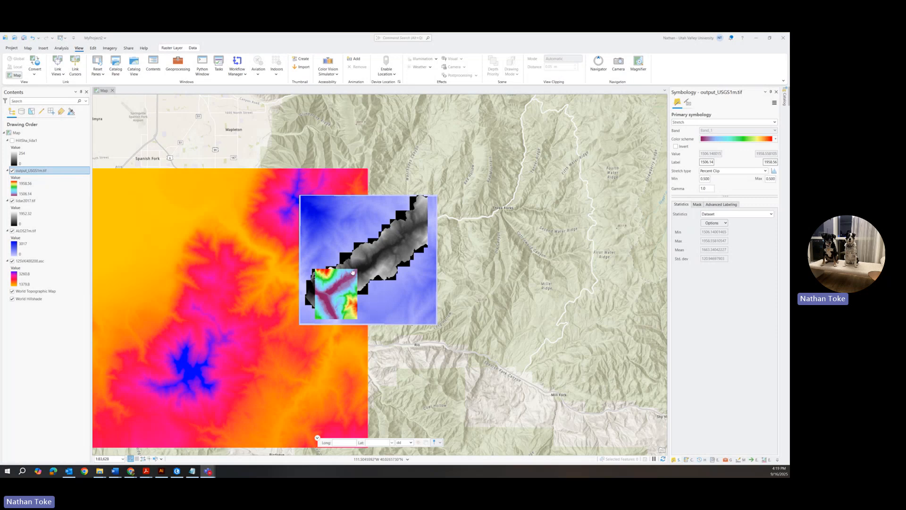
Open the Clip Raster tool from the Raster Processing toolset and create a polygon sketch layer for its output extent
scroll(324, 298, up, 3)
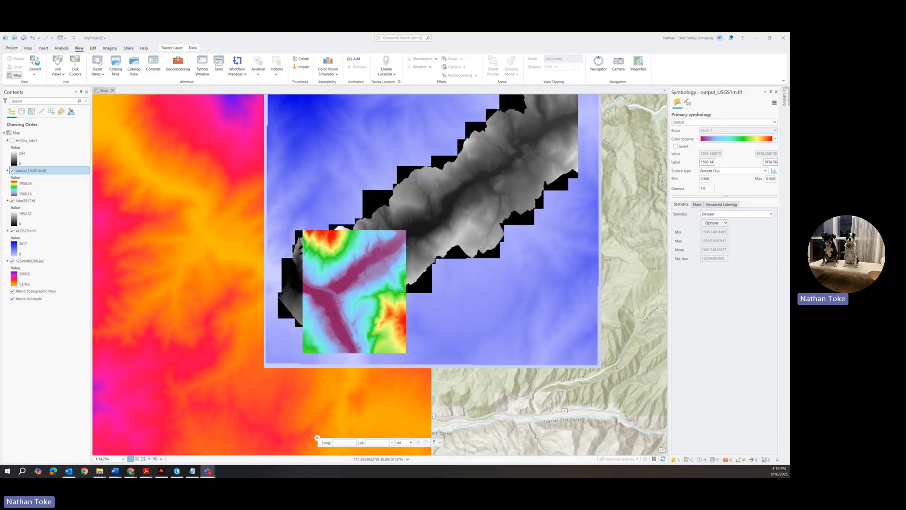
click(727, 460)
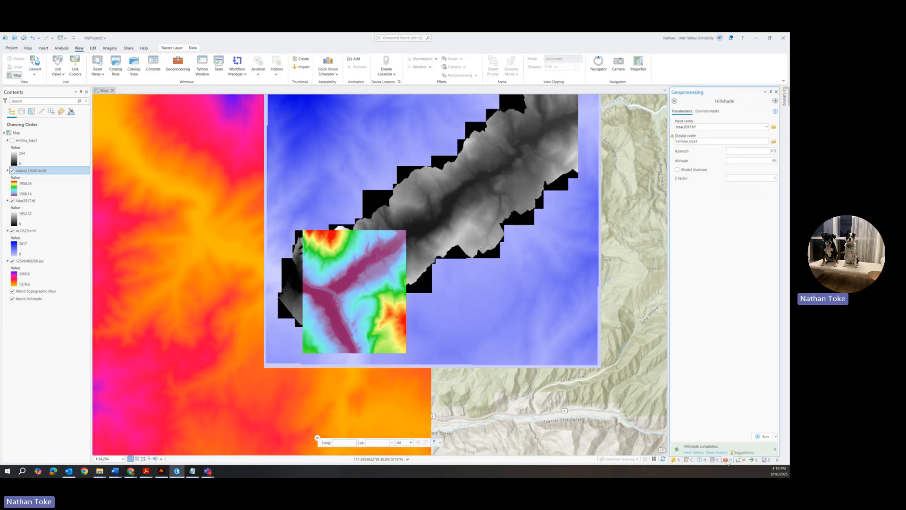
click(675, 101)
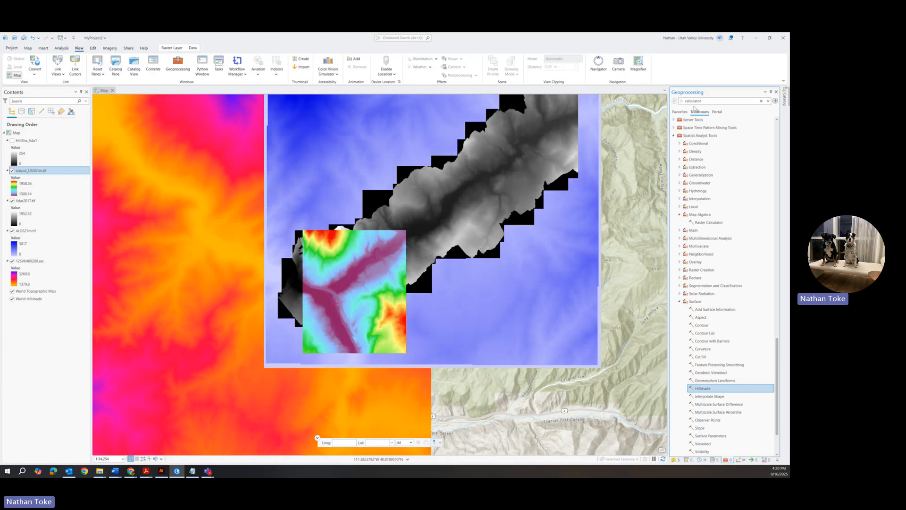
double_click(699, 101)
scroll(691, 178, up, 15)
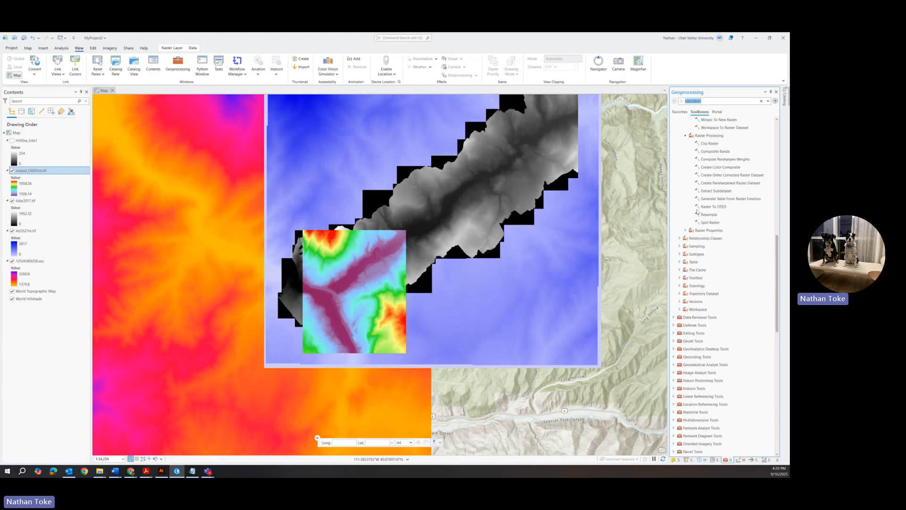
scroll(697, 212, up, 3)
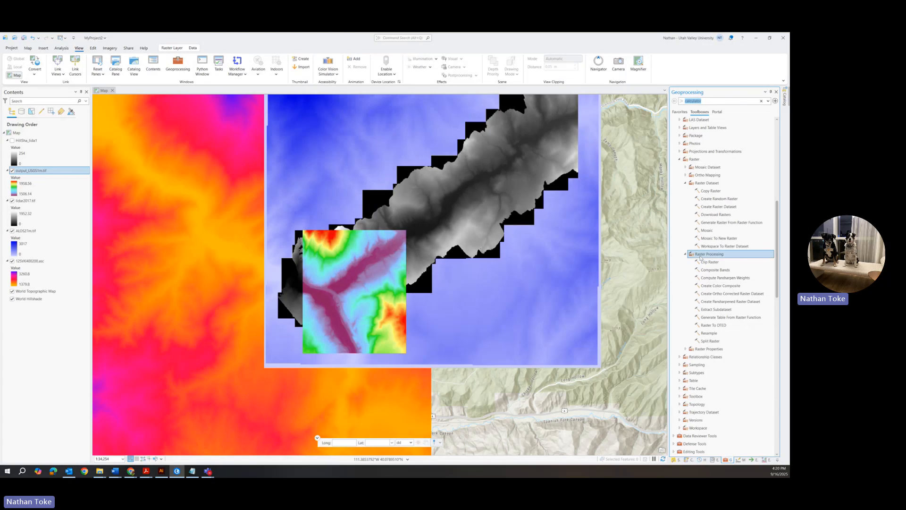
scroll(689, 184, up, 8)
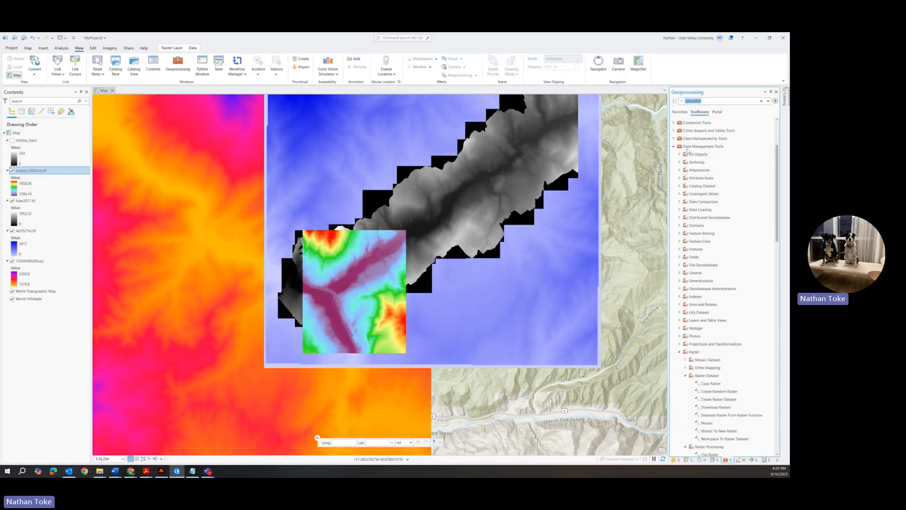
scroll(713, 265, down, 4)
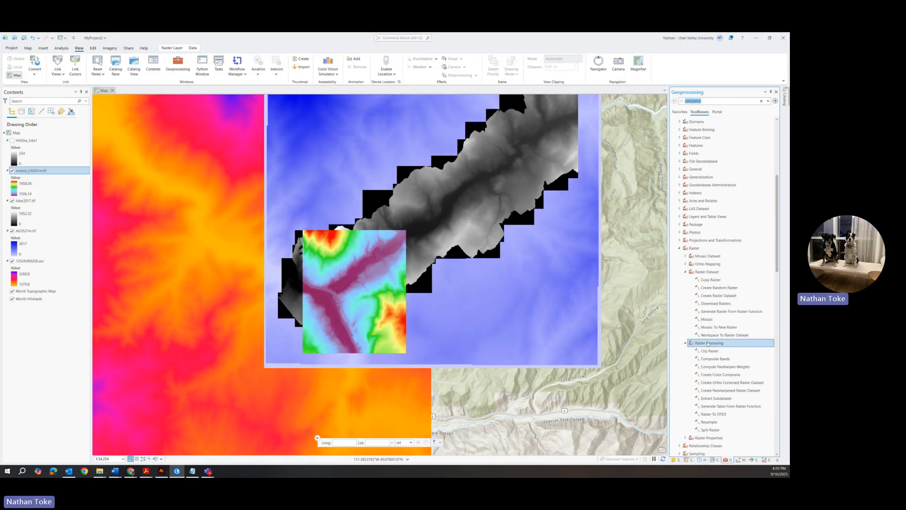
click(710, 352)
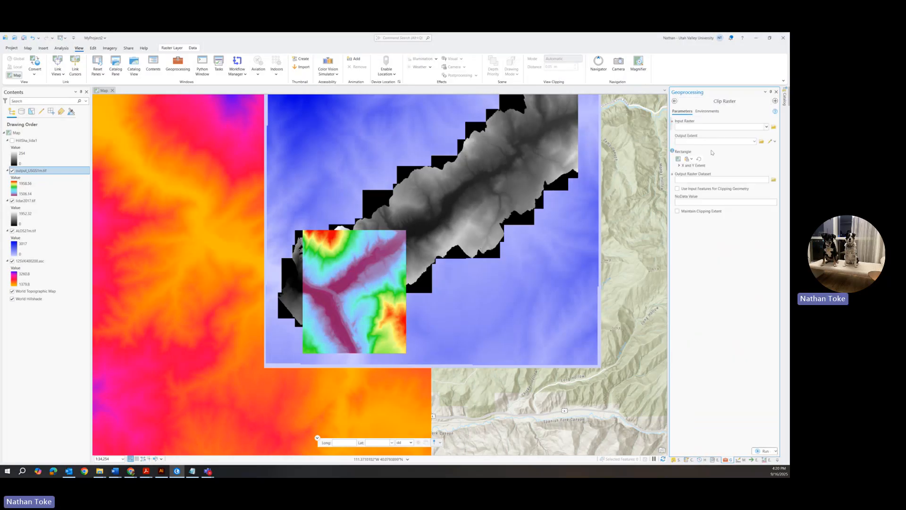
click(775, 141)
click(767, 164)
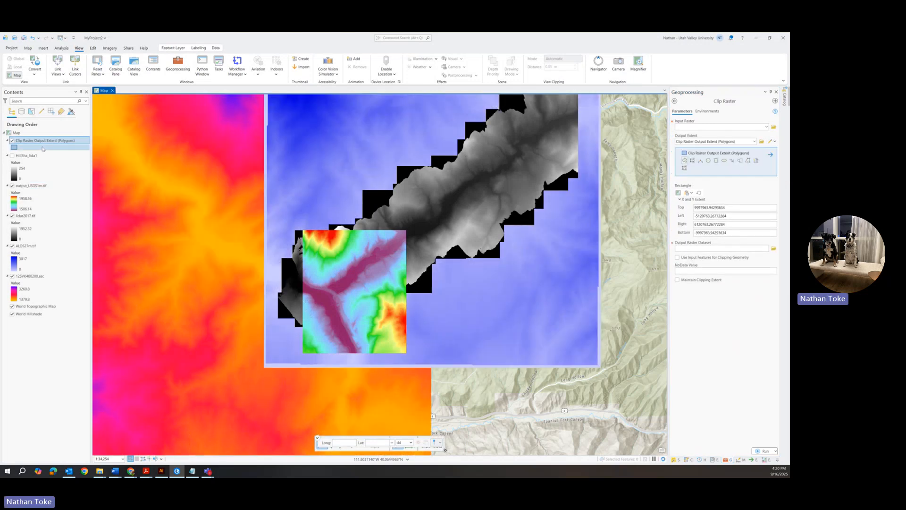
Toggle the output_USGS1m.tif layer's visibility repeatedly to compare its coverage with the lidar2017.tif raster beneath
click(13, 186)
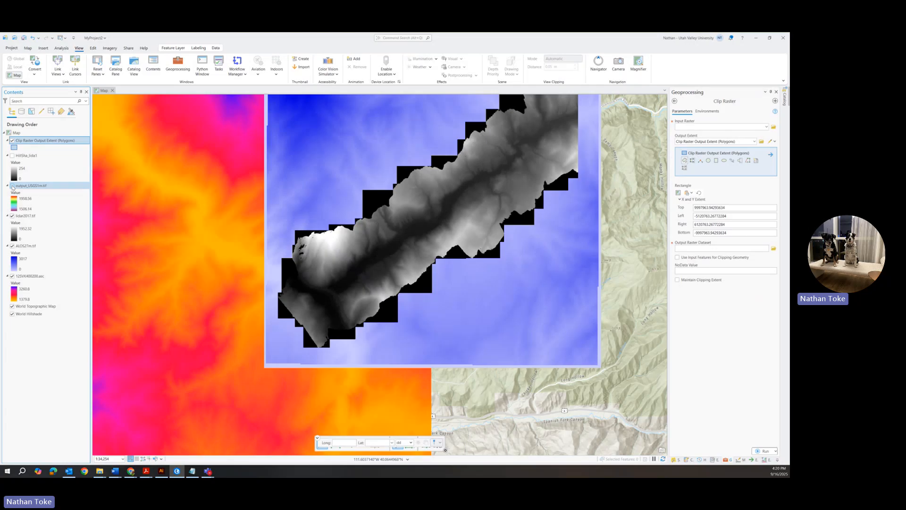
click(12, 186)
click(12, 186)
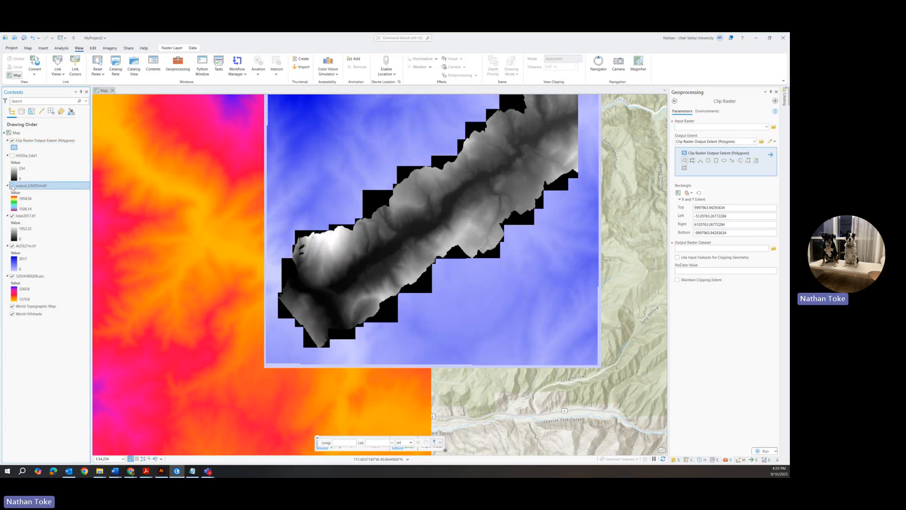
click(12, 186)
click(13, 186)
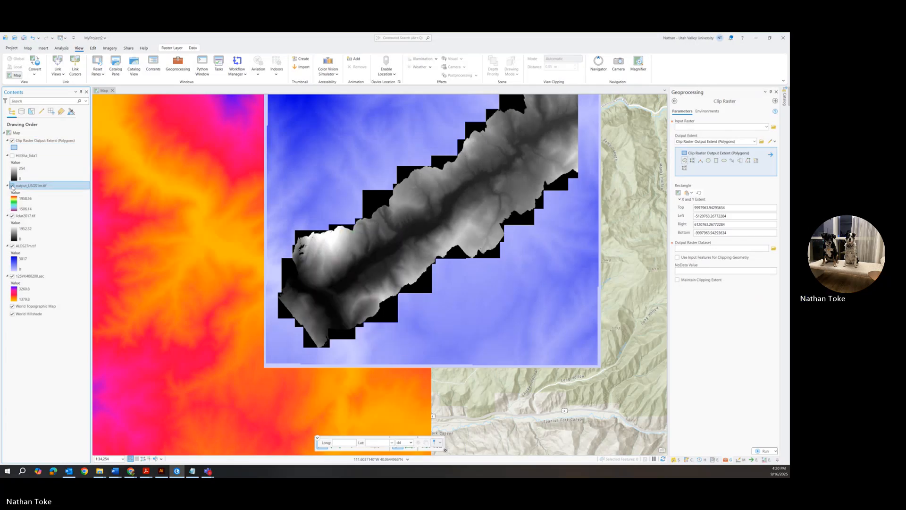
click(12, 186)
click(13, 186)
click(12, 186)
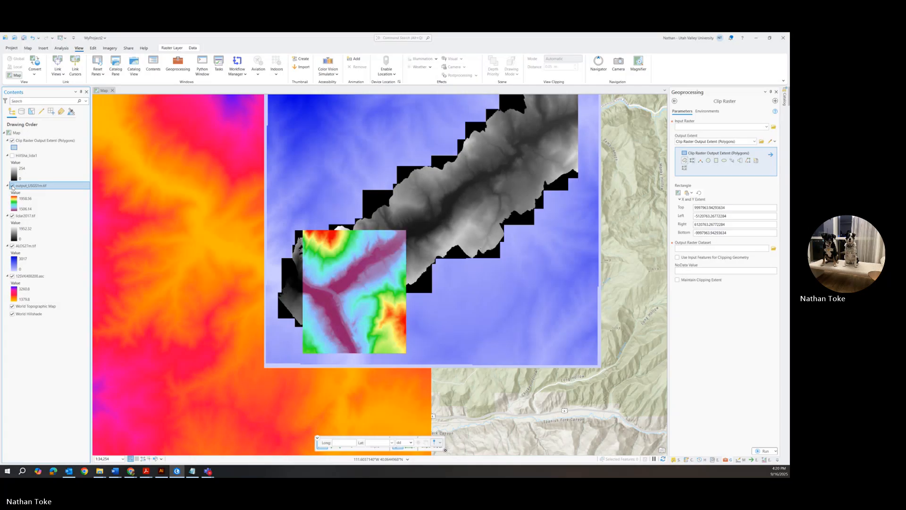
click(12, 186)
click(12, 186)
click(12, 186)
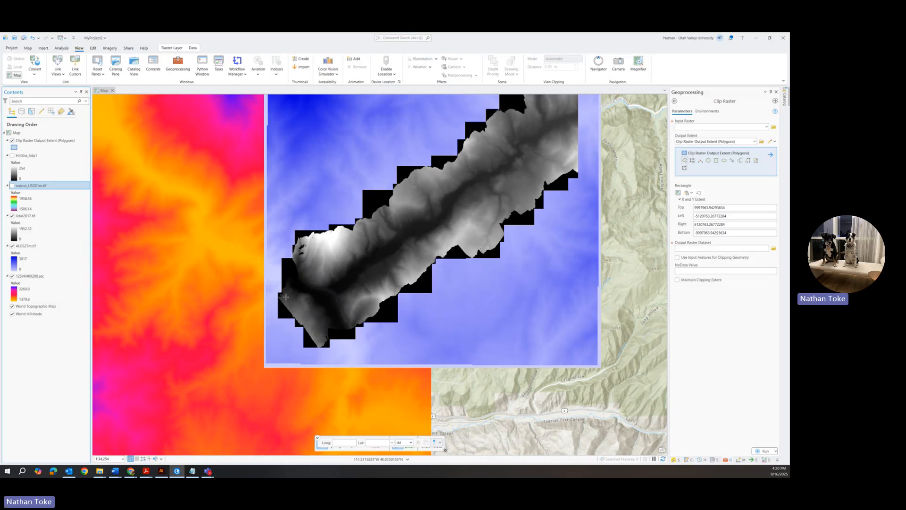
click(13, 186)
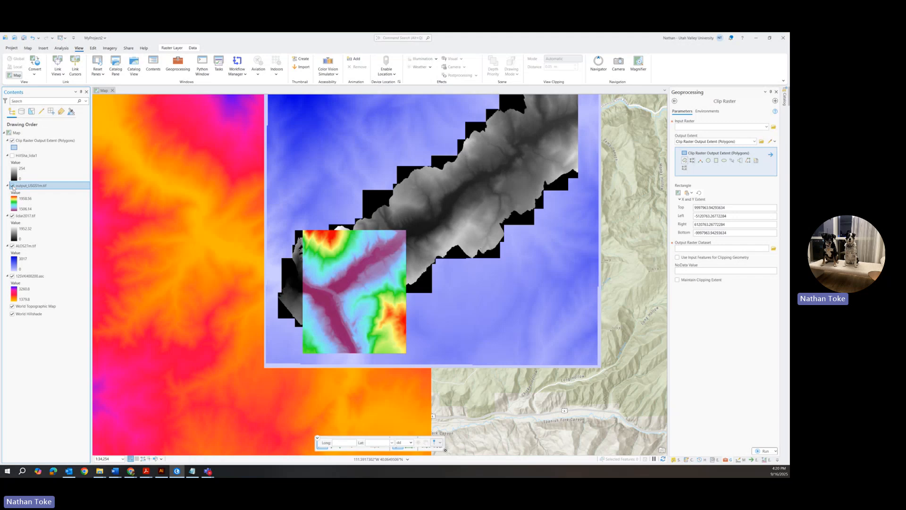
click(13, 186)
click(13, 186)
click(13, 186)
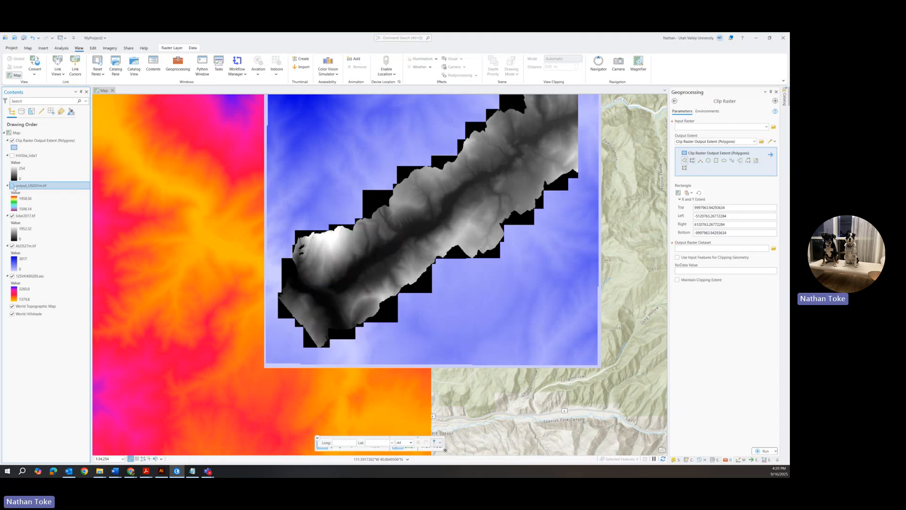
click(13, 186)
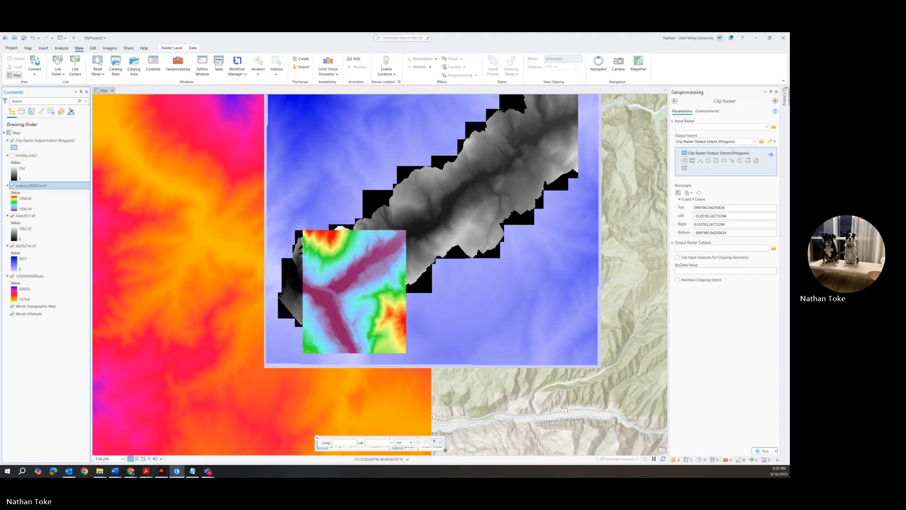
Sketch the clip polygon's western side and southern tip from the northwest corner of the rasters' overlap, hiding output_USGS1m.tif to follow the lidar2017.tif data
click(307, 241)
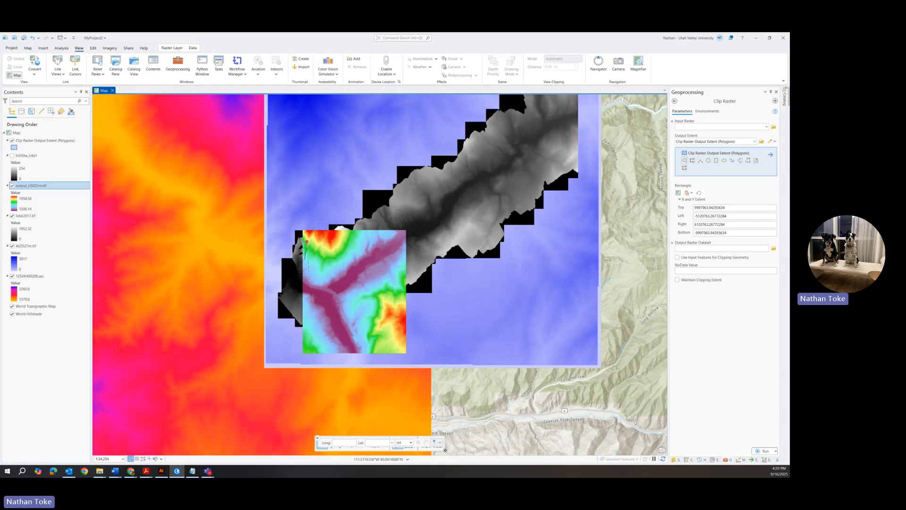
click(13, 186)
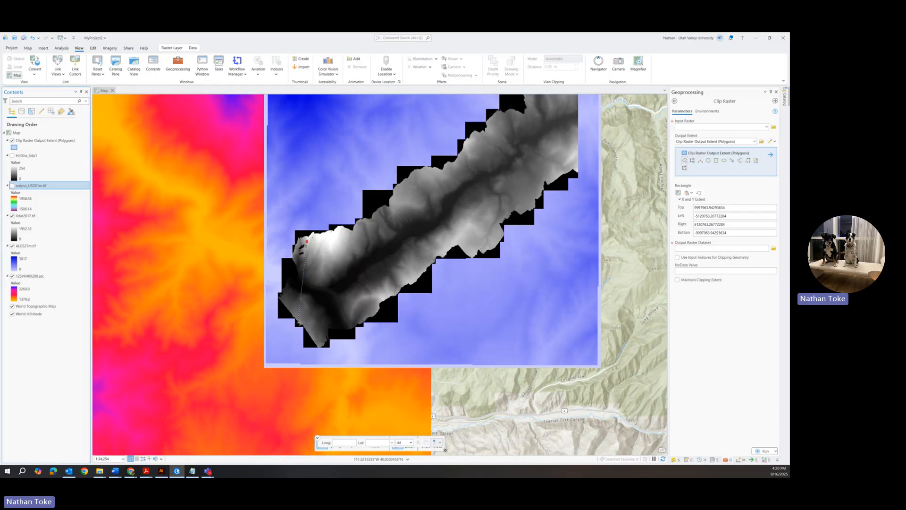
click(309, 333)
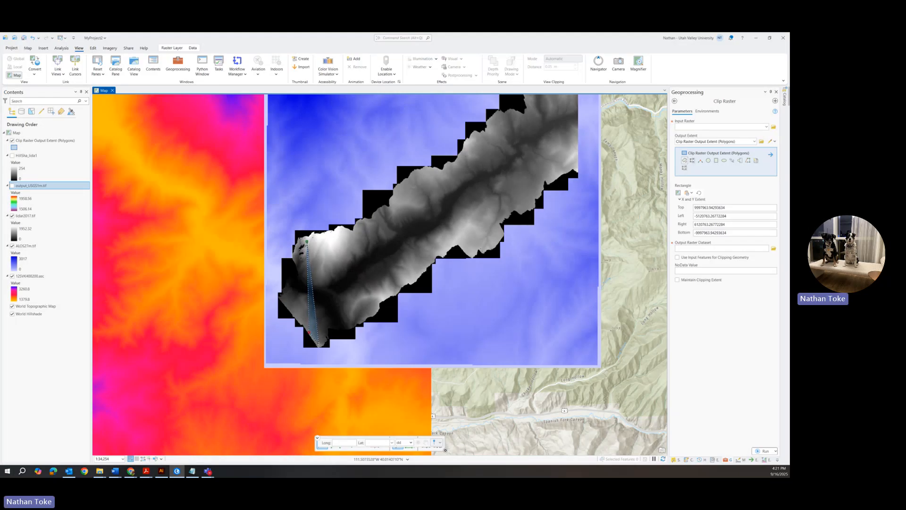
click(320, 345)
click(324, 341)
click(326, 329)
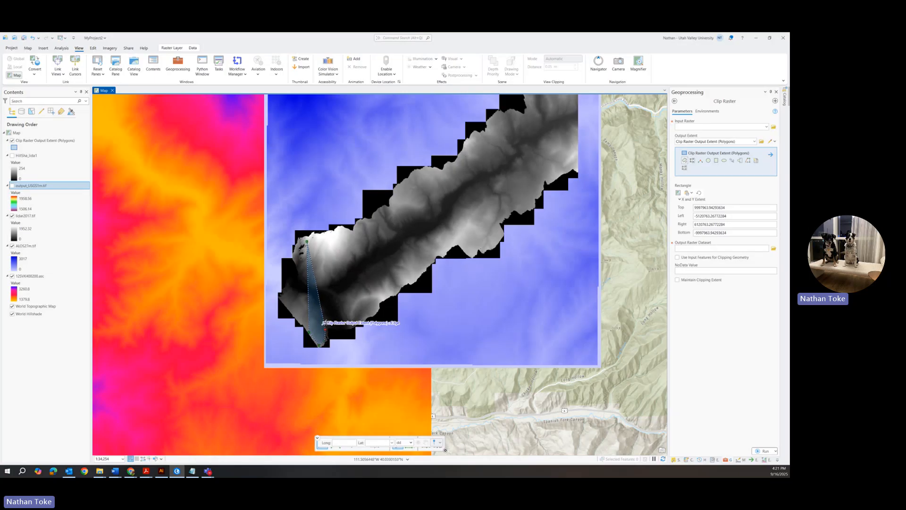
click(327, 323)
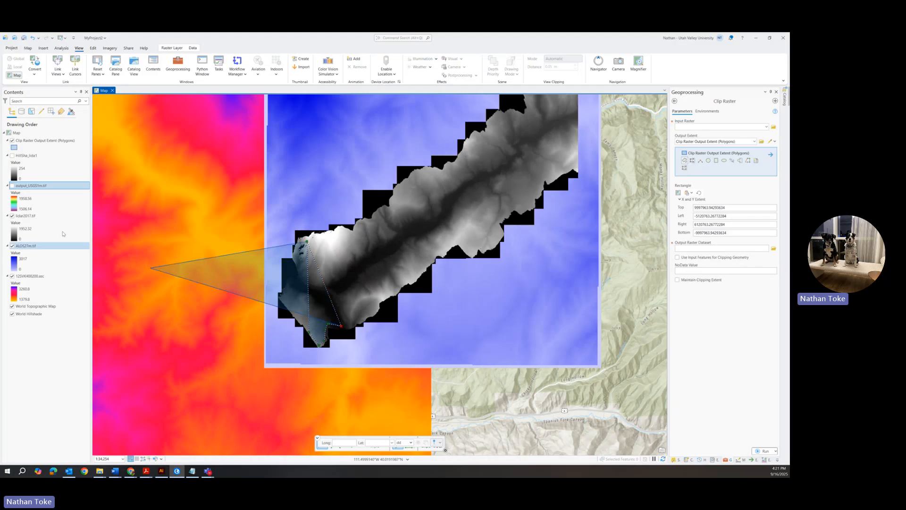
Continue the clip polygon northeast along the southeastern edge of the valid lidar2017.tif data
click(13, 186)
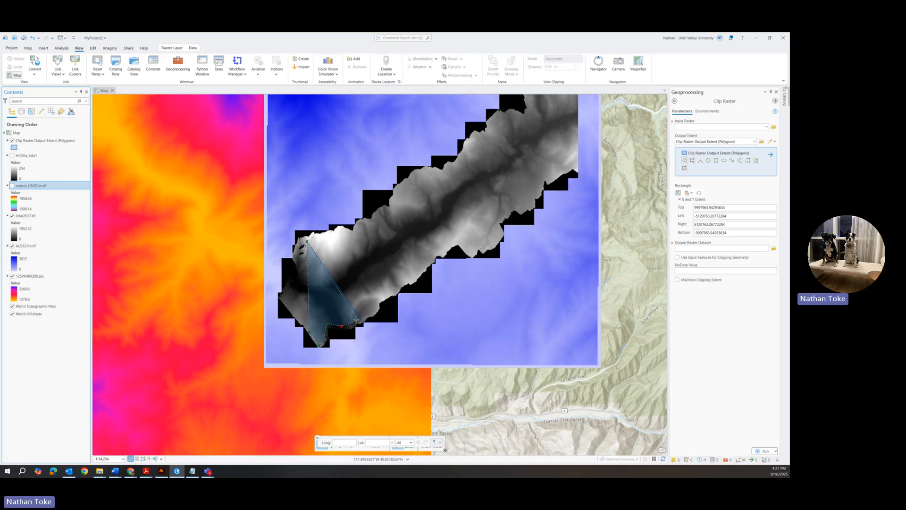
click(351, 325)
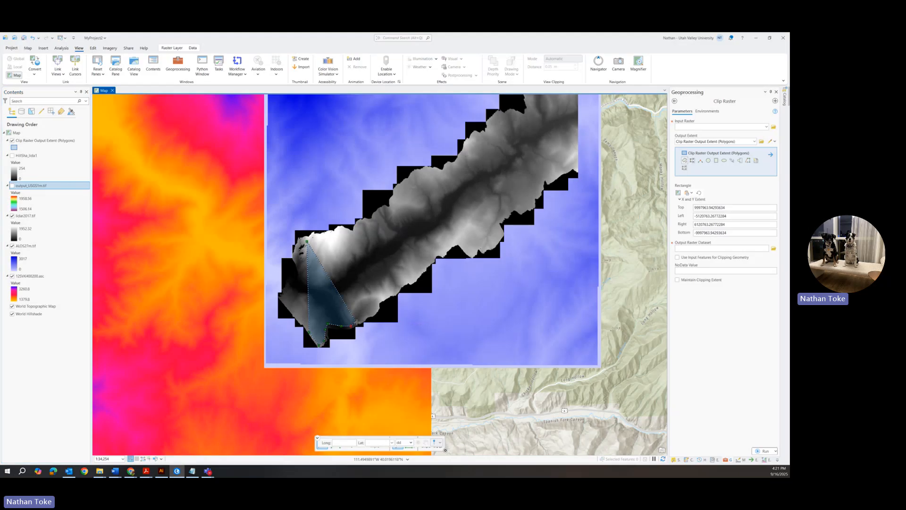
click(357, 323)
click(376, 309)
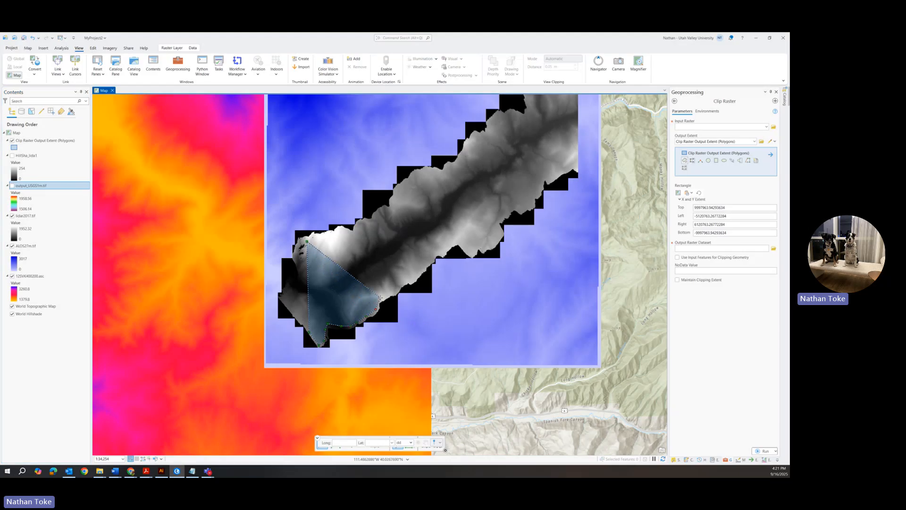
click(380, 297)
Show output_USGS1m.tif again and finish the clip polygon along the raster's eastern edge up to its northeast corner, keeping inside the overlap
click(11, 186)
click(12, 186)
click(11, 186)
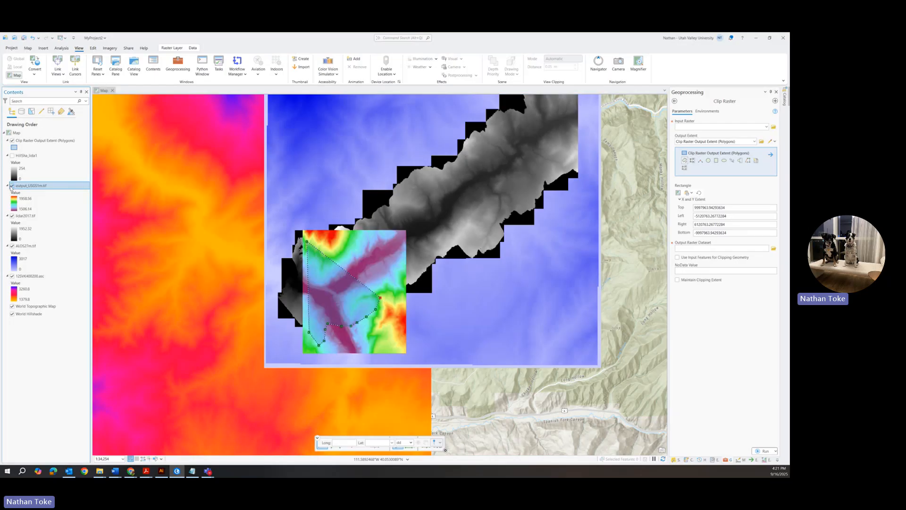
click(386, 290)
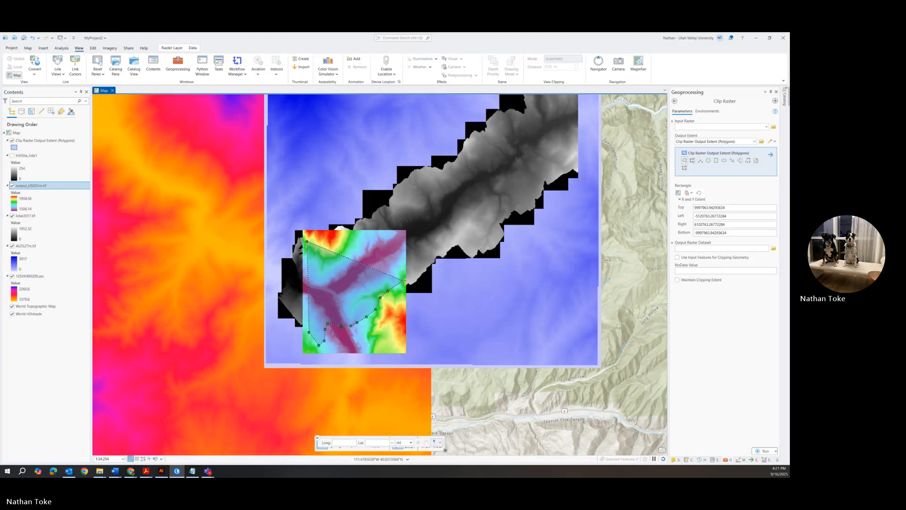
click(403, 281)
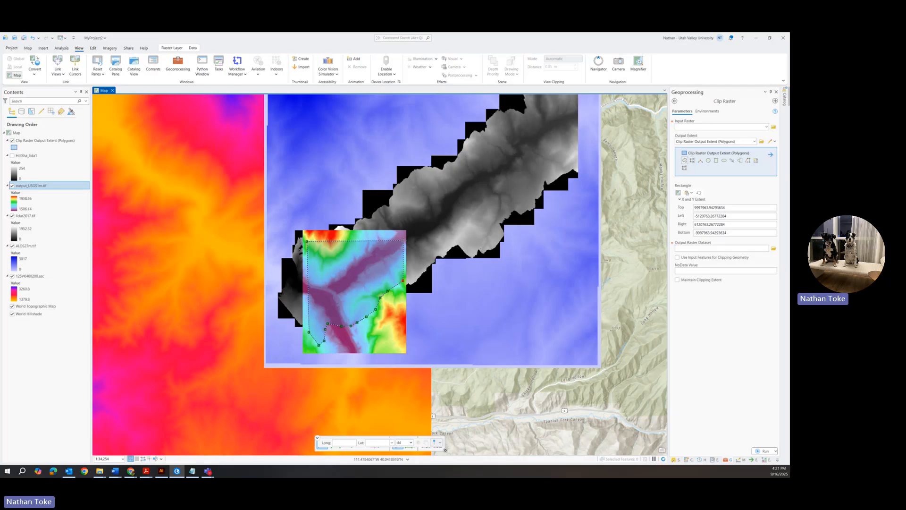
double_click(404, 241)
Open Clip Raster in batch mode as a temporary tool, with Input Raster as the batch parameter
click(675, 101)
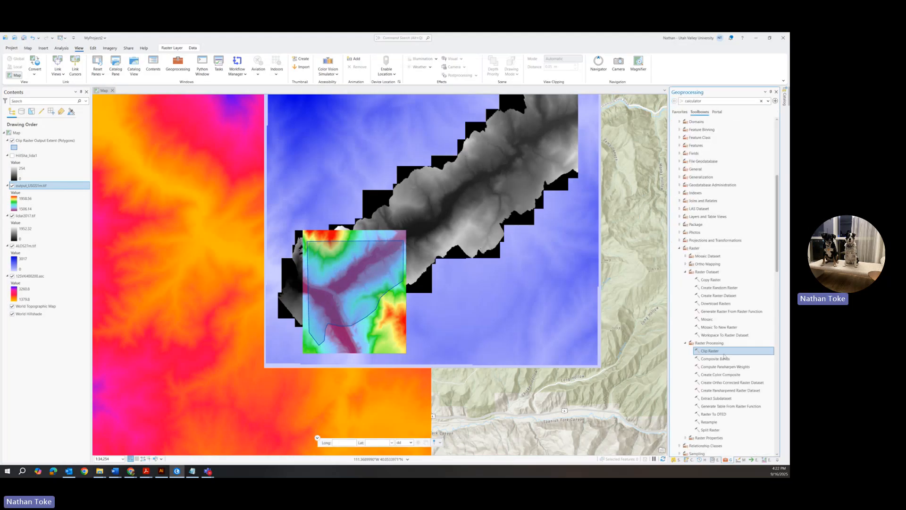
right_click(713, 352)
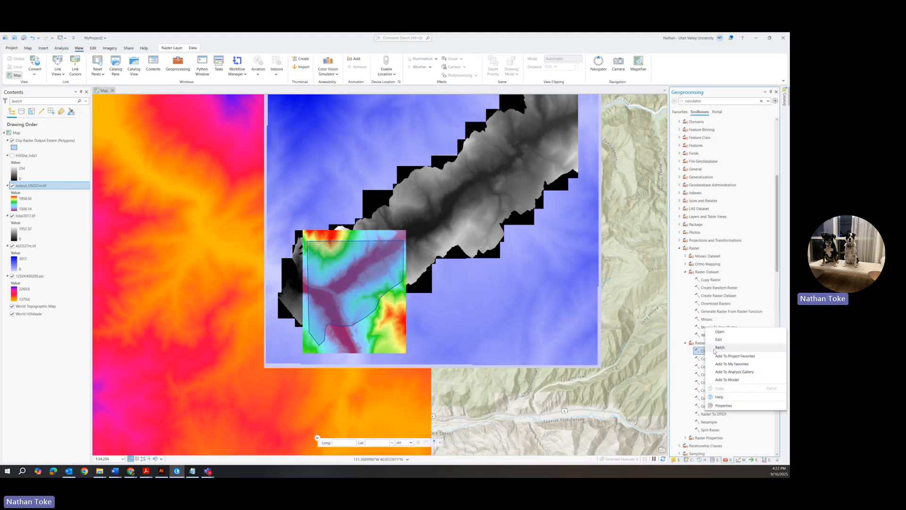
click(717, 347)
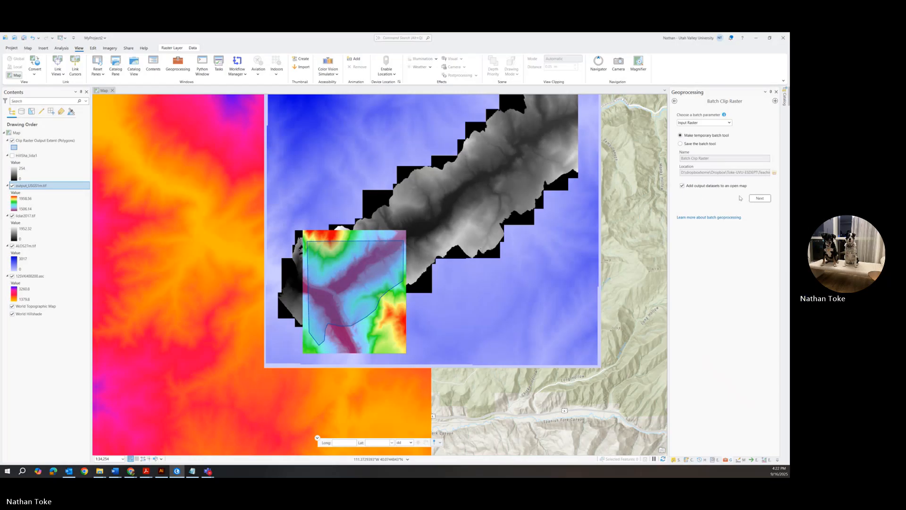
click(759, 199)
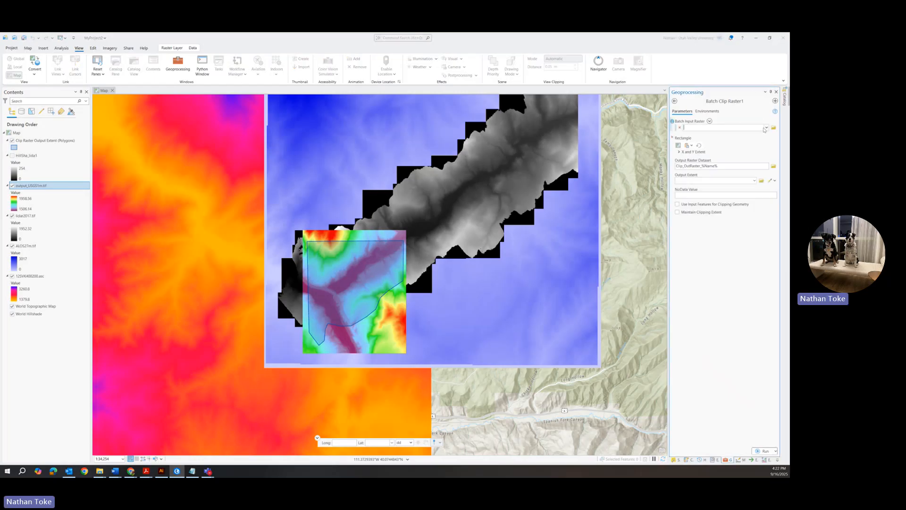
Add output_USGS1m.tif and lidar2017.tif as the batch input rasters
click(765, 128)
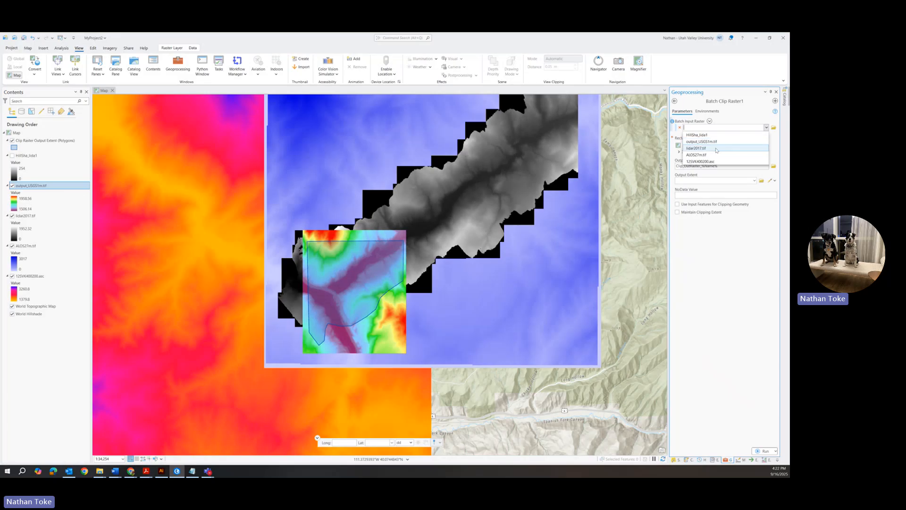
click(707, 145)
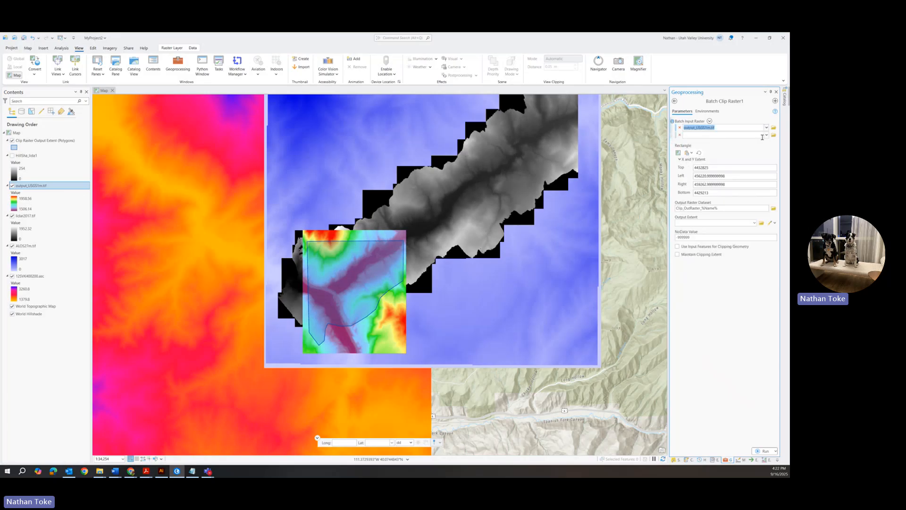
click(699, 135)
click(696, 156)
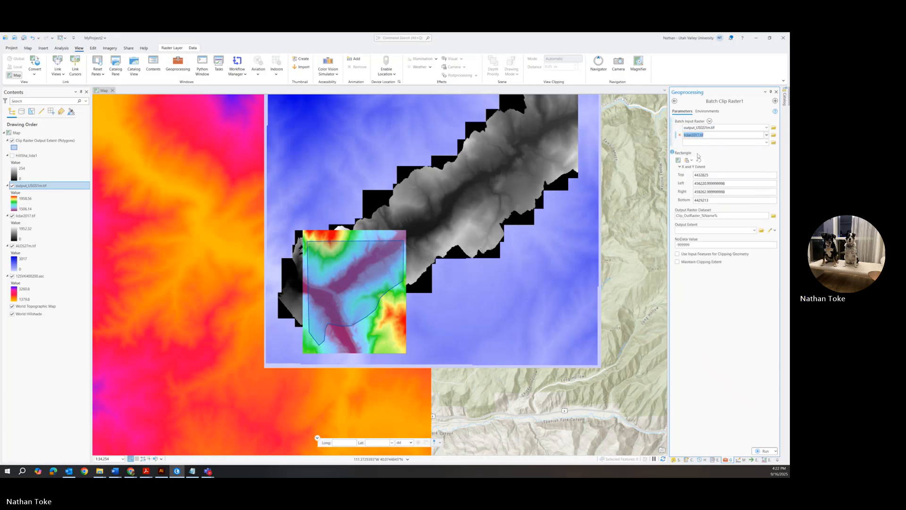
Add ALOS27m.tif and 12SVK400200.asc as further batch input rasters
click(767, 142)
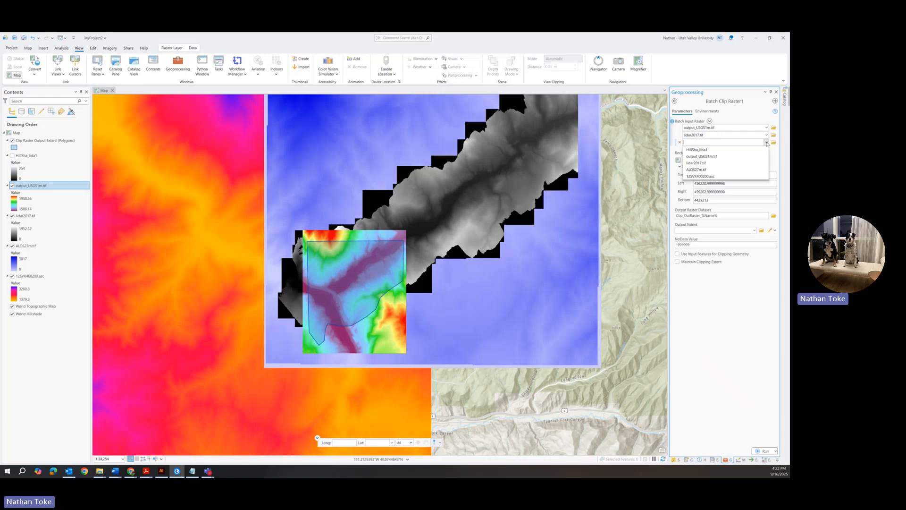
click(703, 170)
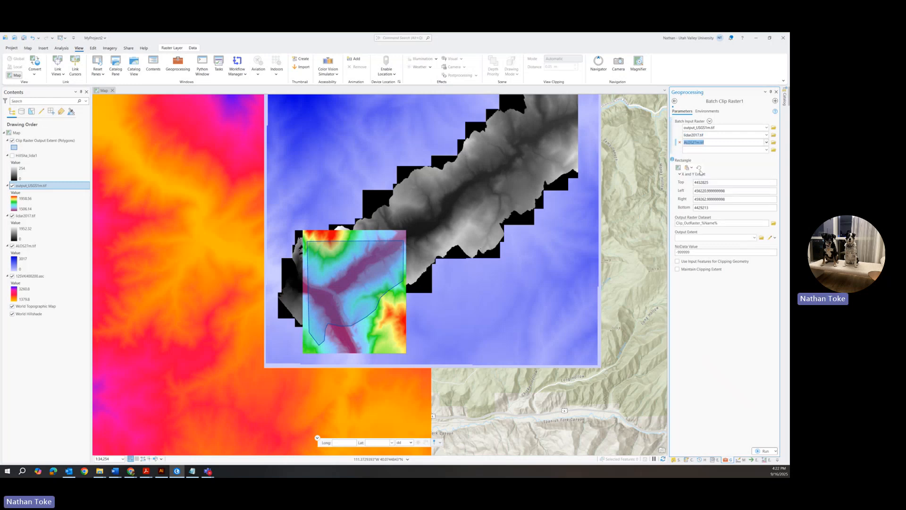
click(767, 150)
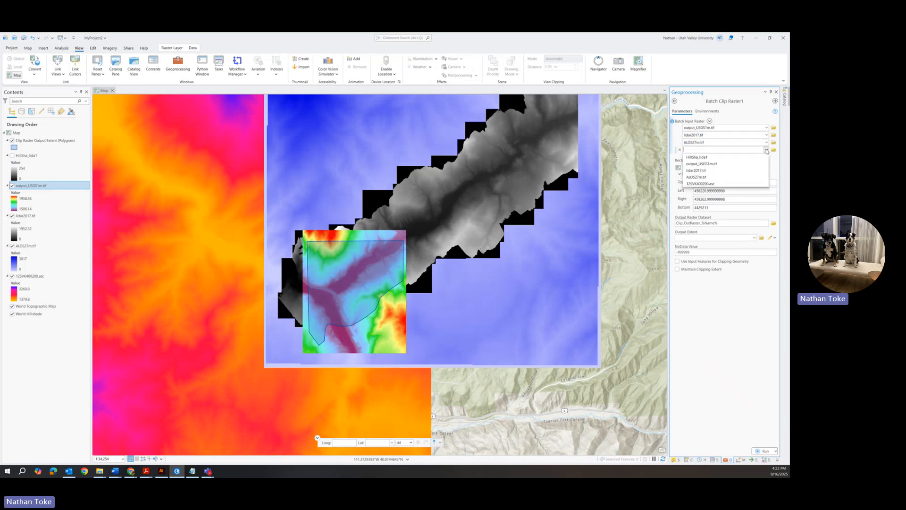
click(694, 184)
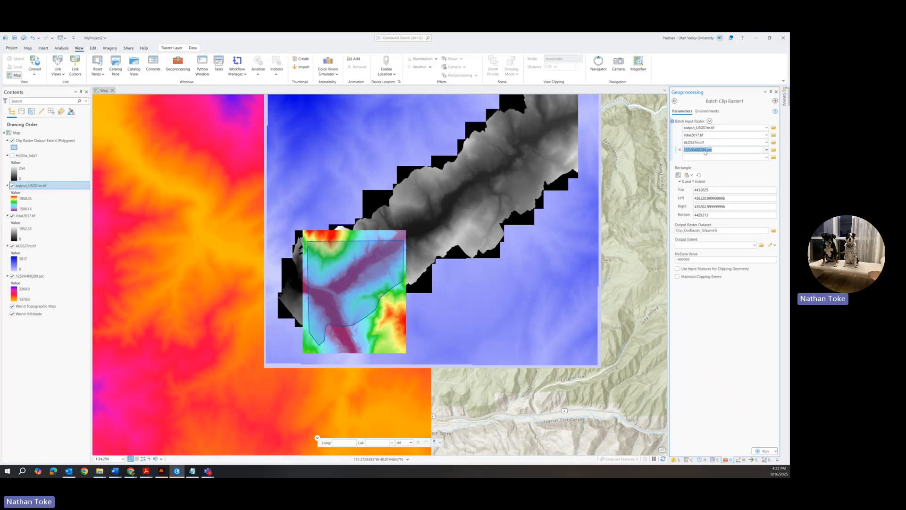
Shorten the output raster dataset name to Clip_%Name%, keeping the existing path
click(685, 231)
drag(733, 231, 748, 238)
key(BackSpace)
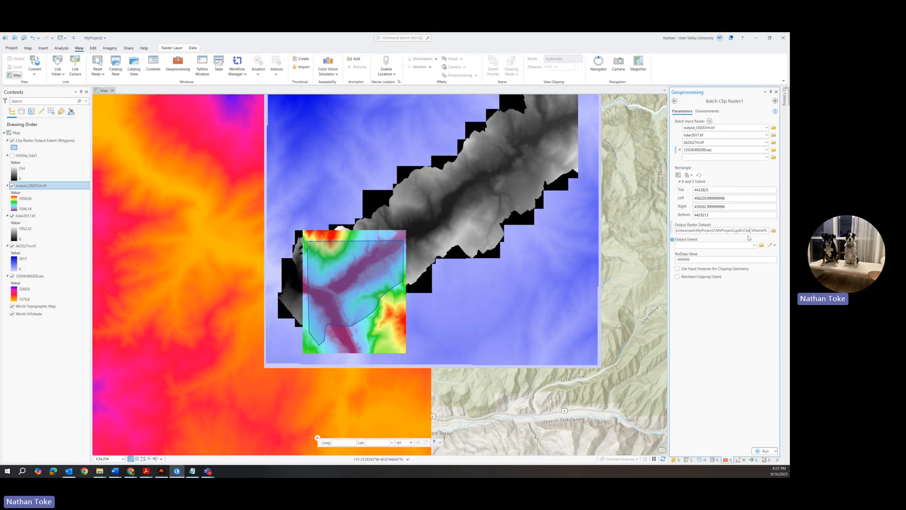
key(BackSpace)
Set the output extent to Clip Raster Output Extent (Polygons) and use the input features as the clipping geometry
click(754, 245)
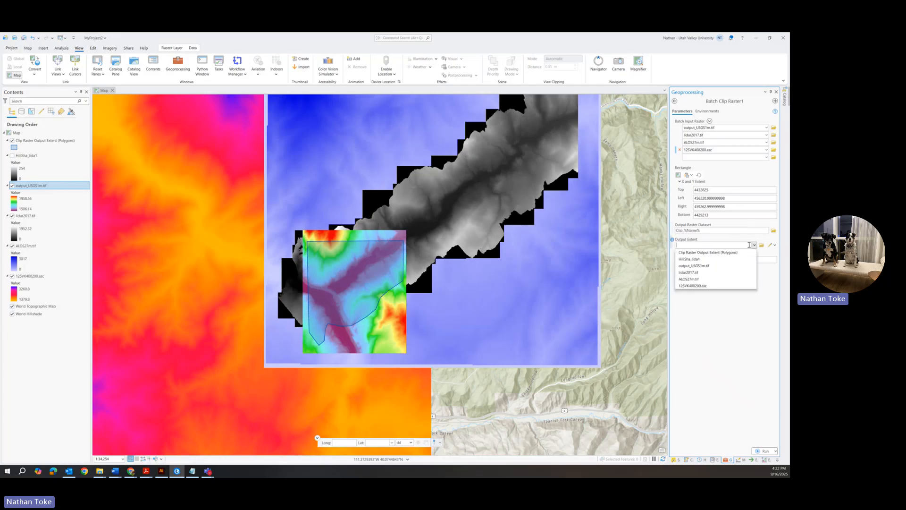
click(725, 253)
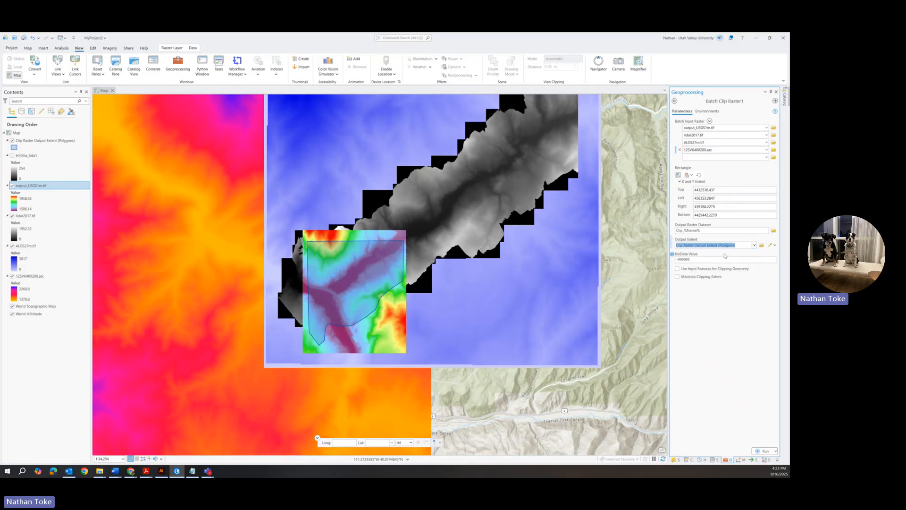
click(677, 269)
In the tool's environment settings, take the output coordinate system from lidar2017.tif (NAD_1983_UTM_Zone_12N)
click(710, 112)
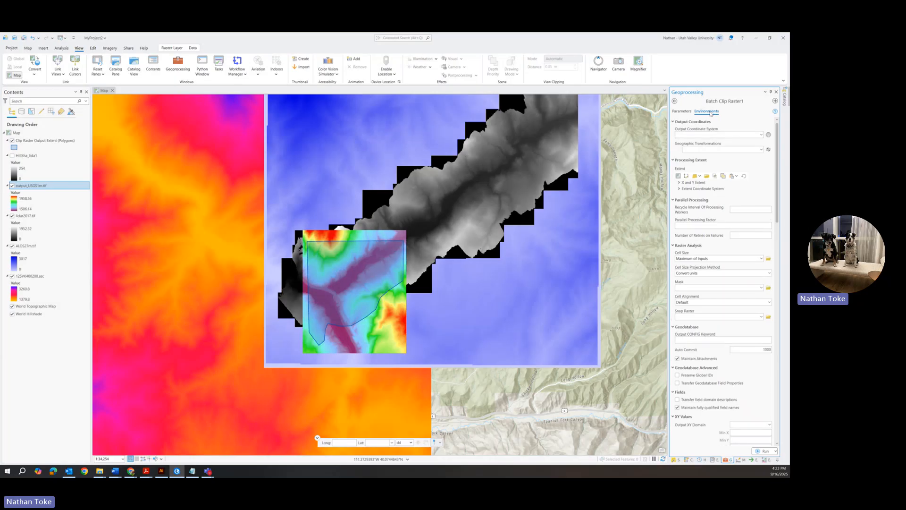
click(761, 135)
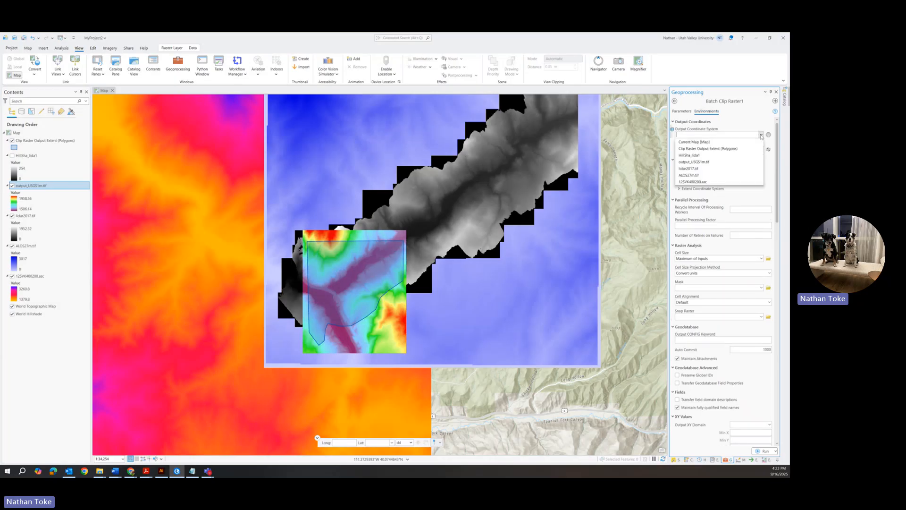
click(689, 169)
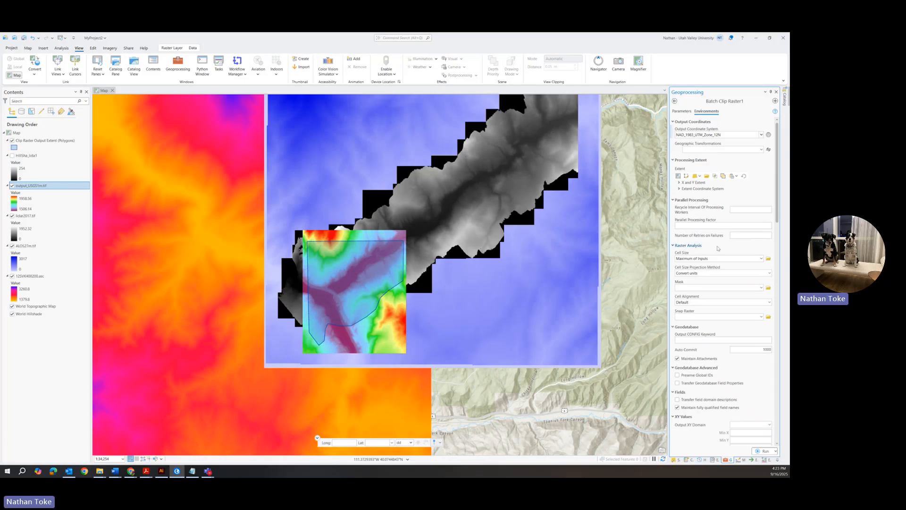
Set Cell Alignment to Align with Processing Extent and use lidar2017.tif as the snap raster
click(769, 302)
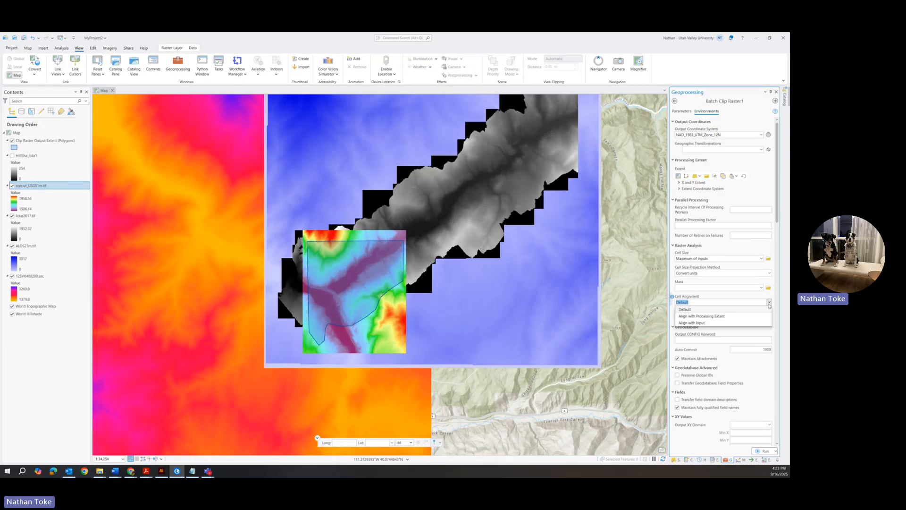
click(701, 317)
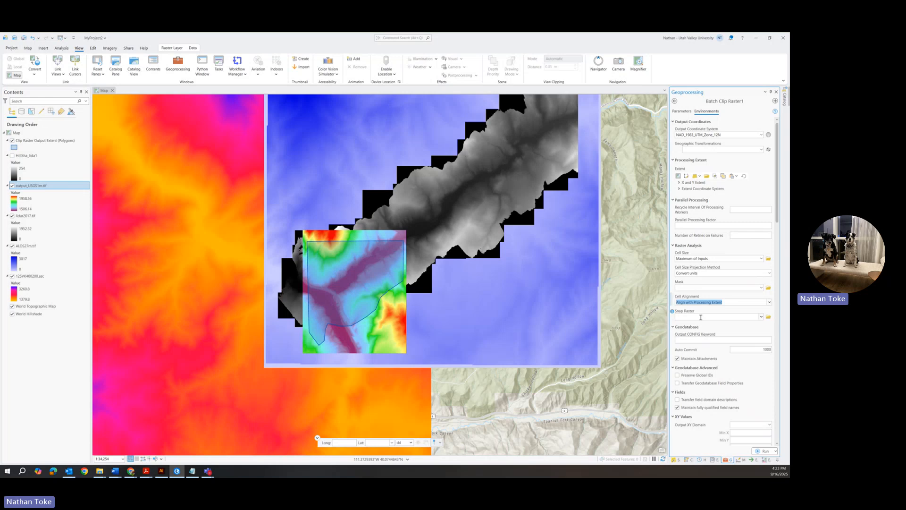
click(762, 317)
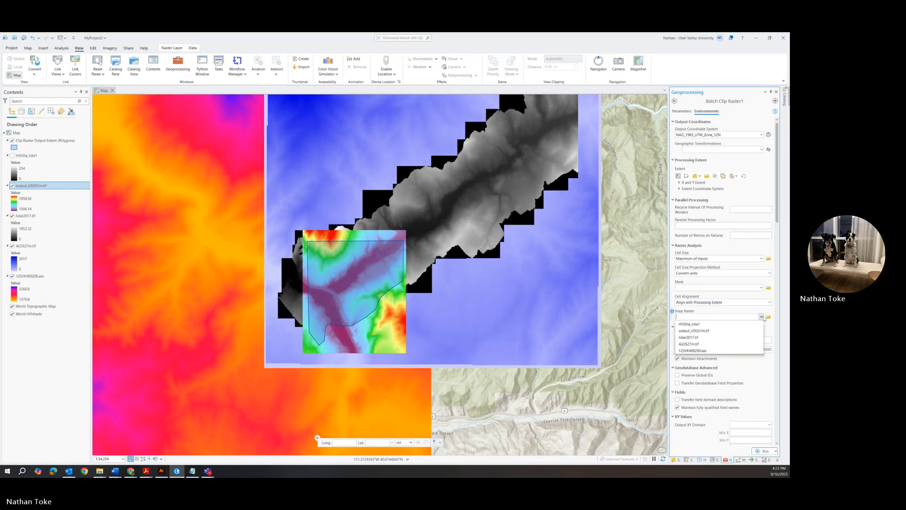
click(695, 337)
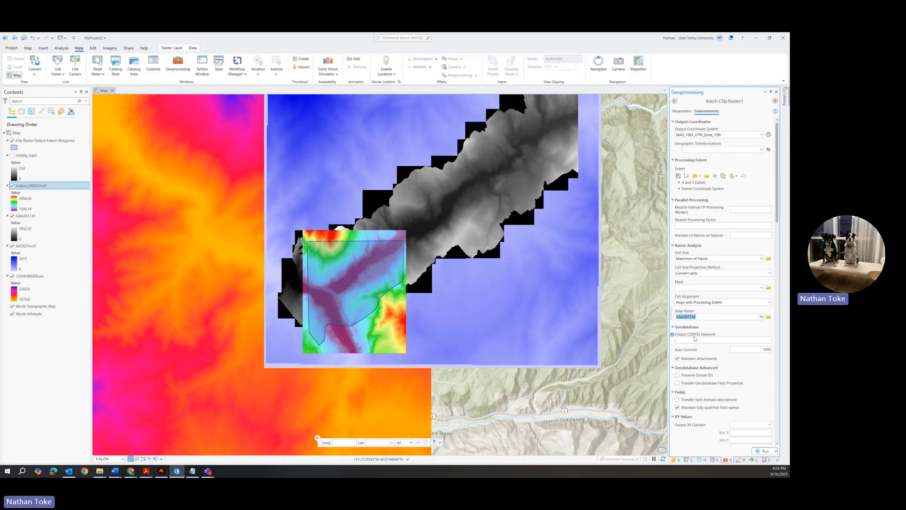
Set the raster analysis cell size to match lidar2017.tif and the Cell Size Projection Method to Center of extent
click(761, 259)
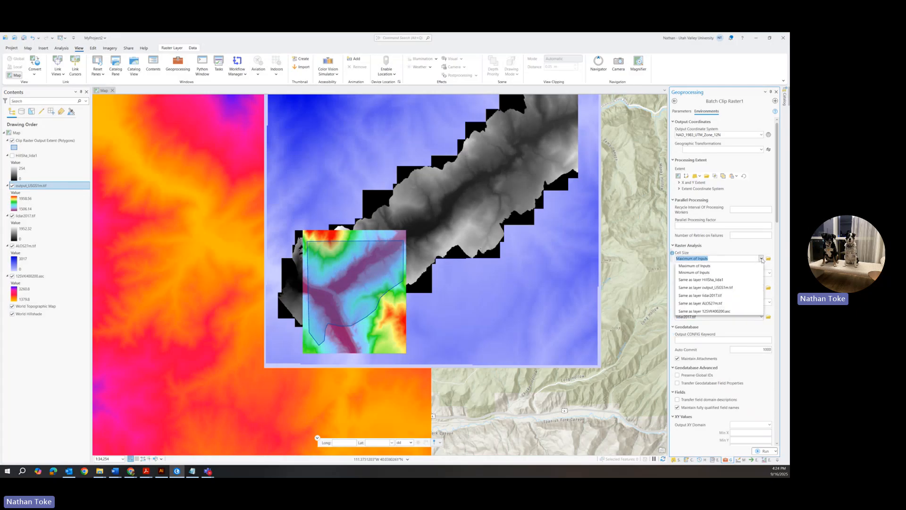
click(707, 272)
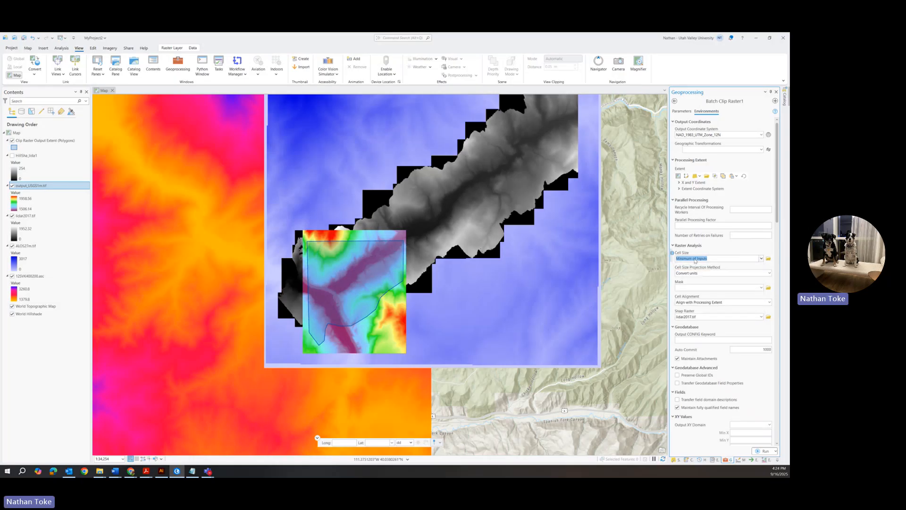
click(761, 259)
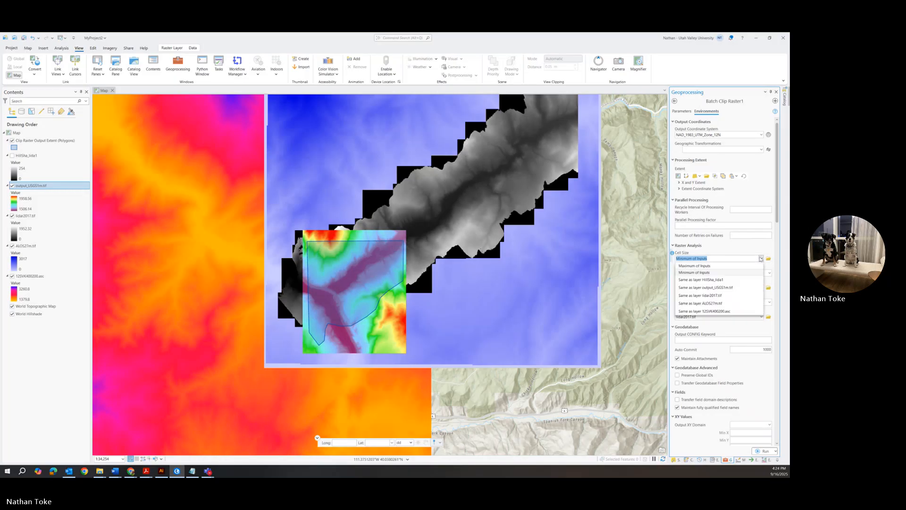
click(706, 296)
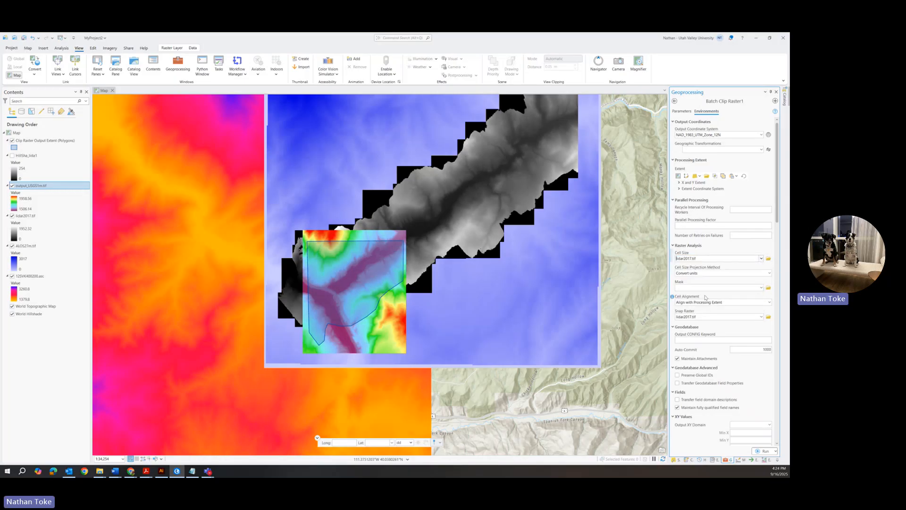
click(761, 258)
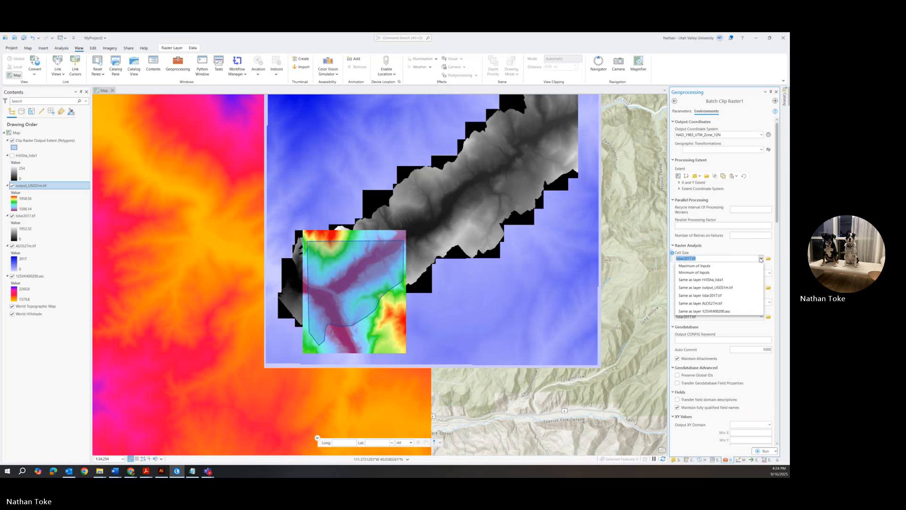
click(760, 259)
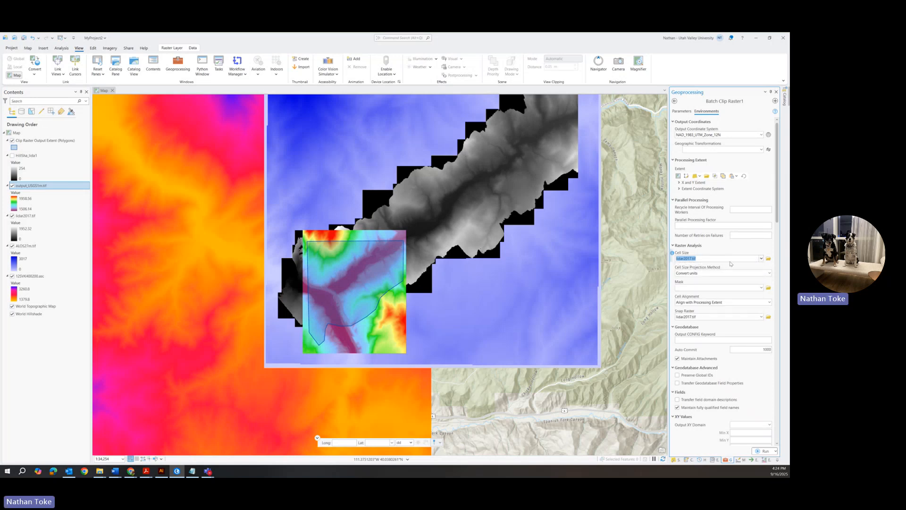
click(769, 274)
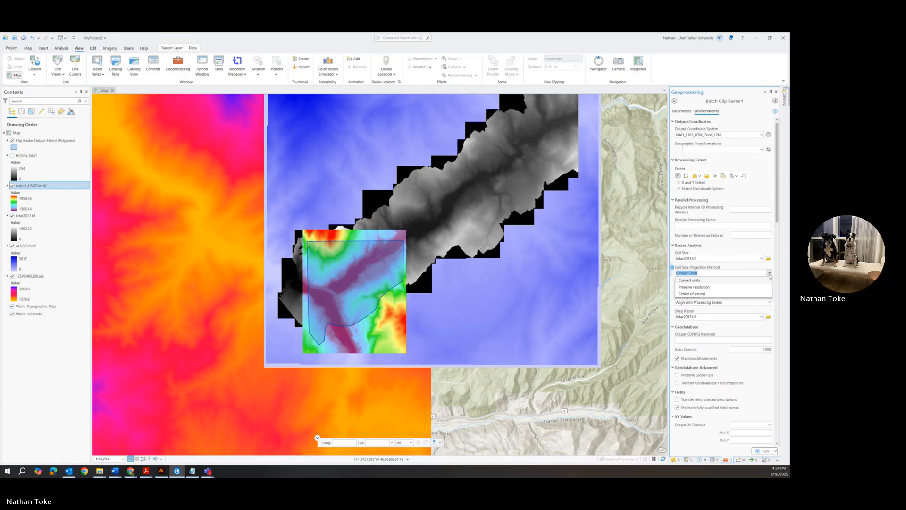
click(710, 294)
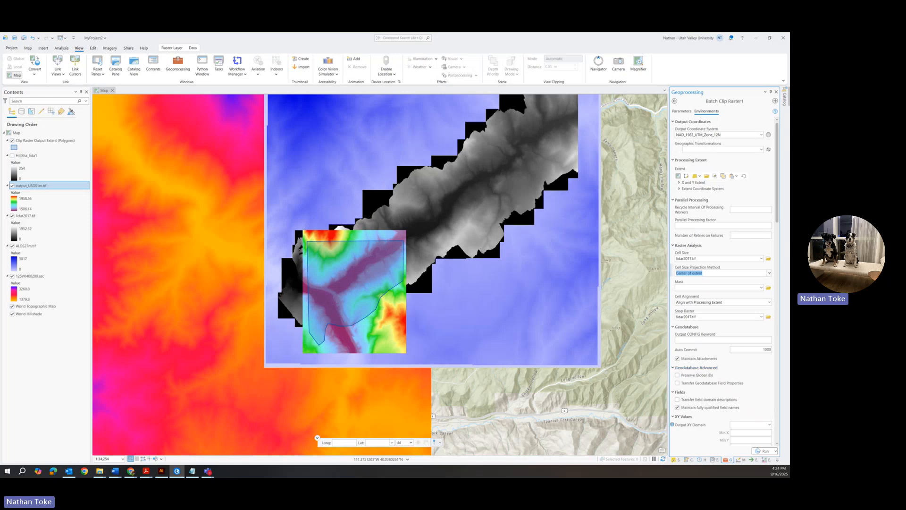
Run the batch clip from the tool's parameters and show the HillSha_lida1 hillshade around the clip polygon
click(682, 112)
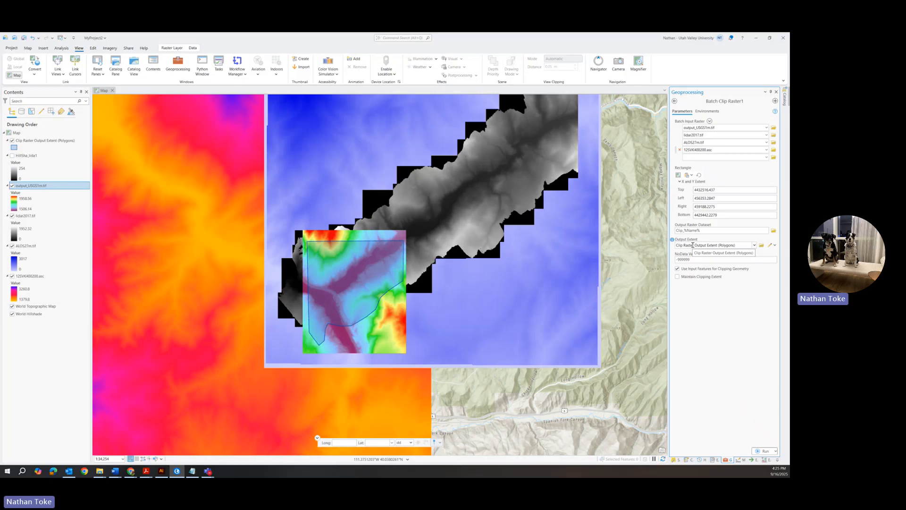
click(761, 451)
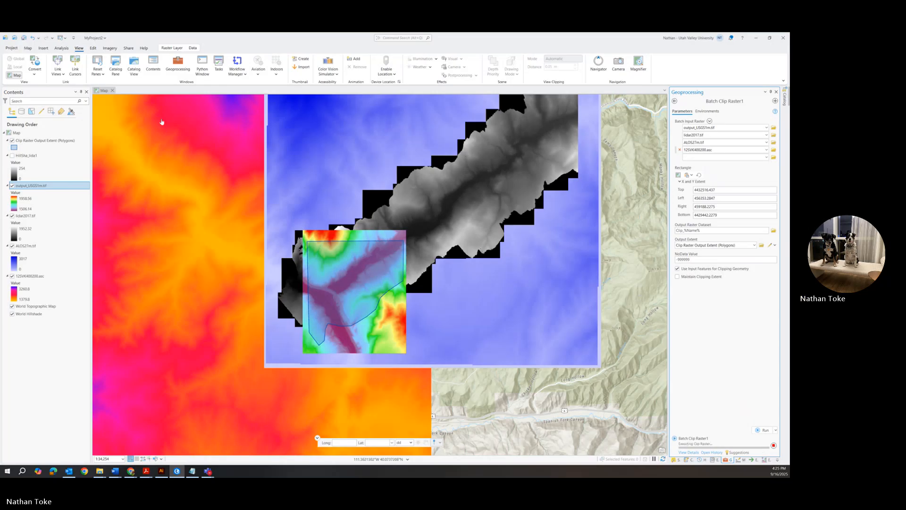
click(12, 156)
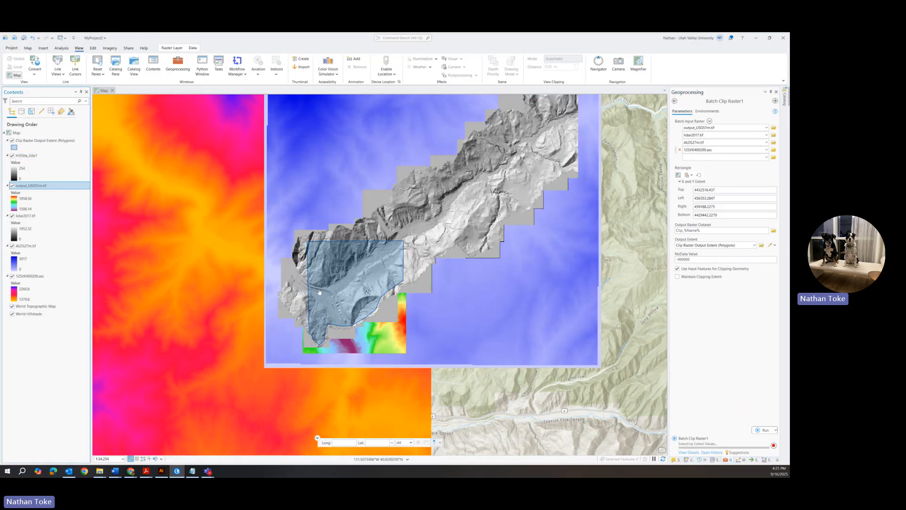
scroll(319, 292, up, 3)
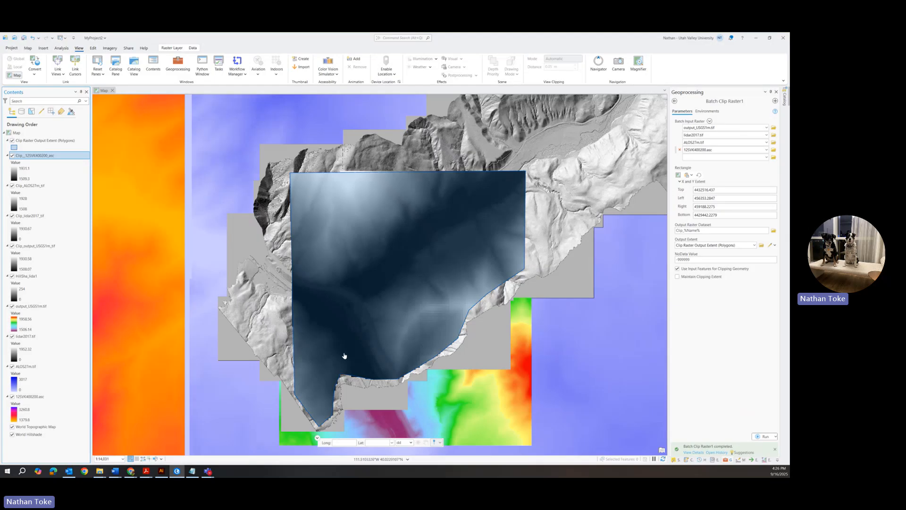
Hide the original rasters output_USGS1m.tif, lidar2017.tif, ALOS27m.tif and 12SVK400200.asc, and remove them from the map
click(13, 307)
click(13, 337)
click(12, 367)
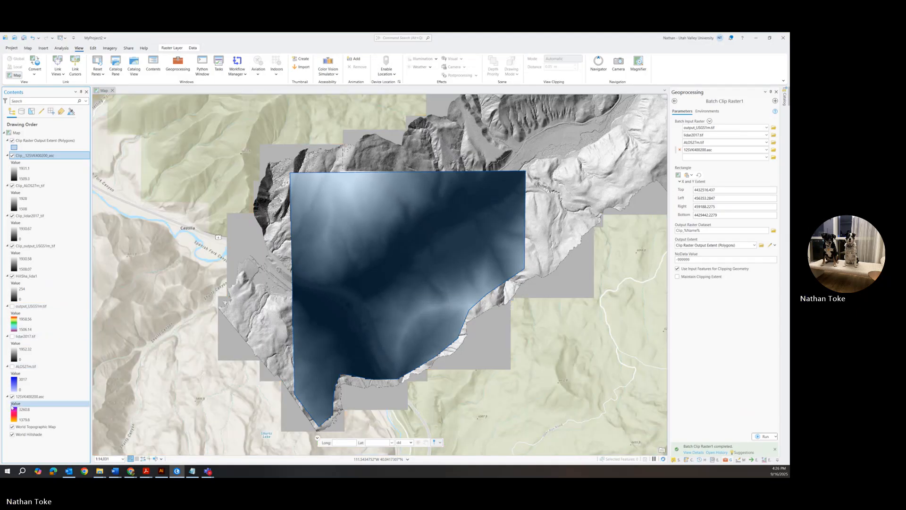
click(12, 397)
click(12, 397)
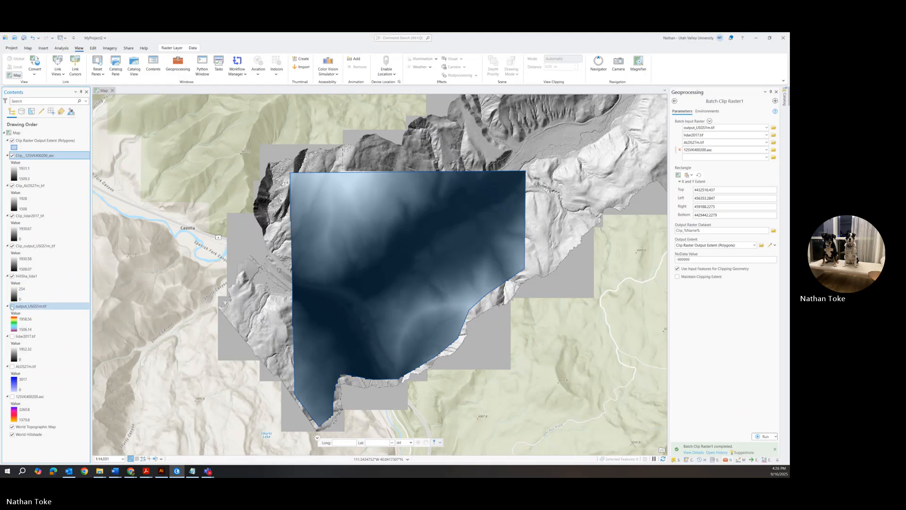
click(20, 308)
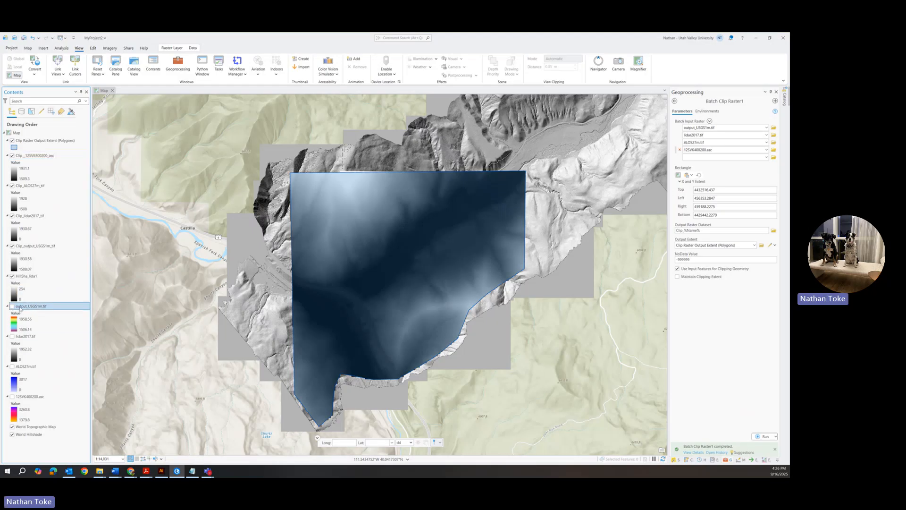
shift+click(28, 398)
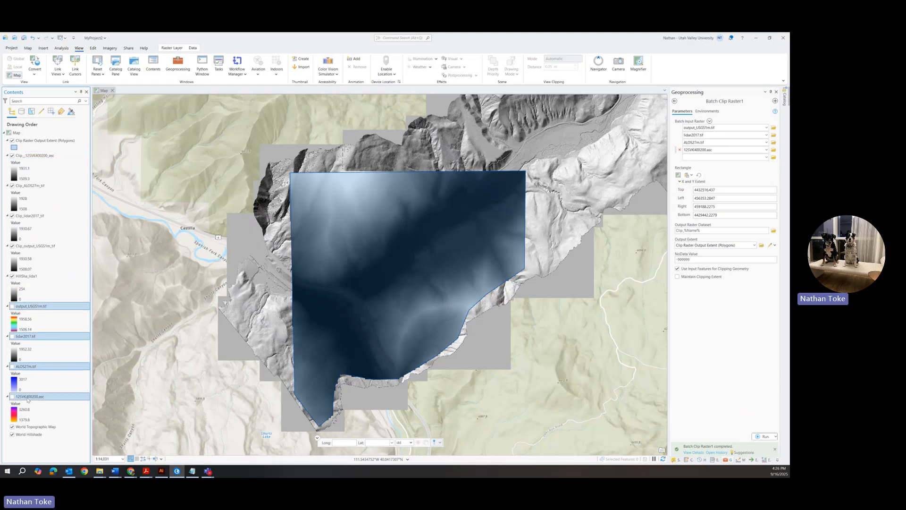
right_click(28, 399)
click(41, 192)
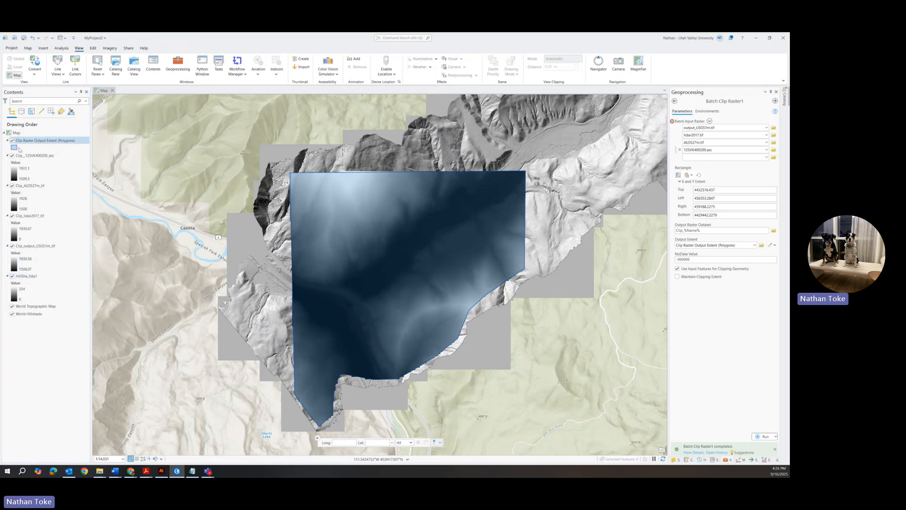
Hide the four clipped rasters and the clip polygon layer so only the hillshade is displayed over the basemap
click(12, 246)
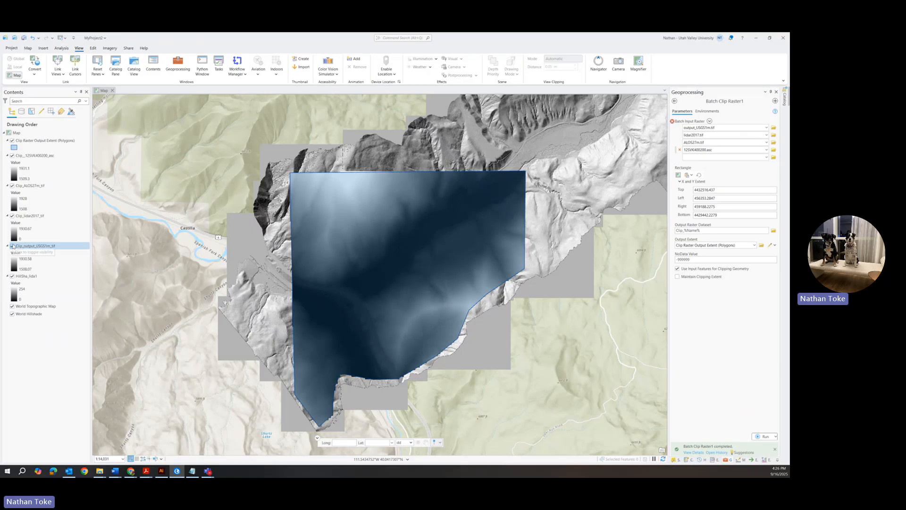
click(12, 216)
click(13, 185)
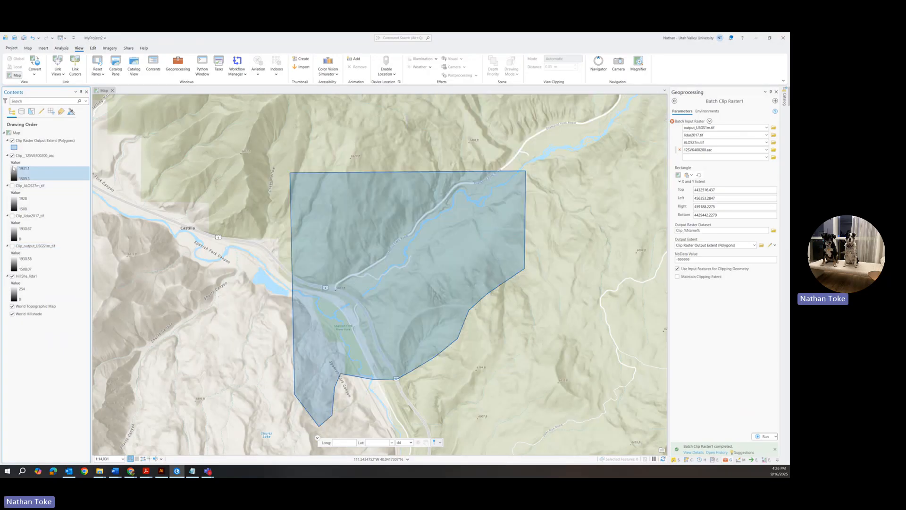
click(13, 155)
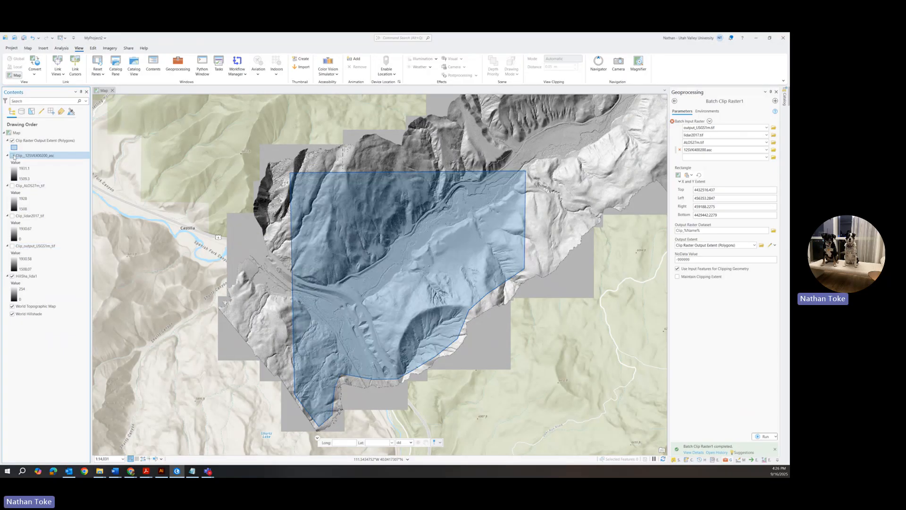
click(12, 140)
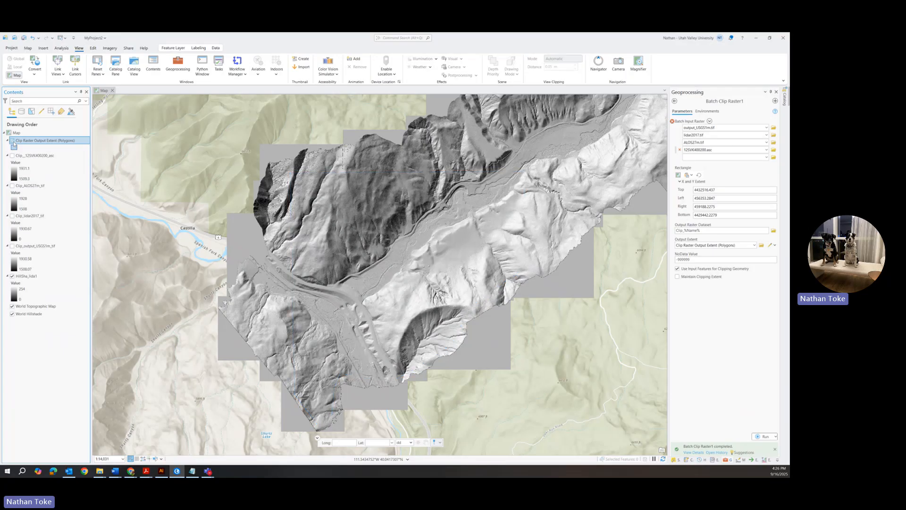
Reorder the layers to ALOS27m, 12SVK400200, USGS1m and lidar2017 clips, then the hillshade, with the clip polygon beneath it
mouse_move(21, 145)
mouse_down()
mouse_move(37, 315)
mouse_move(41, 303)
mouse_up()
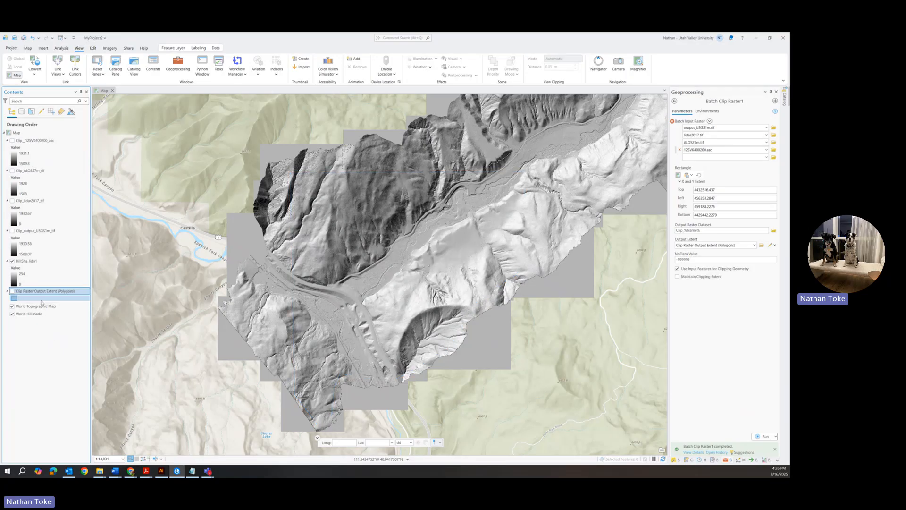
click(21, 261)
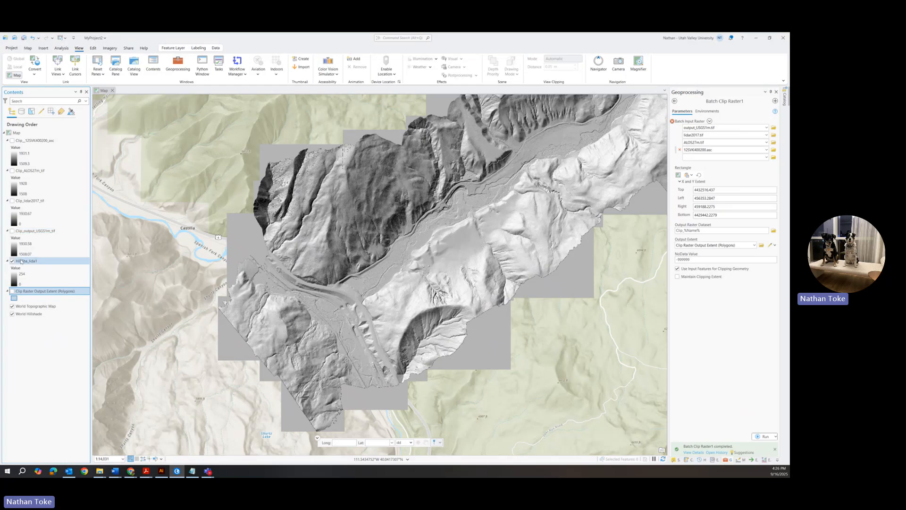
click(14, 231)
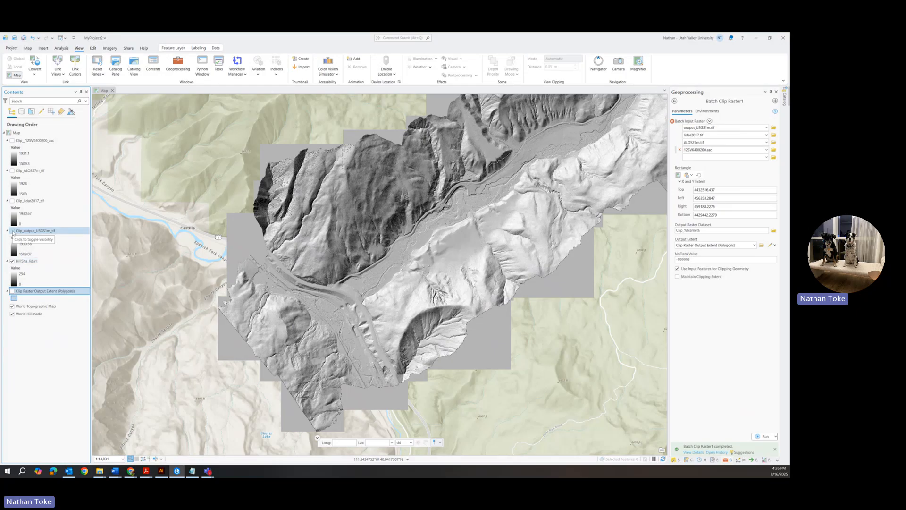
click(36, 202)
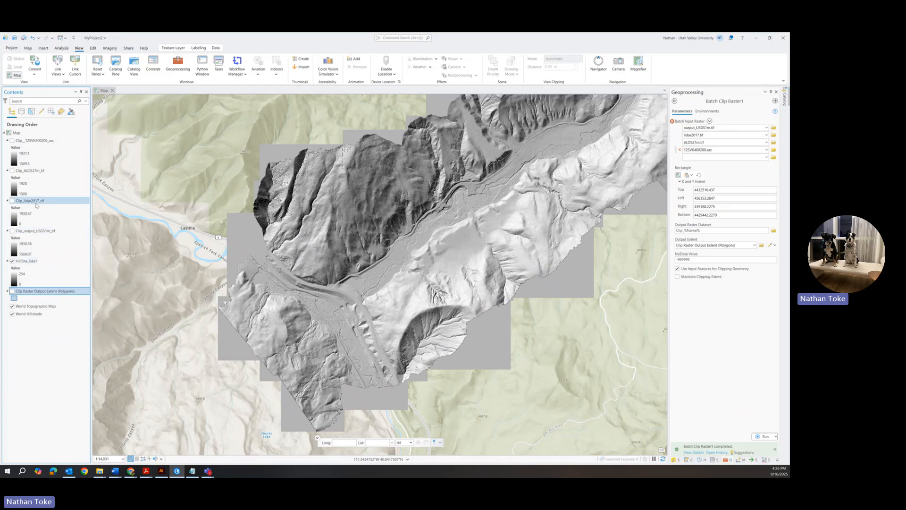
click(41, 143)
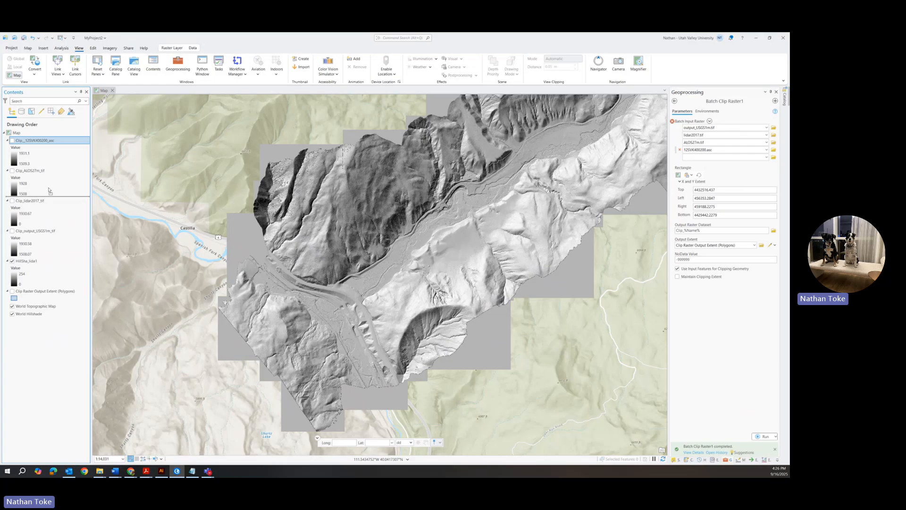
drag(49, 190, 48, 194)
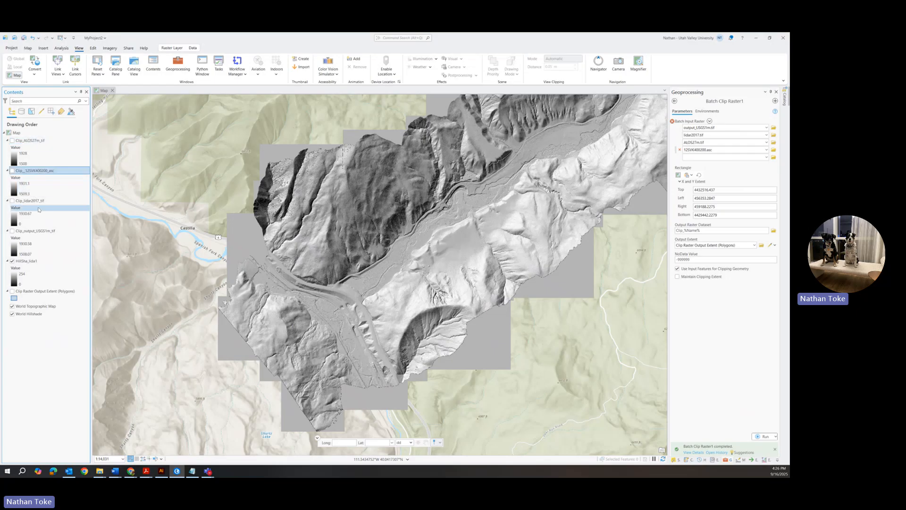
drag(38, 231, 45, 202)
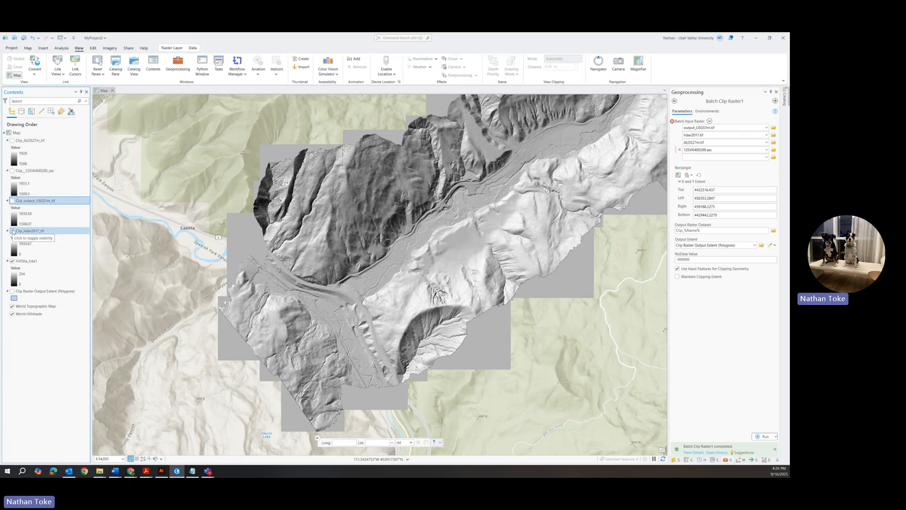
Display the clipped lidar2017, USGS1m, 12SVK400200 and ALOS27m rasters in turn at close range to compare their pixel sizes
click(13, 232)
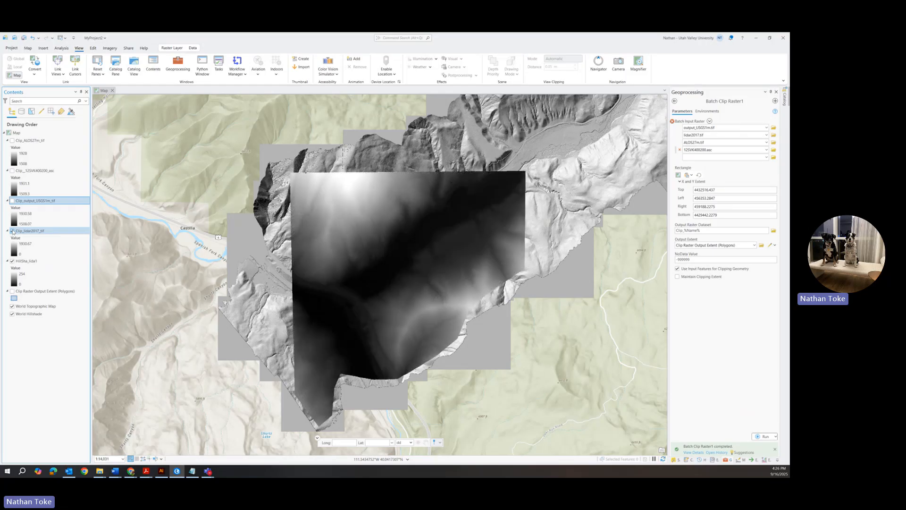
scroll(345, 275, up, 5)
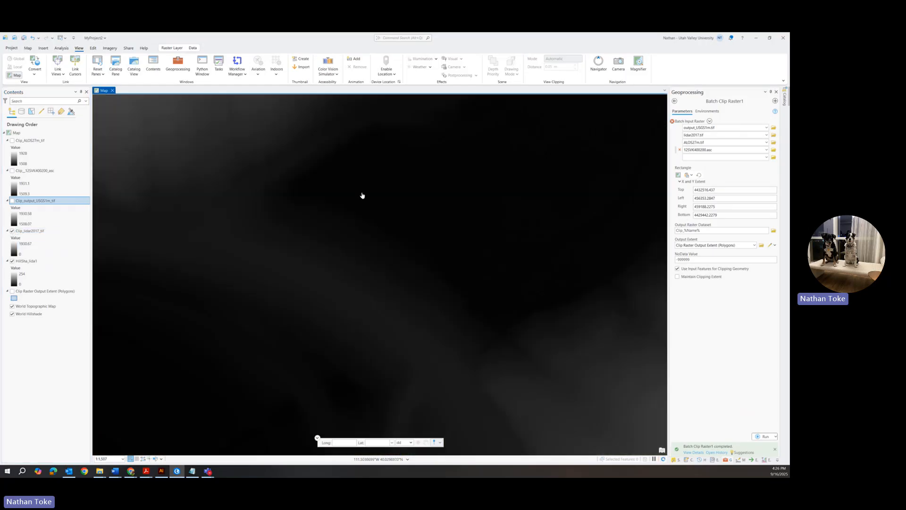
drag(362, 197, 402, 384)
scroll(392, 213, up, 2)
scroll(393, 213, up, 3)
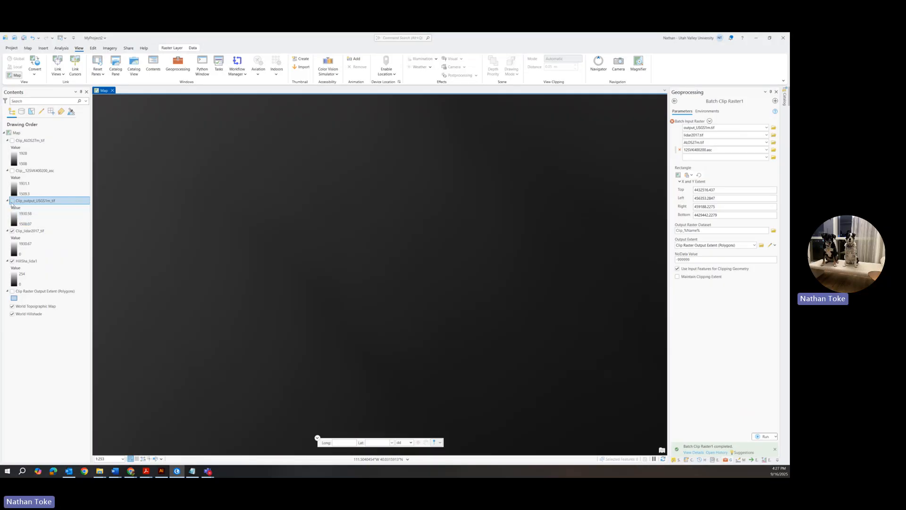
click(12, 201)
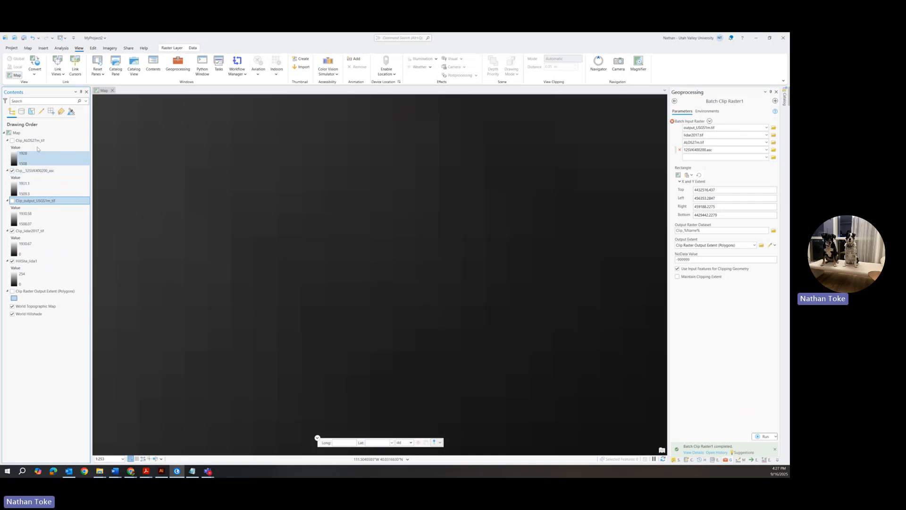
click(11, 140)
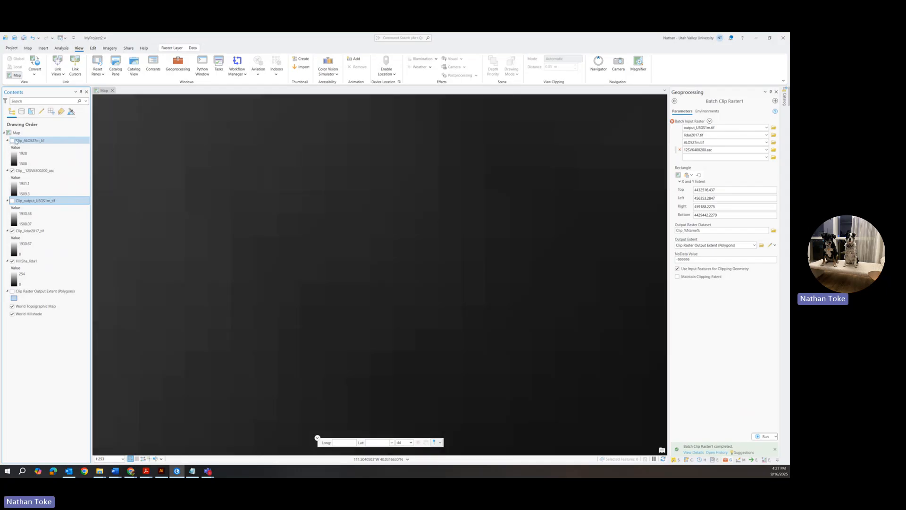
Check the cell size in the source raster information of the clipped 12SVK400200 layer
right_click(45, 170)
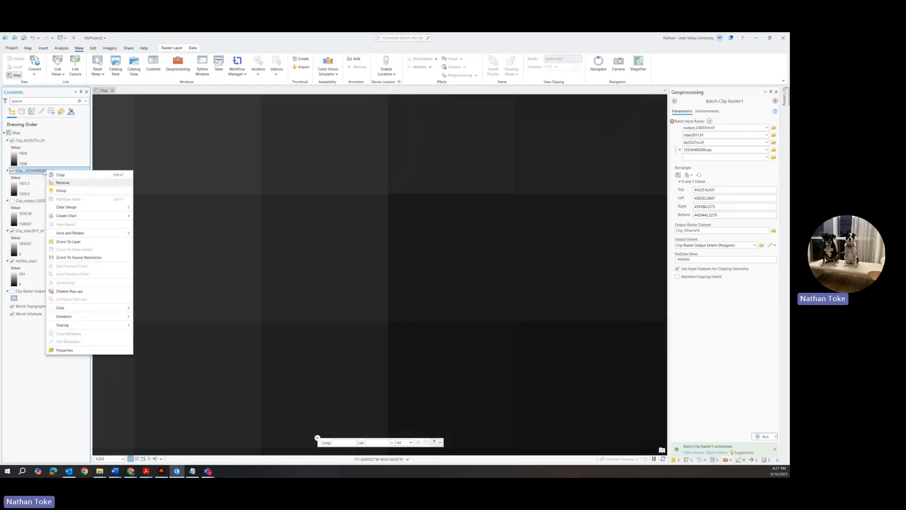
click(62, 350)
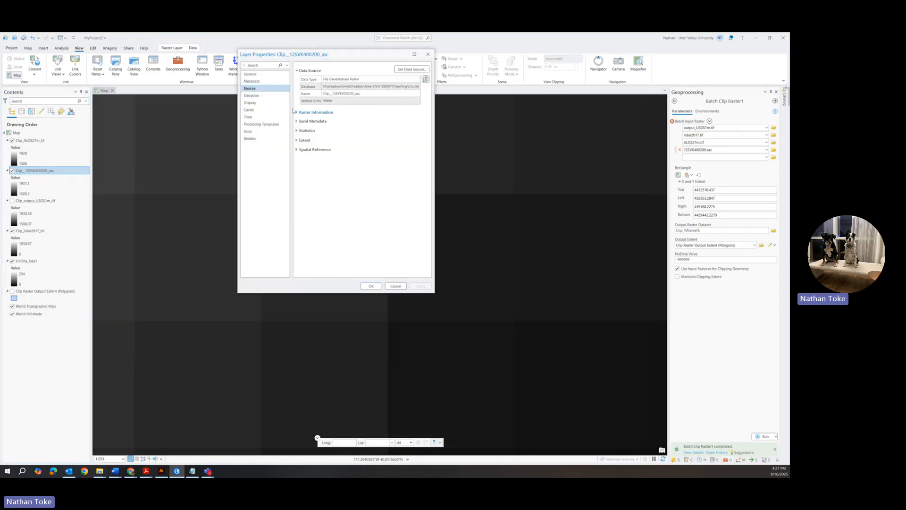
click(317, 113)
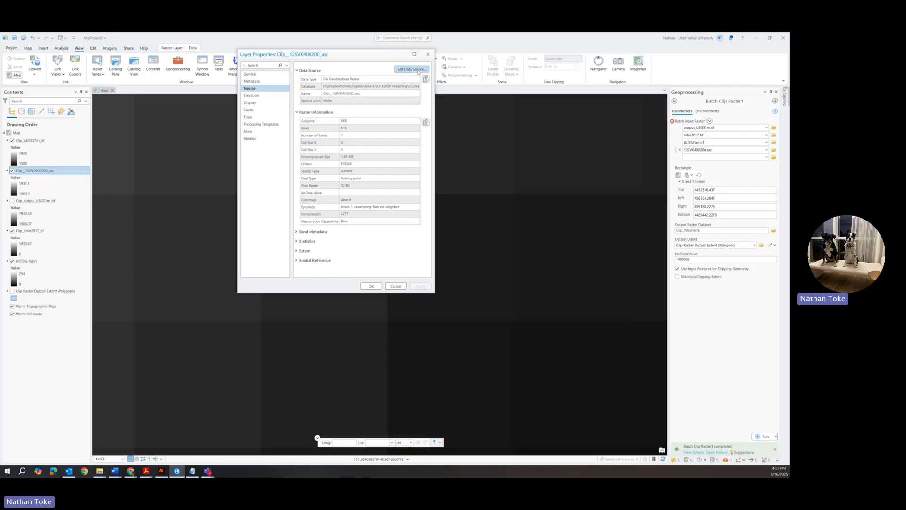
click(428, 55)
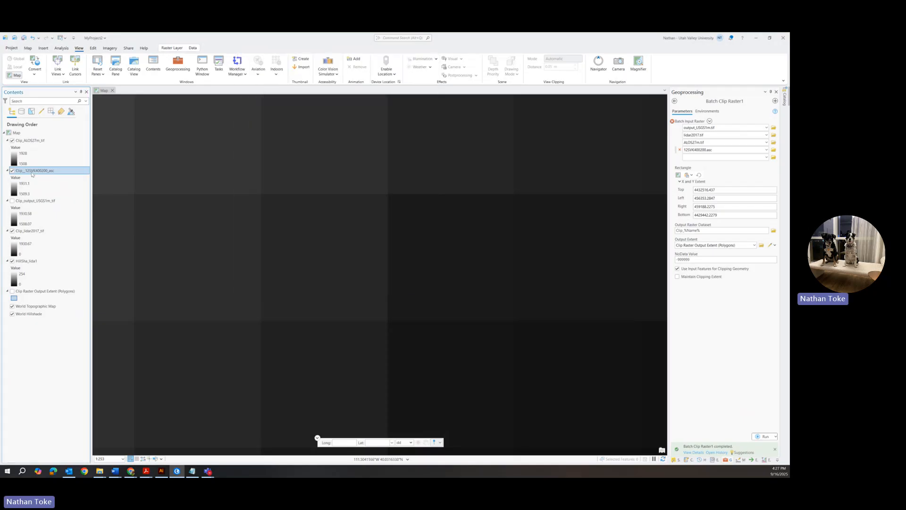
Rename the clipped 12SVK400200 layer to Clip__12SVK400200_asc5m
click(32, 172)
drag(26, 171, 55, 170)
click(56, 171)
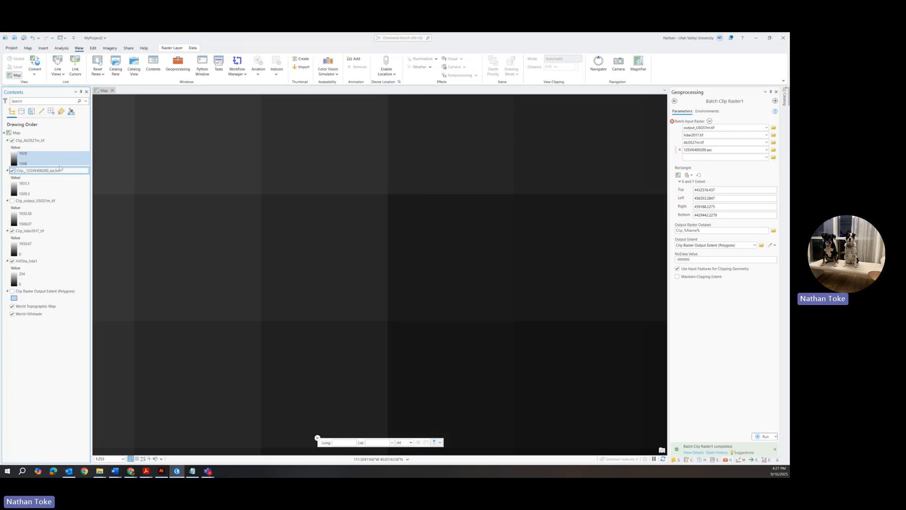
click(40, 143)
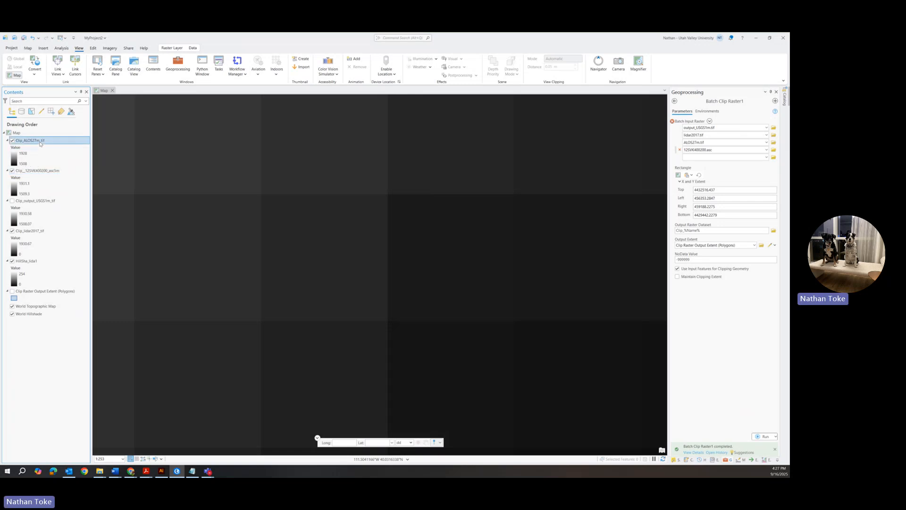
Check the X and Y cell sizes in the source raster information of Clip_ALOS27m_tif
right_click(34, 144)
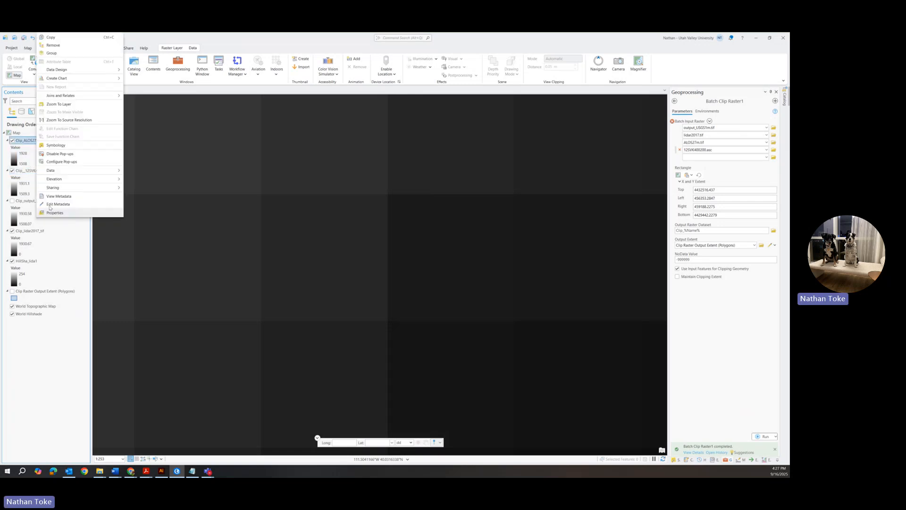
click(52, 213)
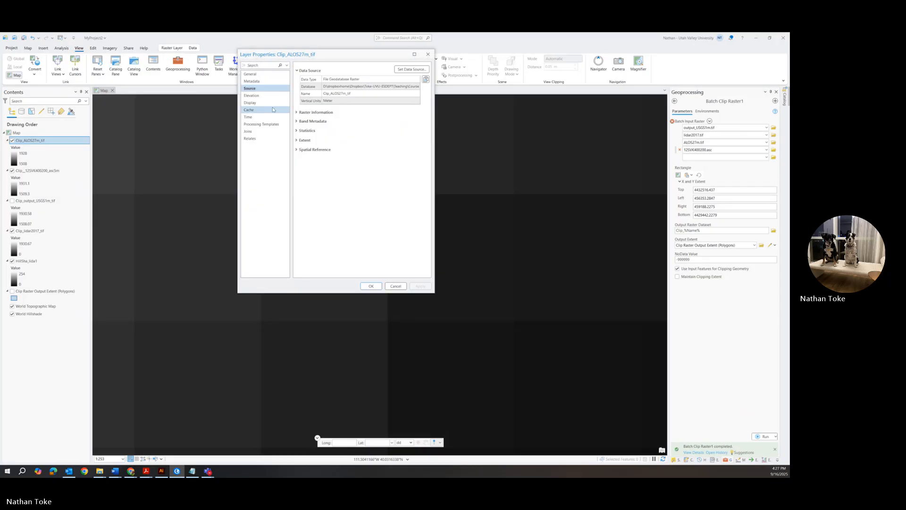
click(300, 112)
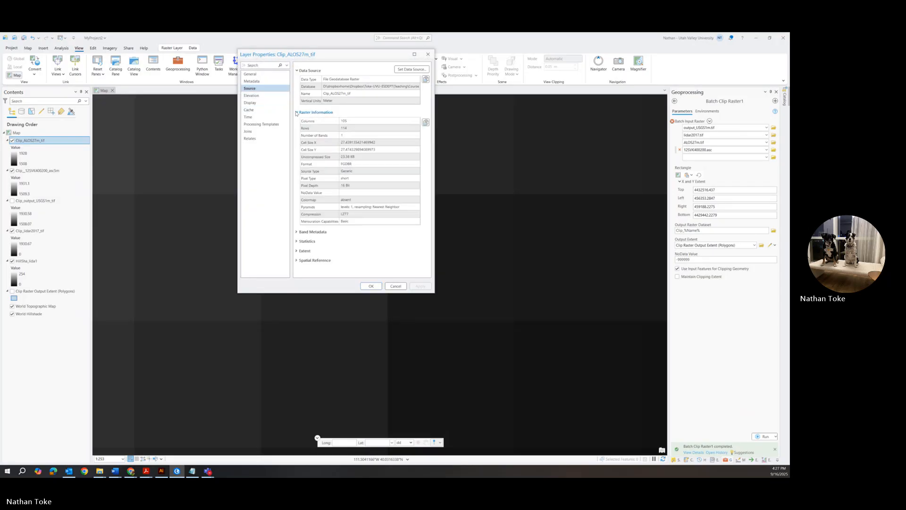
click(347, 150)
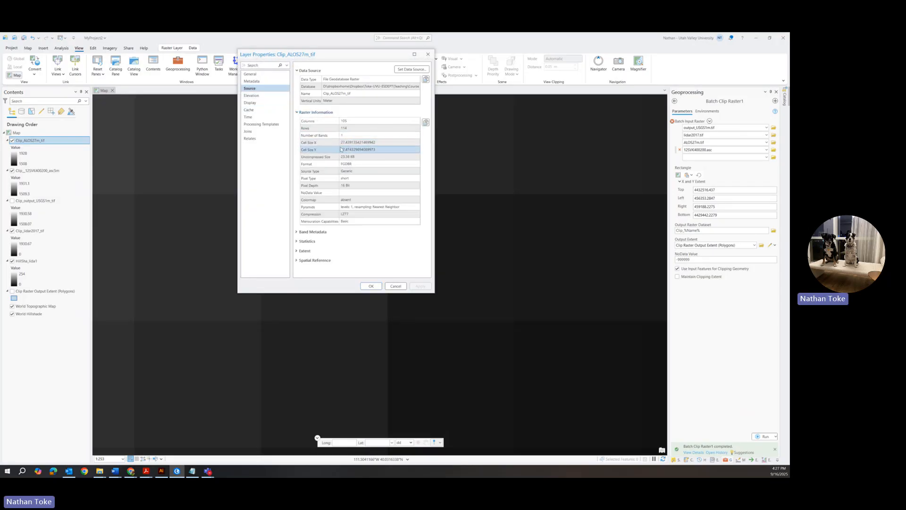
click(428, 54)
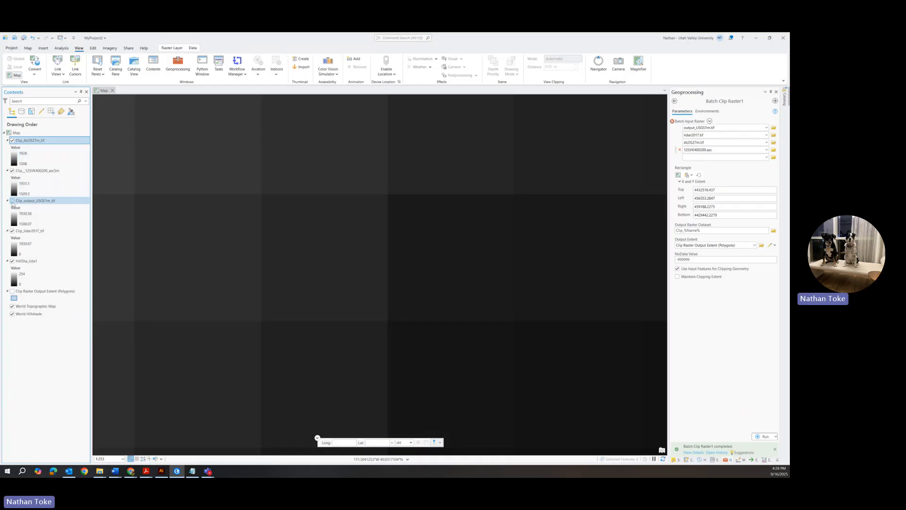
Show Clip_output_USGS1m_tif and hide the clipped 12SVK400200 and ALOS27m rasters above it
click(13, 200)
right_click(19, 201)
click(12, 171)
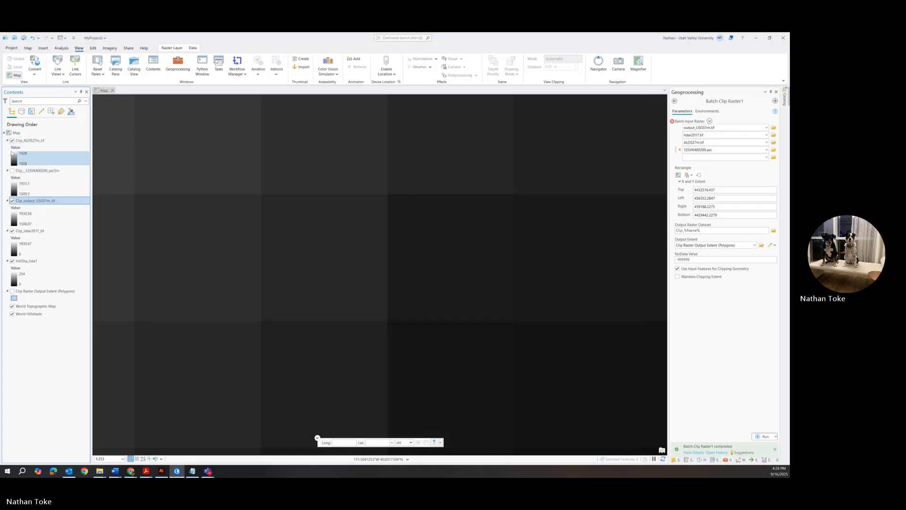
click(12, 140)
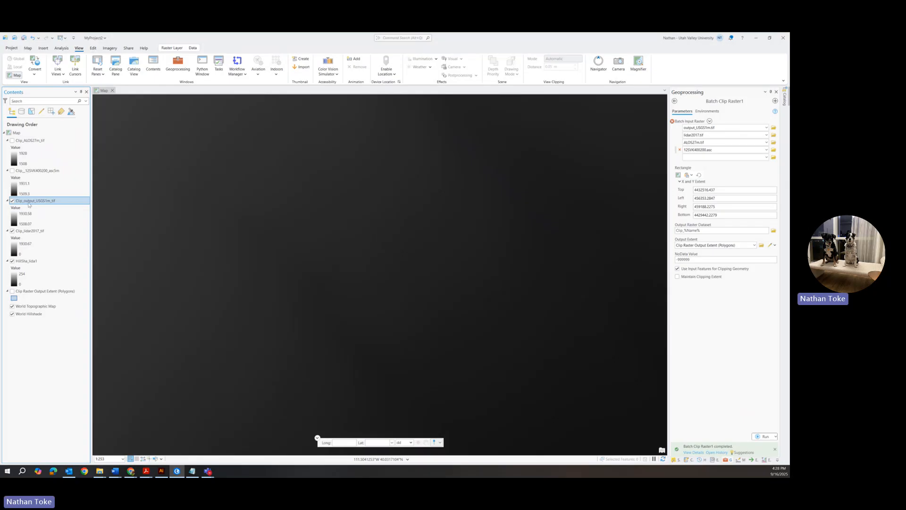
Check the cell size in the source raster information of Clip_output_USGS1m_tif
right_click(28, 218)
click(52, 214)
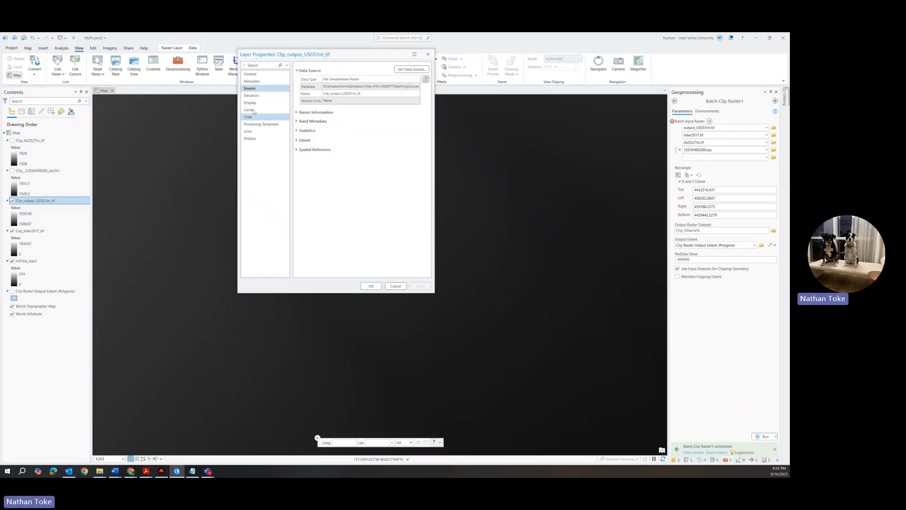
click(296, 113)
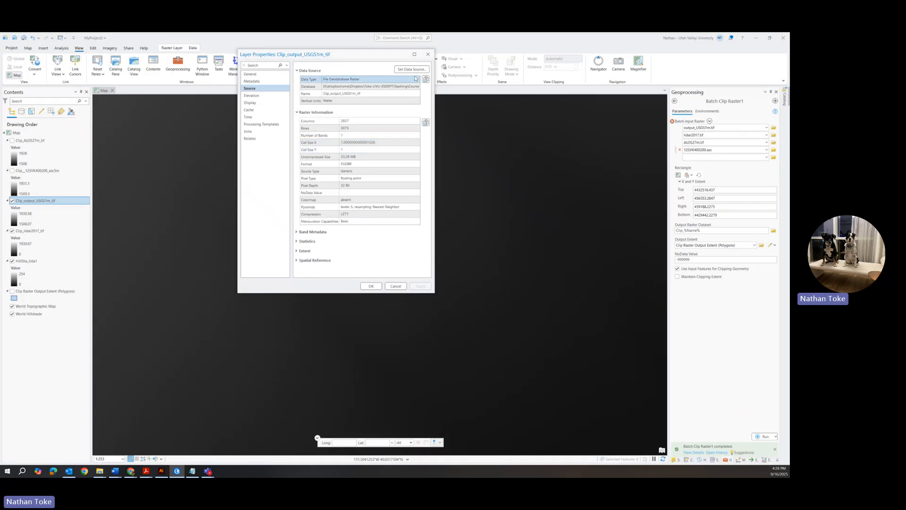
click(428, 54)
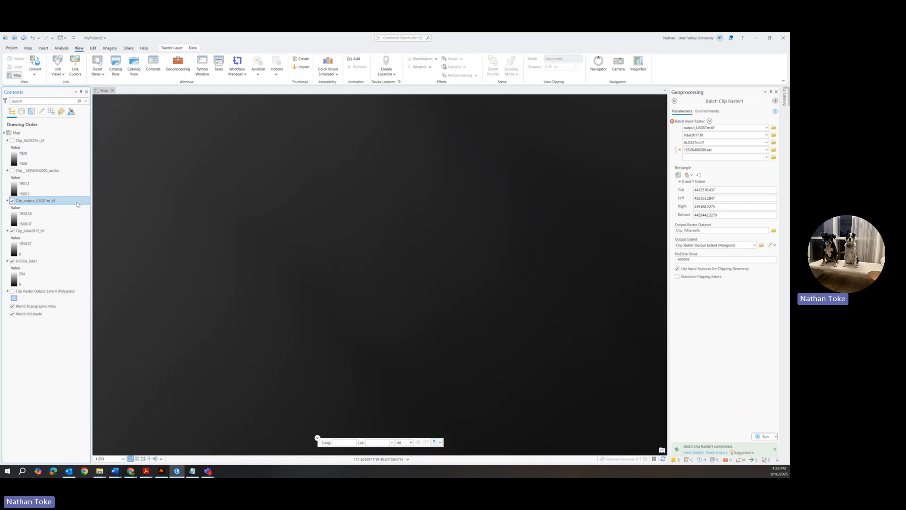
Check the projected coordinate system in the spatial reference of Clip_ALOS27m_tif
right_click(39, 141)
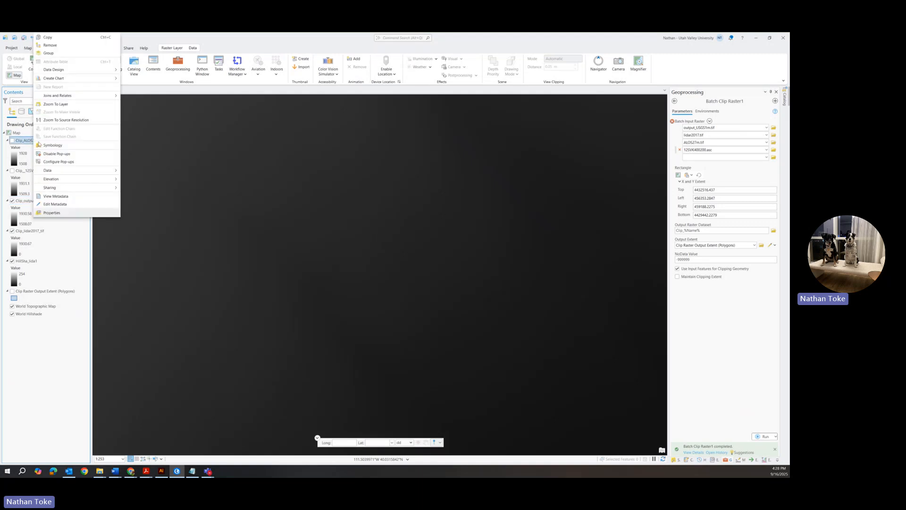
click(51, 212)
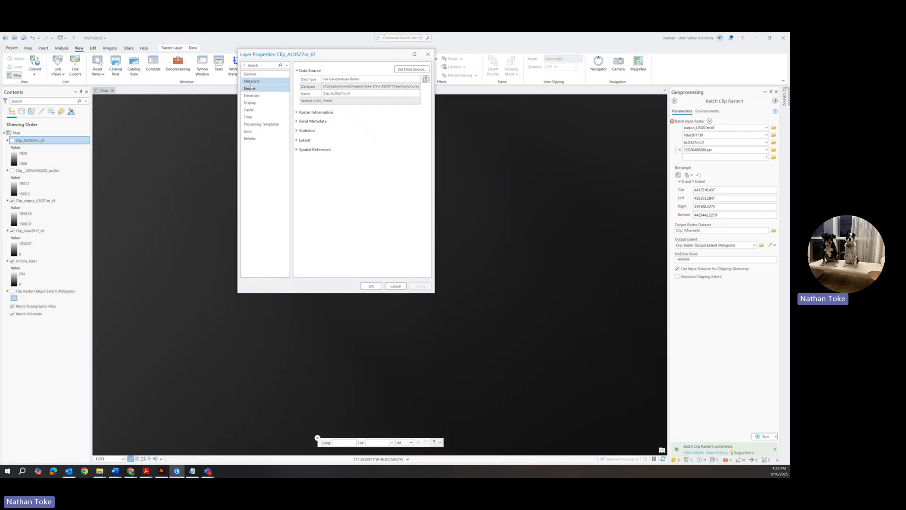
click(301, 150)
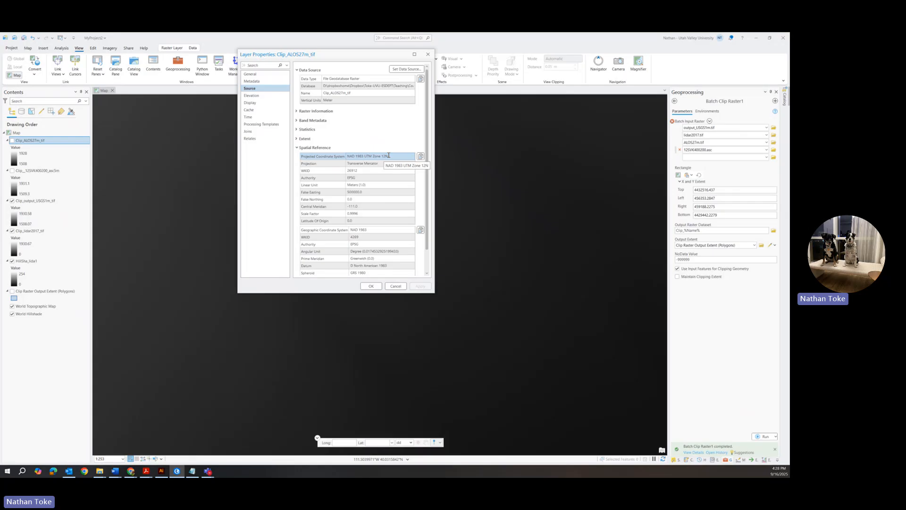
click(428, 54)
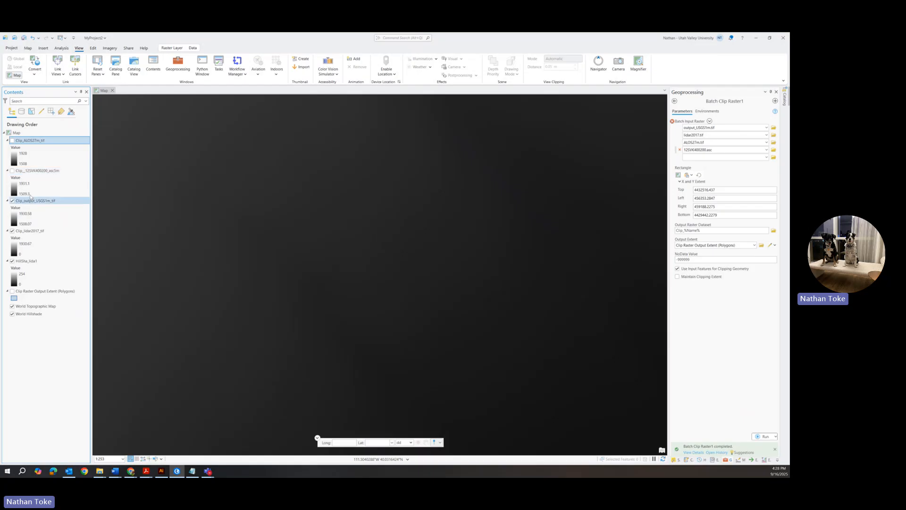
Examine the clipped rasters' full extent and their edges against the hillshade at close range
scroll(252, 207, down, 3)
scroll(253, 206, down, 5)
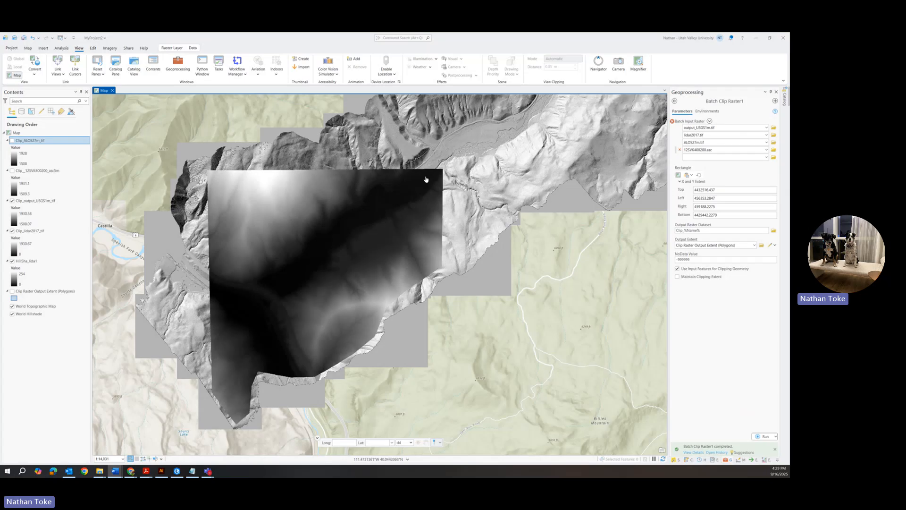
scroll(427, 177, up, 5)
scroll(392, 154, up, 8)
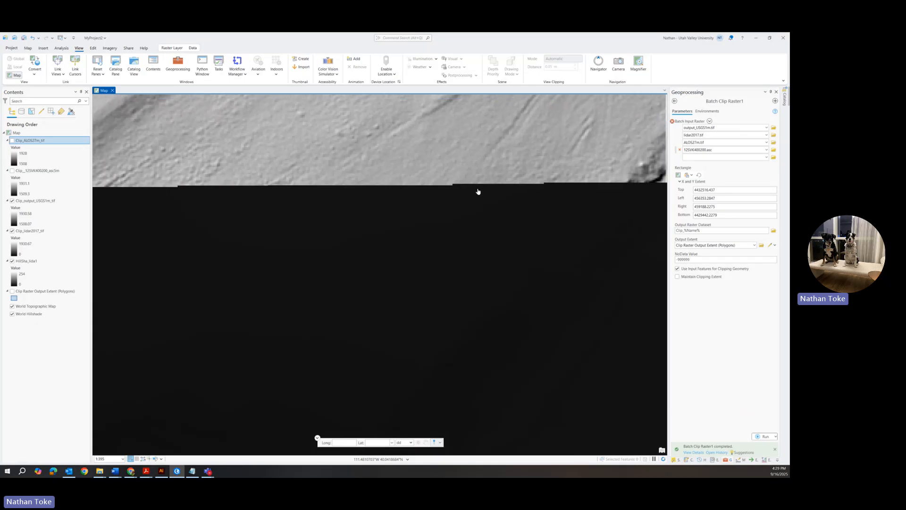
scroll(345, 301, down, 6)
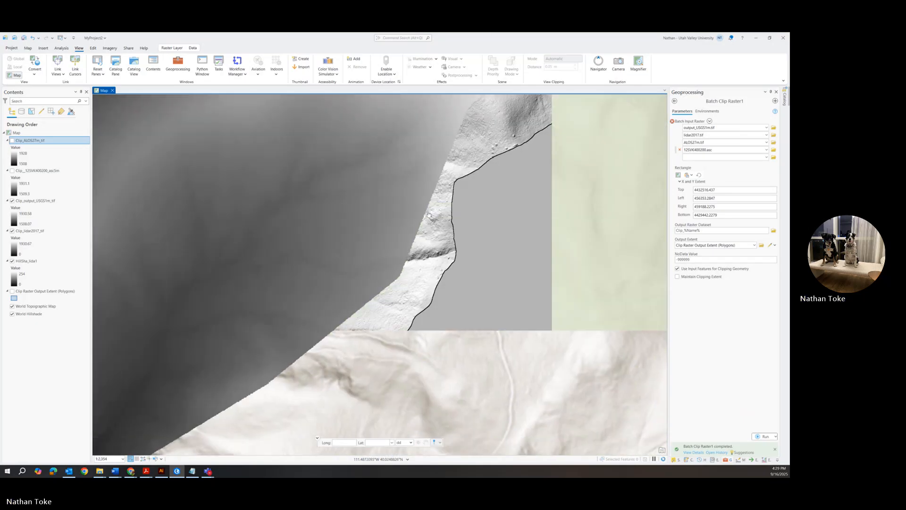
Compare the edges and cell resolution of Clip_ALOS27m_tif with the finer clipped raster by switching its visibility at close range
scroll(424, 210, up, 2)
click(12, 141)
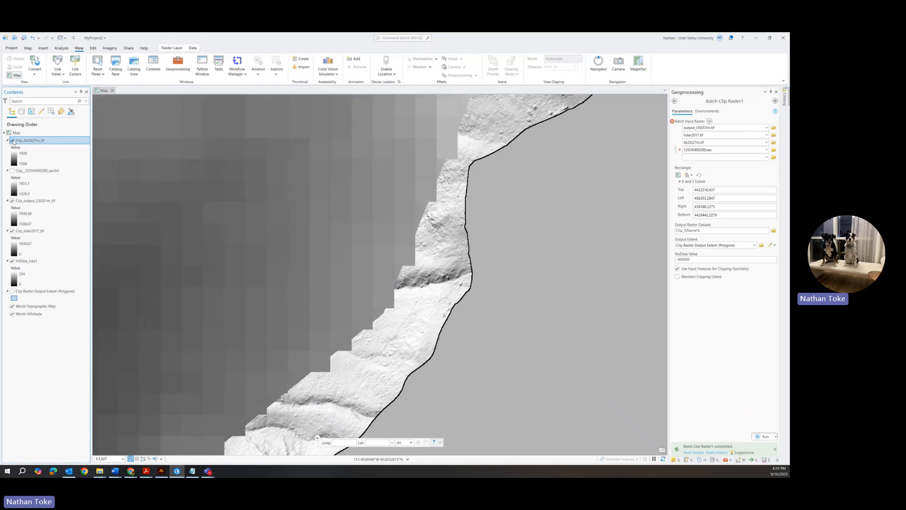
click(12, 140)
click(13, 141)
click(13, 141)
click(13, 141)
click(13, 141)
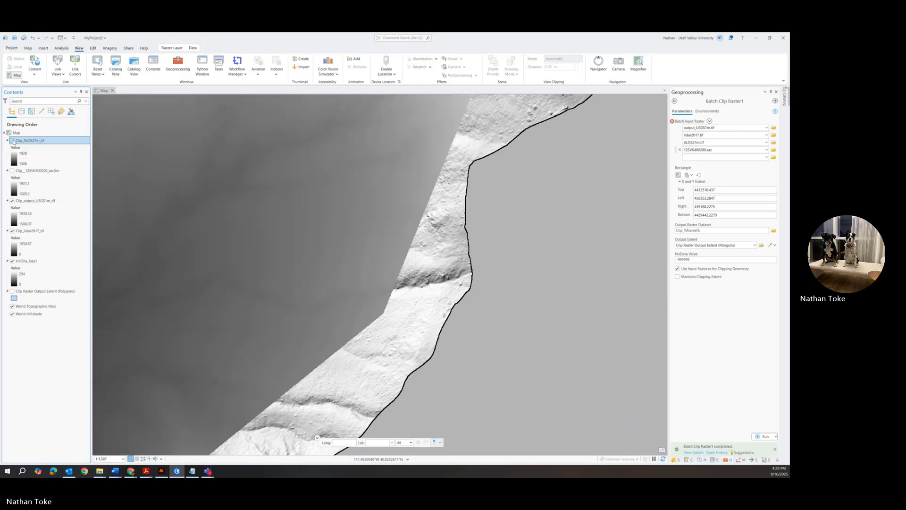
click(13, 141)
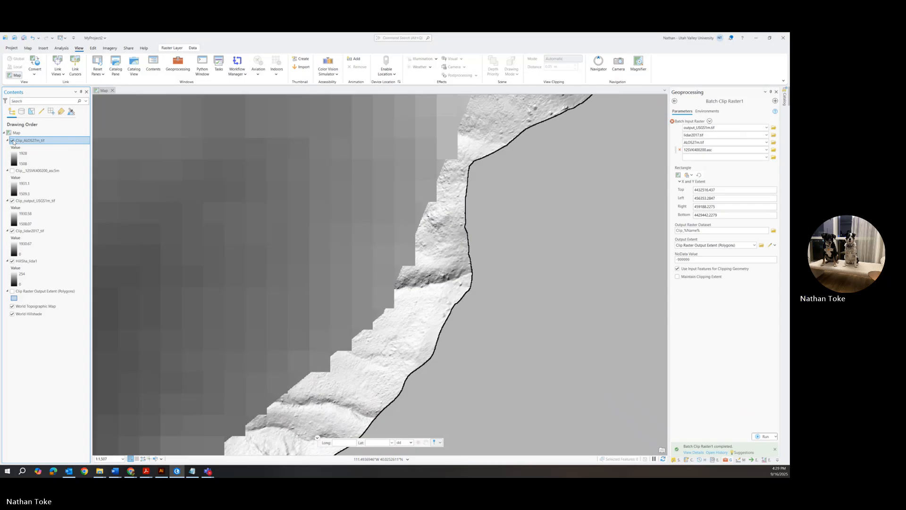
click(12, 141)
click(13, 142)
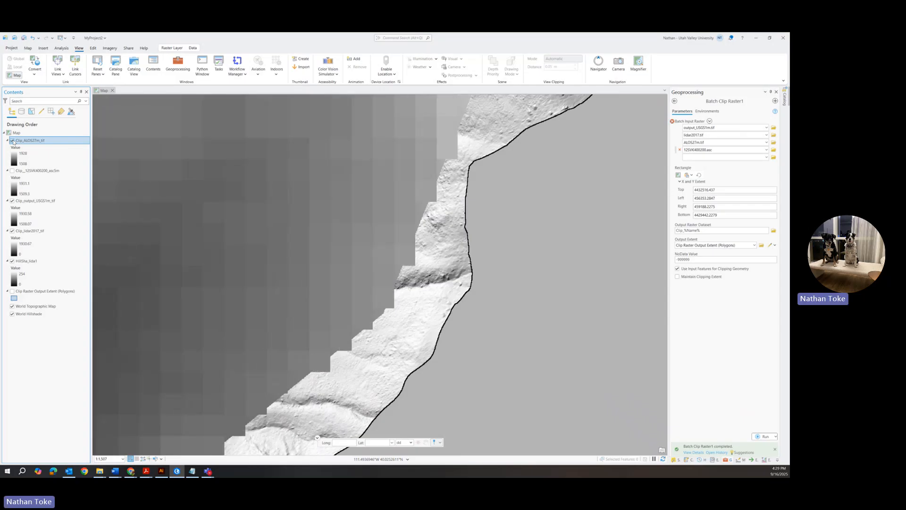
click(13, 141)
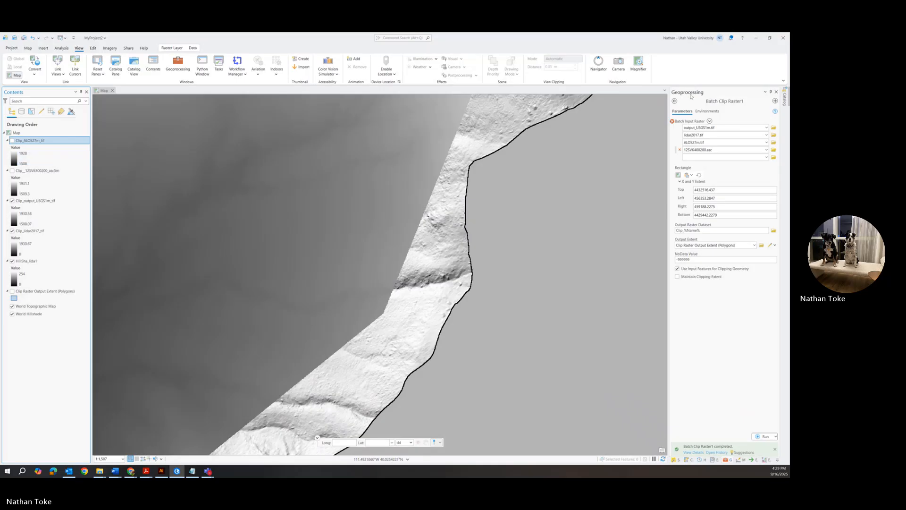
Leave the batch Clip Raster tool and examine the clipped rasters' extent and the Clip_ALOS27m_tif cells at close range
click(675, 101)
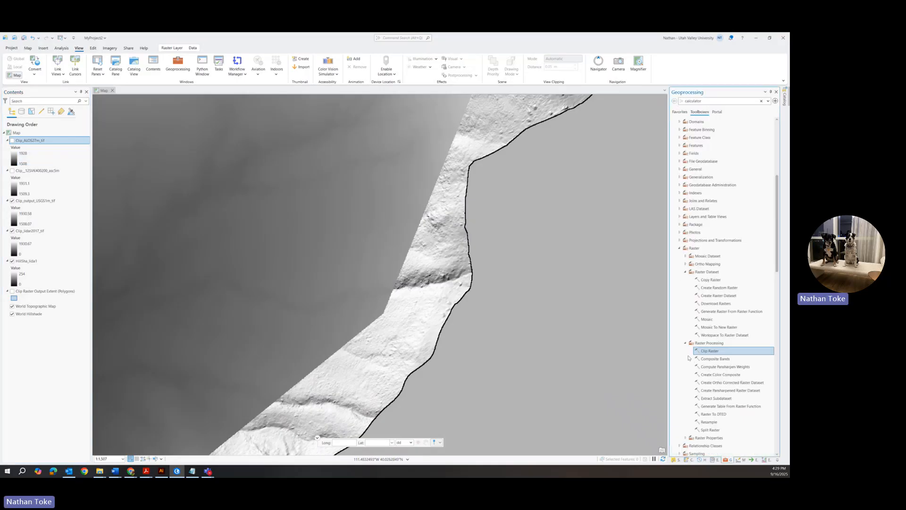
scroll(254, 260, down, 3)
scroll(255, 260, down, 5)
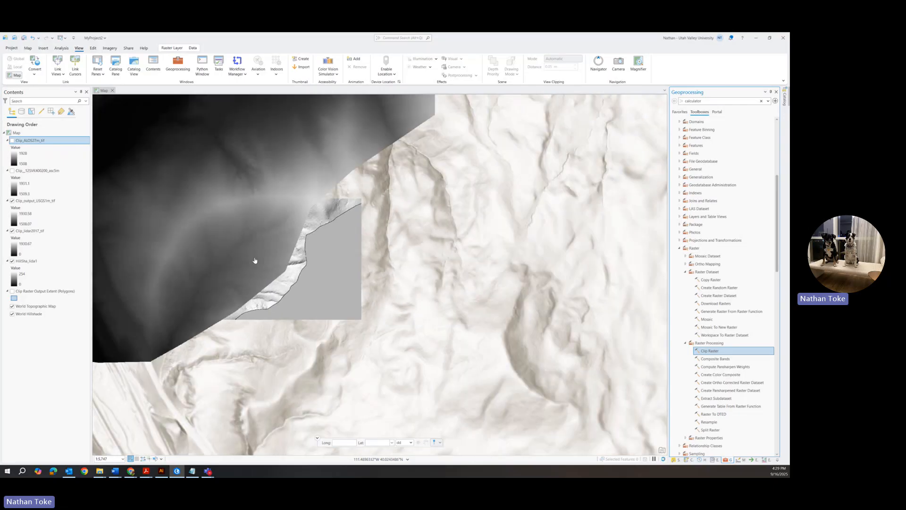
scroll(279, 295, up, 3)
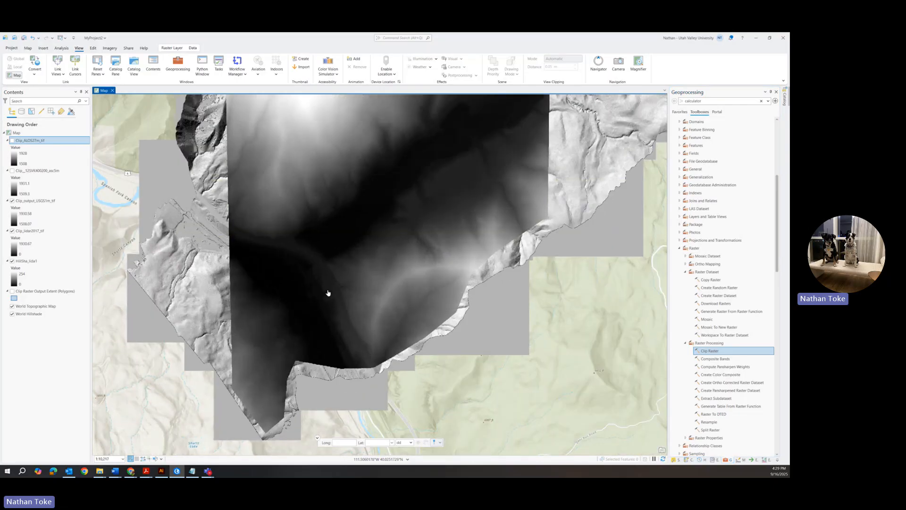
scroll(333, 274, down, 2)
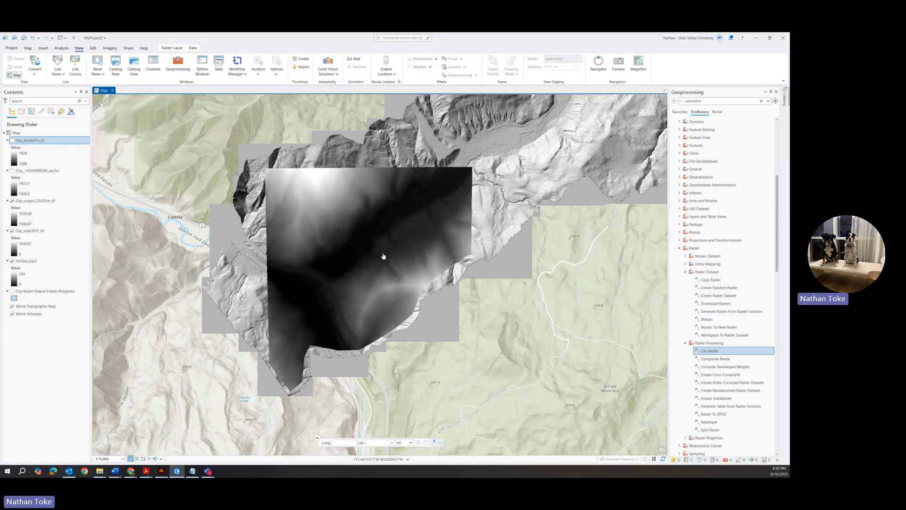
click(12, 141)
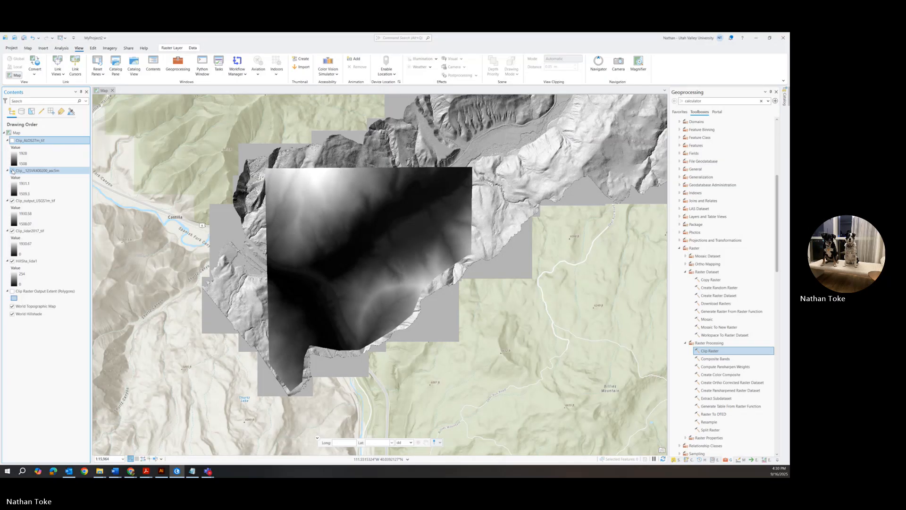
click(12, 171)
click(12, 140)
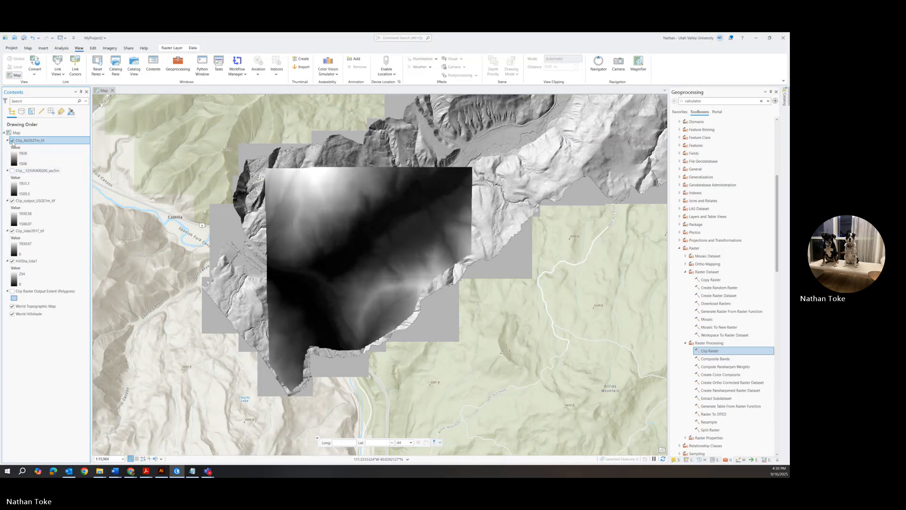
scroll(334, 207, up, 4)
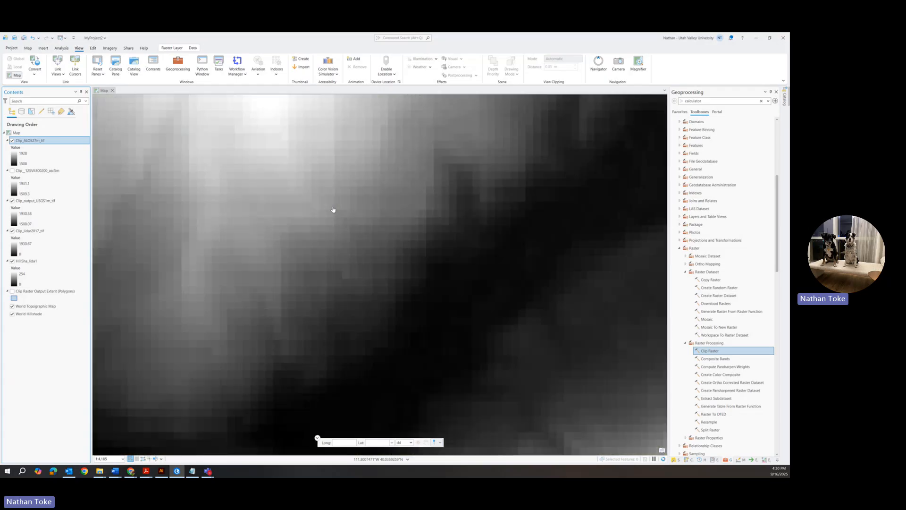
scroll(340, 236, down, 6)
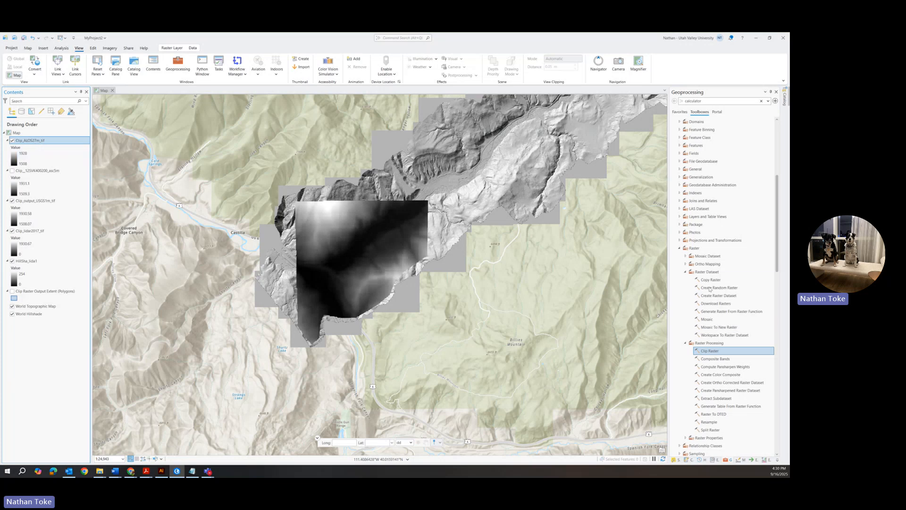
Find the Hillshade tool and set Clip_ALOS27m_tif as its input raster
click(687, 101)
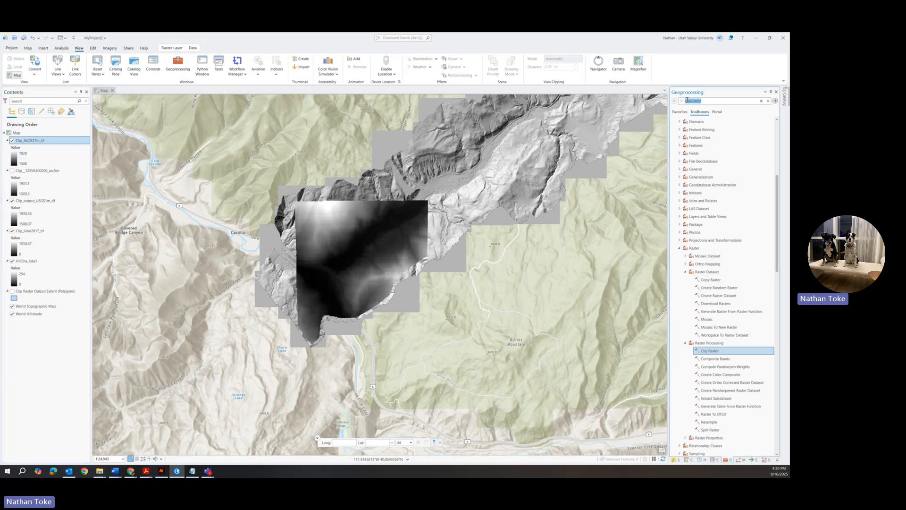
text(N)
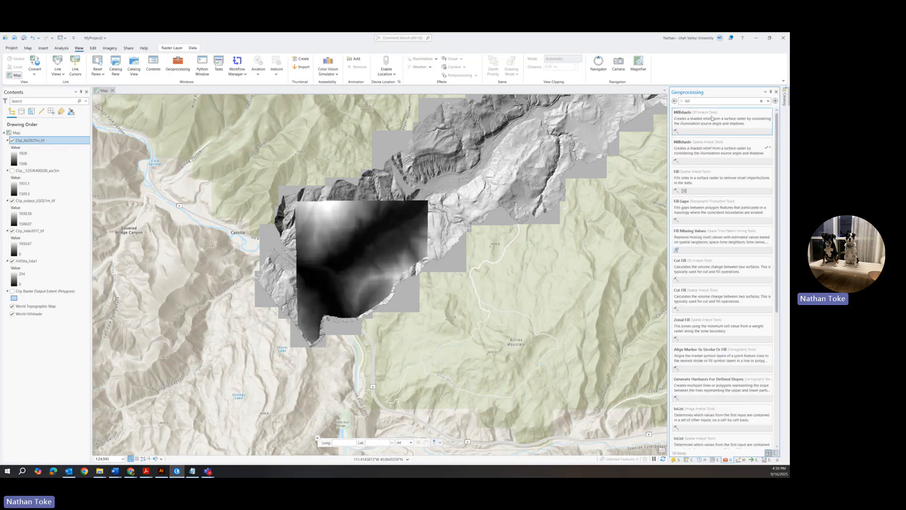
click(712, 118)
click(766, 127)
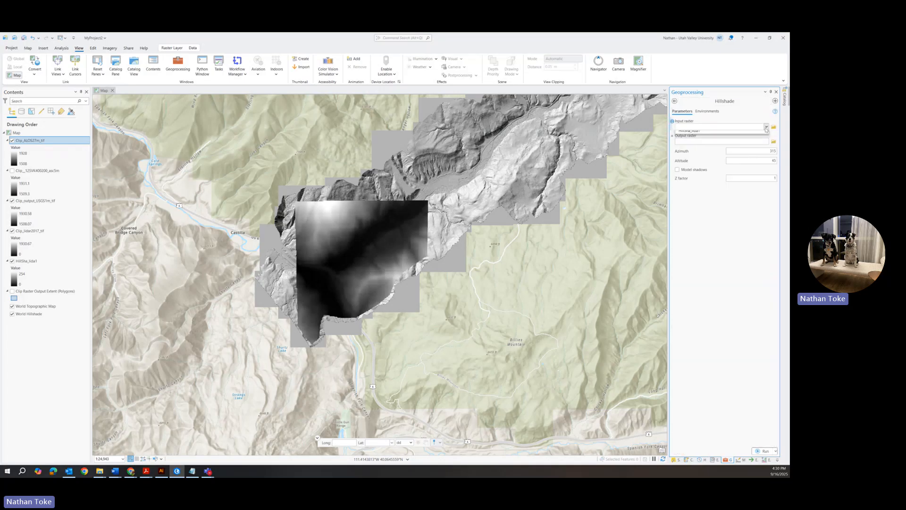
click(703, 147)
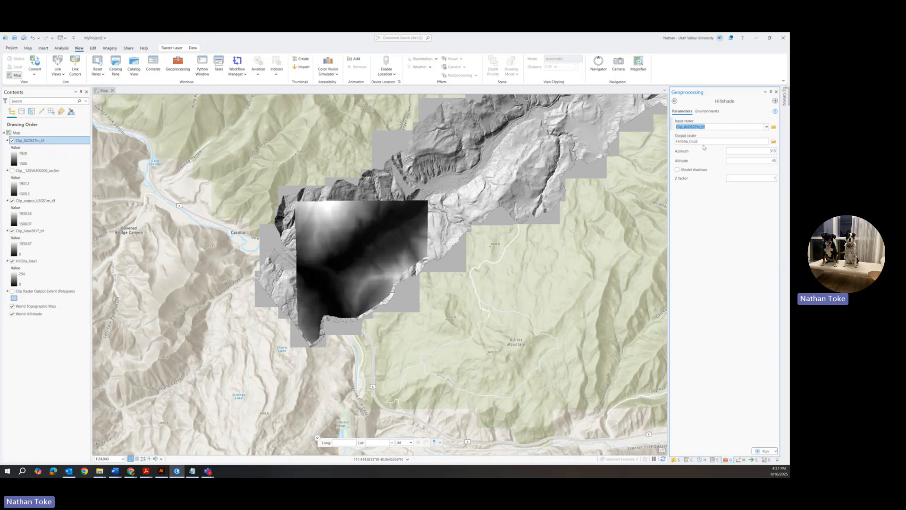
Name the output raster HillSha_ALOS and generate the hillshade
click(735, 141)
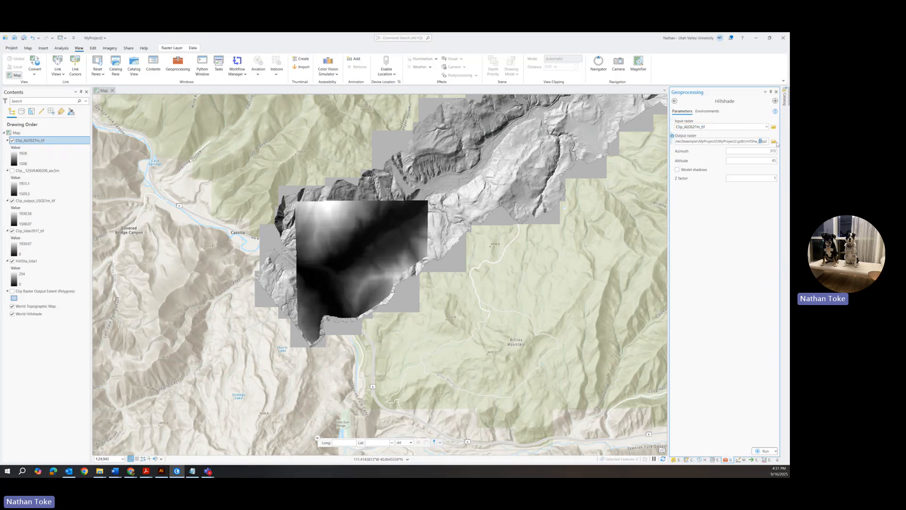
key(BackSpace)
key(BackSpace)
key(BackSpace)
key(BackSpace)
key(BackSpace)
text(ALOS)
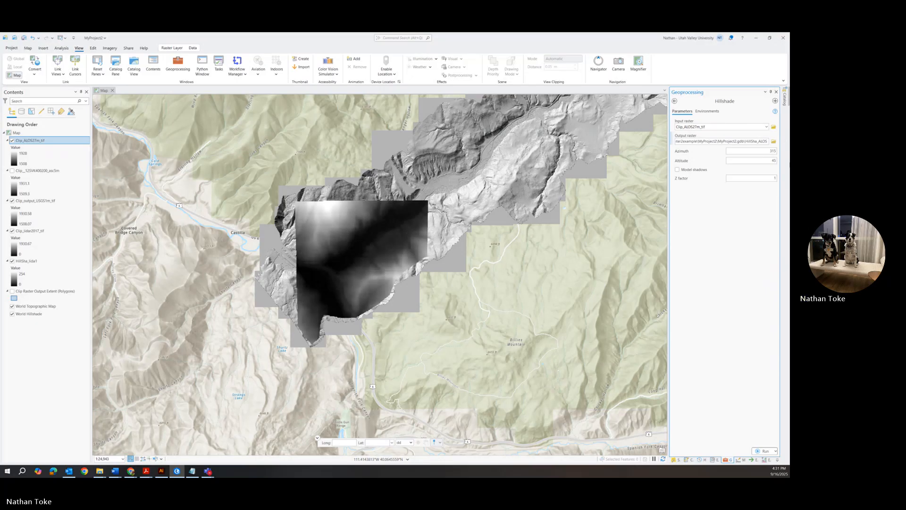
click(764, 451)
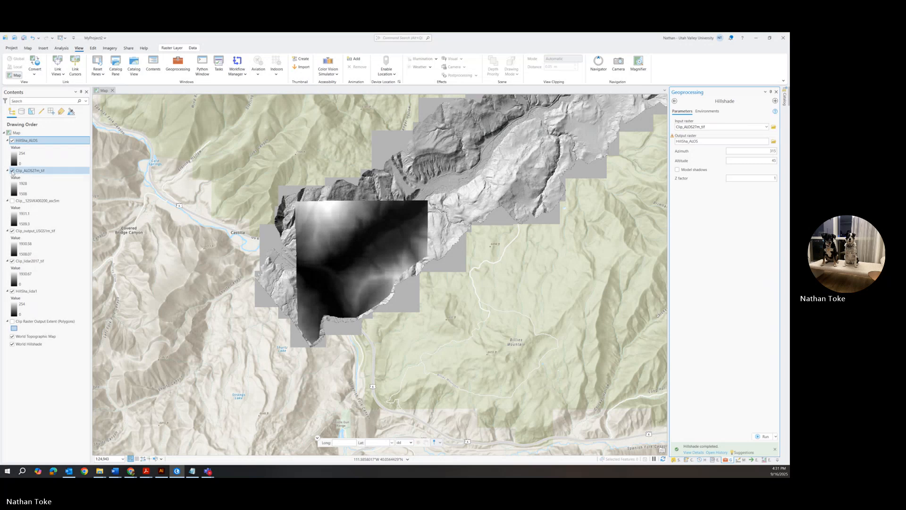
Hide Clip_ALOS27m_tif and examine the HillSha_ALOS hillshade against the surrounding finer hillshade at several scales
click(12, 171)
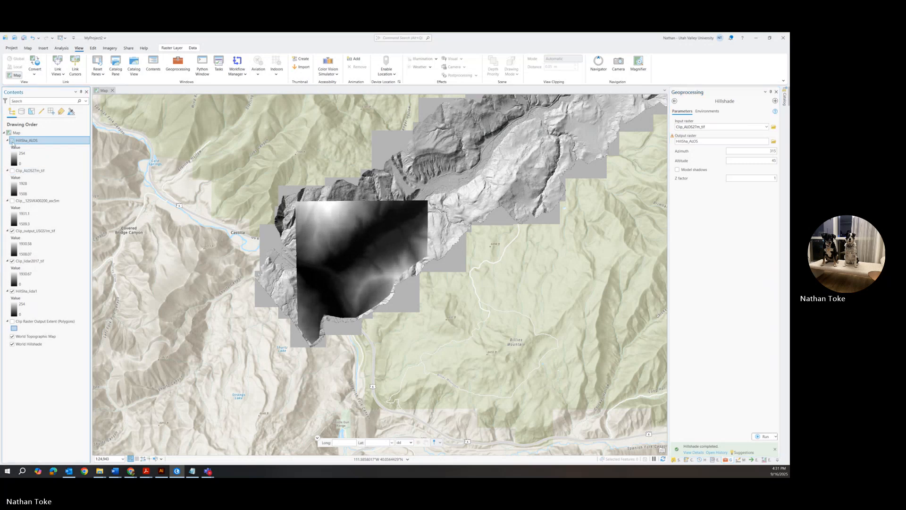
right_click(28, 140)
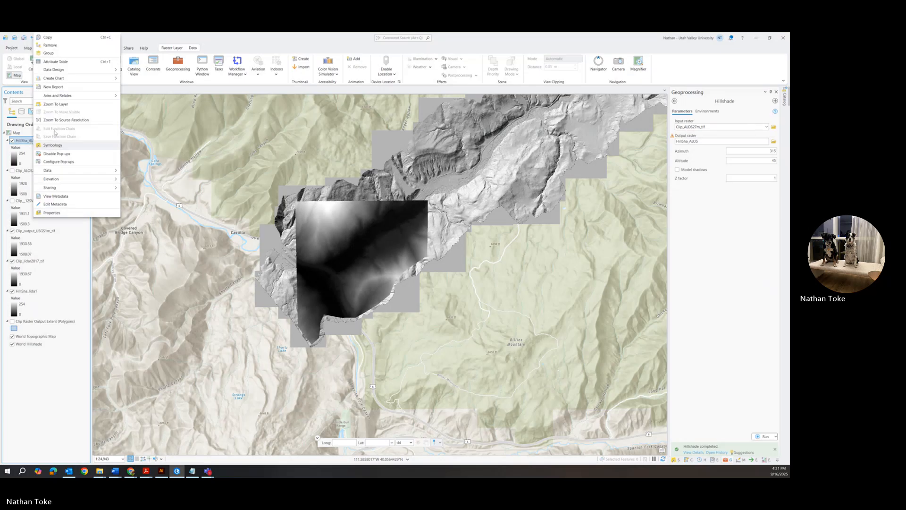
click(56, 104)
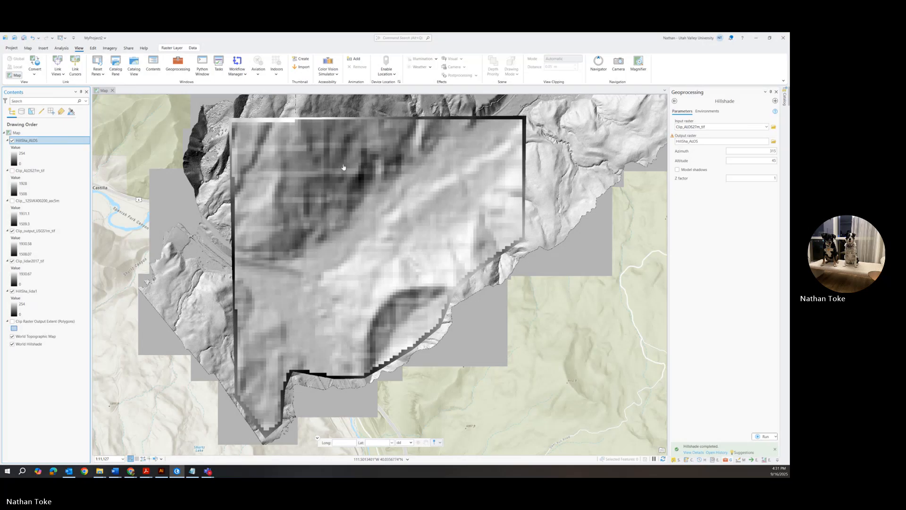
scroll(344, 168, up, 2)
scroll(344, 193, down, 6)
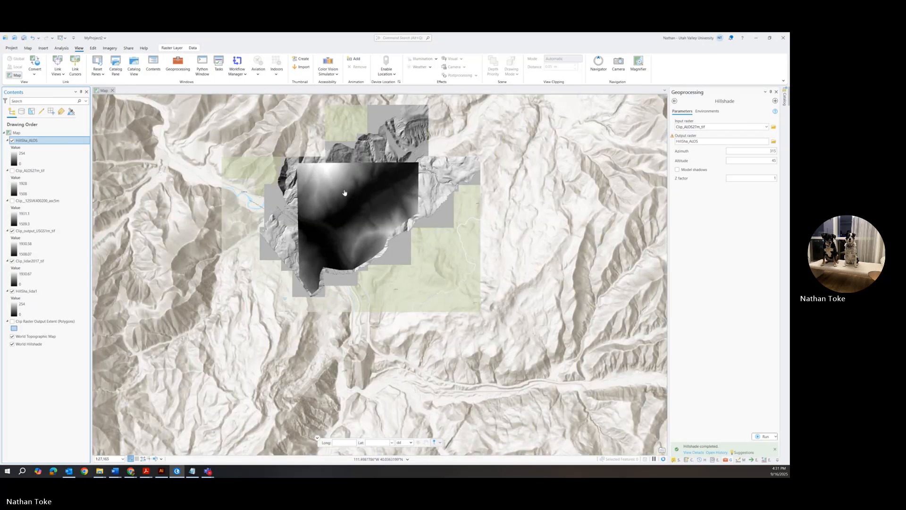
scroll(349, 212, up, 1)
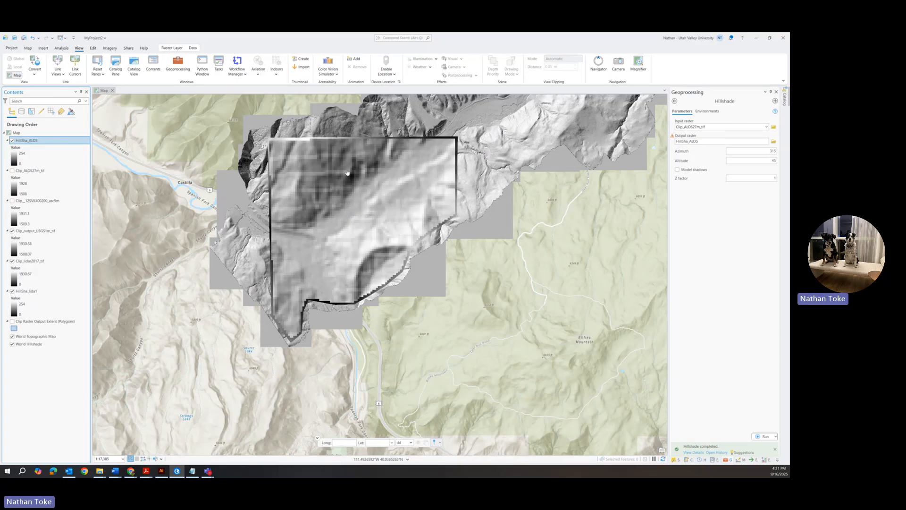
scroll(373, 178, up, 3)
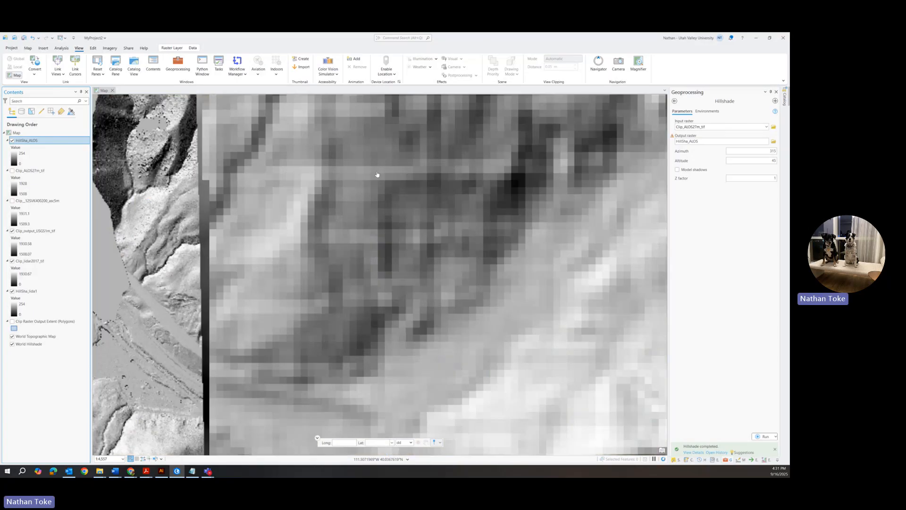
scroll(372, 178, down, 2)
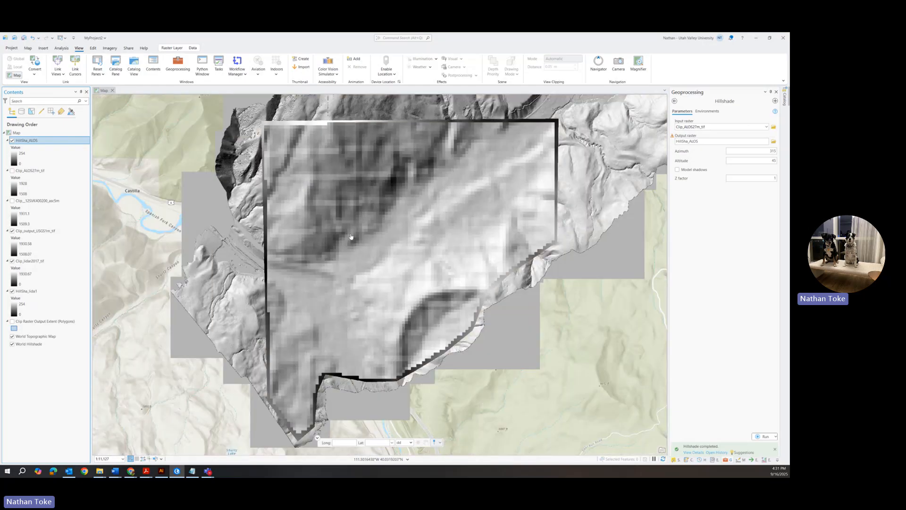
scroll(363, 242, down, 3)
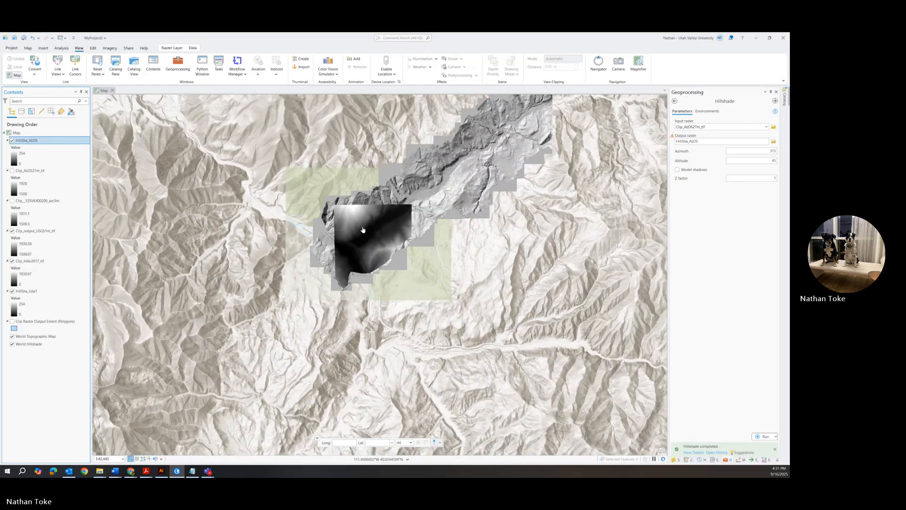
scroll(363, 230, up, 2)
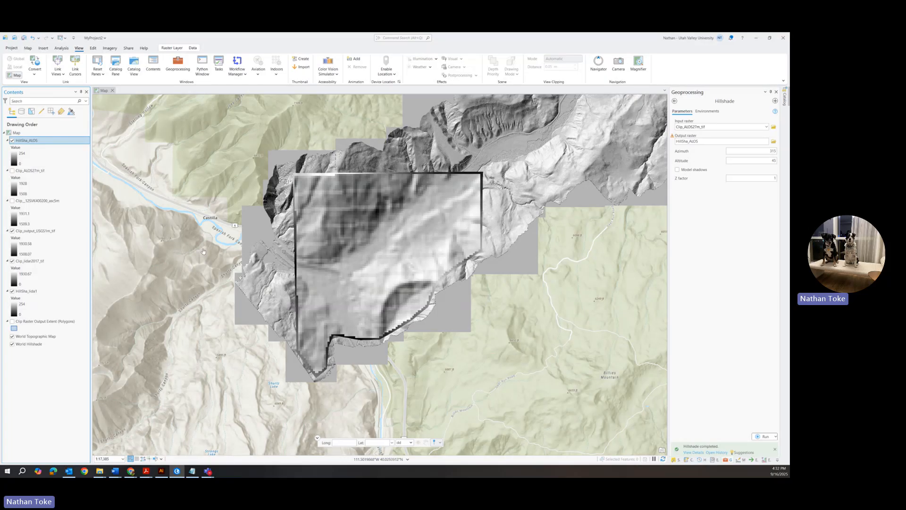
Remove the HillSha_ALOS layer from the map and leave the Hillshade tool
right_click(26, 140)
click(42, 71)
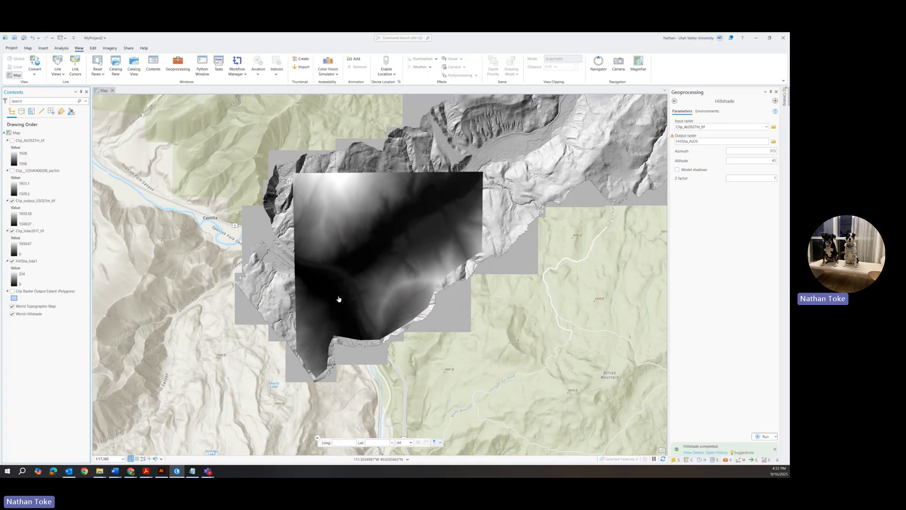
click(674, 102)
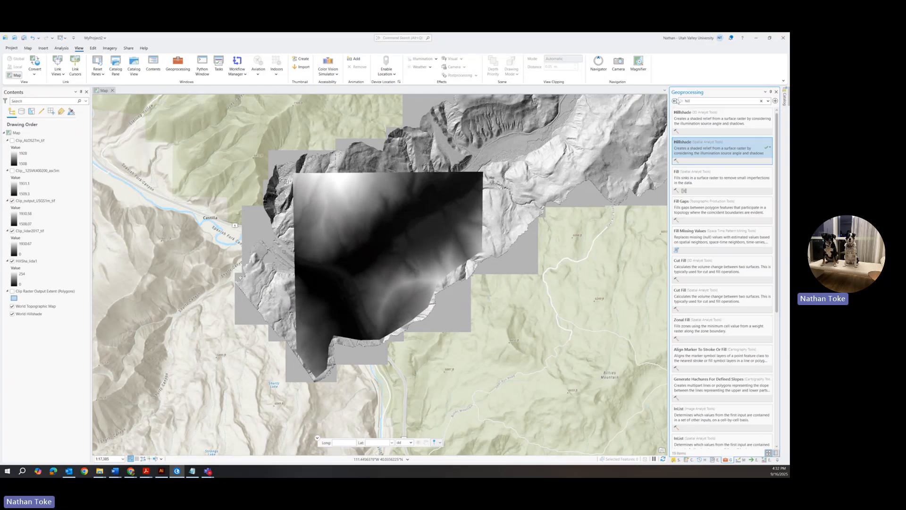
click(676, 100)
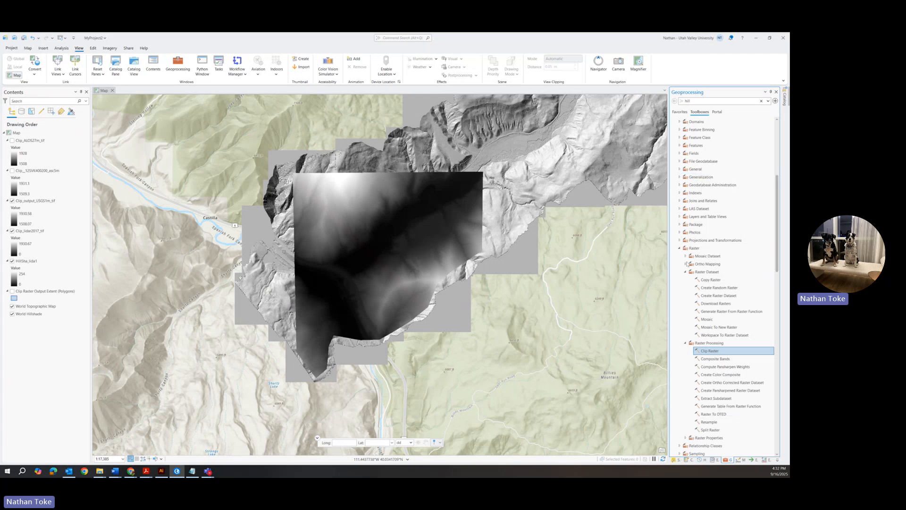
Search the geoprocessing tools for "raster" and locate Raster Compare in the Data Management toolbox
click(697, 100)
text(p)
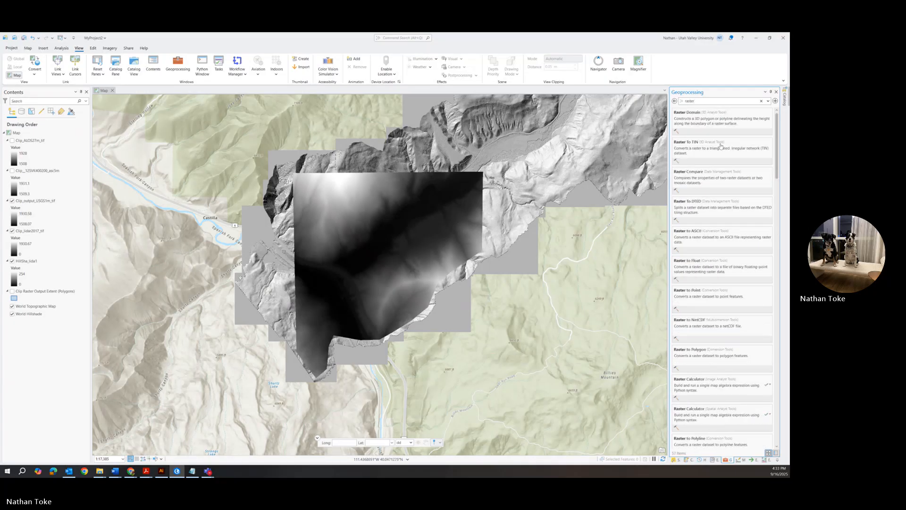
click(715, 173)
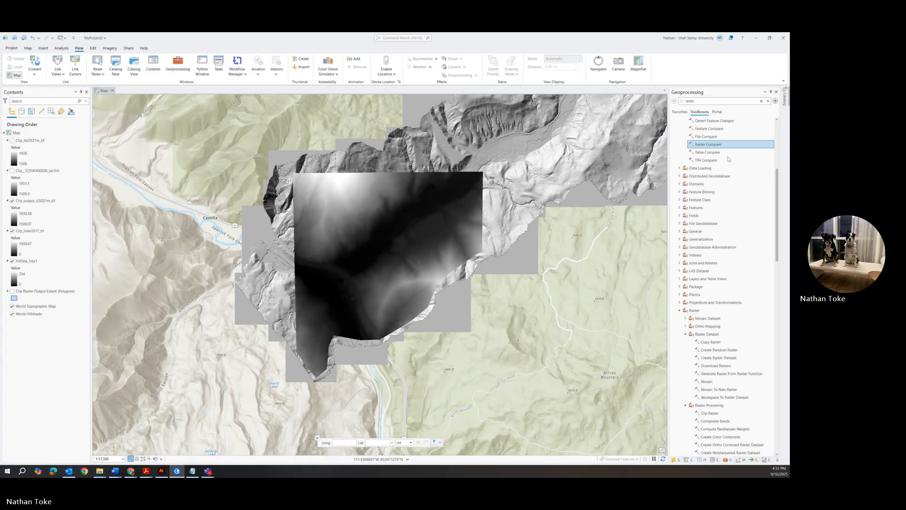
Browse the Data Management raster tools and open Resample from the Raster Processing toolset
scroll(729, 165, up, 2)
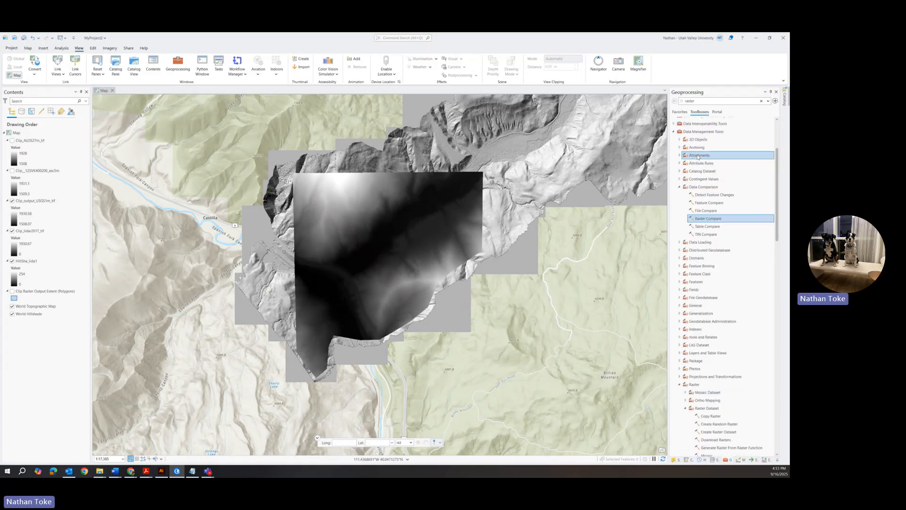
scroll(706, 255, down, 3)
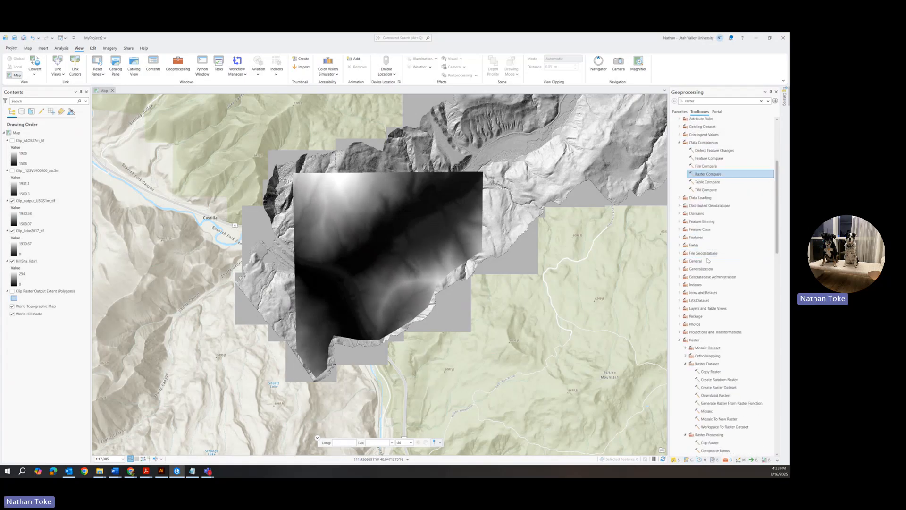
scroll(704, 297, down, 4)
scroll(705, 300, down, 1)
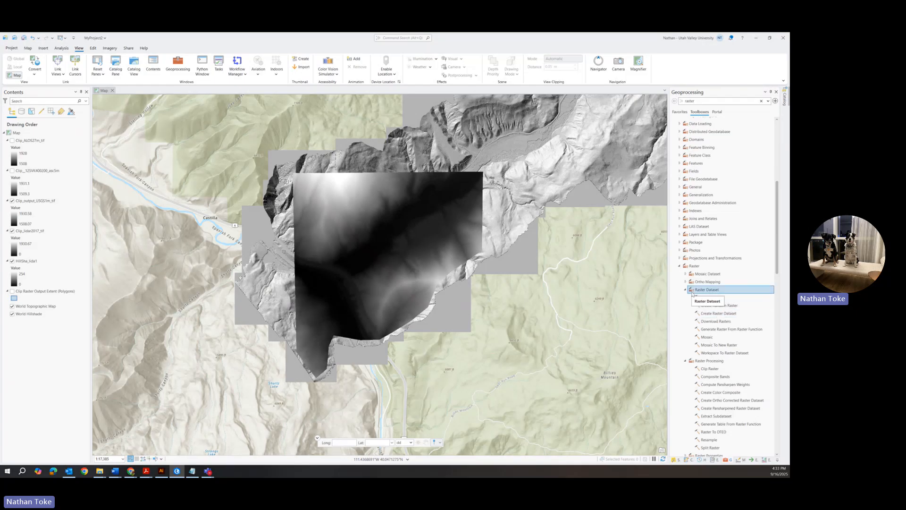
scroll(693, 293, down, 2)
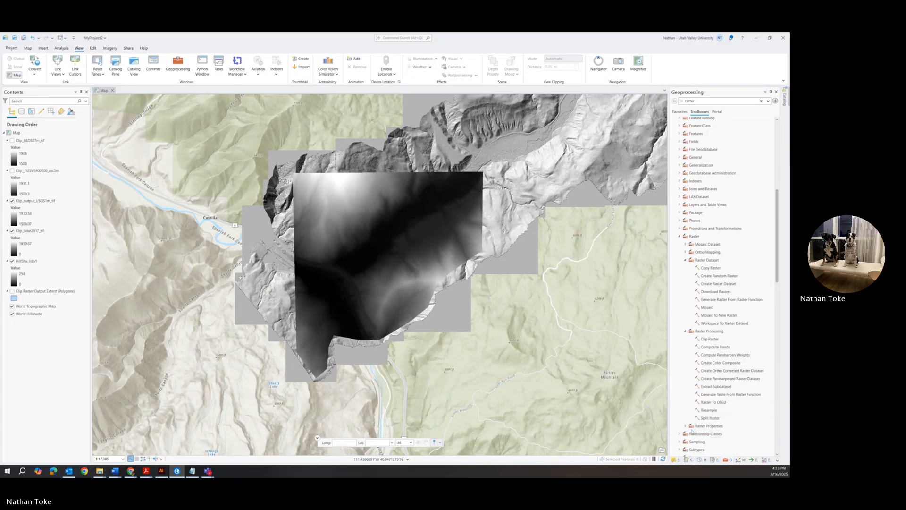
scroll(702, 393, up, 2)
scroll(698, 392, down, 1)
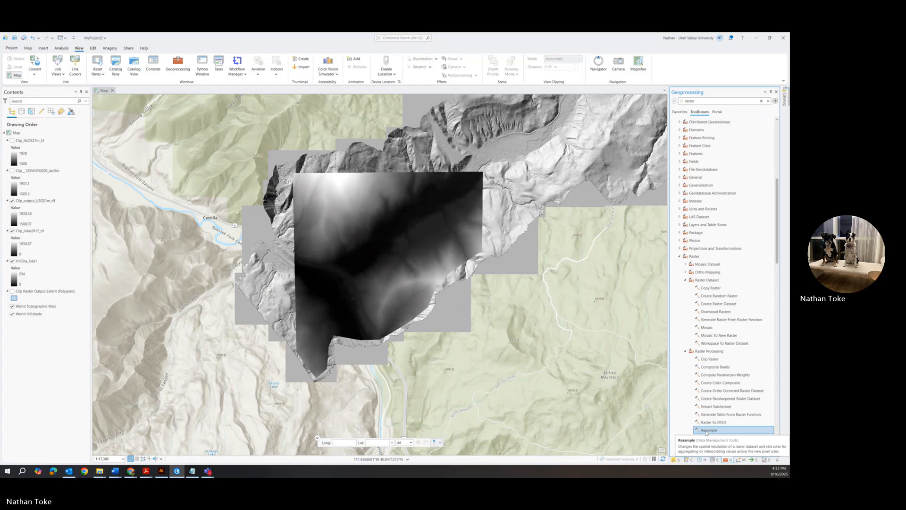
scroll(706, 432, down, 8)
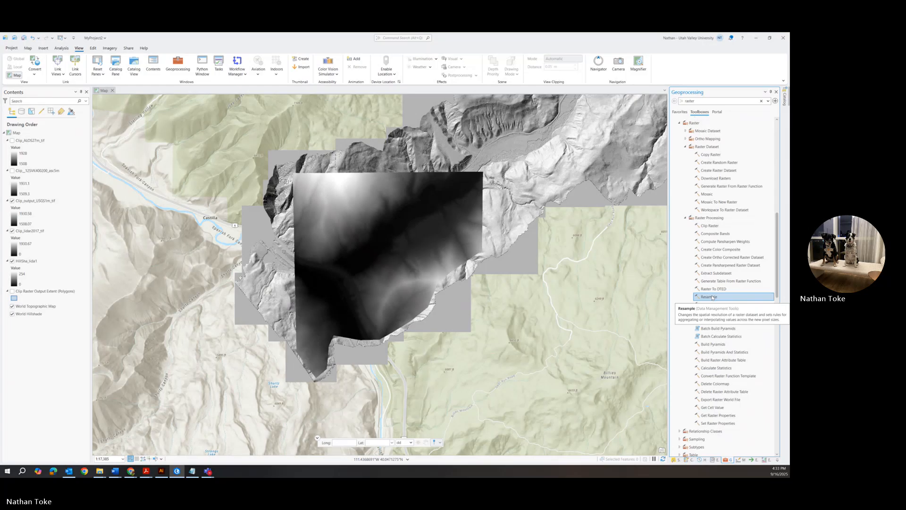
click(713, 296)
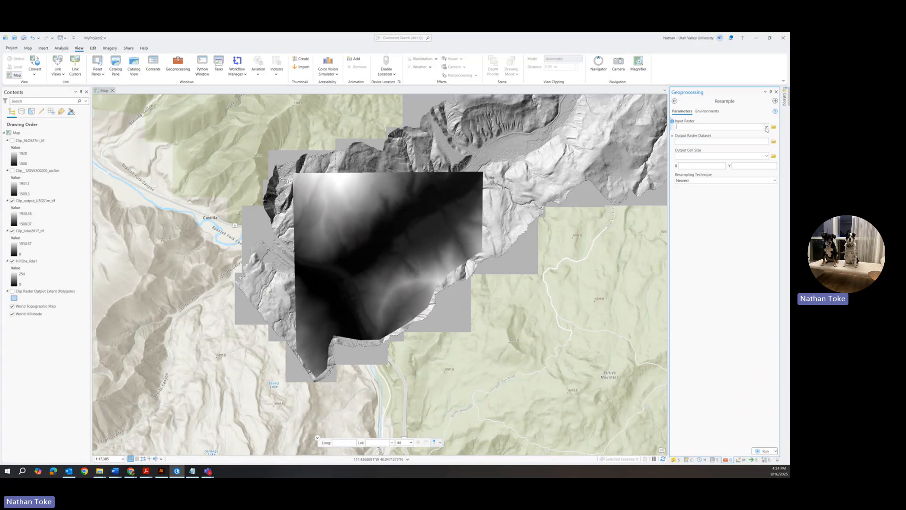
Set Resample to use Clip_ALOS27m_tif as input, the cell size of Clip_lidar2017_tif and the Cubic technique
click(767, 128)
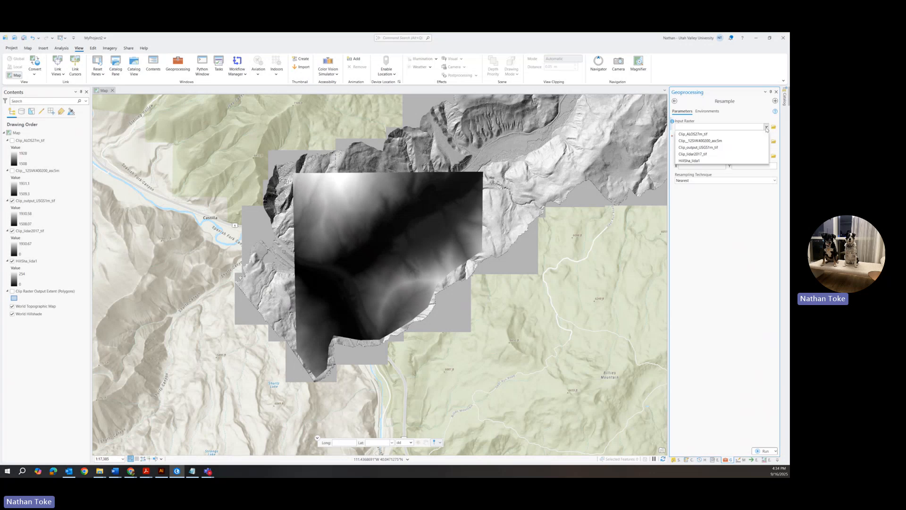
click(691, 134)
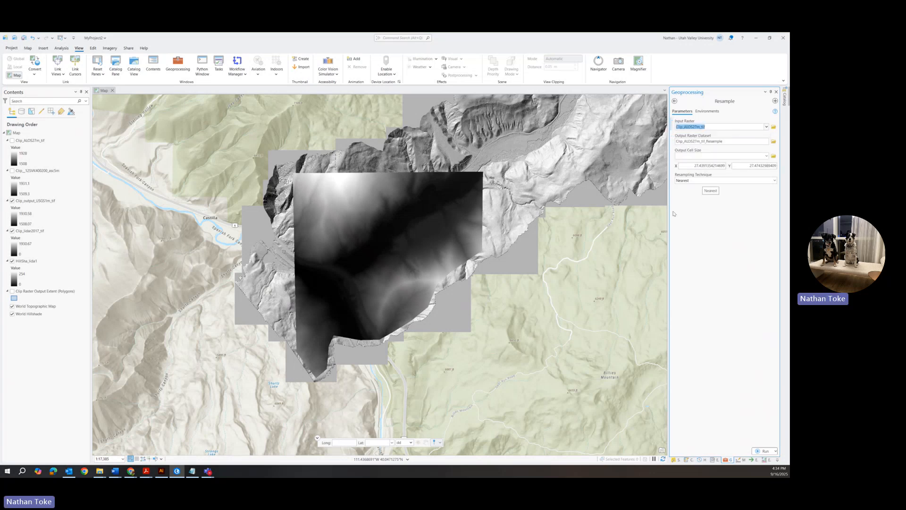
click(767, 156)
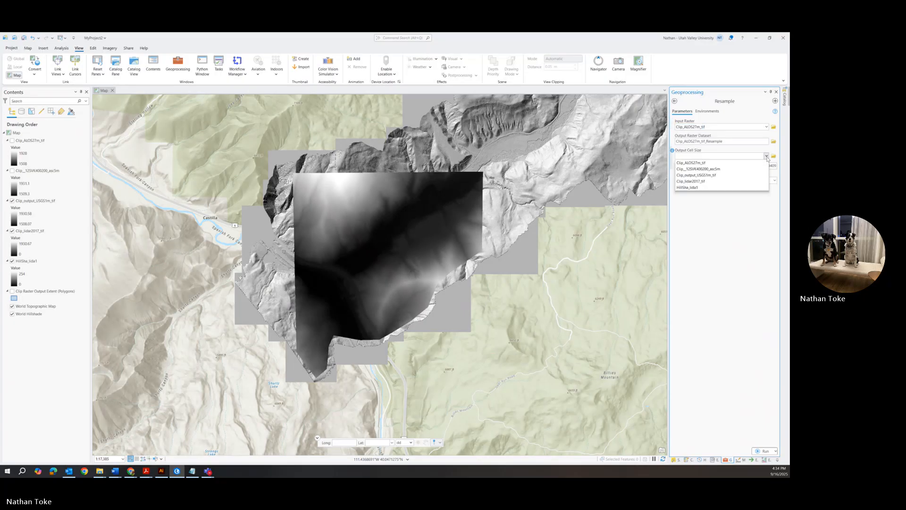
click(692, 181)
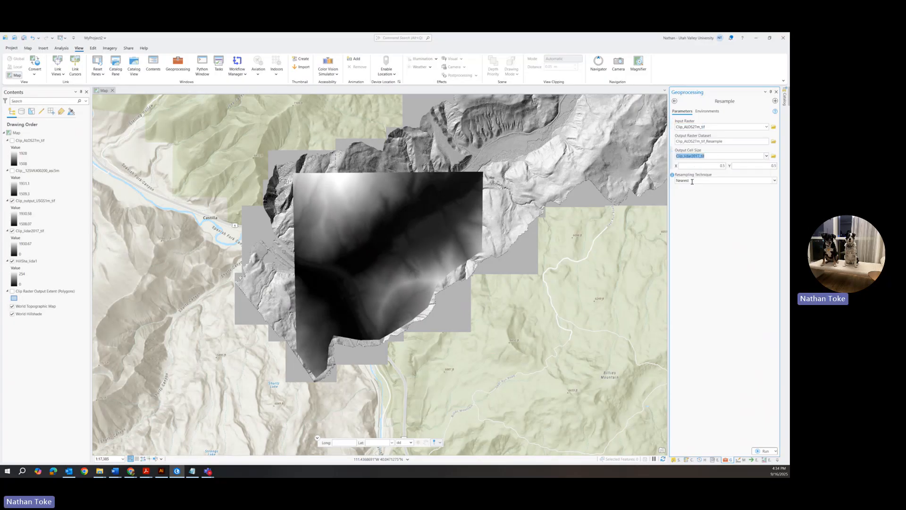
click(775, 180)
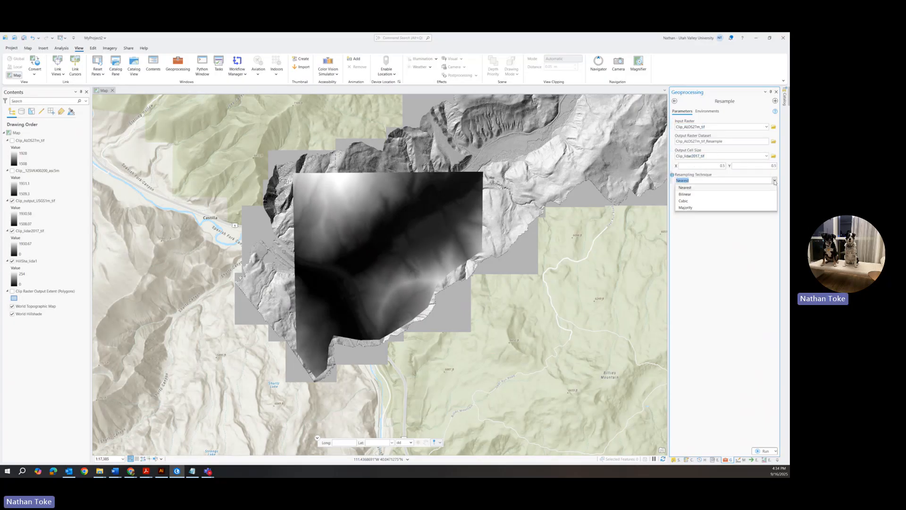
click(689, 201)
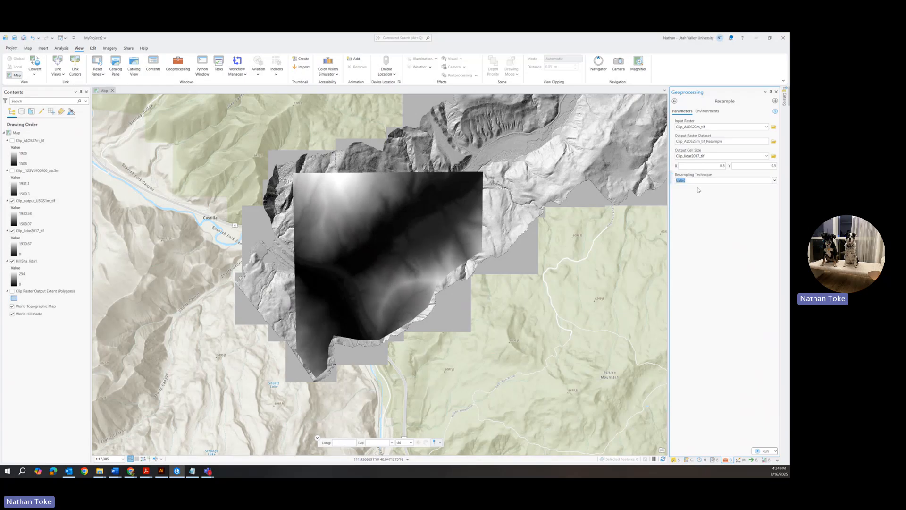
Set both the snap raster and processing extent to Clip_lidar2017_tif and run the resampling
click(709, 112)
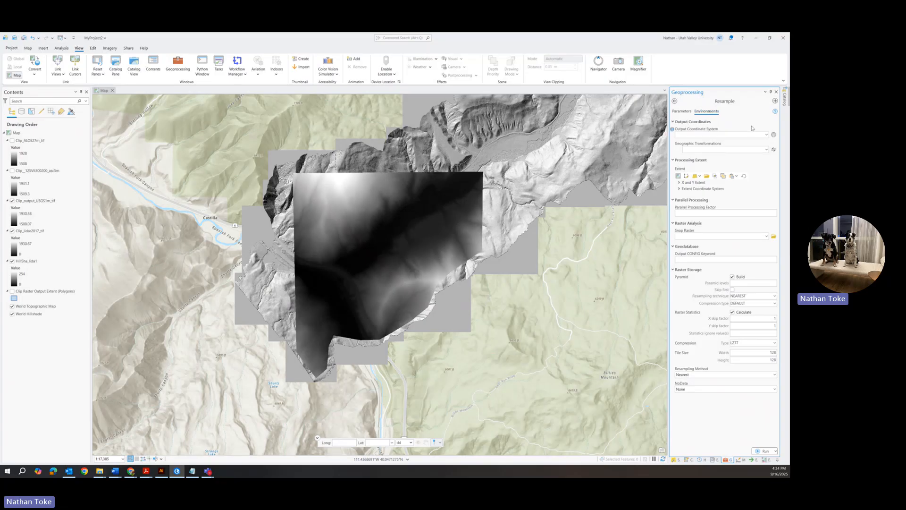
click(766, 236)
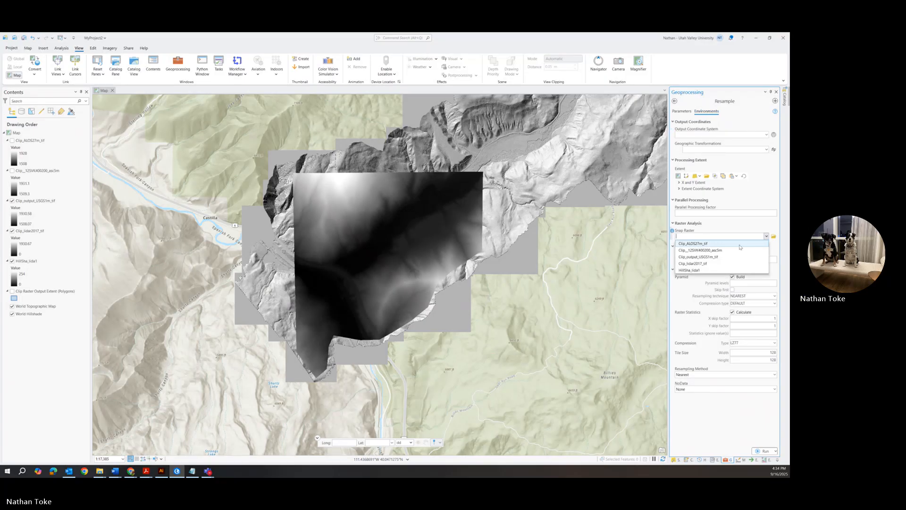
click(699, 264)
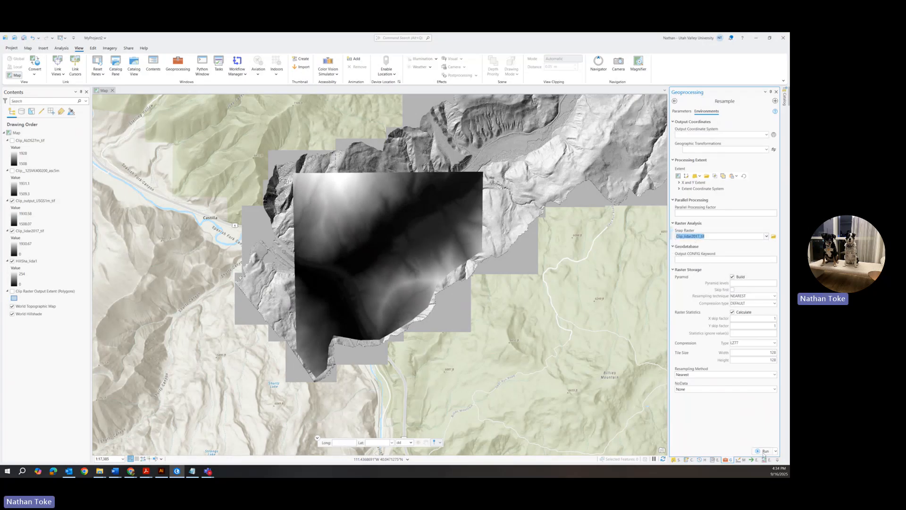
click(700, 176)
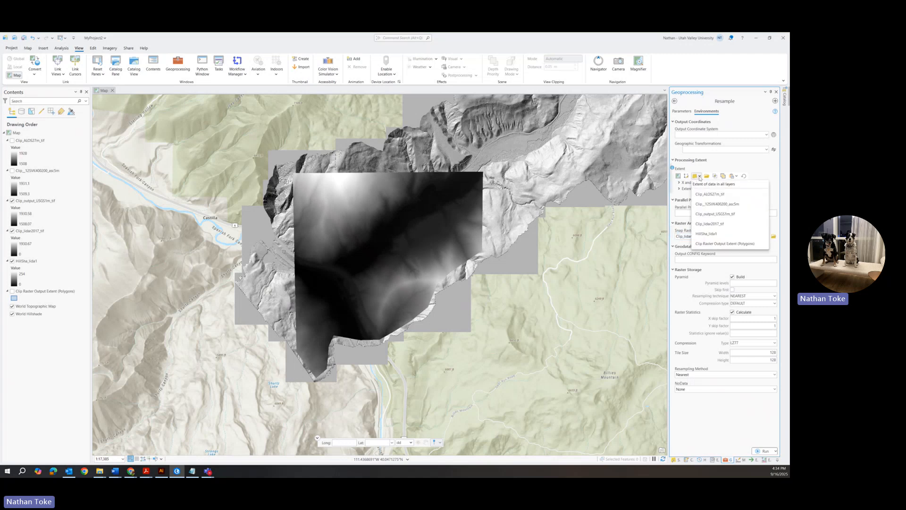
click(709, 224)
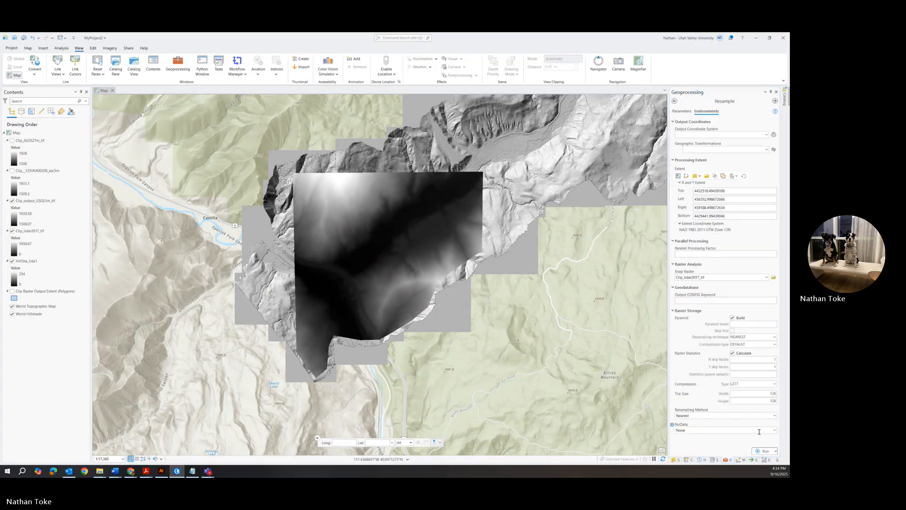
click(762, 451)
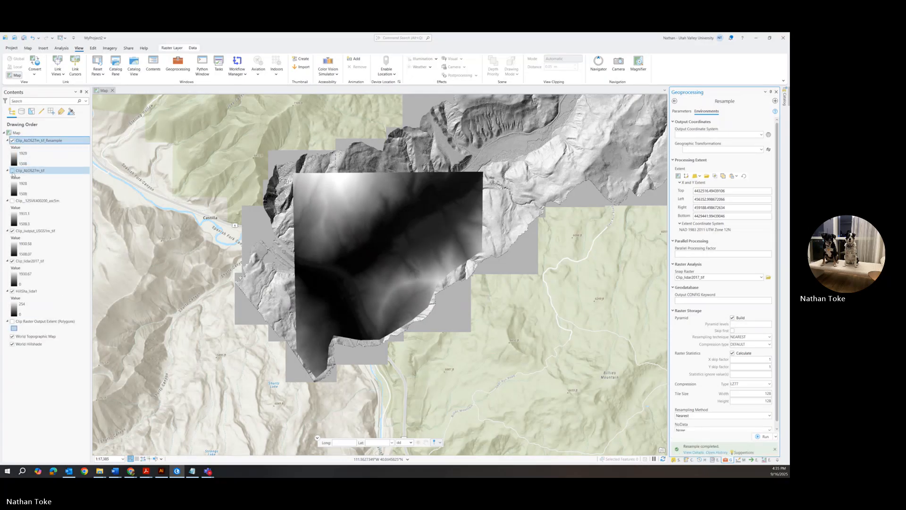
Hide Clip_output_USGS1m_tif, Clip_lidar2017_tif and Clip_ALOS27m_tif, leaving the resampled ALOS raster displayed over the lidar hillshade
click(12, 171)
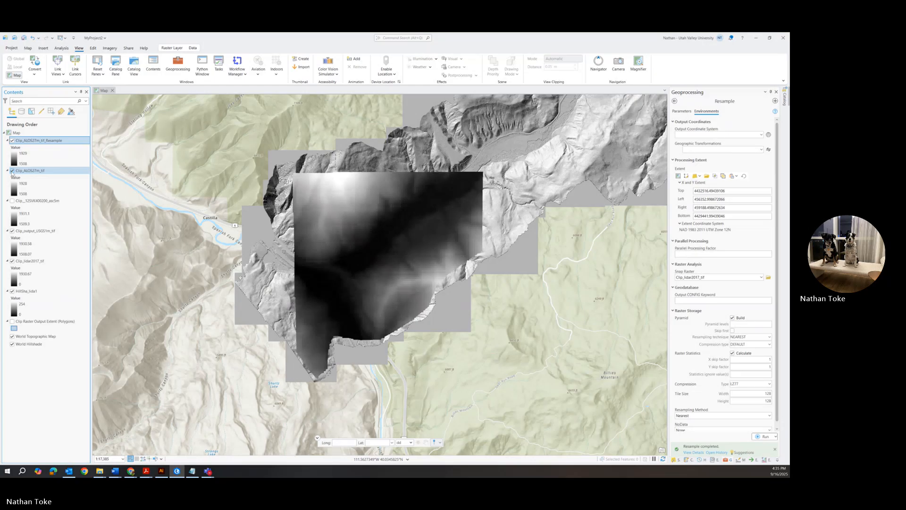
click(12, 141)
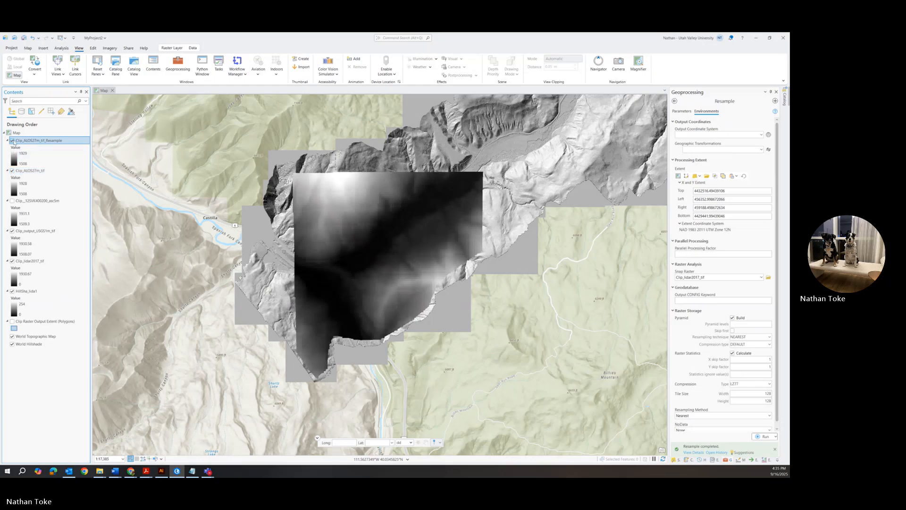
click(12, 231)
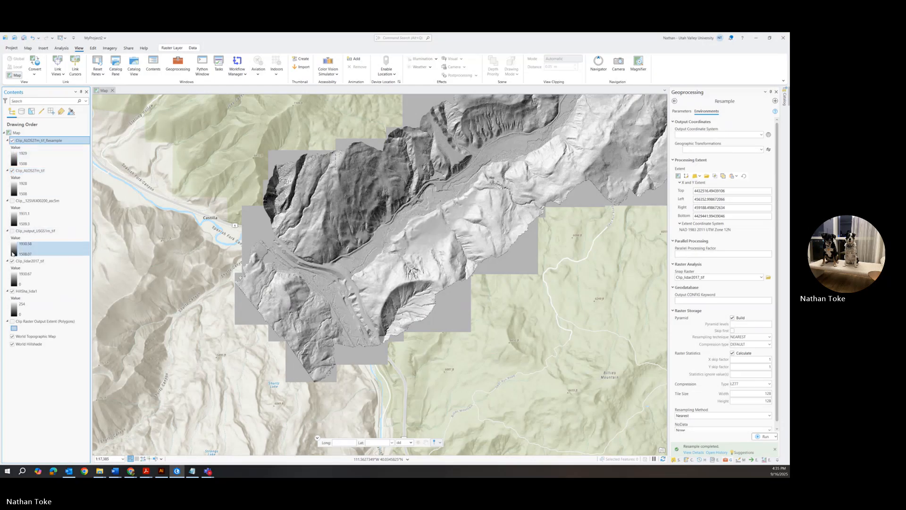
click(12, 261)
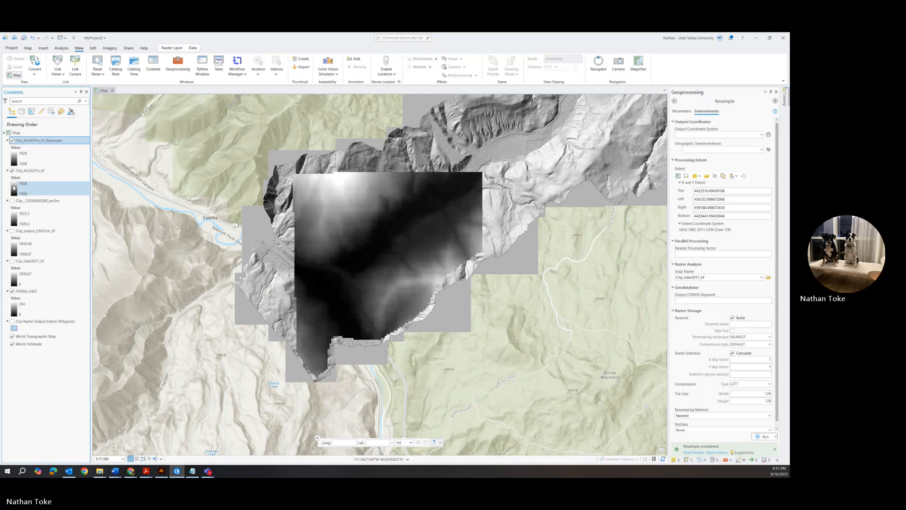
click(12, 170)
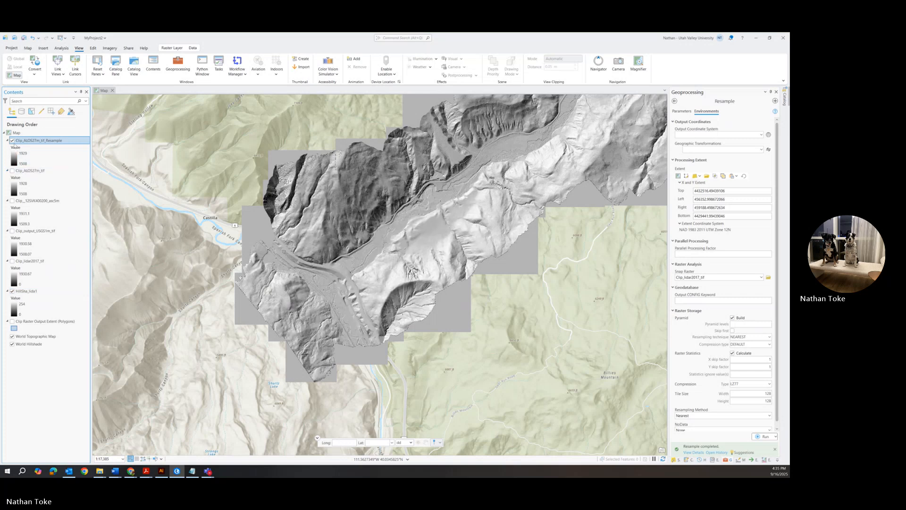
Examine Clip_ALOS27m_tif_Resample at several scales and compare it with the original Clip_ALOS27m_tif
scroll(352, 241, up, 2)
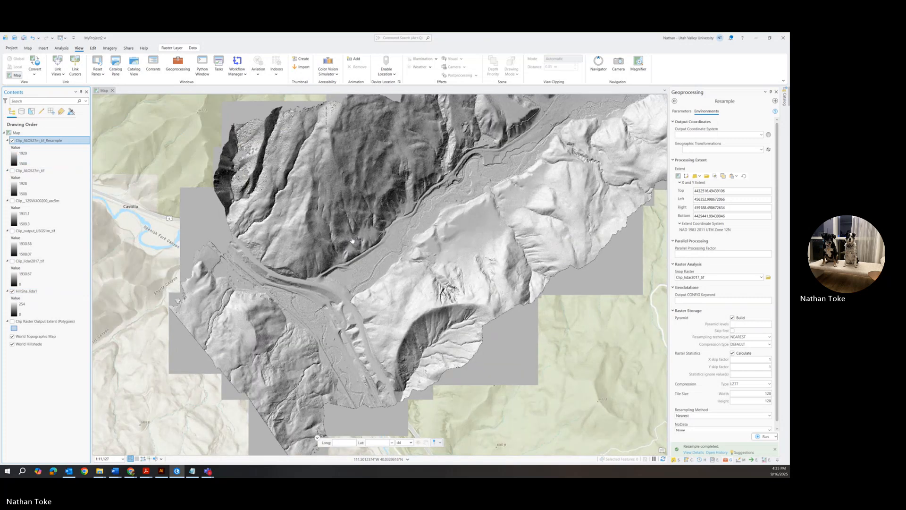
scroll(352, 241, up, 2)
scroll(352, 241, down, 1)
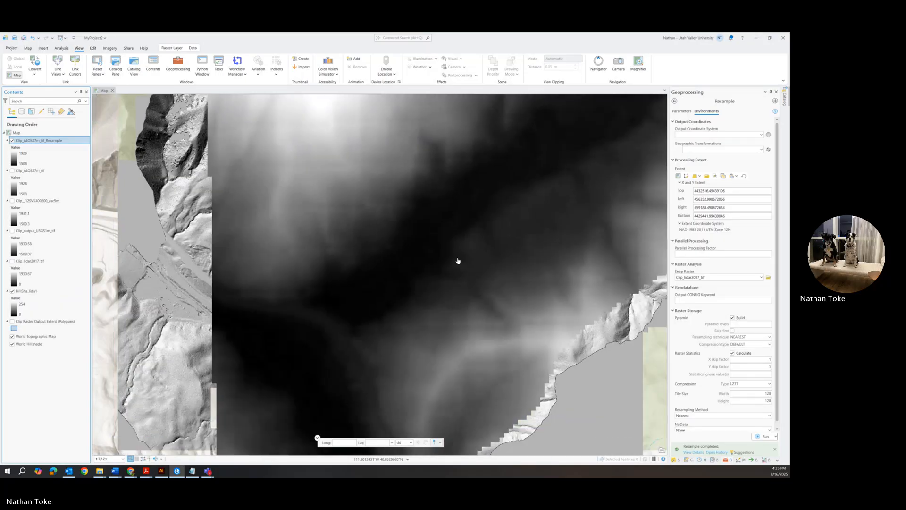
mouse_move(458, 261)
mouse_down()
mouse_move(309, 246)
mouse_move(259, 220)
mouse_up()
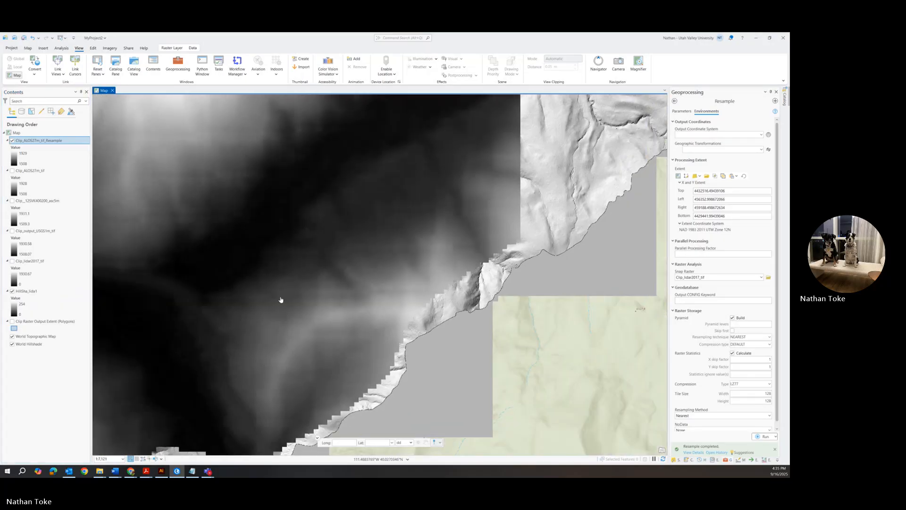
click(12, 172)
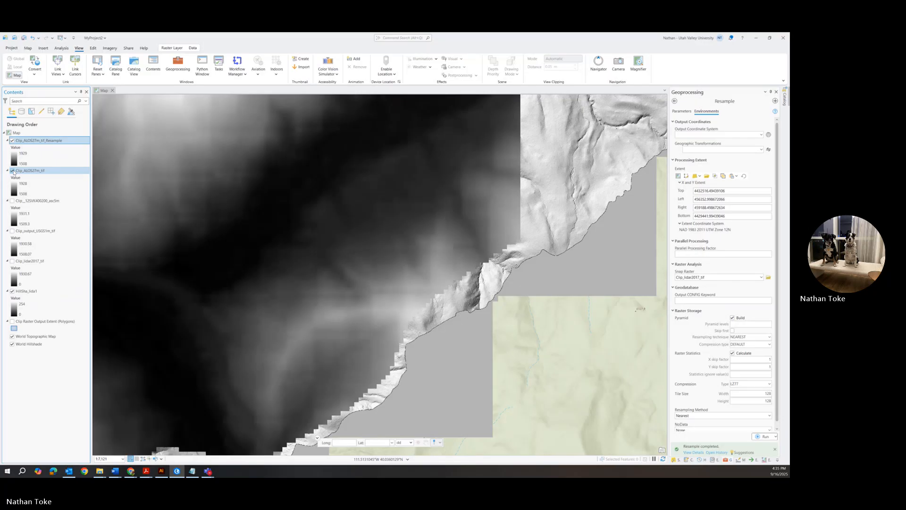
click(12, 171)
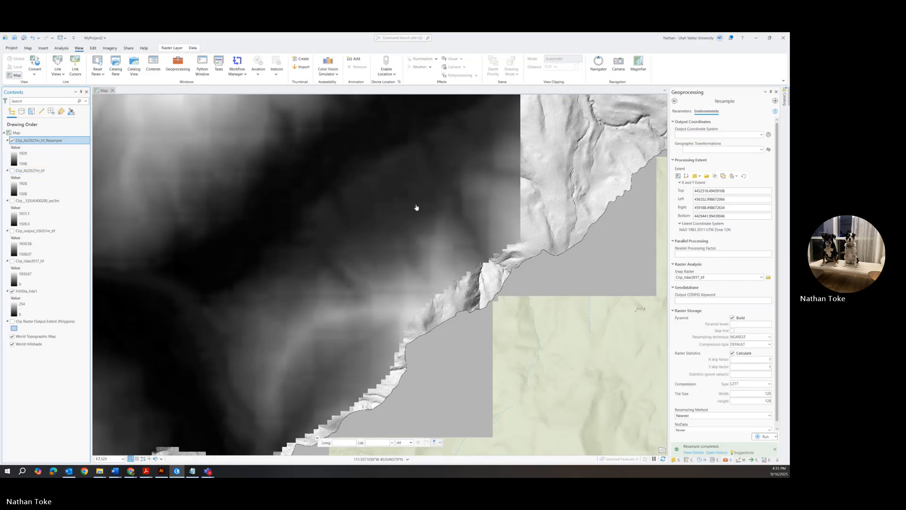
scroll(416, 206, down, 4)
scroll(379, 218, up, 3)
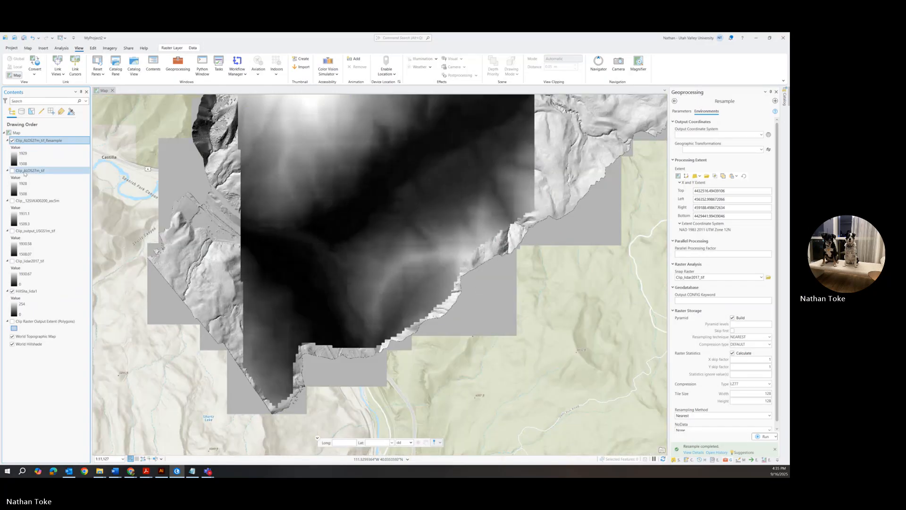
Move the Clip_lidar2017_tif layer above Clip_ALOS27m_tif_Resample in the drawing order
click(15, 163)
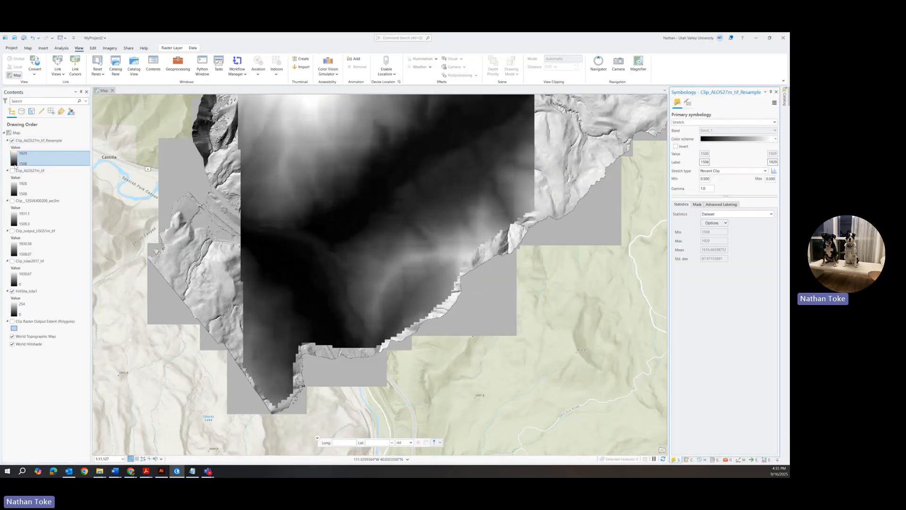
click(29, 263)
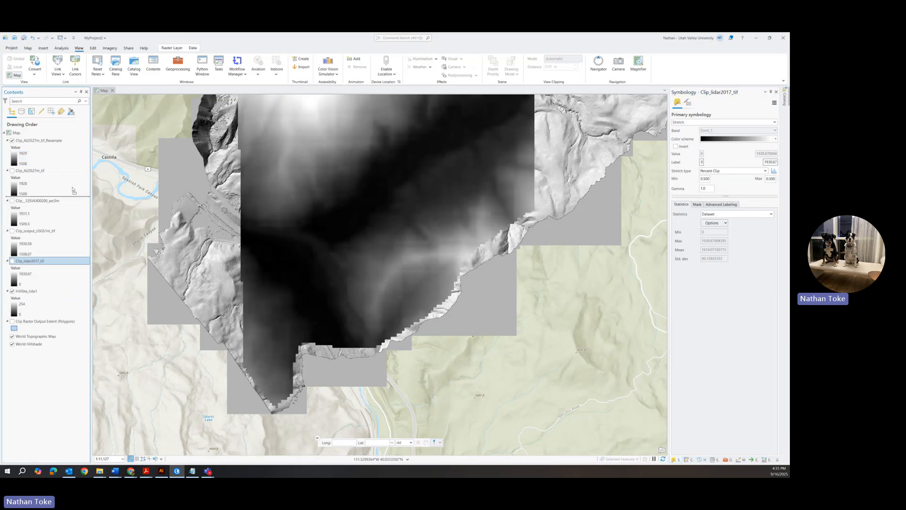
drag(49, 145, 49, 141)
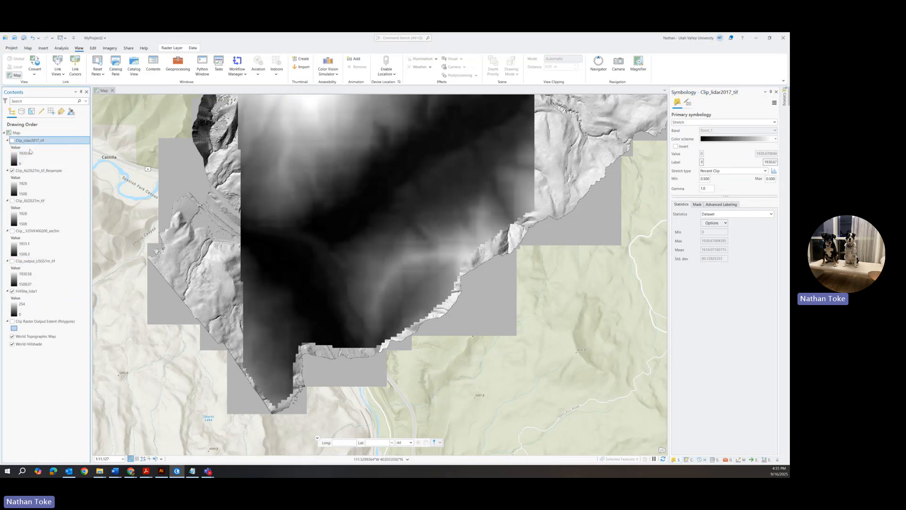
Apply a purple-to-red rainbow color scheme to Clip_lidar2017_tif and display the layer
click(740, 140)
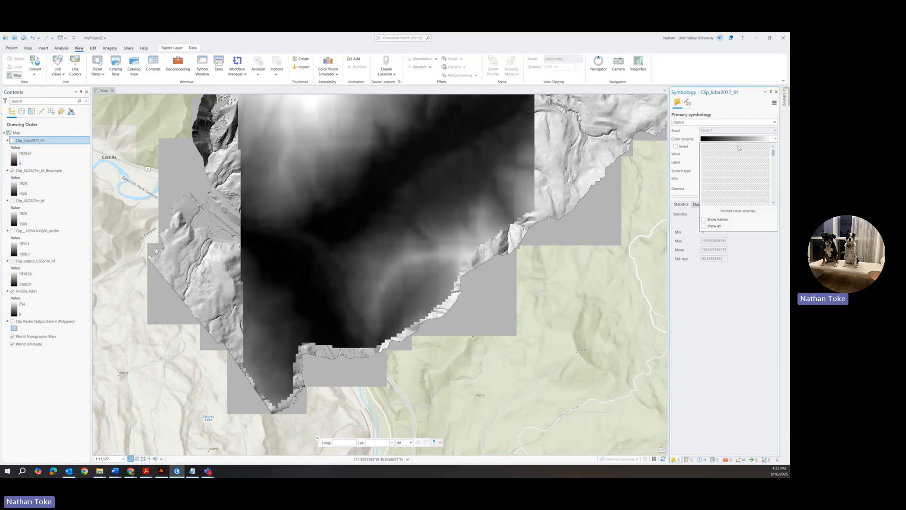
click(734, 164)
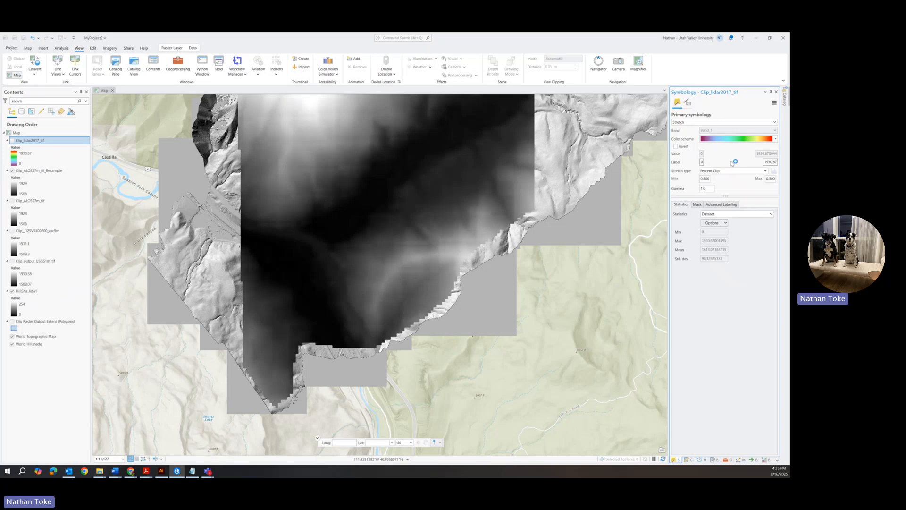
click(13, 140)
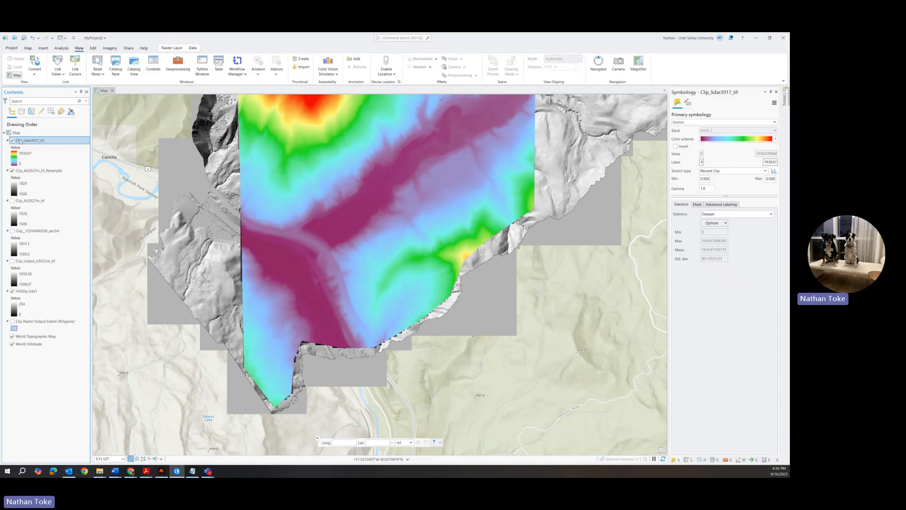
Move Clip_lidar2017_tif below Clip_ALOS27m_tif_Resample and compare the two rasters along their clipped edge
drag(21, 141, 27, 191)
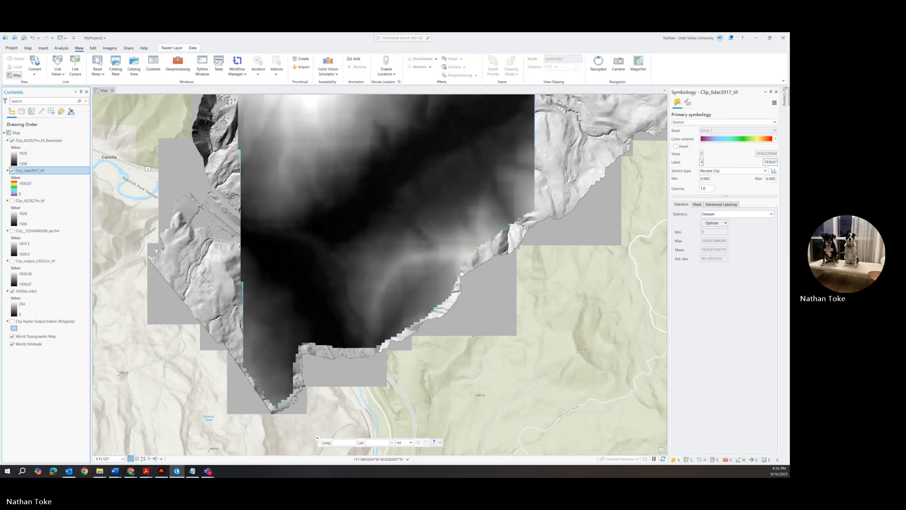
scroll(462, 273, up, 10)
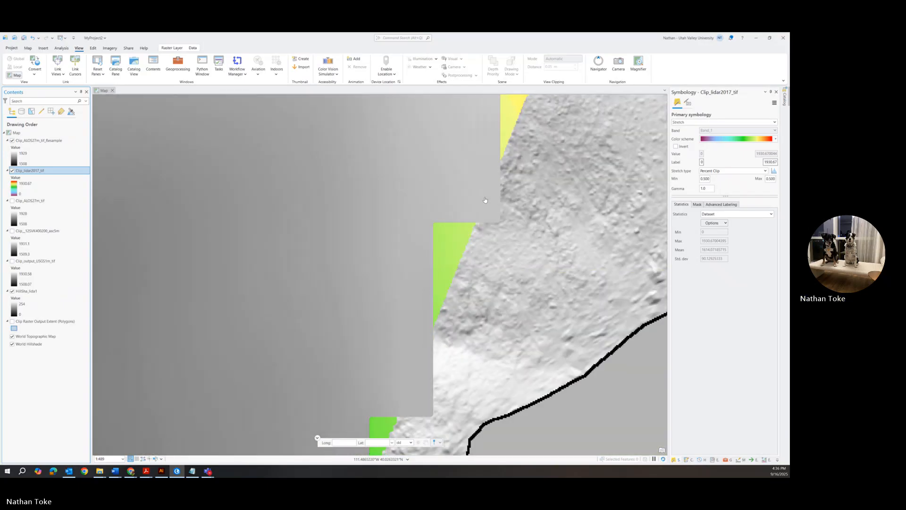
scroll(500, 223, up, 3)
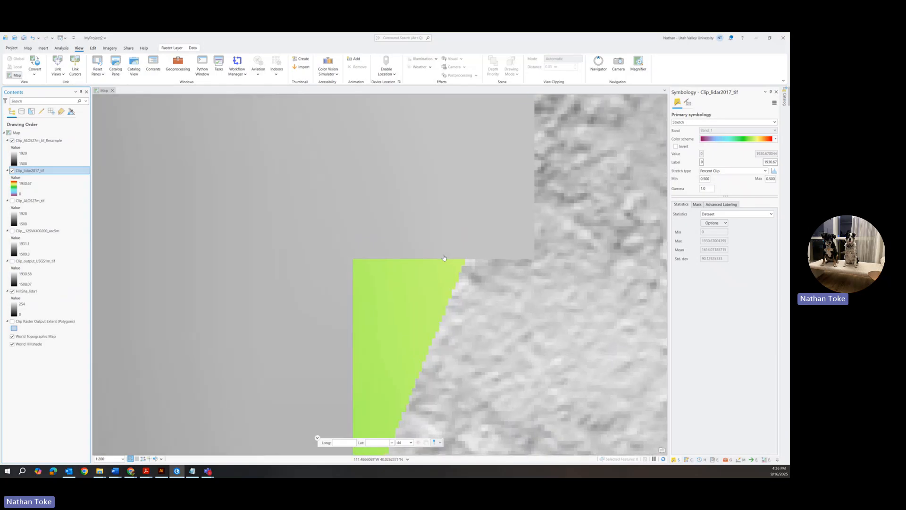
scroll(444, 257, up, 8)
scroll(443, 258, down, 20)
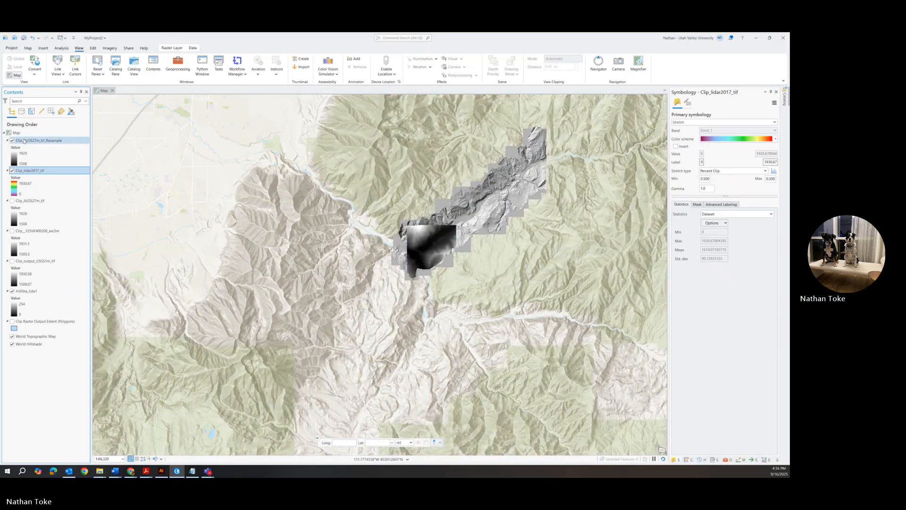
Check the raster information of Clip_ALOS27m_tif_Resample in its layer properties
right_click(24, 140)
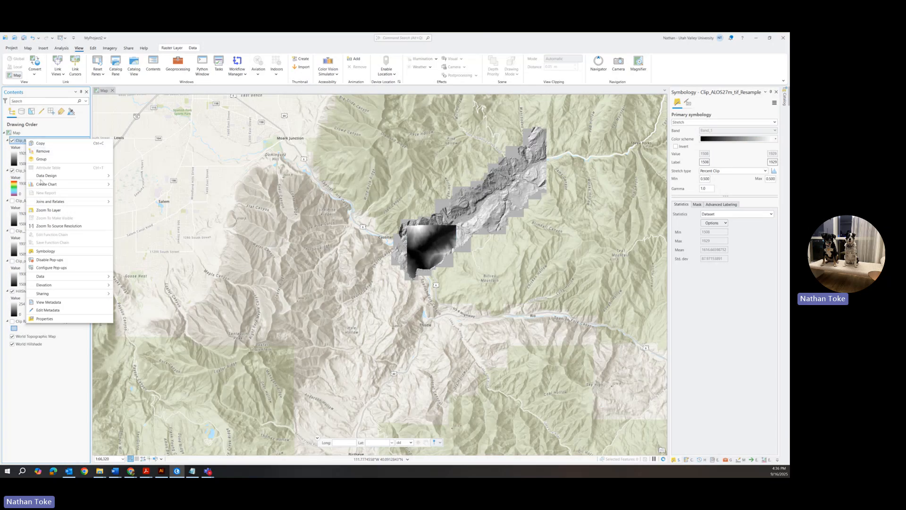
click(45, 318)
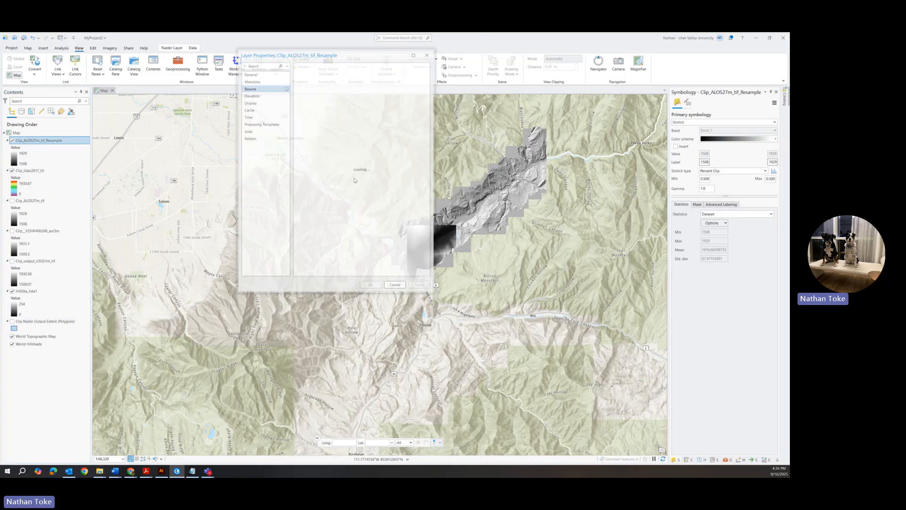
click(298, 112)
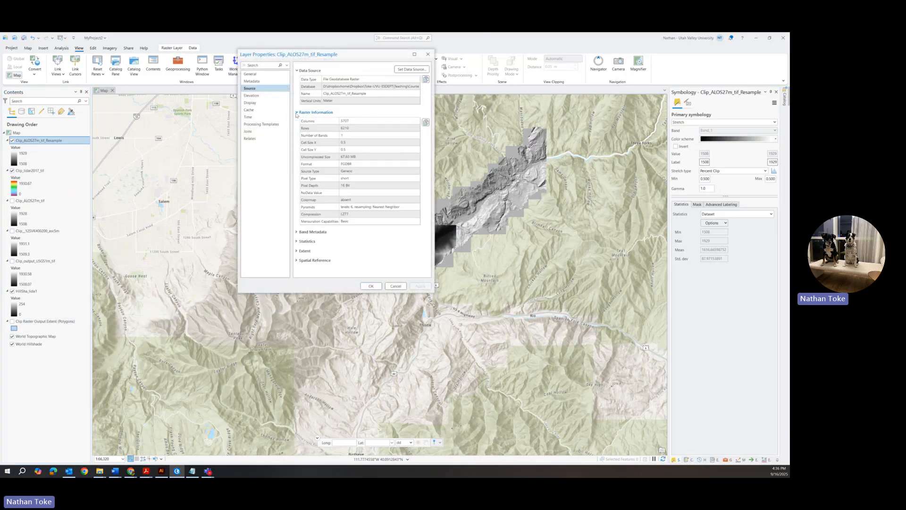
click(428, 54)
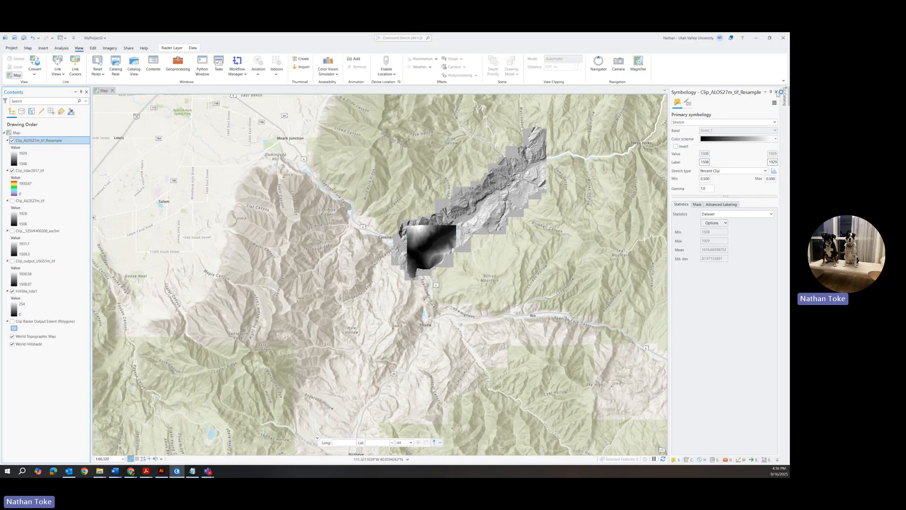
Resample Clip__12SVK400200_asc5m with the existing lidar cell size and snap settings, naming the output Clip_5m_Resample
click(725, 459)
click(682, 111)
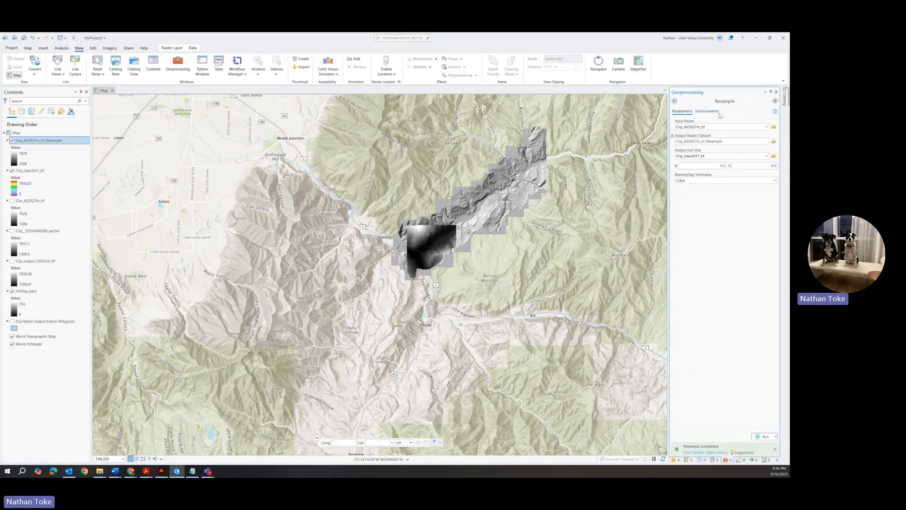
click(767, 128)
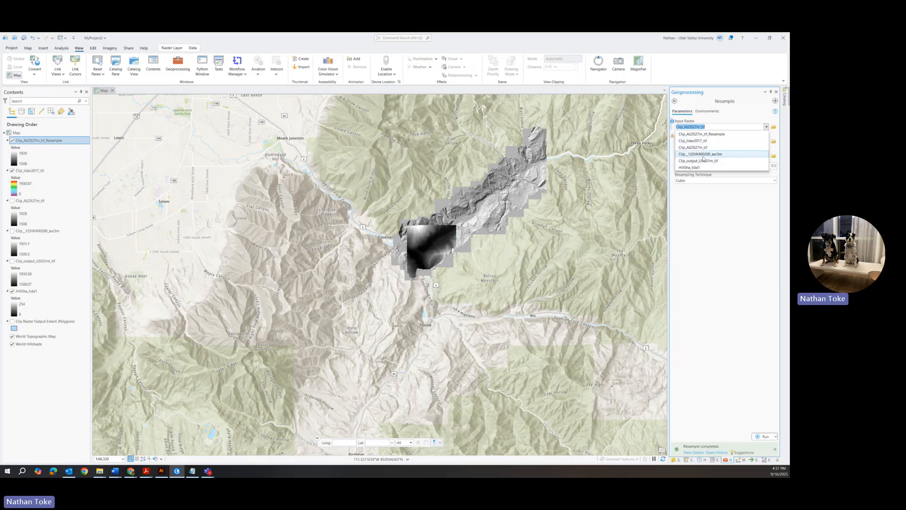
click(703, 153)
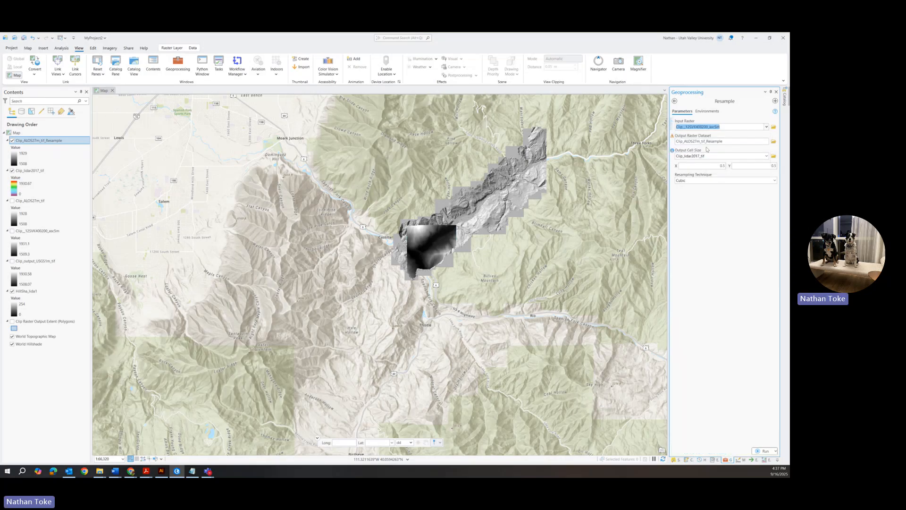
click(692, 141)
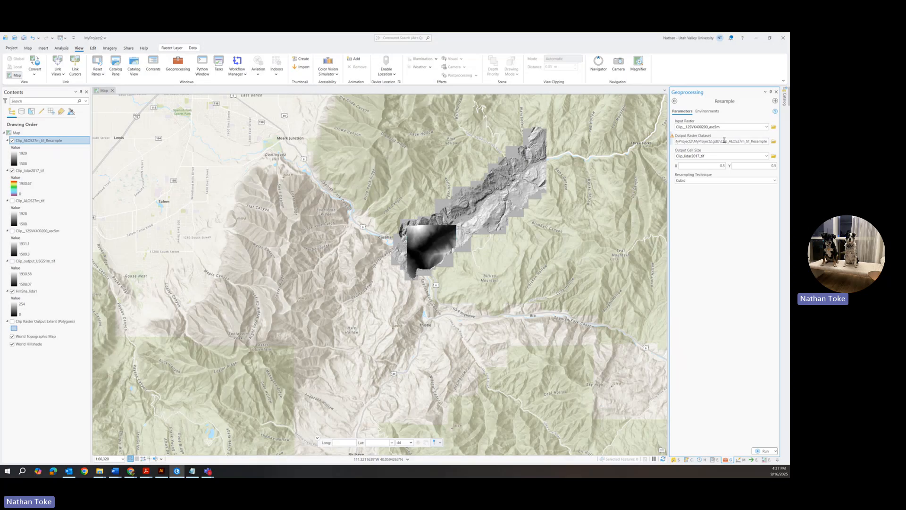
drag(728, 141, 744, 142)
drag(728, 141, 749, 142)
text(5m)
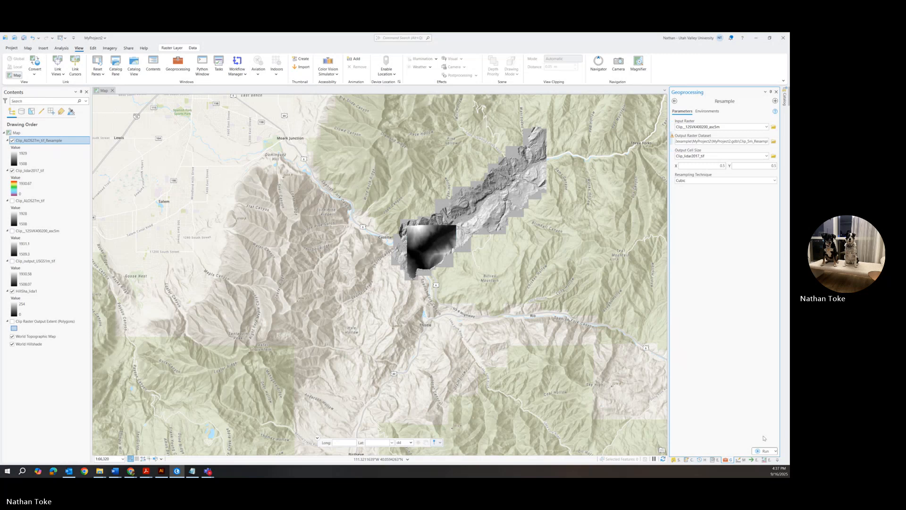
click(701, 111)
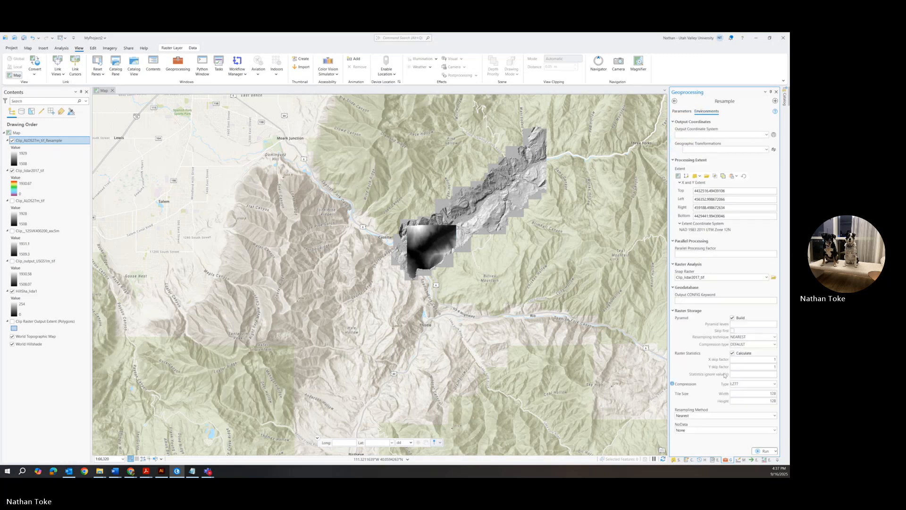
click(766, 451)
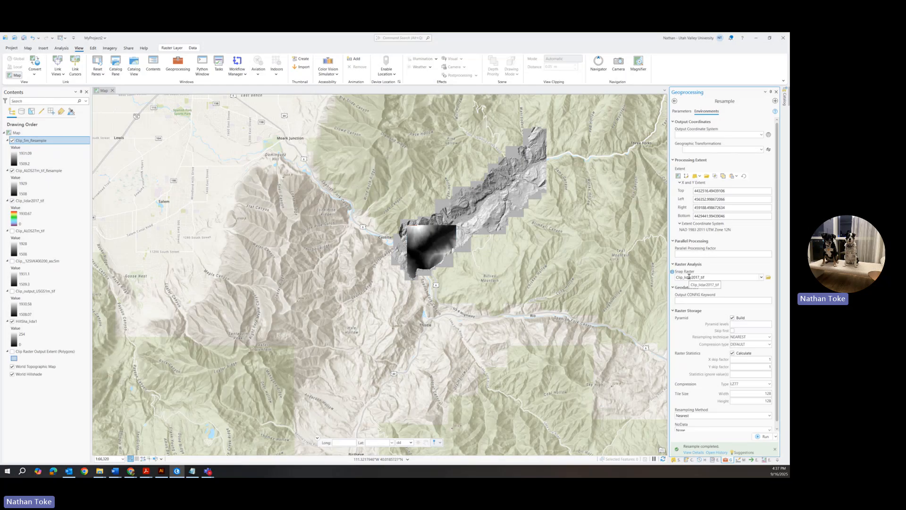
Resample Clip_output_USGS1m_tif with the same lidar-based settings, naming the output Clip_20181m_Resample
click(682, 111)
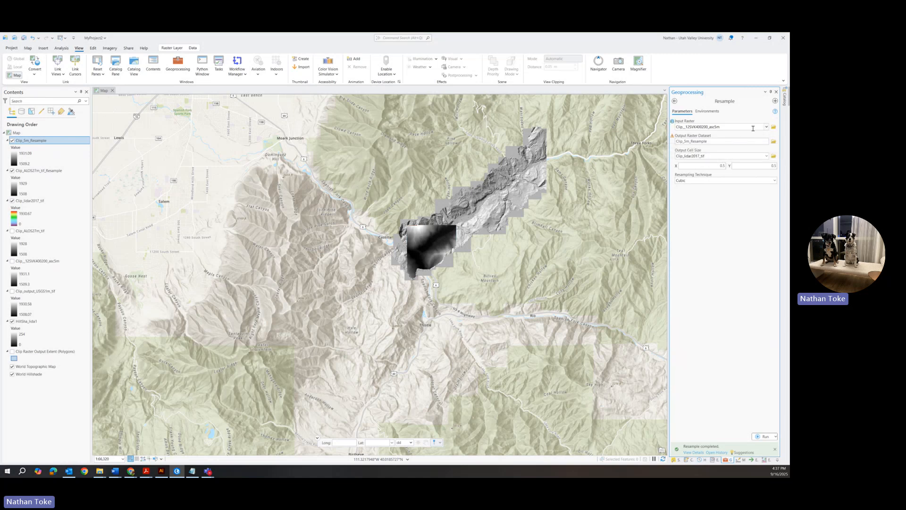
click(767, 127)
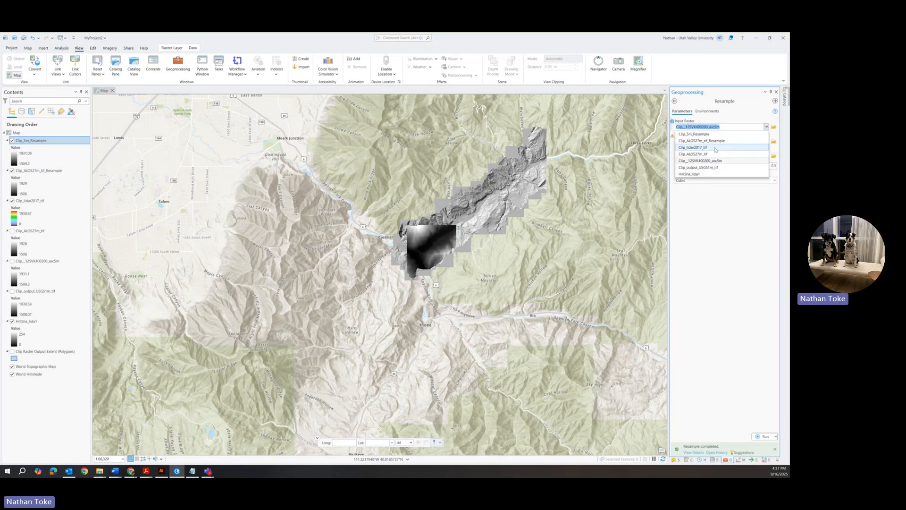
click(708, 168)
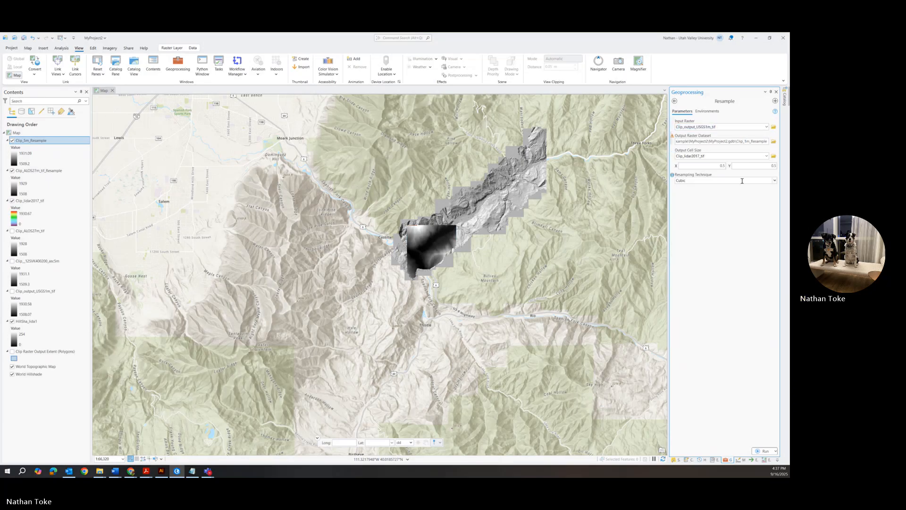
text(1)
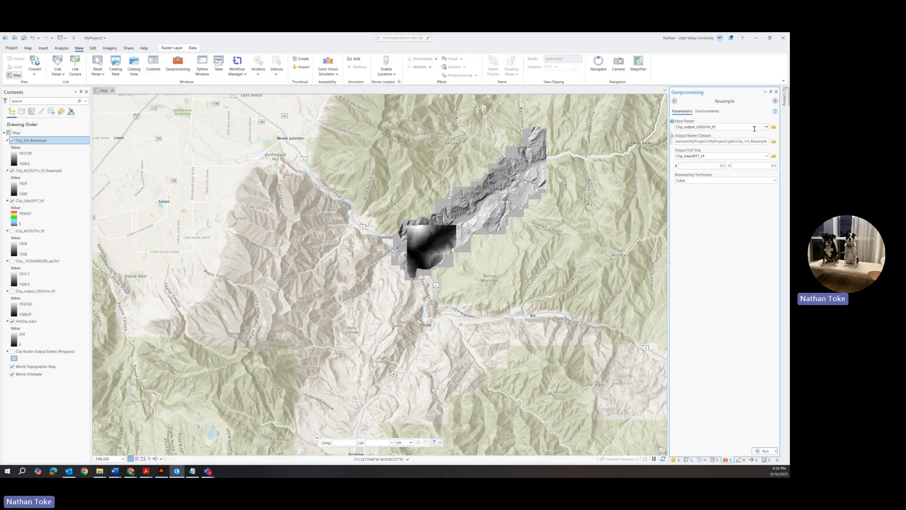
text(2018)
click(764, 451)
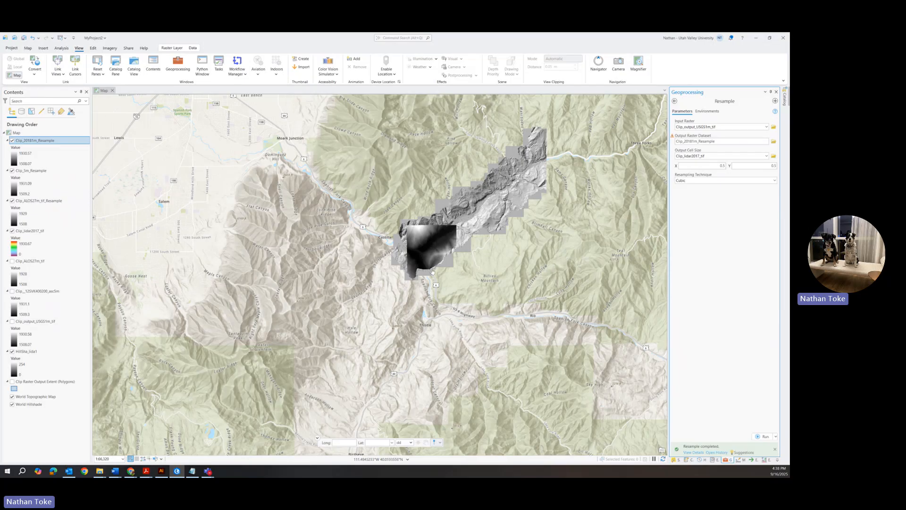
Move the Clip Raster Output Extent polygon layer above all rasters, display it, and inspect the clipped edge
click(32, 382)
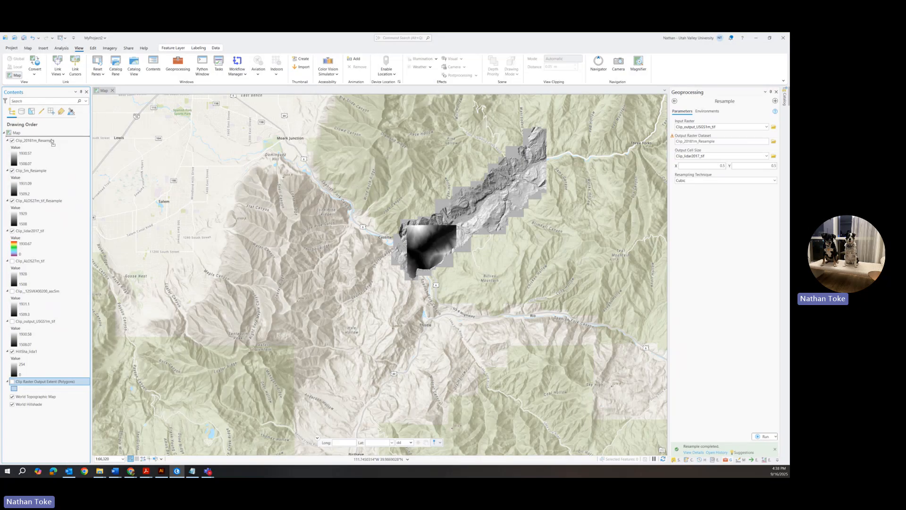
drag(52, 141, 51, 140)
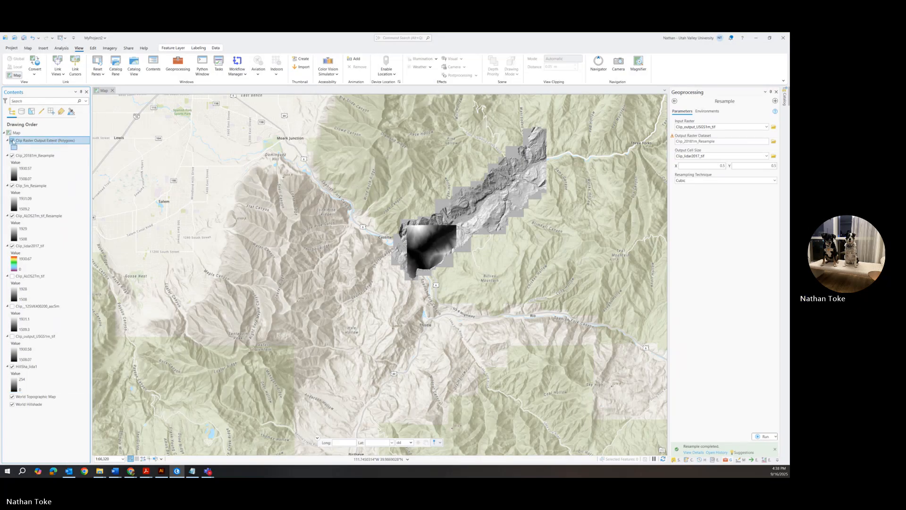
scroll(438, 265, up, 1)
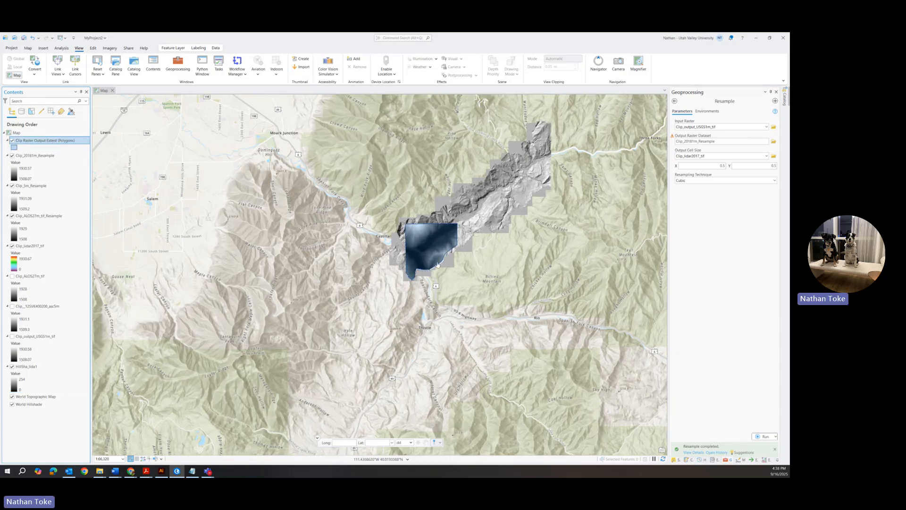
scroll(438, 265, up, 5)
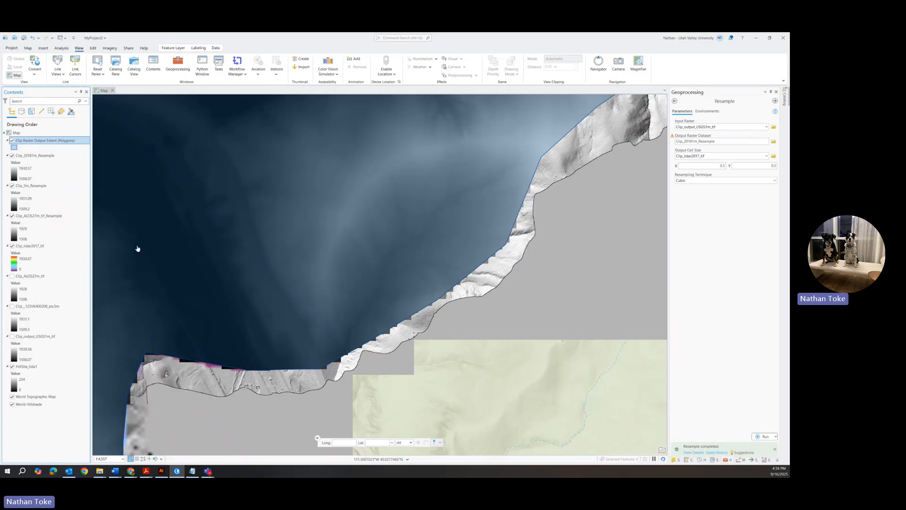
Hide the three resampled rasters, leaving Clip_lidar2017_tif displayed beneath the Clip Raster Output Extent polygon
click(12, 140)
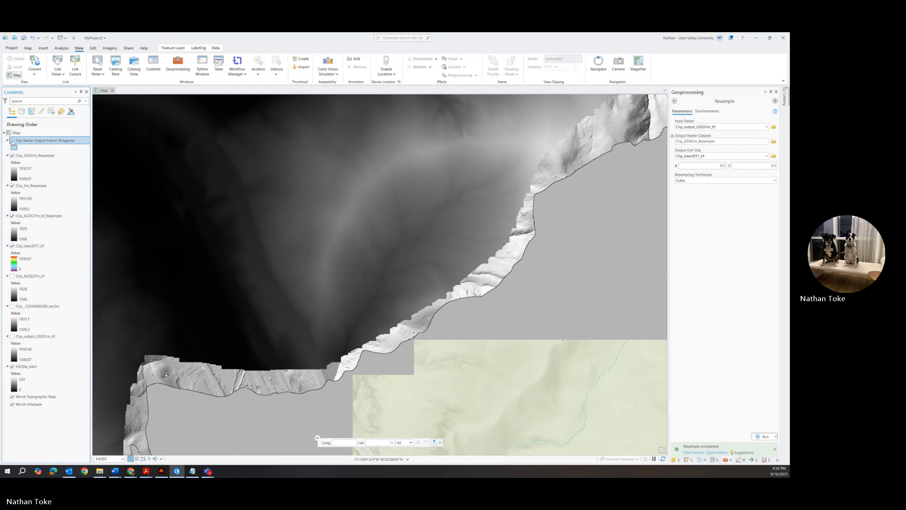
click(13, 215)
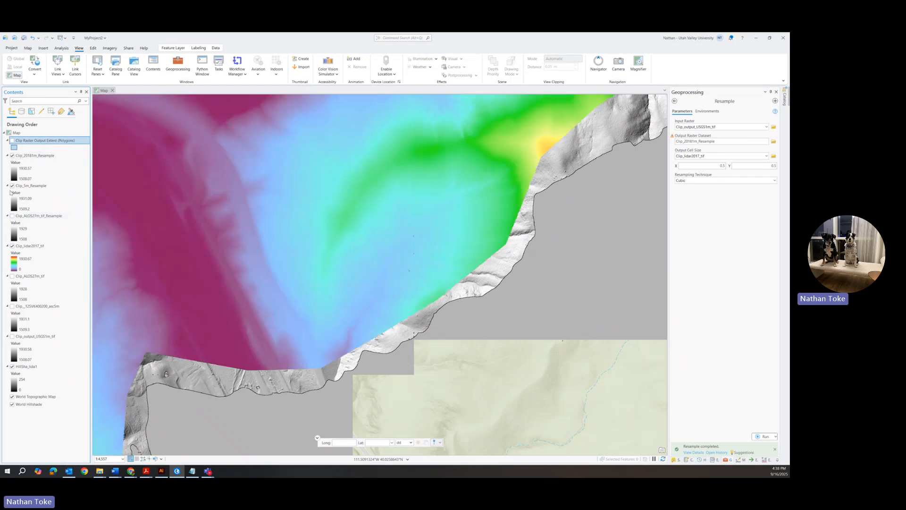
click(12, 185)
click(12, 155)
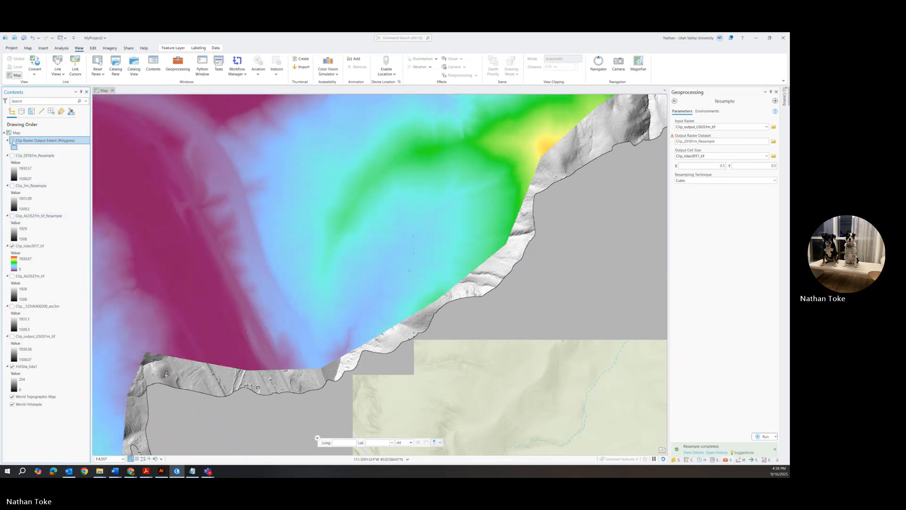
click(12, 141)
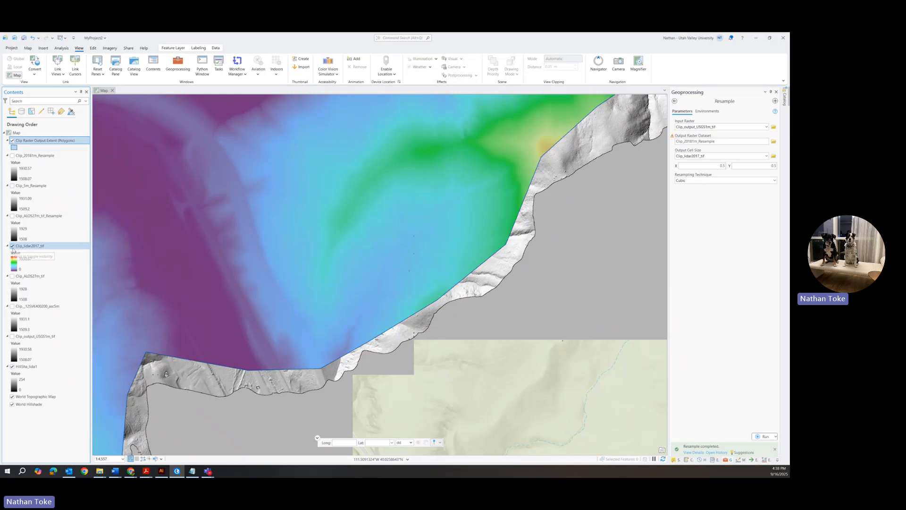
Examine at several scales how the Clip_lidar2017_tif cells follow the clip polygon's boundary
scroll(263, 277, down, 3)
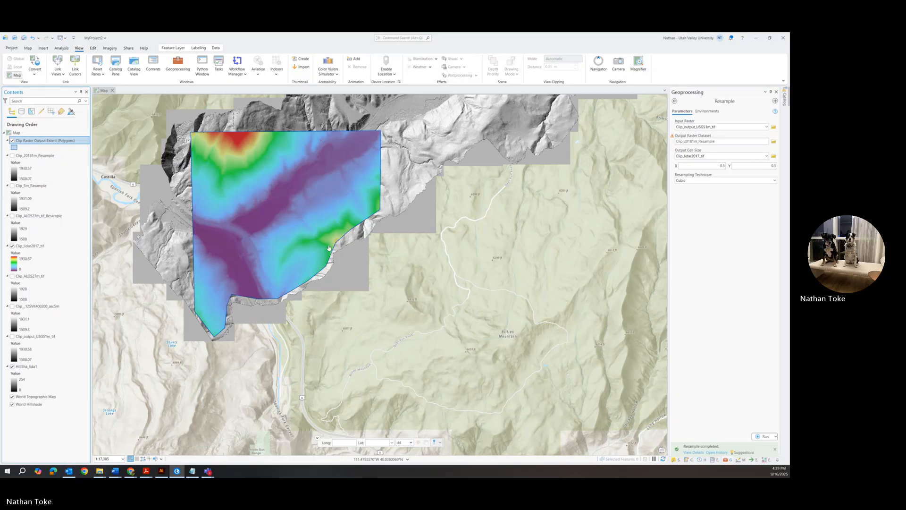
scroll(329, 248, up, 5)
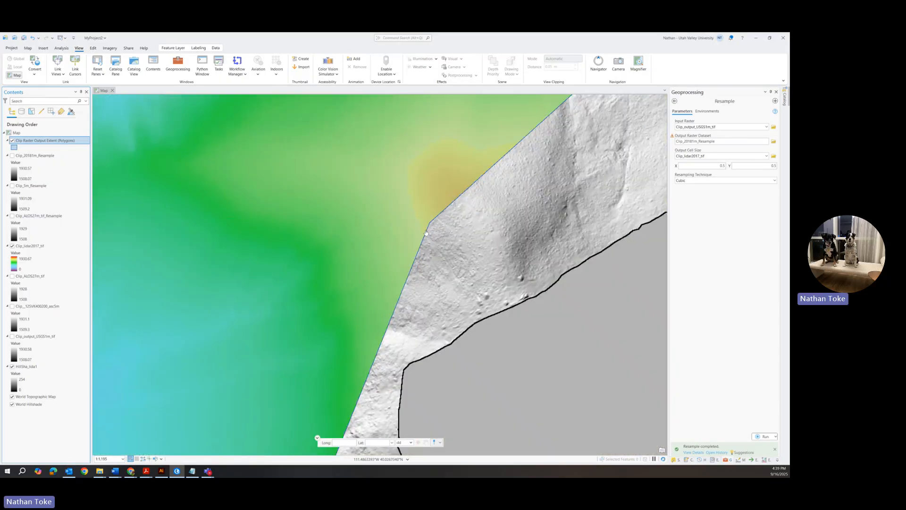
scroll(426, 233, up, 5)
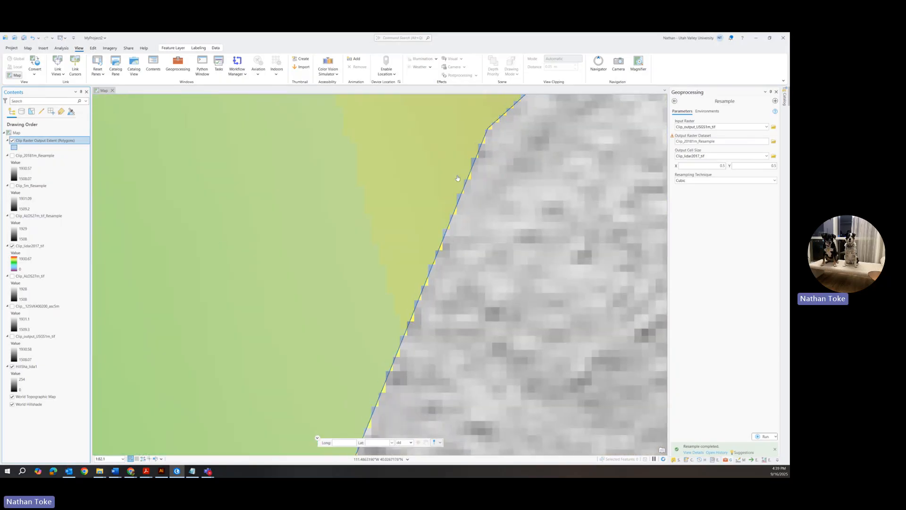
scroll(454, 206, down, 6)
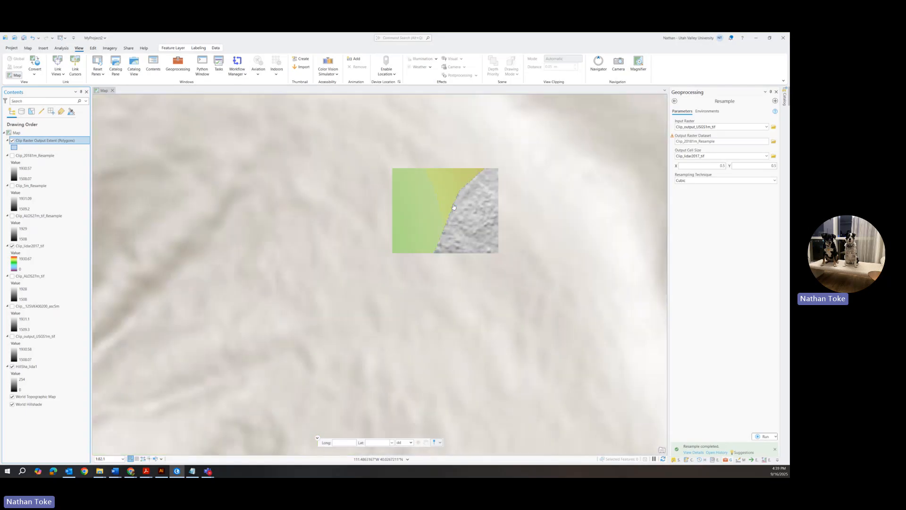
scroll(453, 206, up, 3)
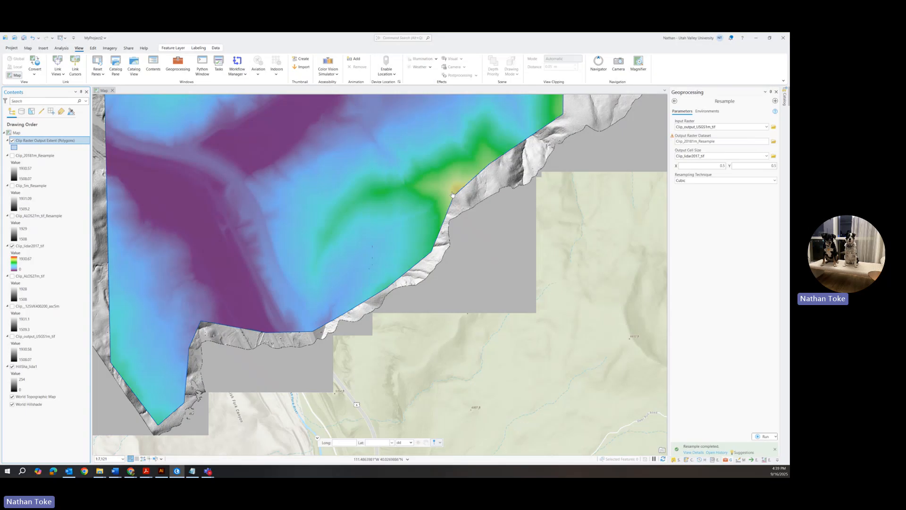
scroll(452, 195, down, 2)
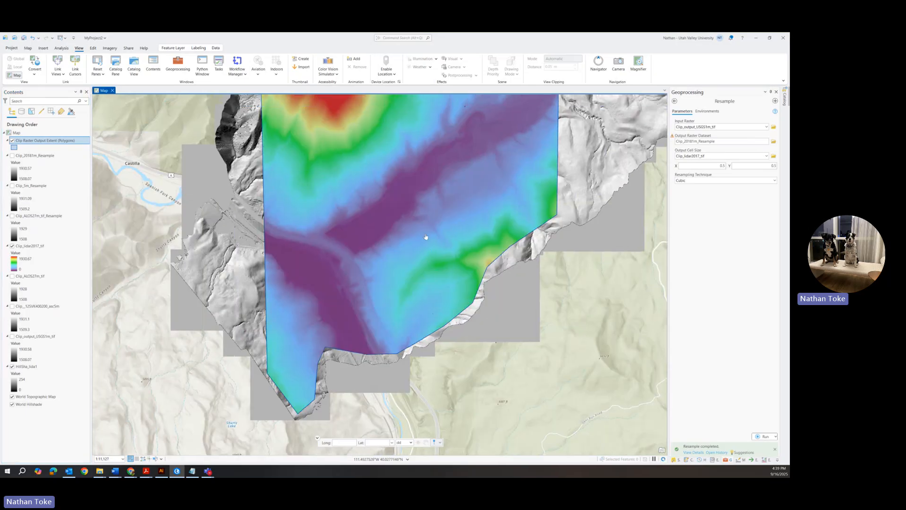
scroll(426, 237, down, 3)
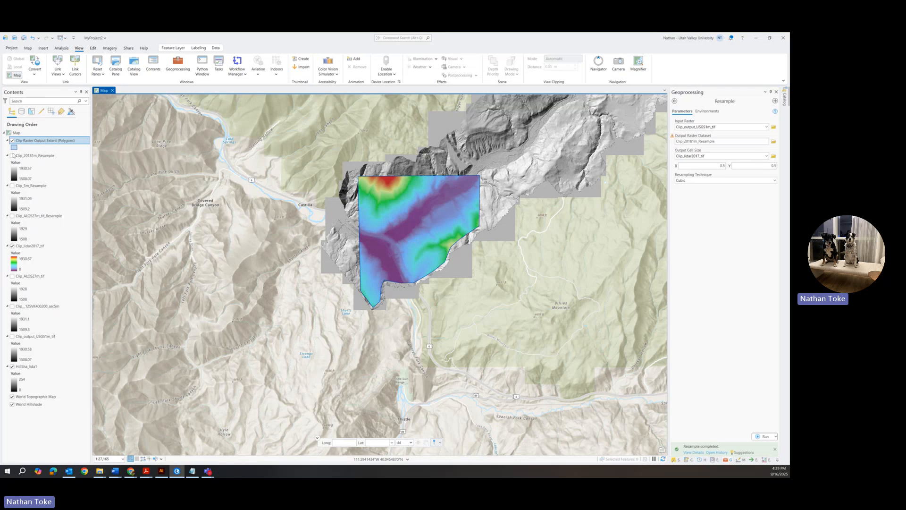
Redisplay Clip_20181m_Resample and Clip_5m_Resample over the lidar raster
click(12, 156)
click(12, 186)
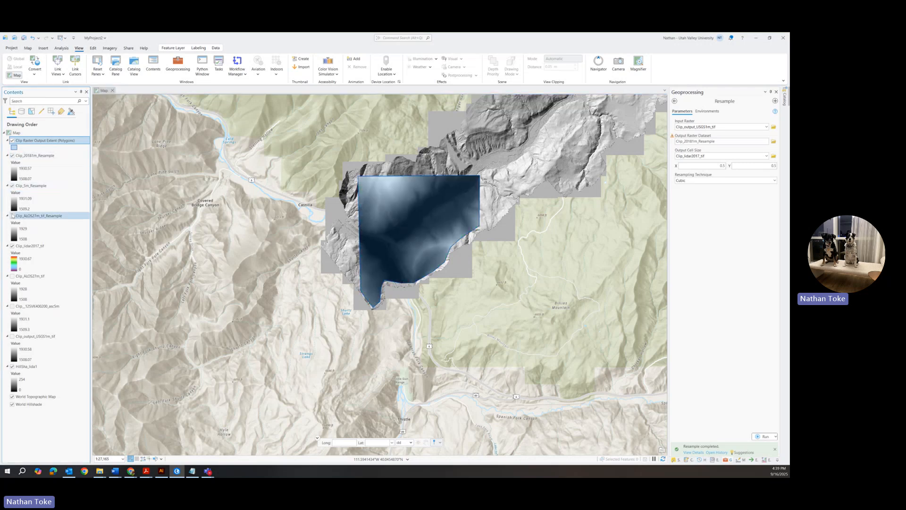
Remove the existing Clip Raster Output Extent (Polygons) layer from the map
click(12, 215)
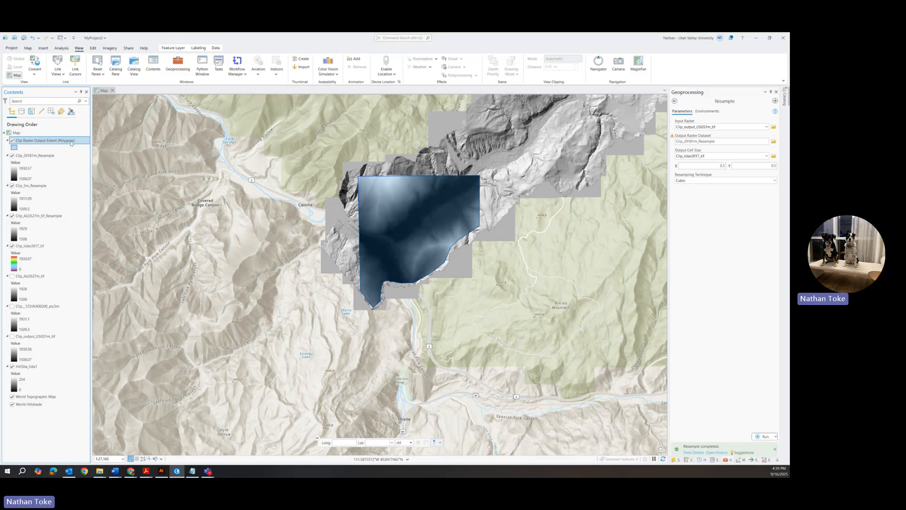
right_click(39, 142)
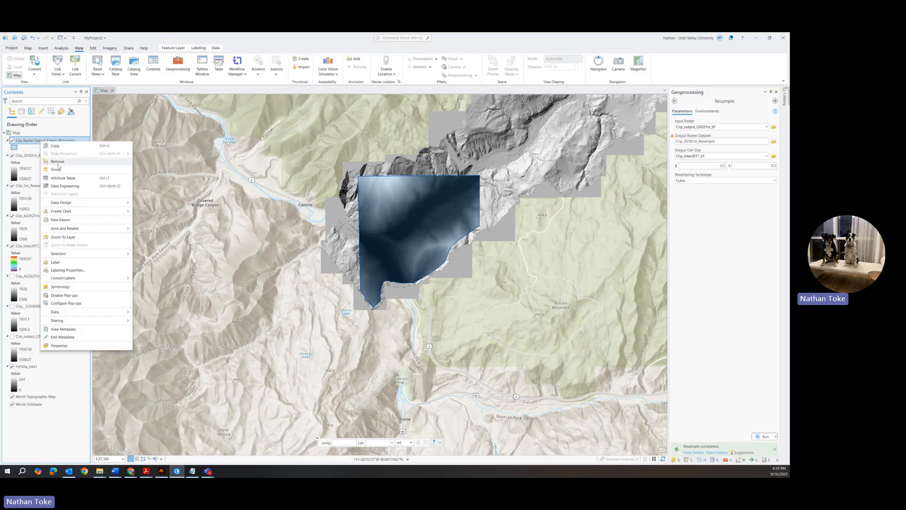
key(Escape)
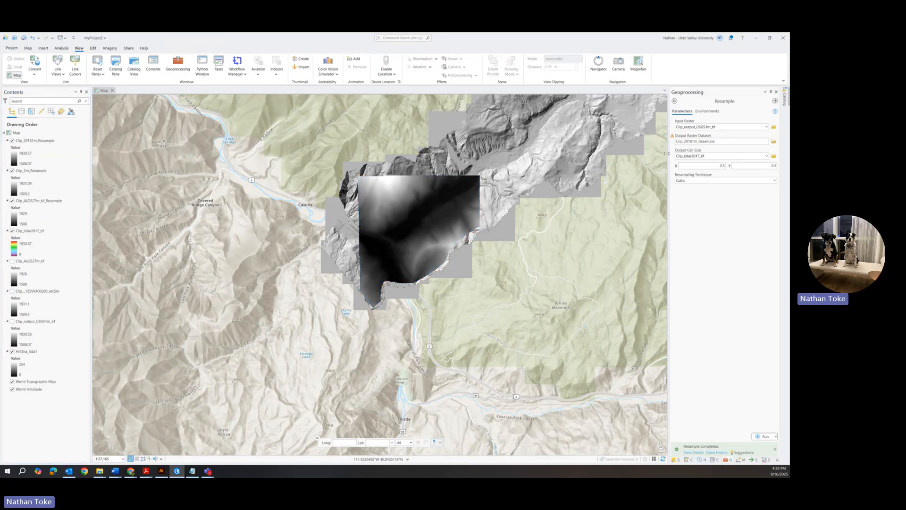
Search the geoprocessing tools for "clip raster" and open the Clip Raster tool
click(675, 101)
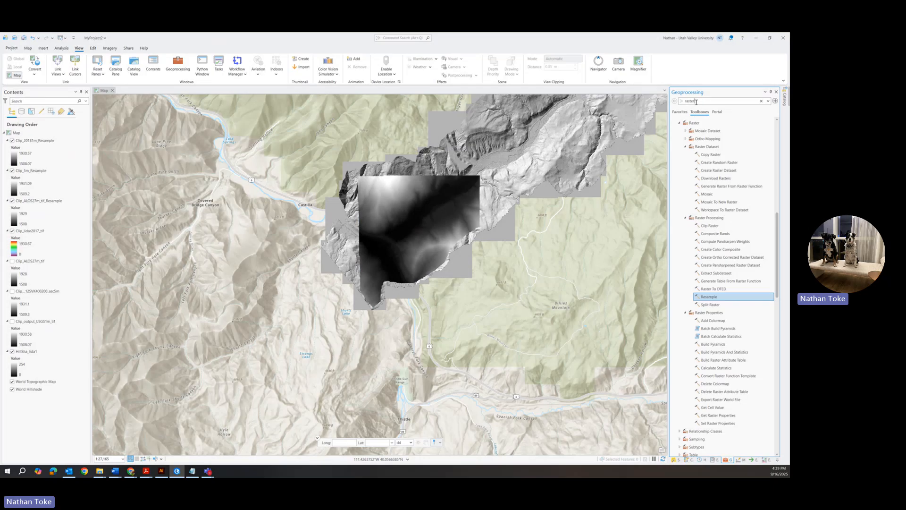
double_click(697, 102)
text(c)
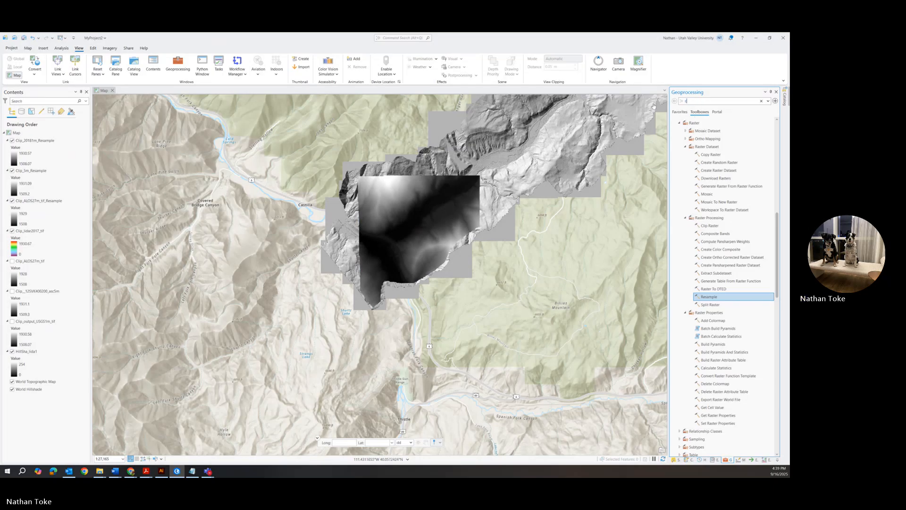
text(lip raster)
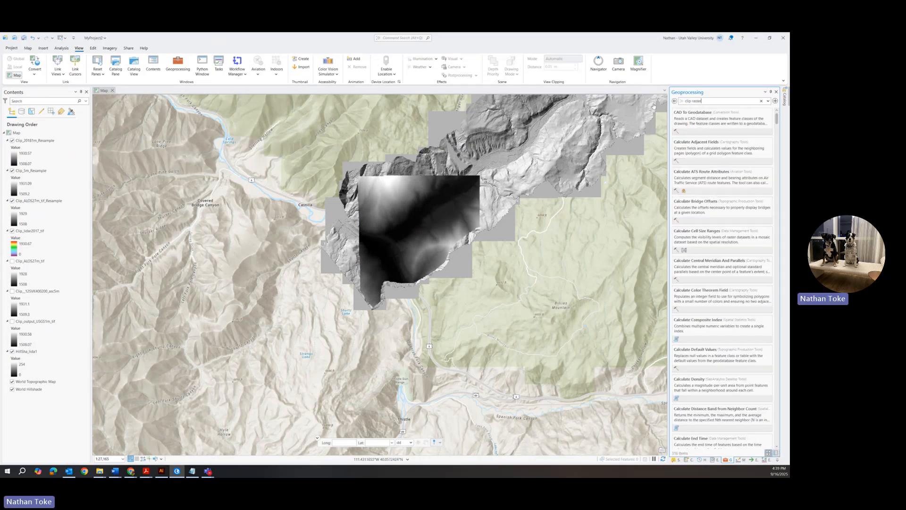
click(702, 121)
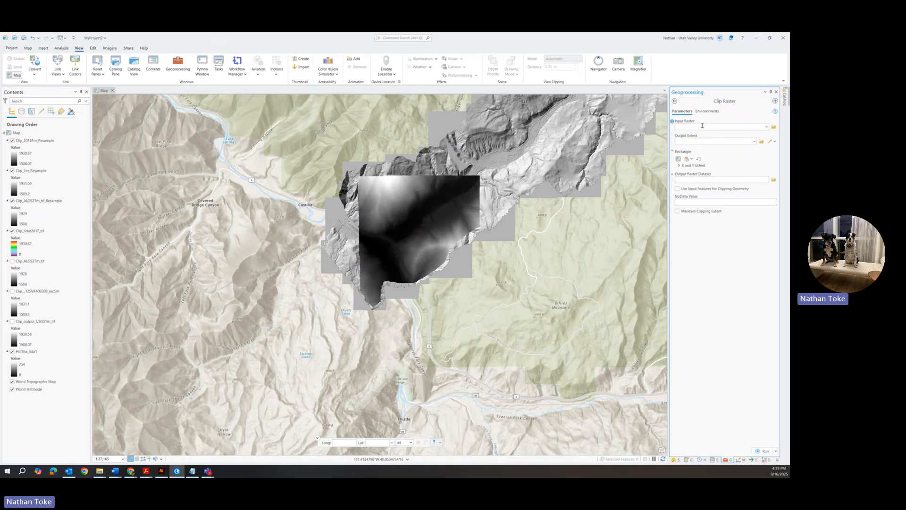
Draw a polygon output extent for Clip Raster, tracing just inside the edges of the clipped elevation raster
click(773, 141)
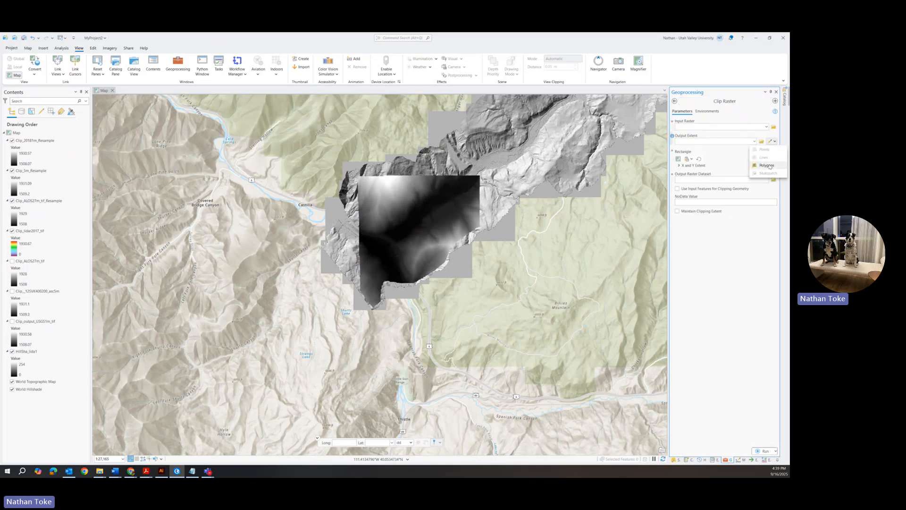
click(769, 165)
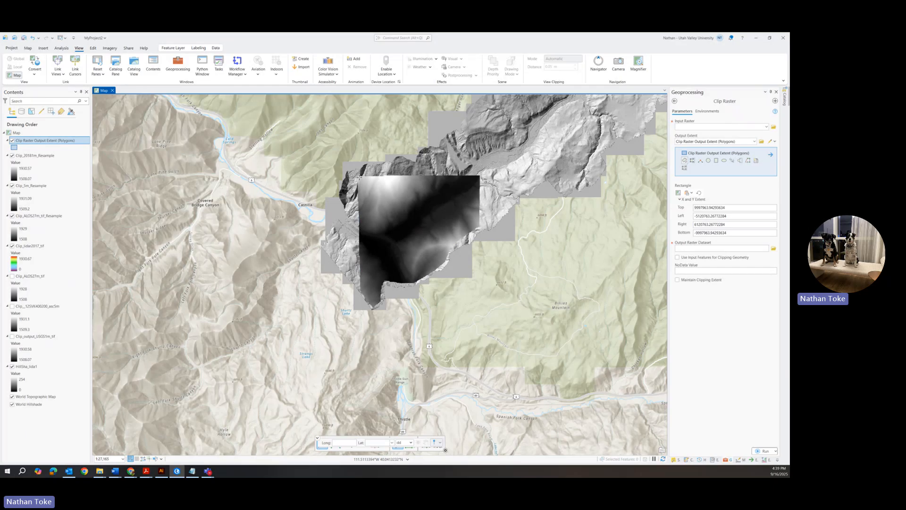
click(358, 178)
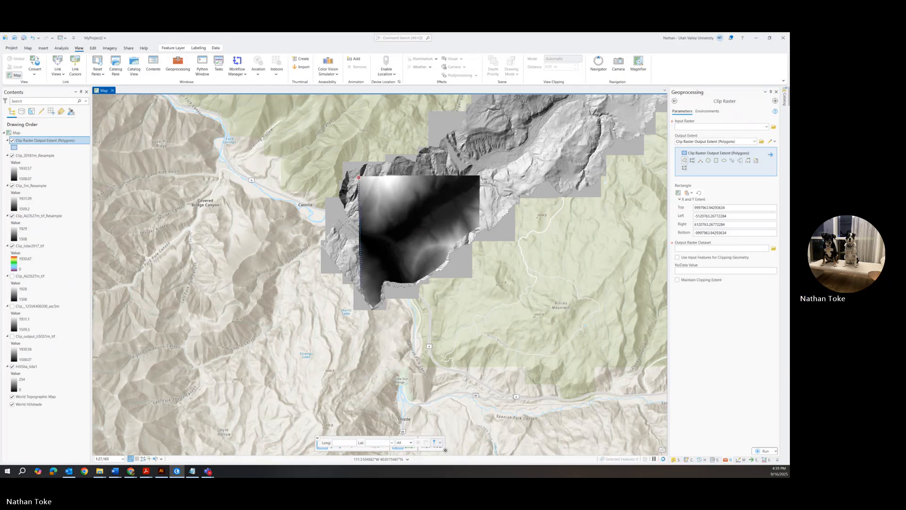
click(361, 289)
click(373, 305)
click(379, 300)
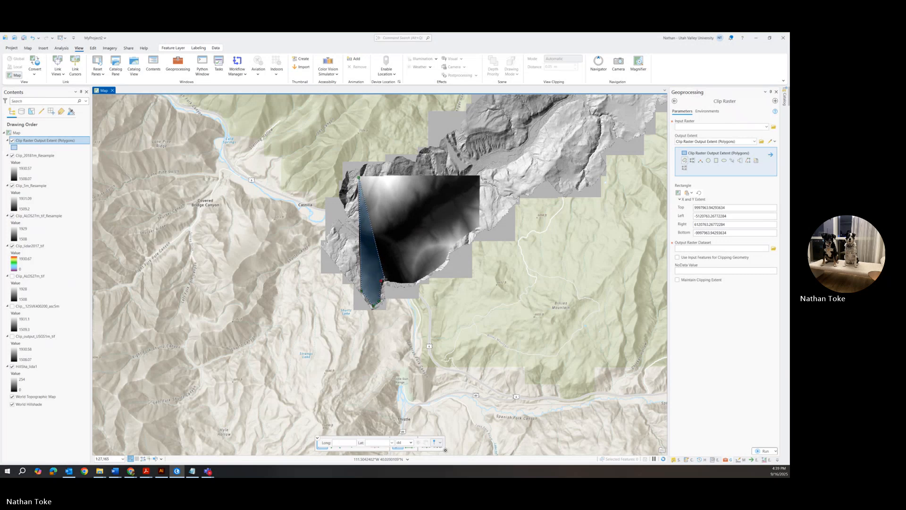
click(385, 279)
click(412, 281)
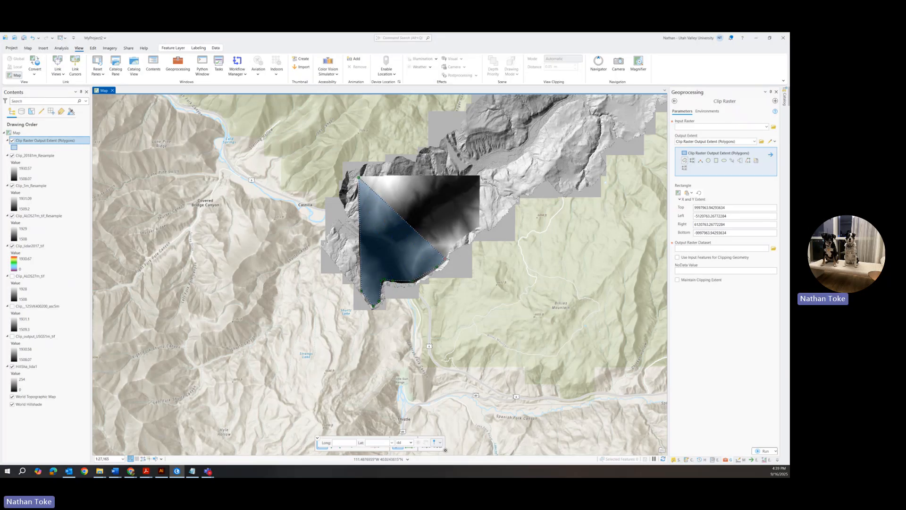
click(446, 259)
click(448, 246)
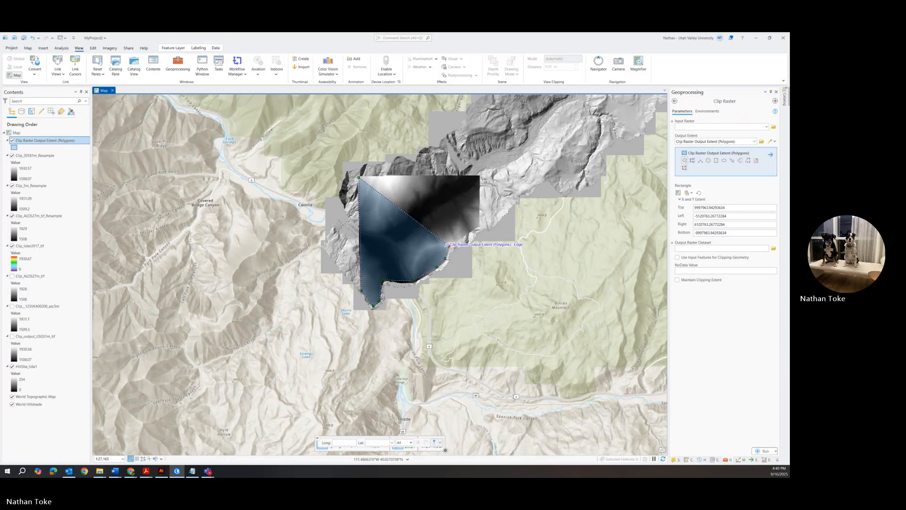
click(478, 225)
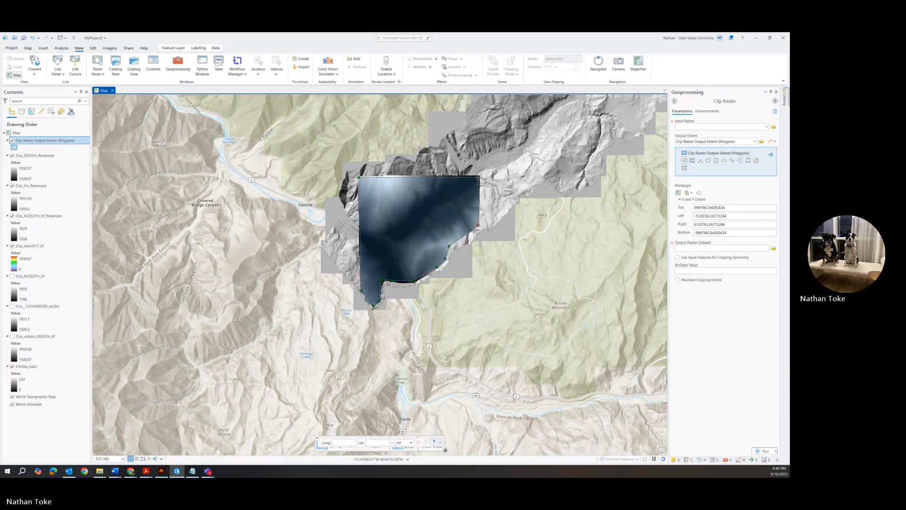
double_click(478, 176)
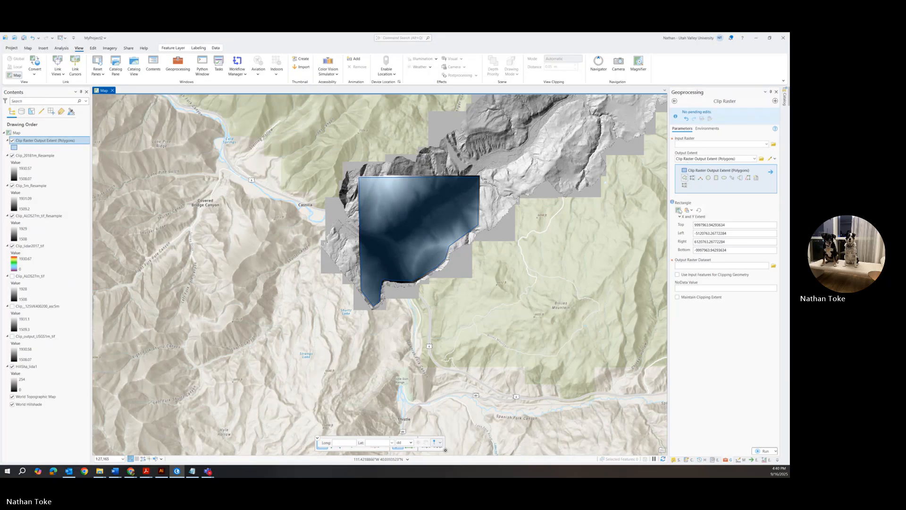
Open Clip Raster in batch mode as a temporary batch tool, with Input Raster as the batch parameter
click(676, 102)
right_click(713, 120)
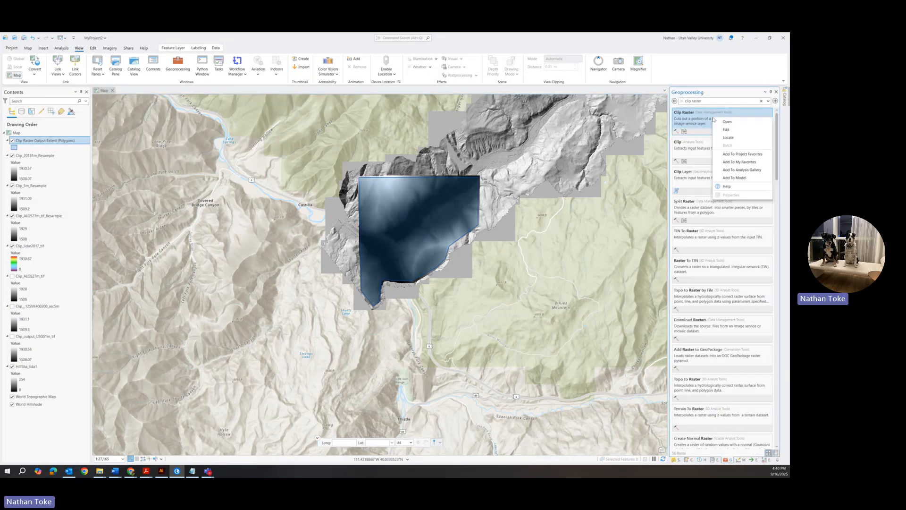
click(727, 145)
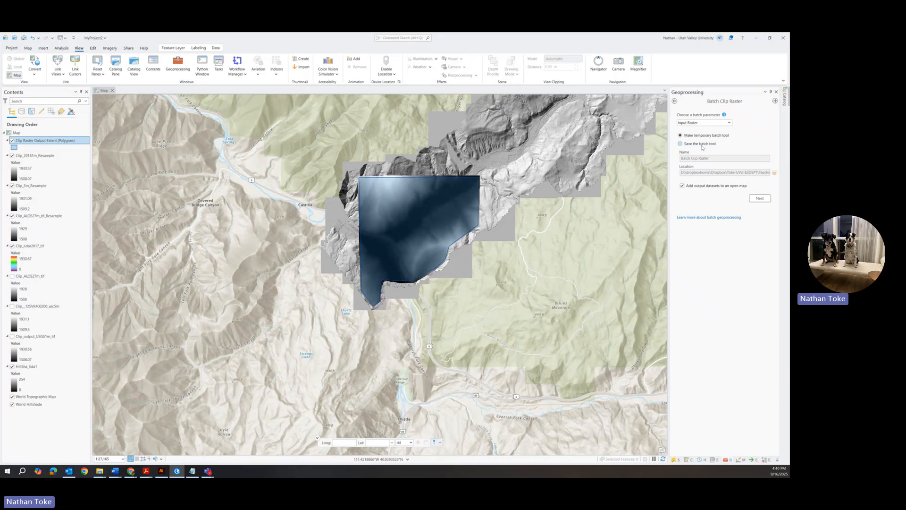
click(760, 198)
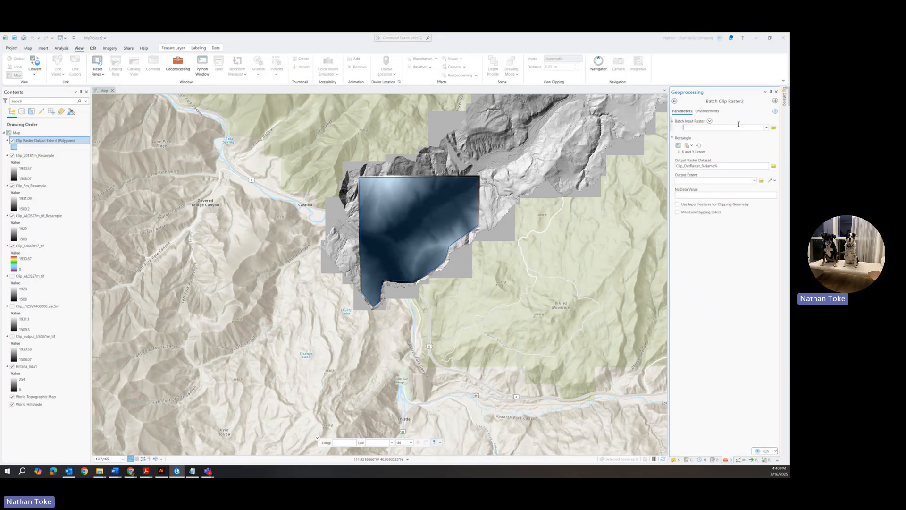
Add Clip_20181m_Resample, Clip_5m_Resample, Clip_ALOS27m_tif_Resample and Clip_lidar2017_tif as the batch input rasters
click(736, 127)
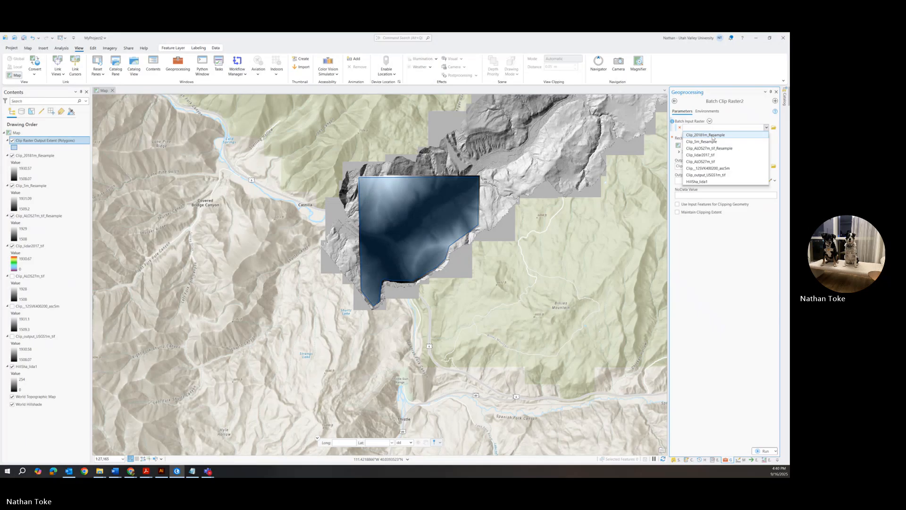
click(713, 137)
click(766, 134)
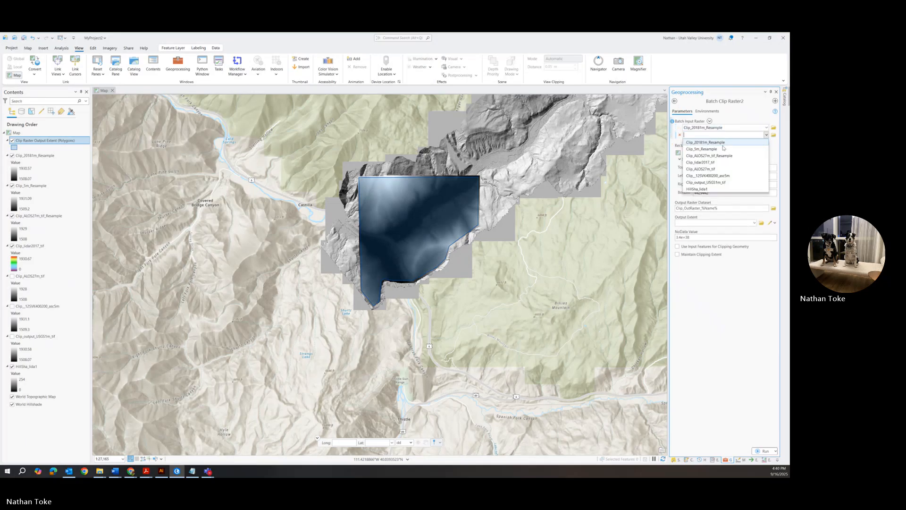
click(722, 148)
click(767, 142)
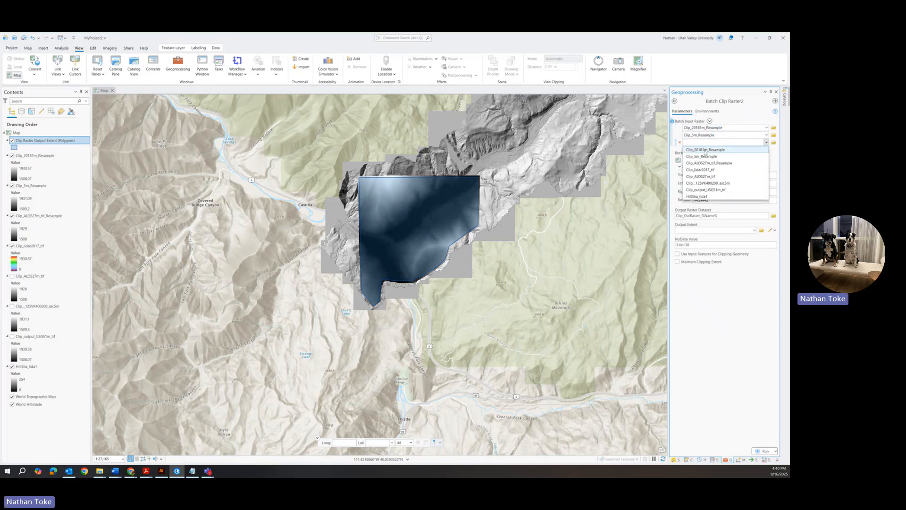
click(710, 163)
click(762, 150)
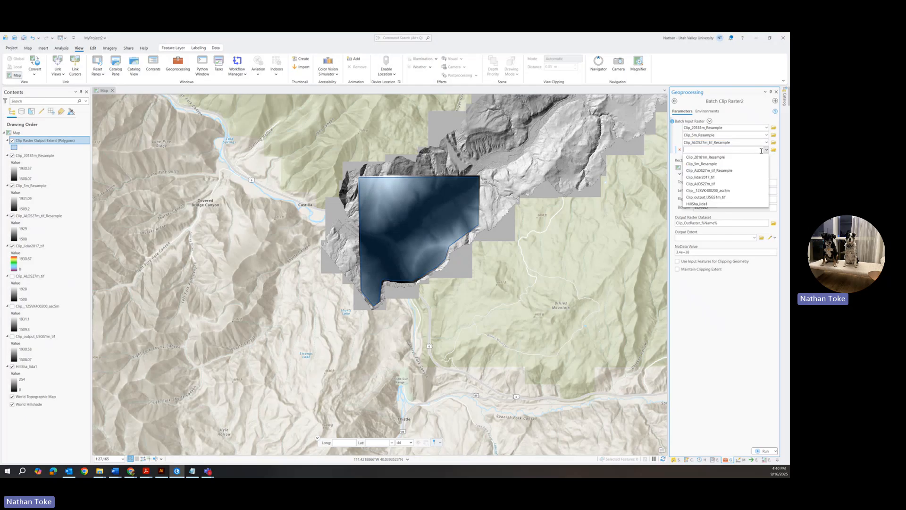
click(705, 177)
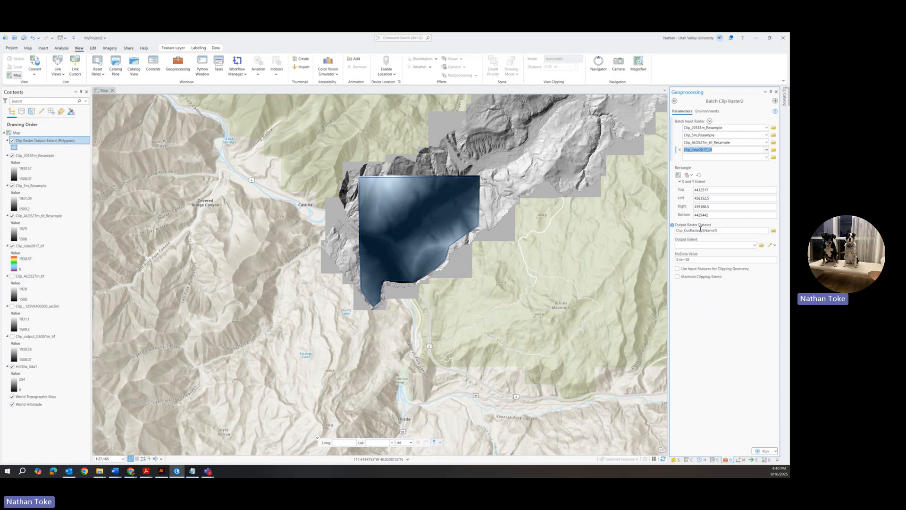
Set the batch clip's output raster dataset name to %Name%_reclip
drag(701, 230, 752, 230)
click(742, 231)
key(BackSpace)
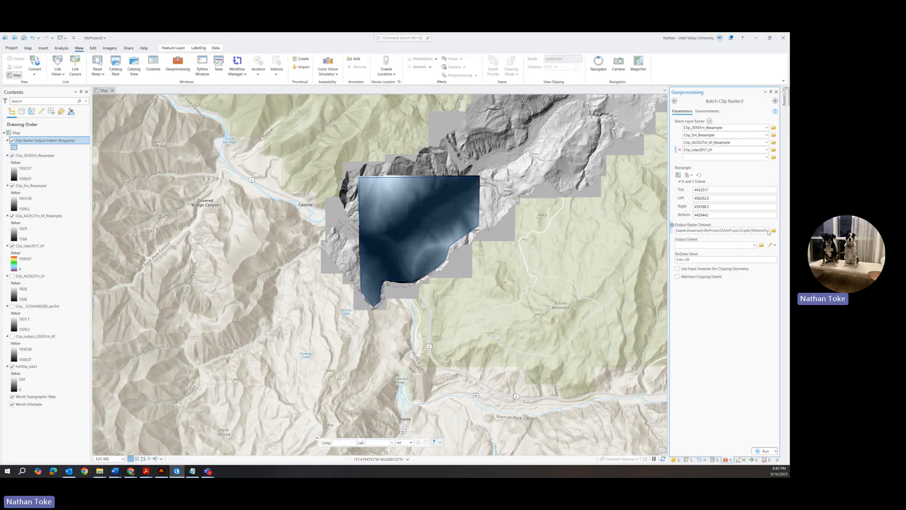
text(_)
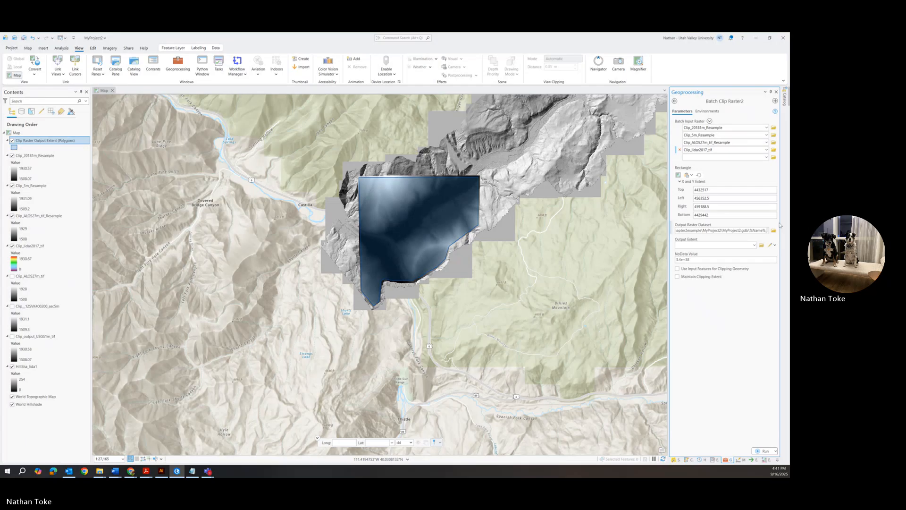
text(reclip)
Set the batch clip's snap raster environment to Clip_lidar2017_tif and try running the tool
click(701, 112)
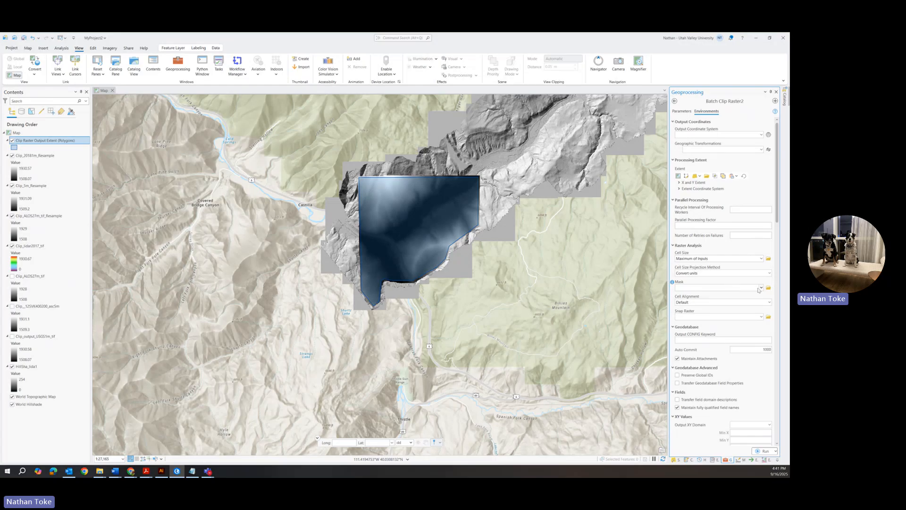
click(763, 317)
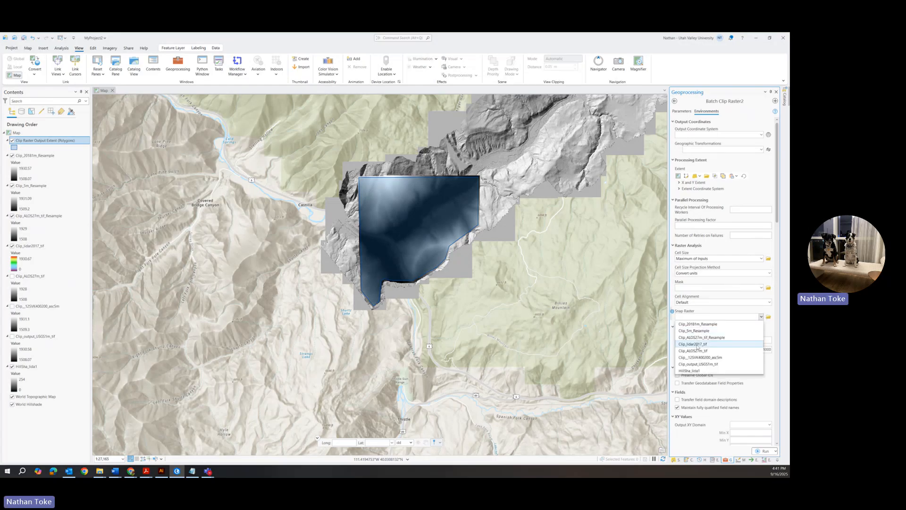
click(696, 344)
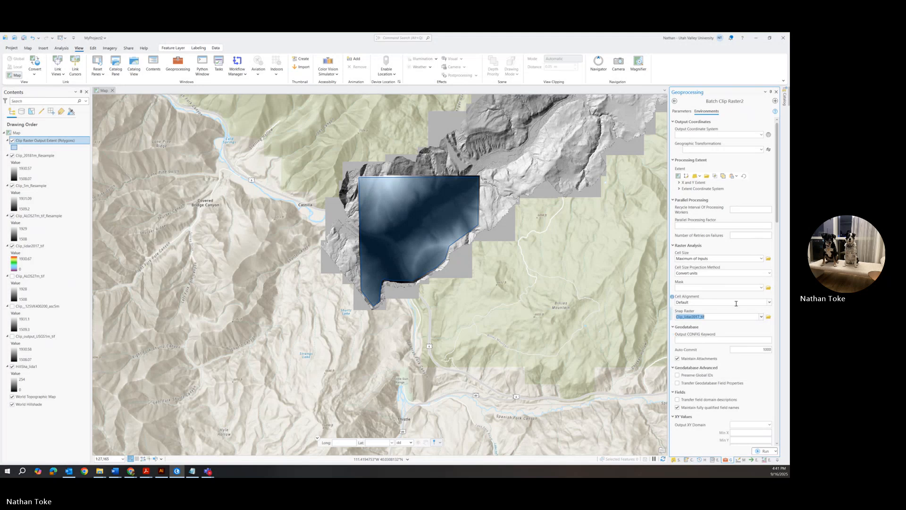
click(765, 451)
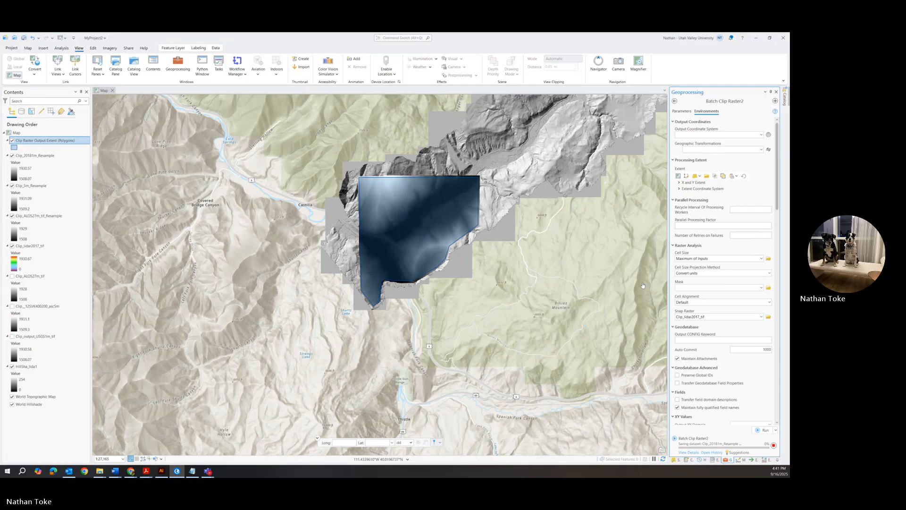
click(774, 446)
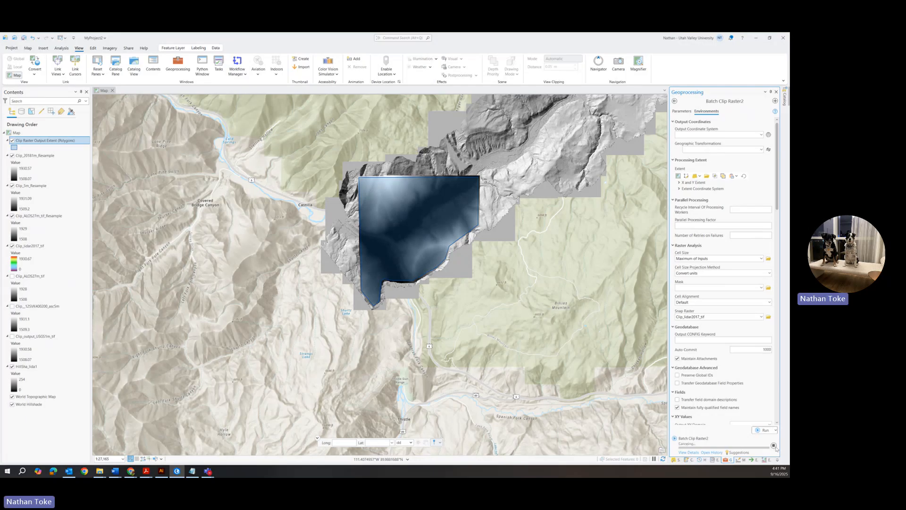
Set the output extent to Clip Raster Output Extent (Polygons), enable using input features for clipping geometry, and review the environment settings
click(681, 112)
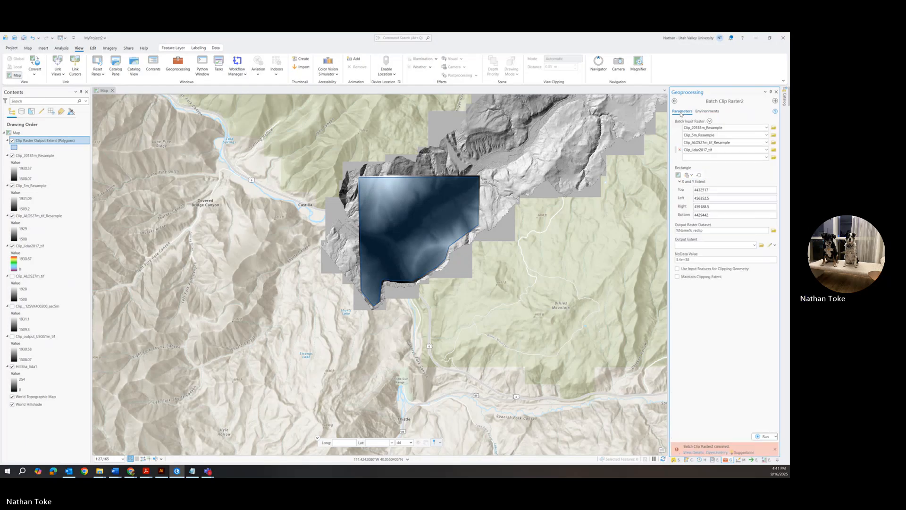
click(754, 245)
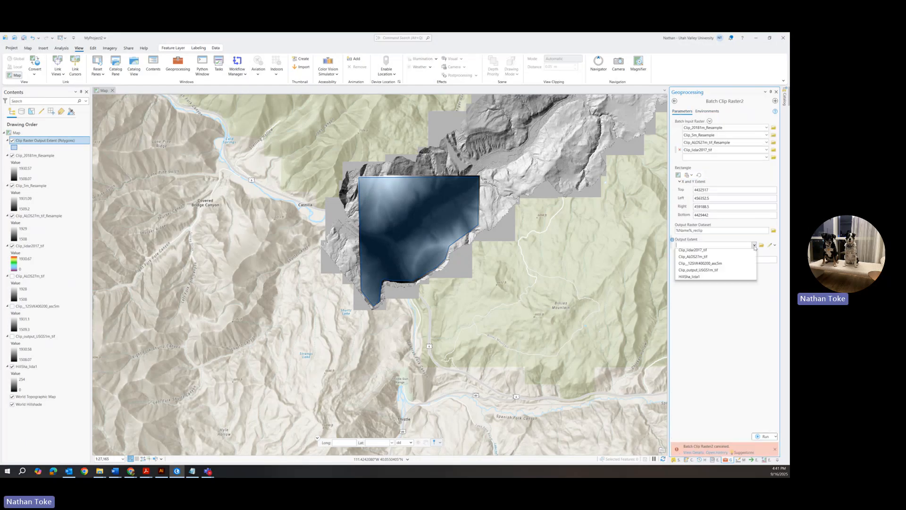
click(708, 253)
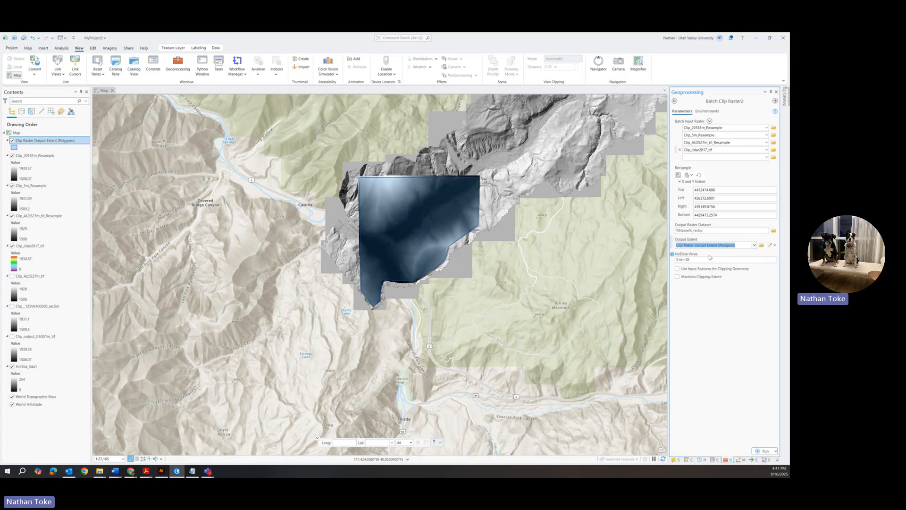
click(677, 269)
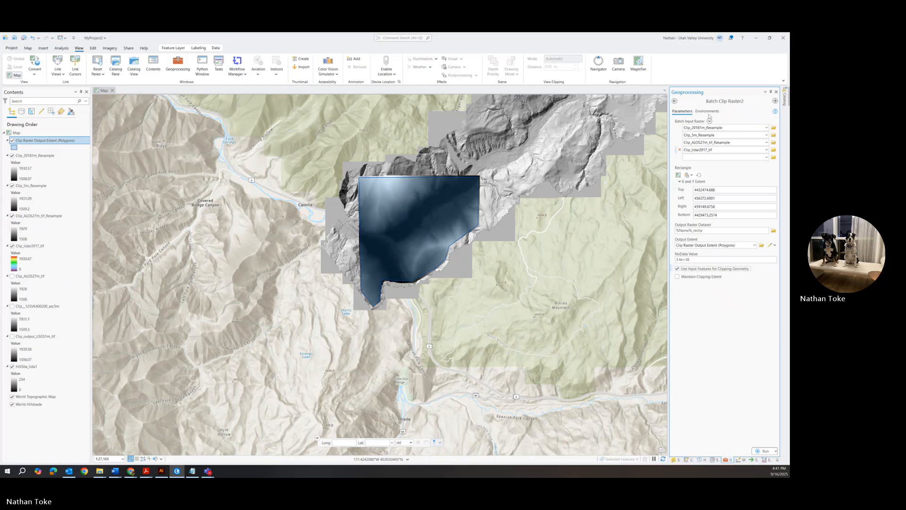
click(708, 113)
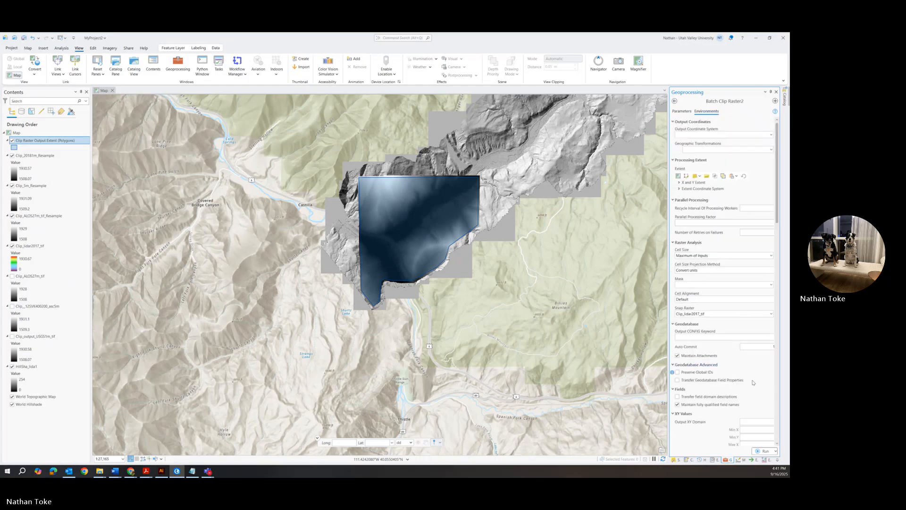
Run the batch clip and hide the Clip_lidar2017_tif, Clip_ALOS27m_tif_Resample, Clip_5m_Resample and Clip_20181m_Resample input rasters
click(765, 452)
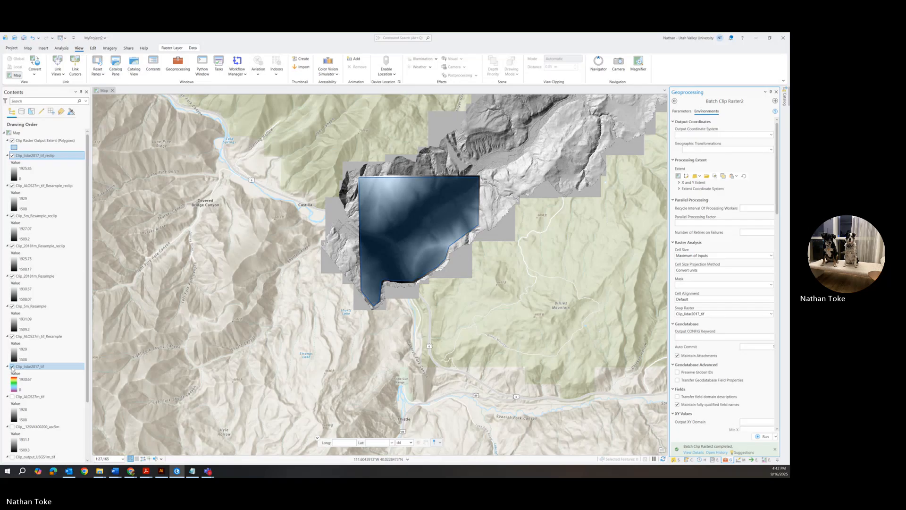
click(12, 366)
click(12, 336)
click(12, 306)
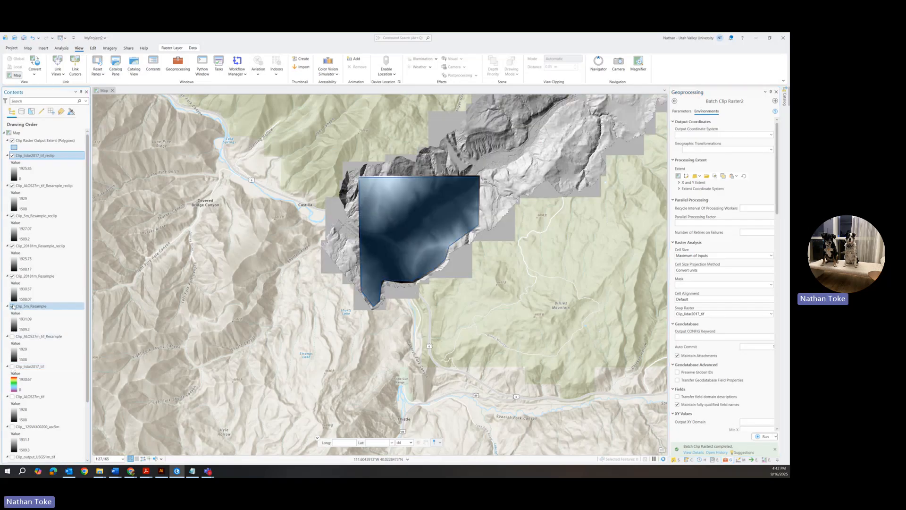
click(12, 276)
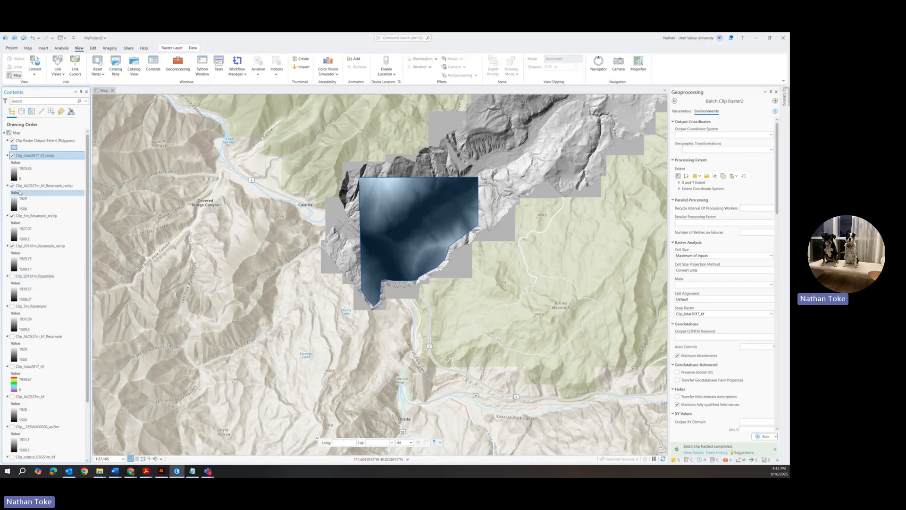
Remove the seven rasters from Clip_20181m_Resample down to the USGS 1 m clip from the map and hide the Clip Raster Output Extent polygon
click(22, 278)
scroll(21, 278, down, 3)
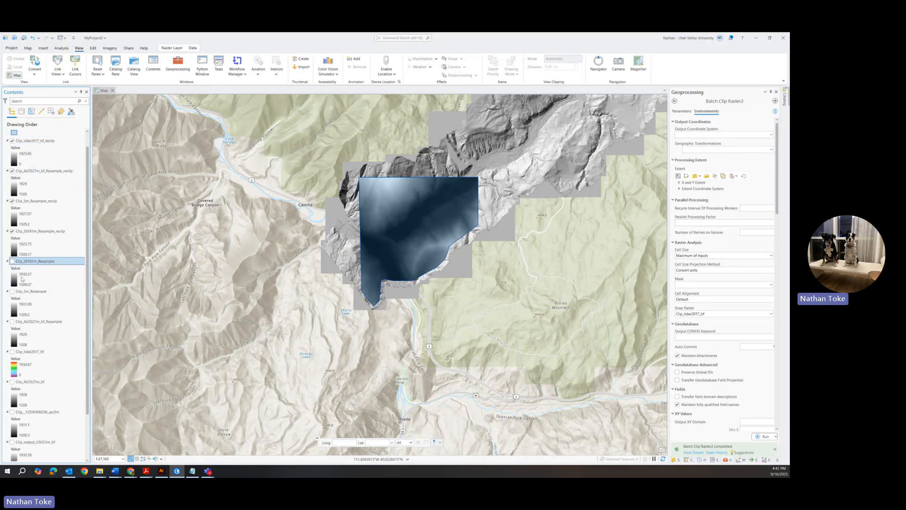
click(35, 389)
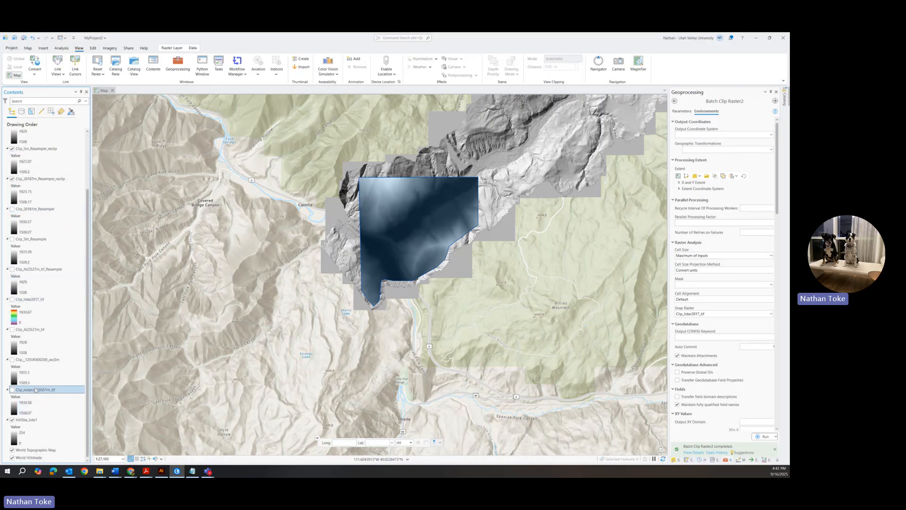
shift+click(35, 210)
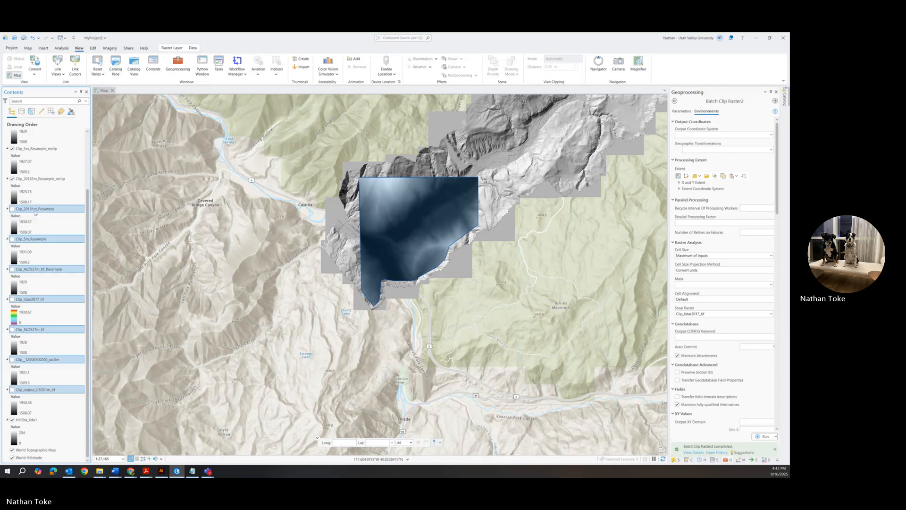
right_click(34, 210)
click(59, 47)
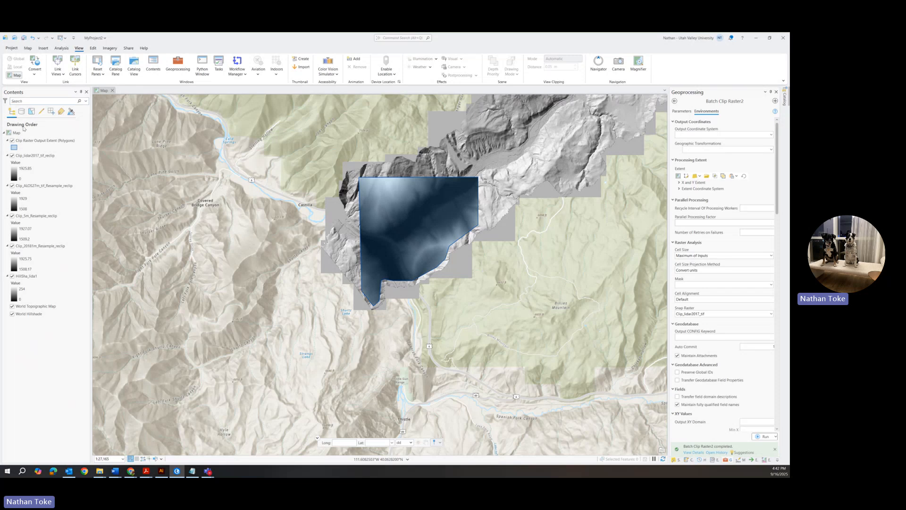
click(12, 141)
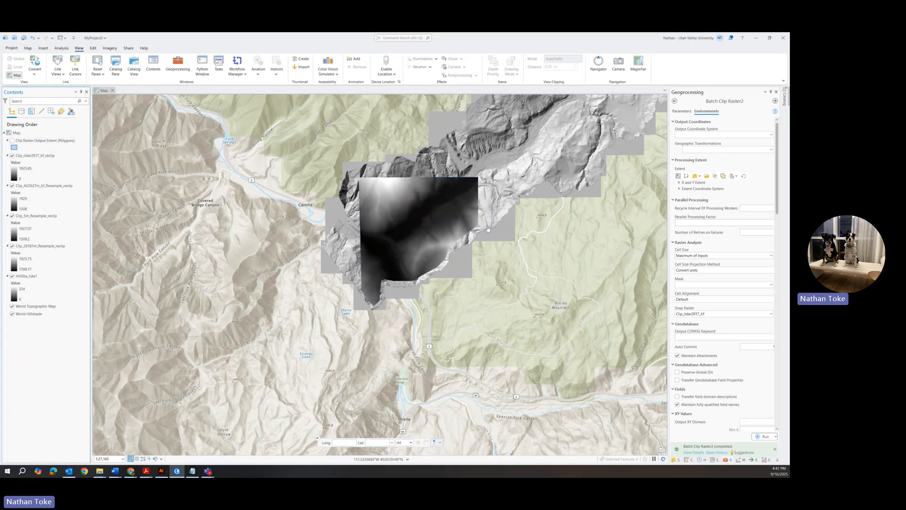
Examine the diagonal southeastern edge of the four reclipped rasters, hiding them one by one to compare their boundaries
scroll(454, 243, up, 3)
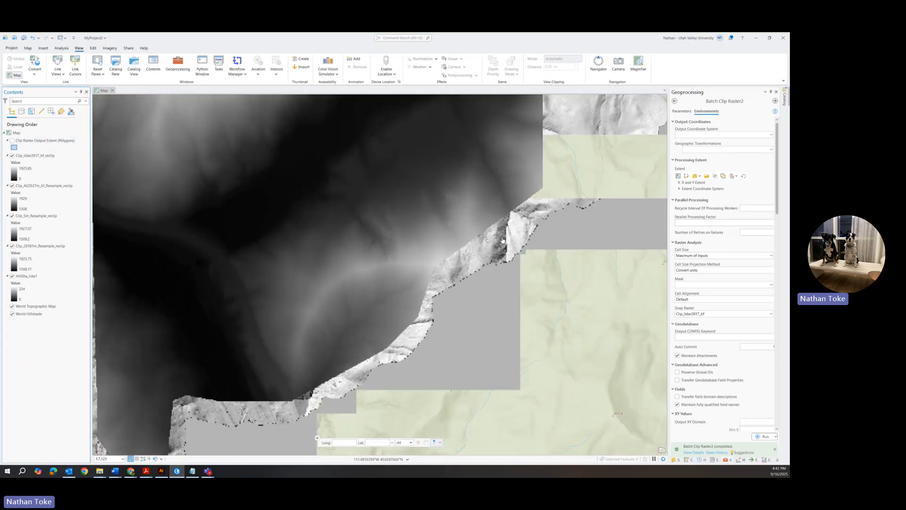
scroll(154, 196, up, 3)
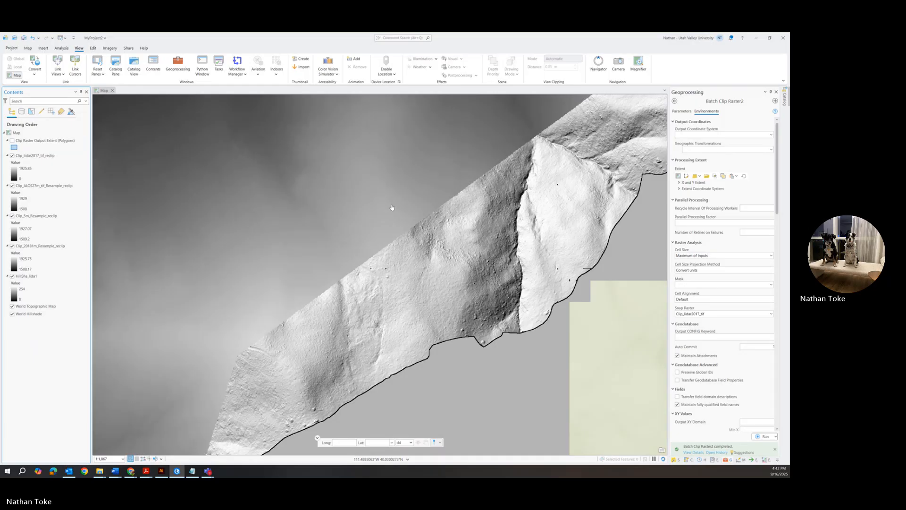
scroll(396, 218, up, 3)
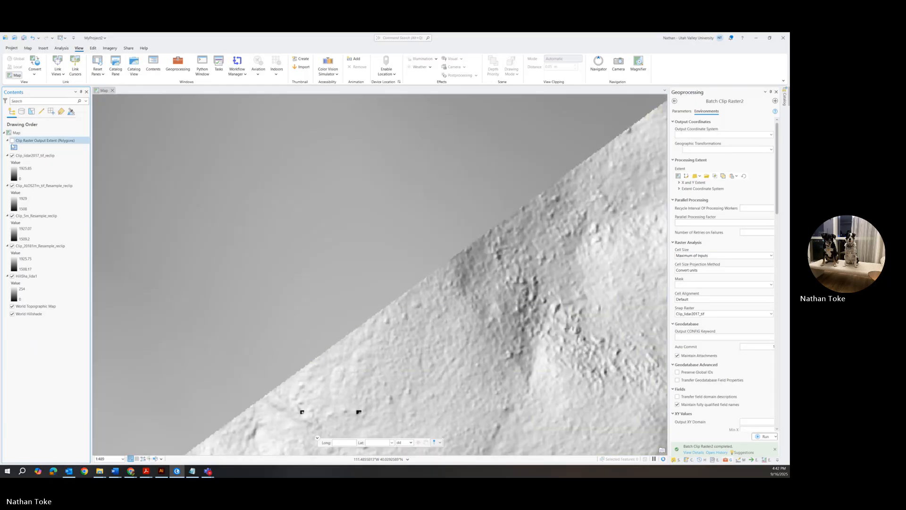
click(13, 156)
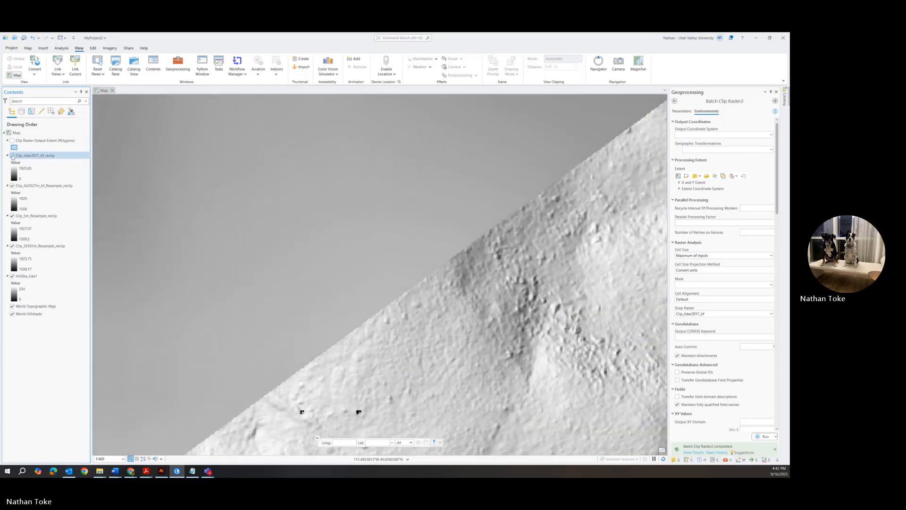
click(15, 174)
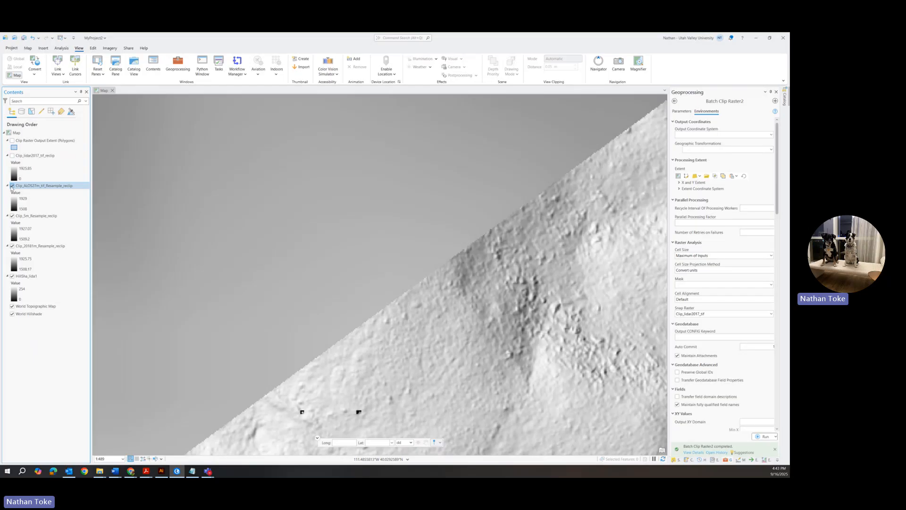
click(13, 185)
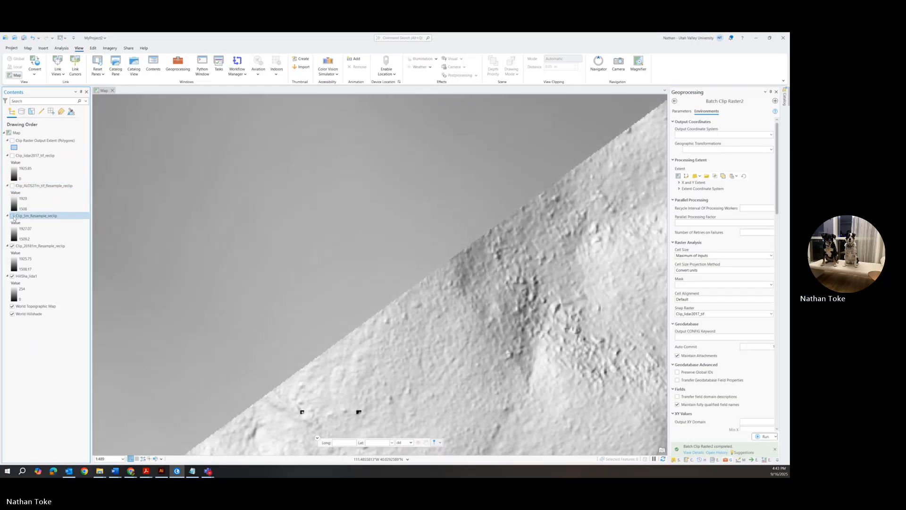
click(13, 216)
click(13, 246)
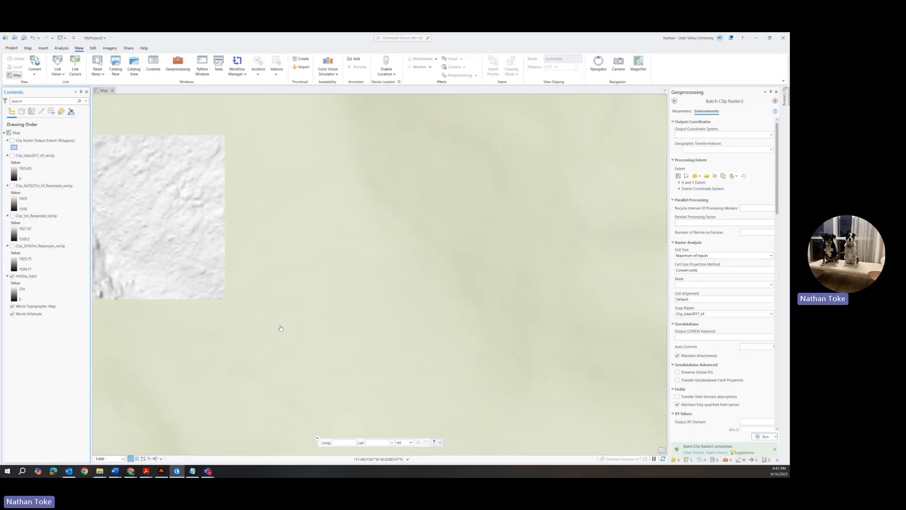
Compare the cell alignment of the reclipped 2018 1 m, 5 m and ALOS 27 m rasters along the diagonal edge at pixel level
click(19, 218)
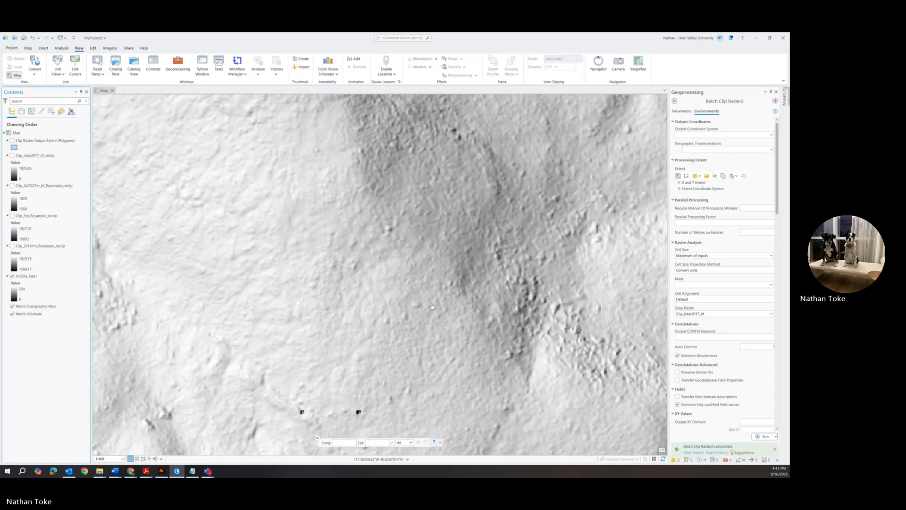
scroll(391, 302, up, 10)
click(12, 246)
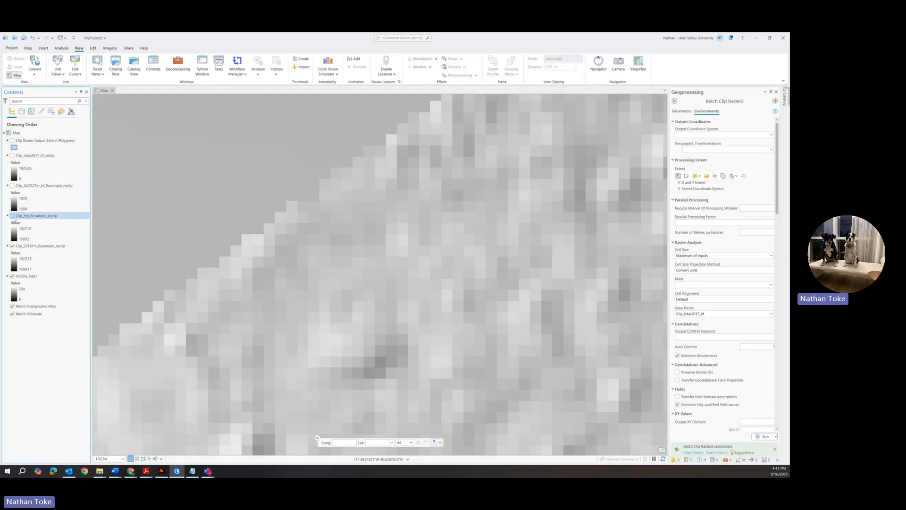
click(12, 217)
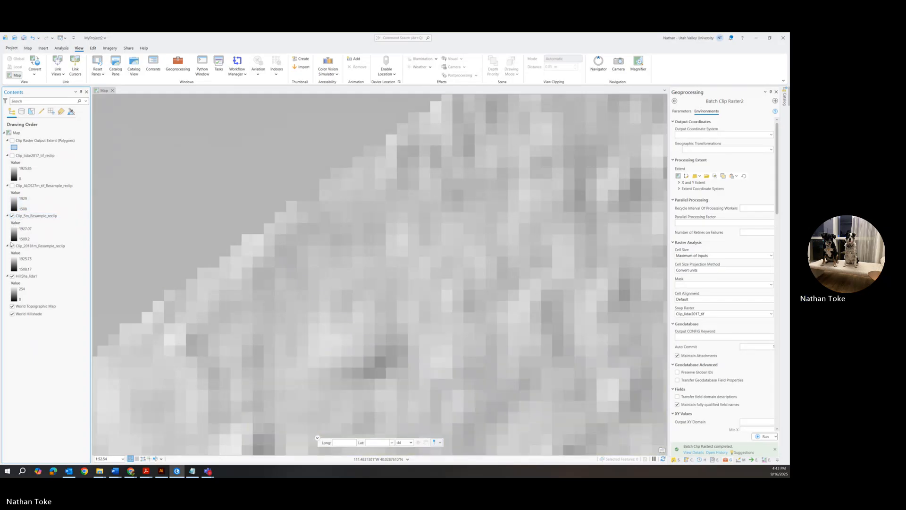
click(12, 246)
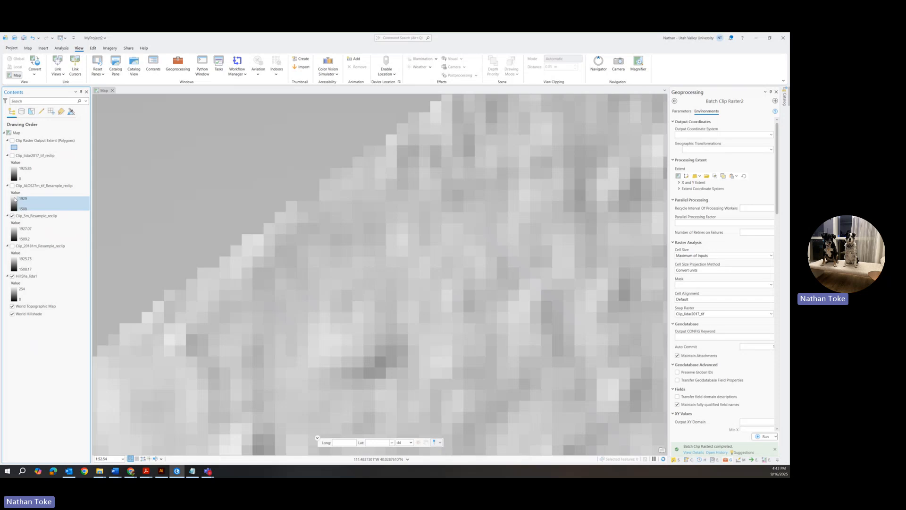
click(12, 186)
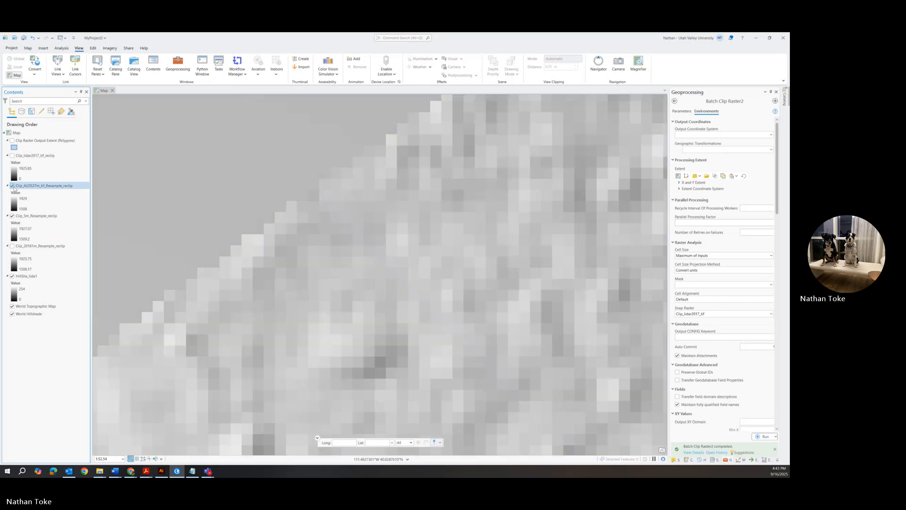
click(13, 216)
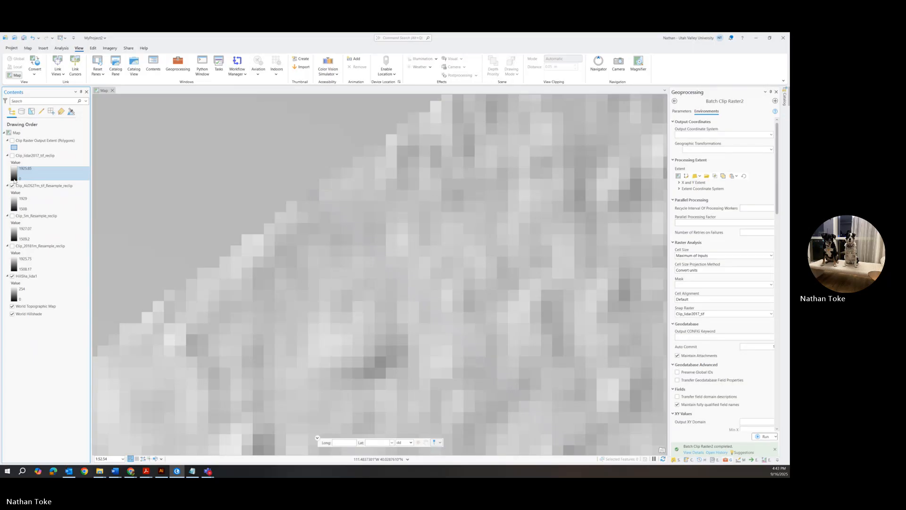
Check the ALOS 27 m reclip edge against the 2018 1 m and lidar 2017 reclips, leaving the ALOS and lidar rasters shown at full extent
click(12, 185)
click(12, 186)
click(13, 186)
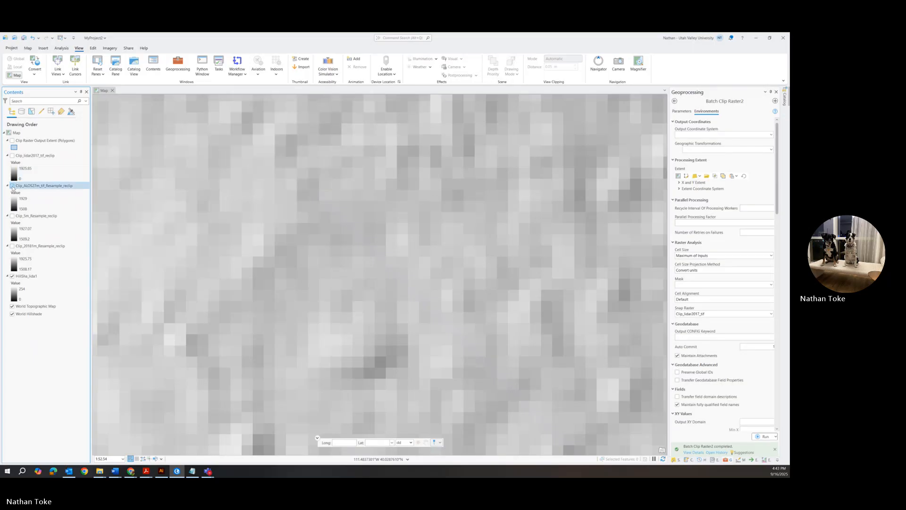
click(12, 185)
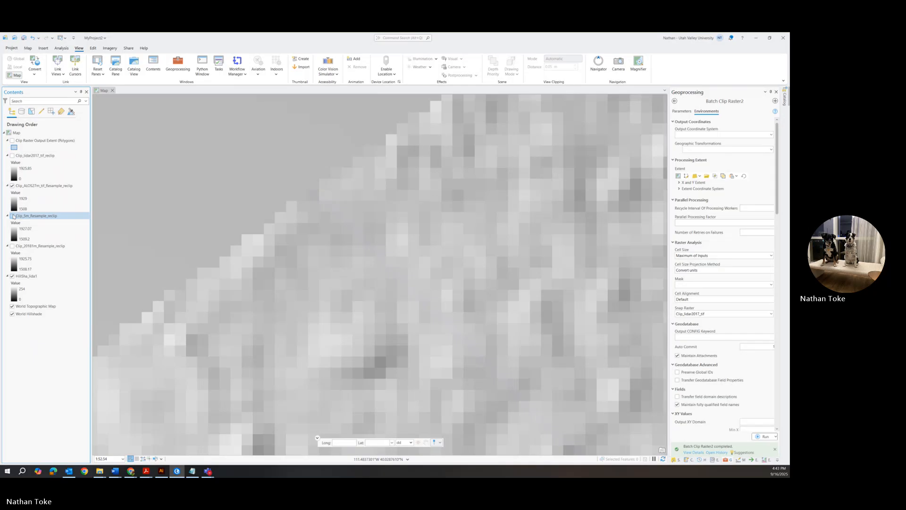
click(12, 246)
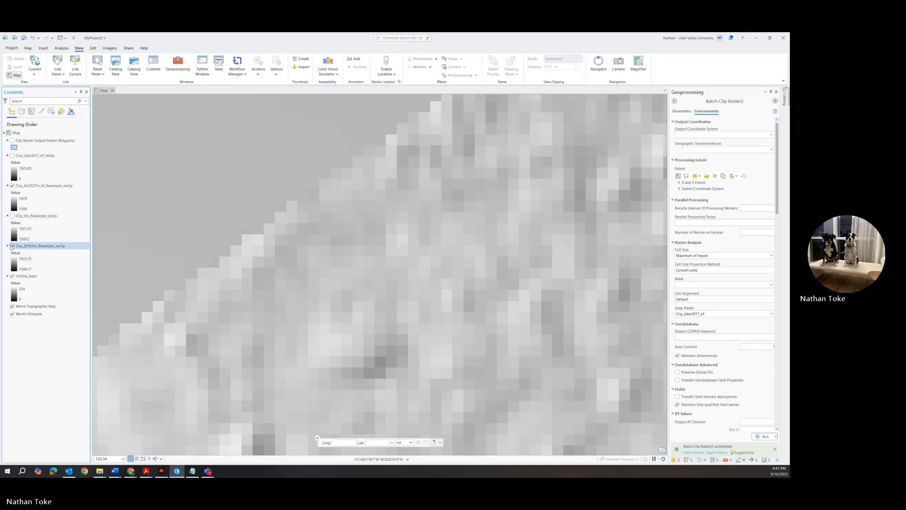
click(12, 245)
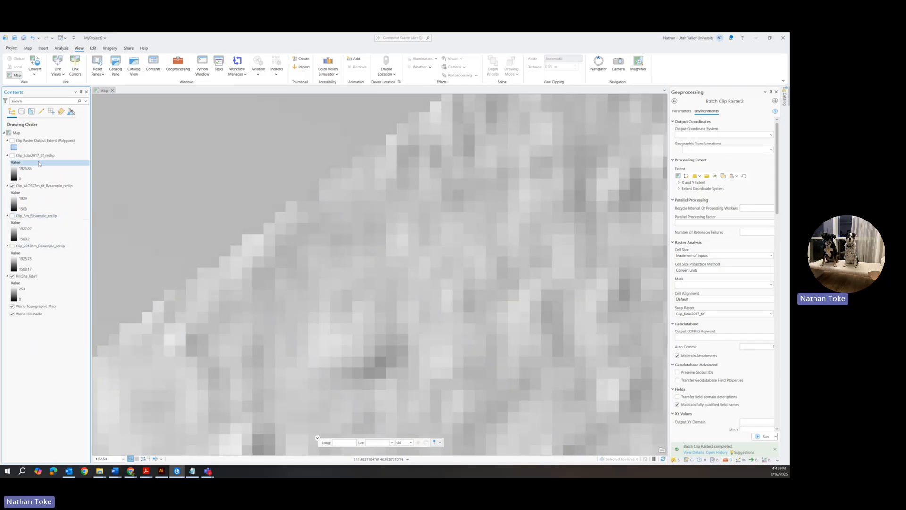
click(13, 156)
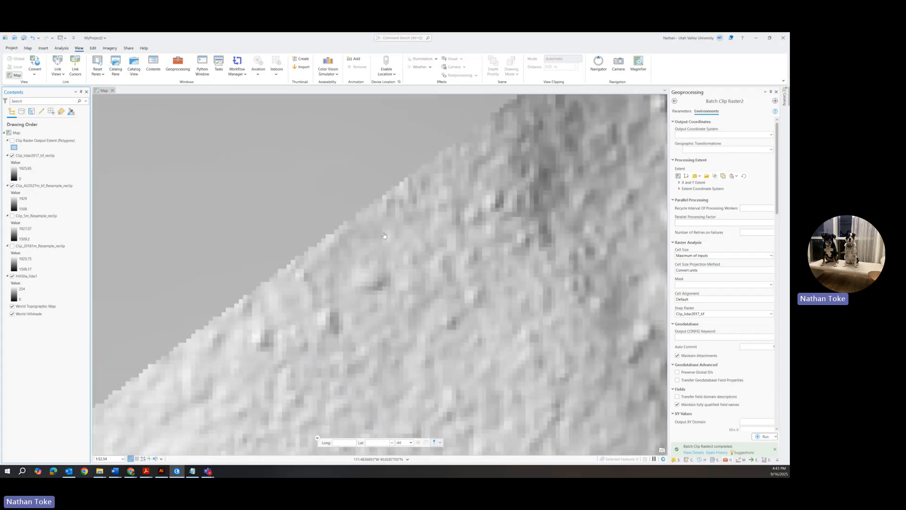
scroll(384, 236, down, 5)
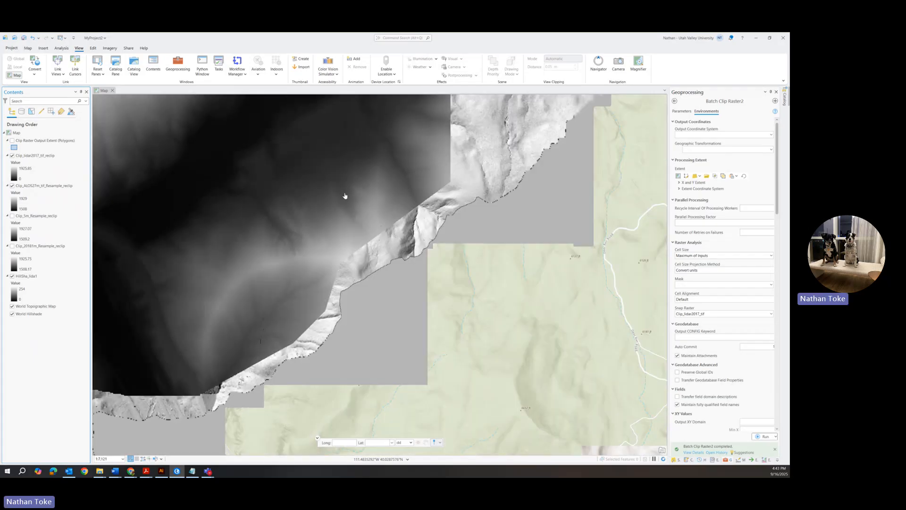
scroll(345, 196, down, 4)
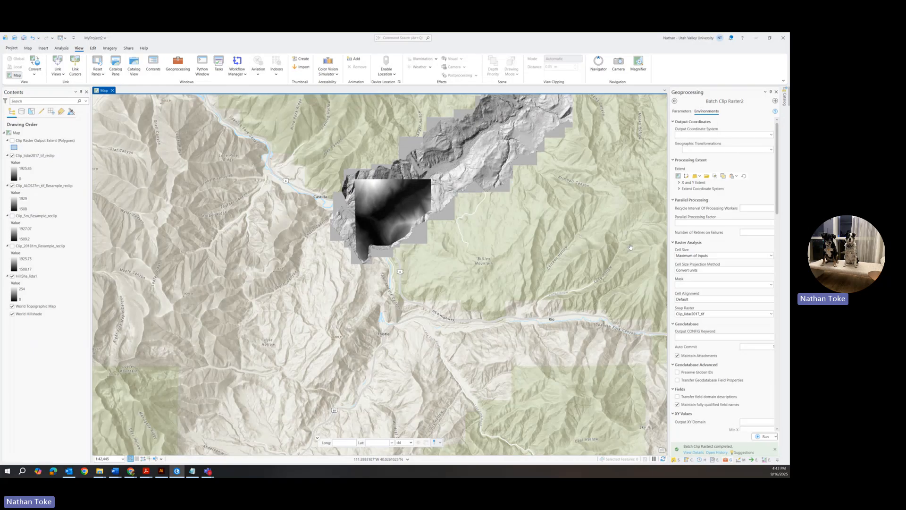
Leave the batch clip tool, collapse Data Management Tools and browse the Spatial Analyst toolset down to its Surface tools
click(675, 102)
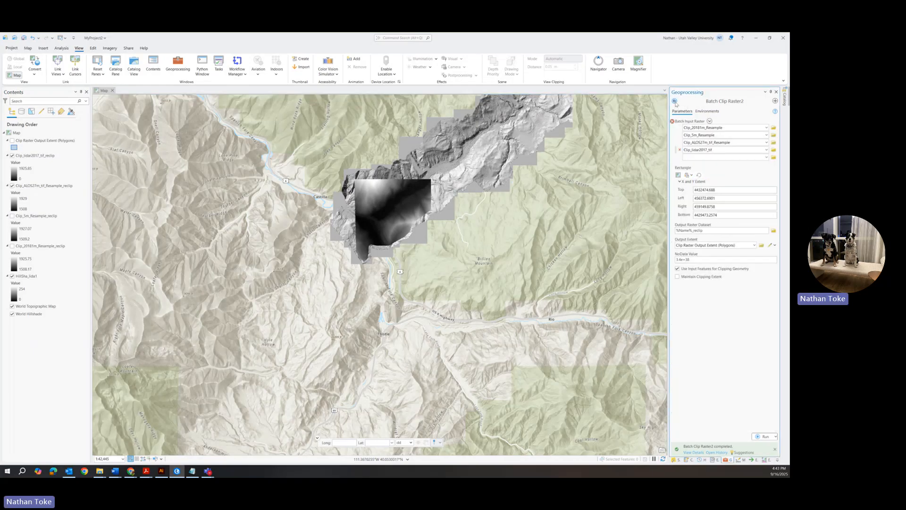
click(675, 102)
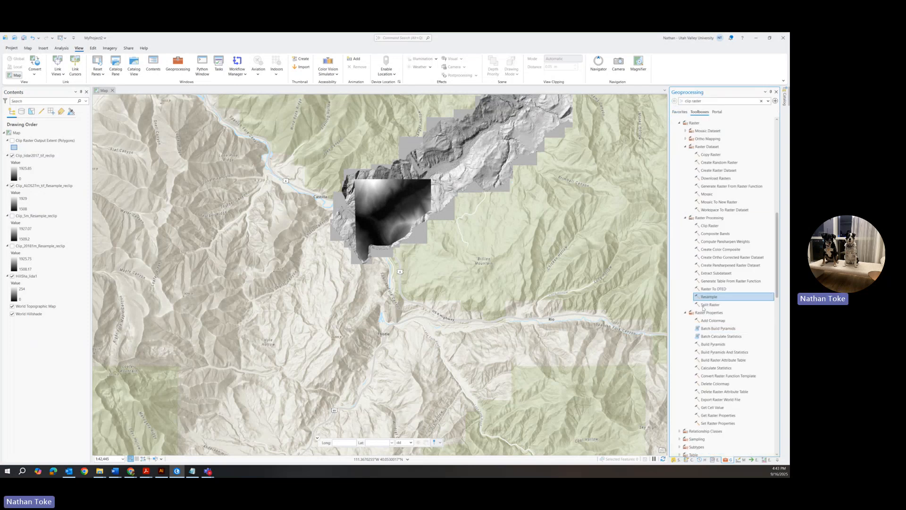
click(680, 124)
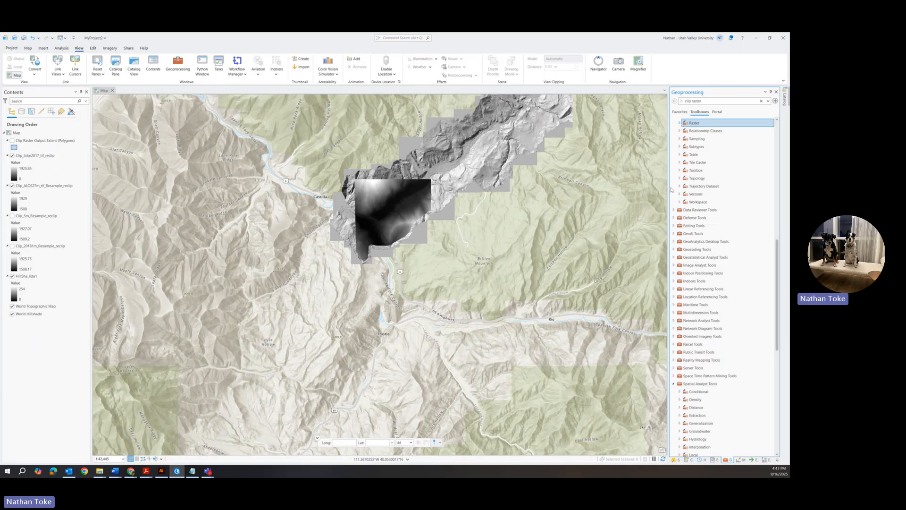
scroll(689, 162, up, 8)
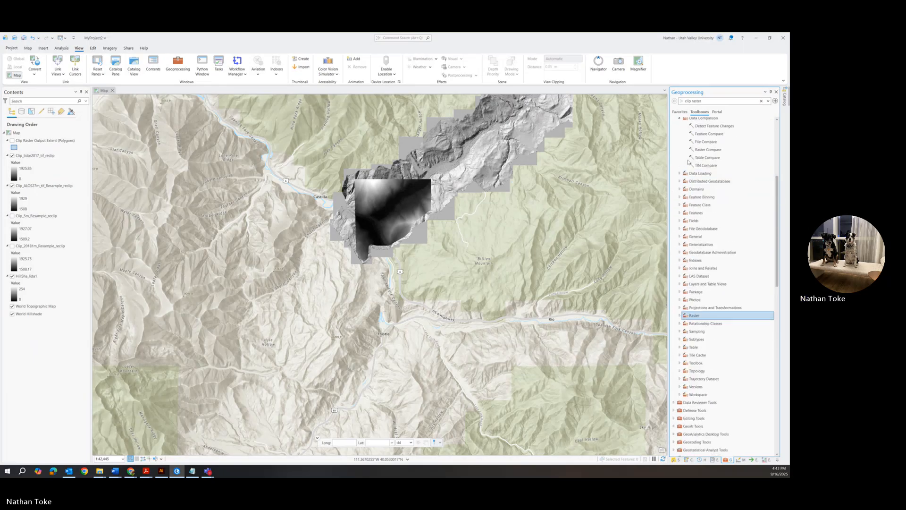
scroll(688, 161, up, 4)
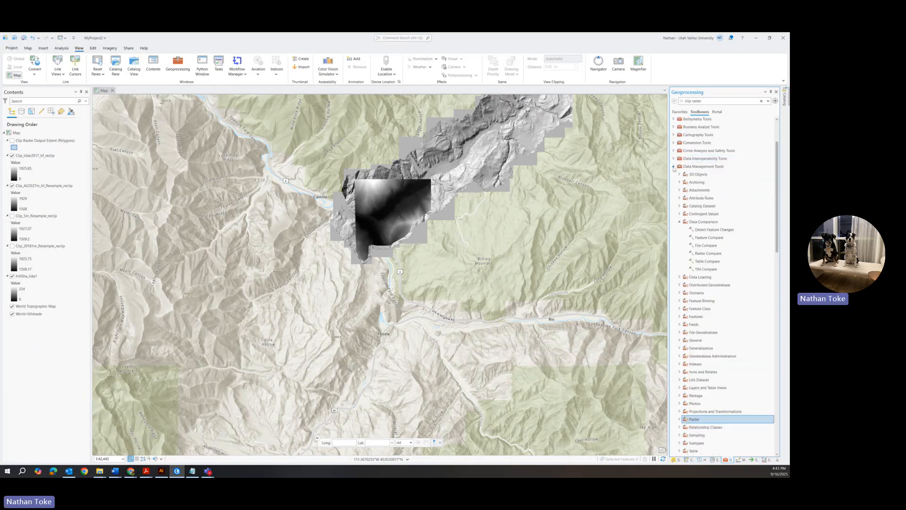
click(674, 167)
scroll(684, 230, down, 9)
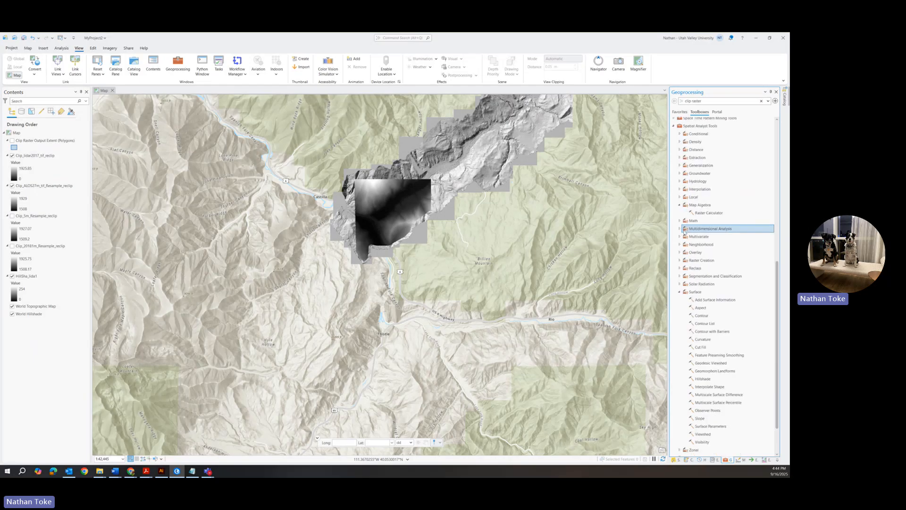
scroll(685, 231, down, 2)
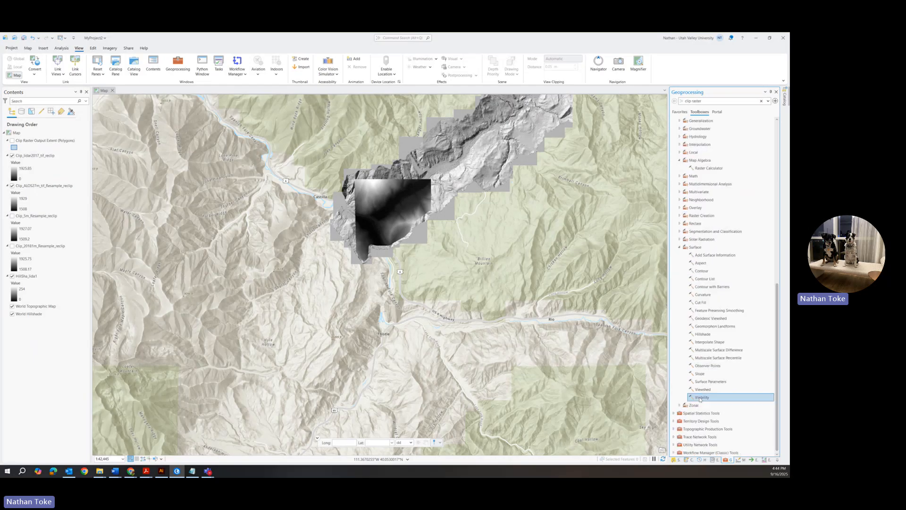
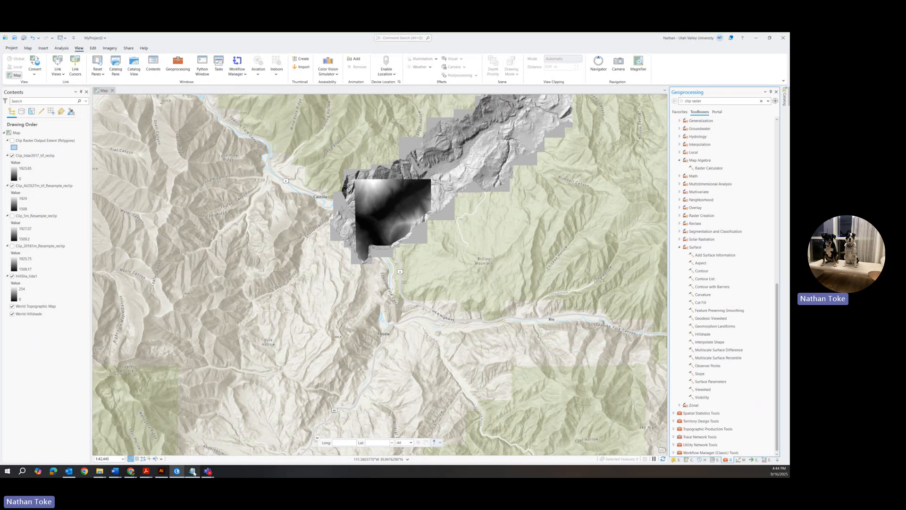
Open the Raster Calculator from the Map Algebra group of the Spatial Analyst Tools
mouse_move(193, 472)
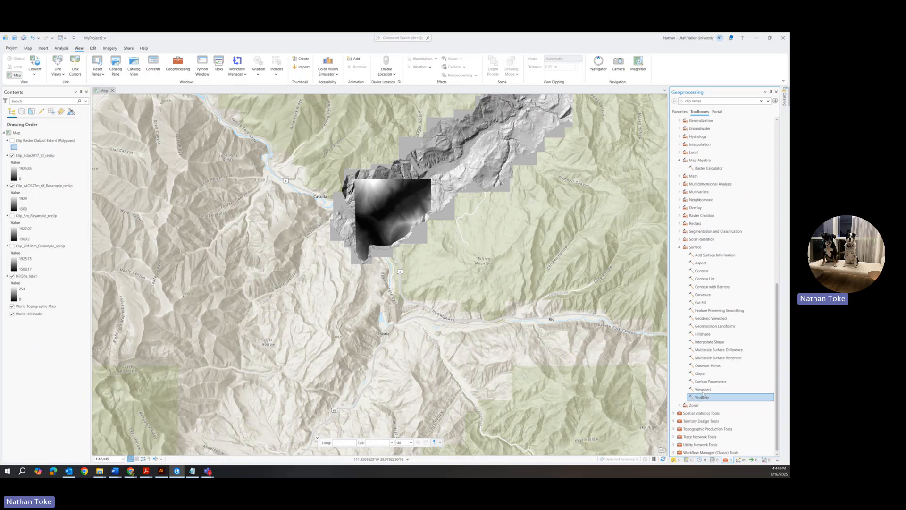
click(701, 374)
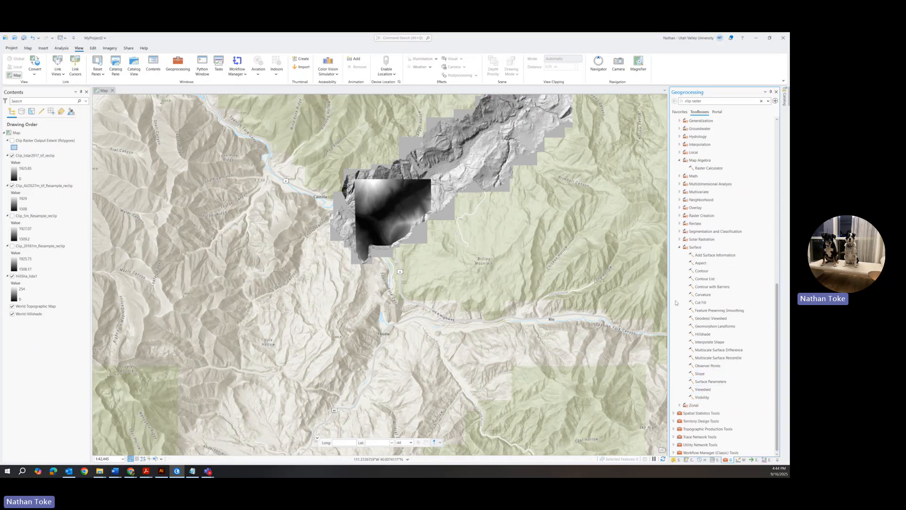
click(697, 406)
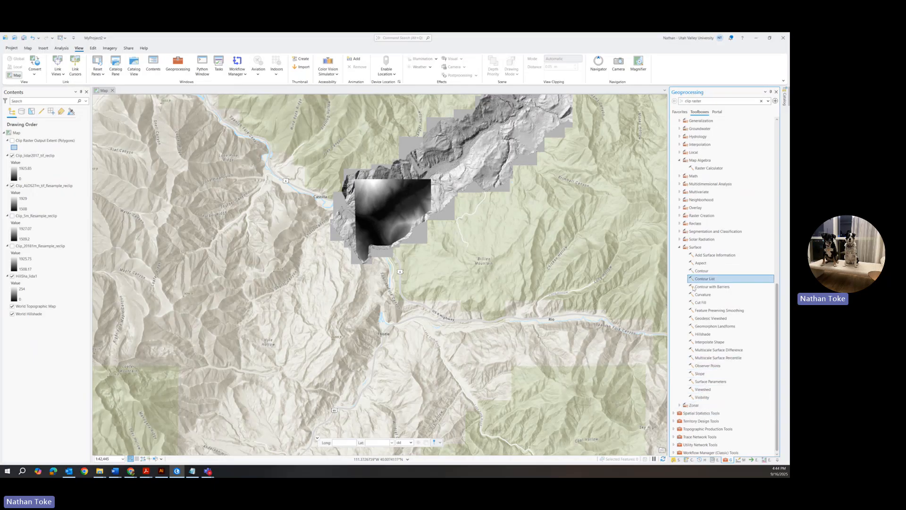
scroll(708, 248, up, 3)
click(673, 156)
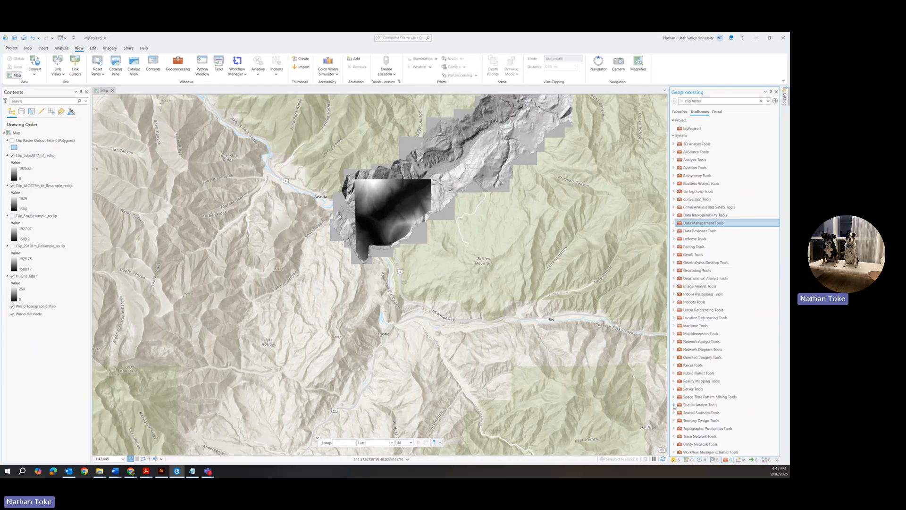
click(674, 406)
scroll(690, 383, down, 3)
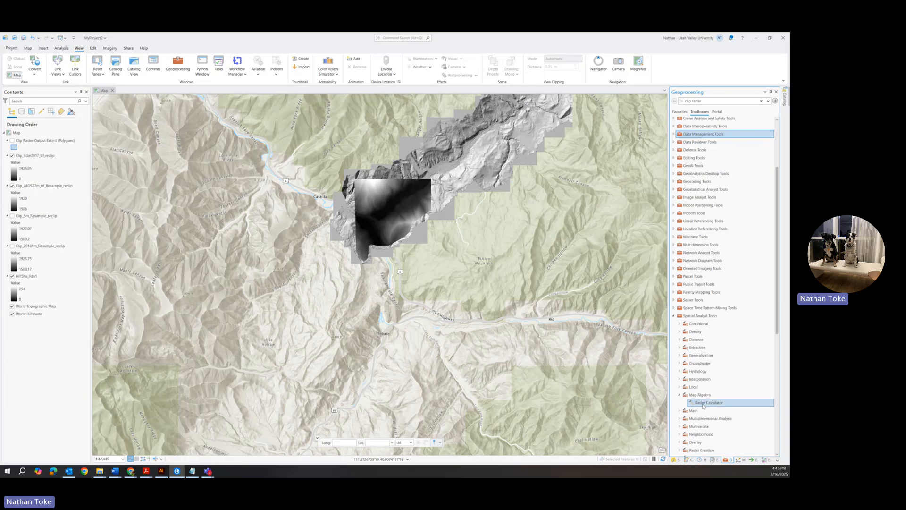
click(704, 404)
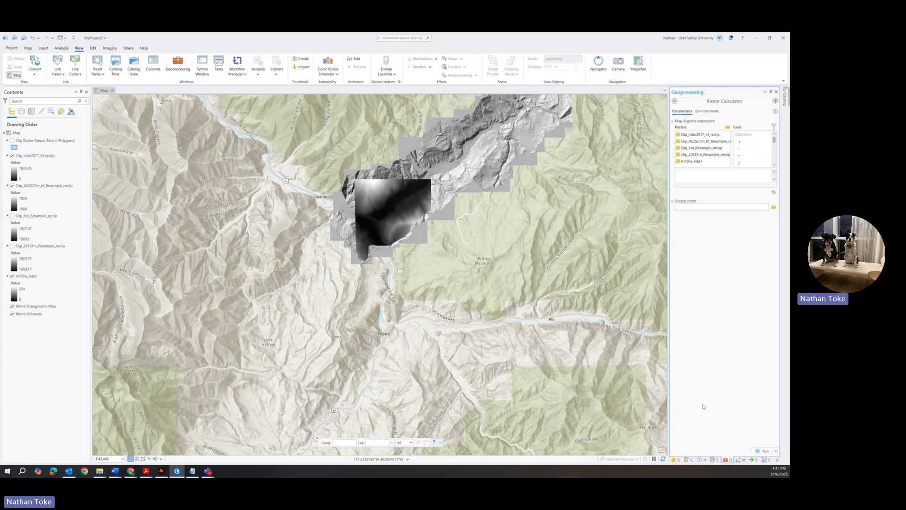
Subtract Clip_lidar2017_tif_reclip from Clip_20181m_Resample_reclip with the Raster Calculator, saving the output raster as diff18_17
double_click(705, 154)
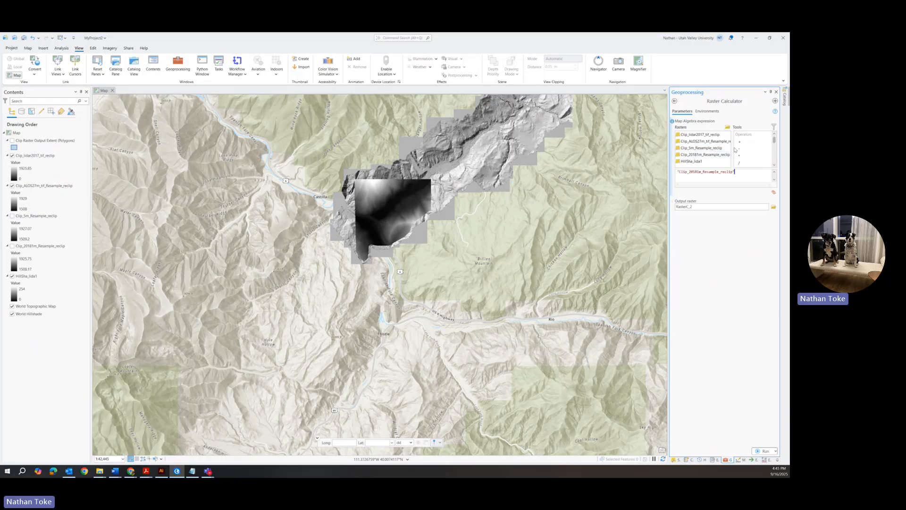
double_click(739, 148)
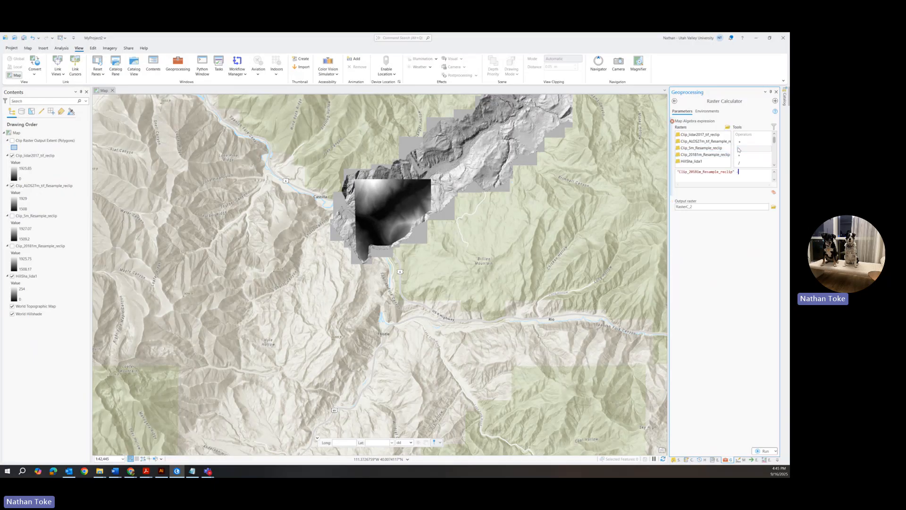
double_click(691, 136)
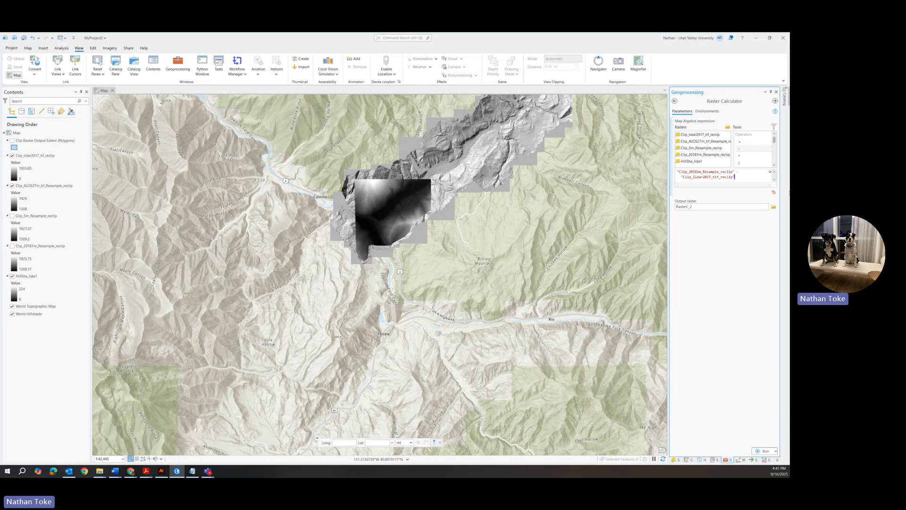
click(703, 207)
double_click(756, 208)
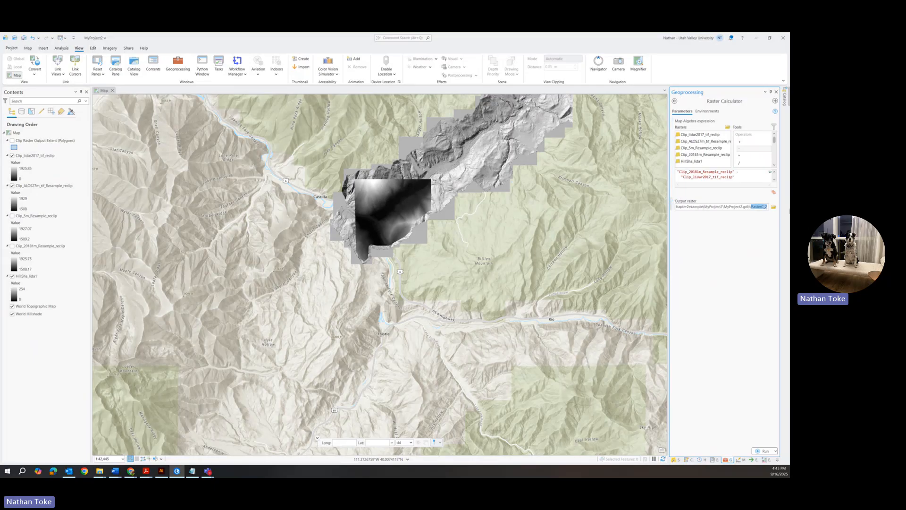
text(diff18_17)
click(765, 451)
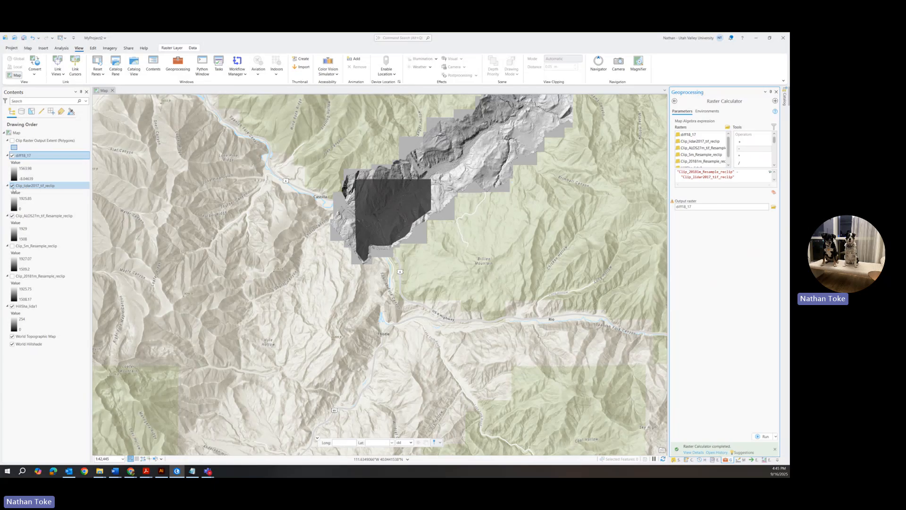
Examine the bright and dark anomalies in the diff18_17 raster around the river valley at close range
scroll(397, 209, up, 1)
scroll(397, 208, up, 4)
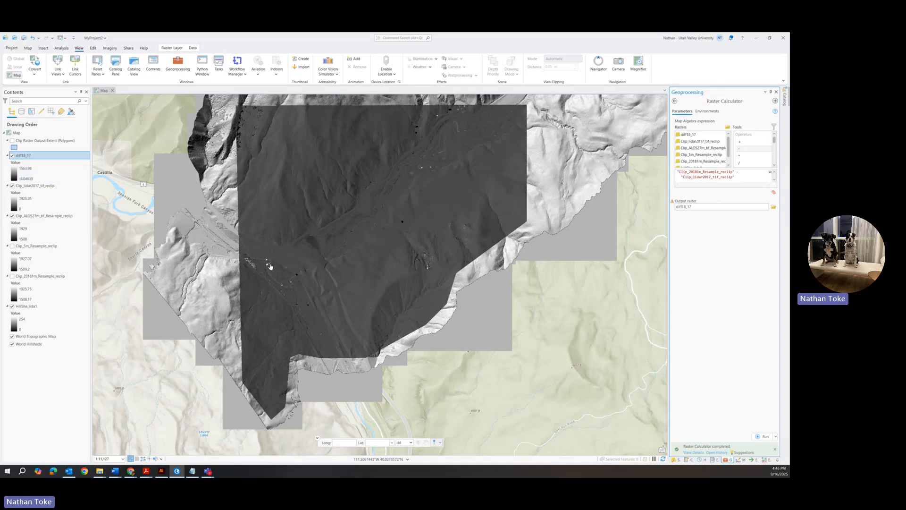
scroll(268, 266, up, 5)
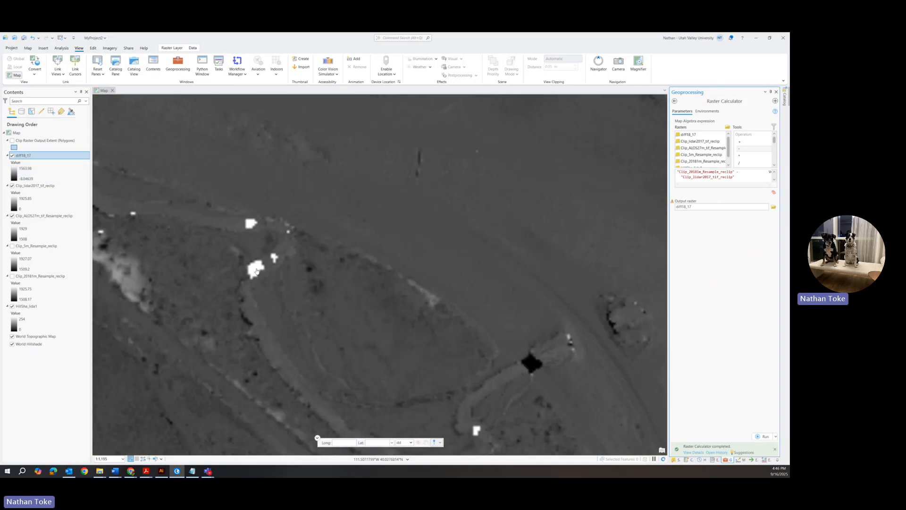
scroll(252, 226, down, 4)
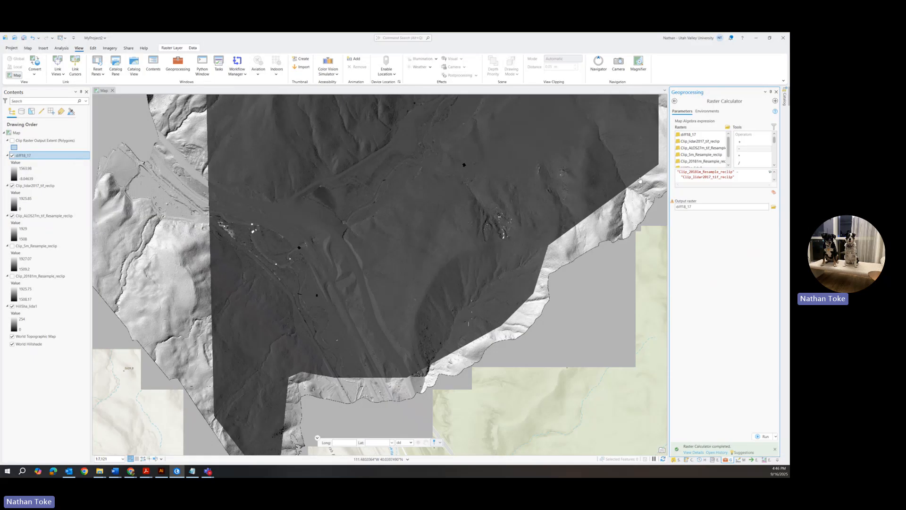
Replace the Raster Calculator expression with Con("diff18_17"<1000,"diff18_17") to keep only differences below 1000
scroll(759, 150, down, 3)
scroll(768, 147, down, 3)
drag(742, 177, 671, 172)
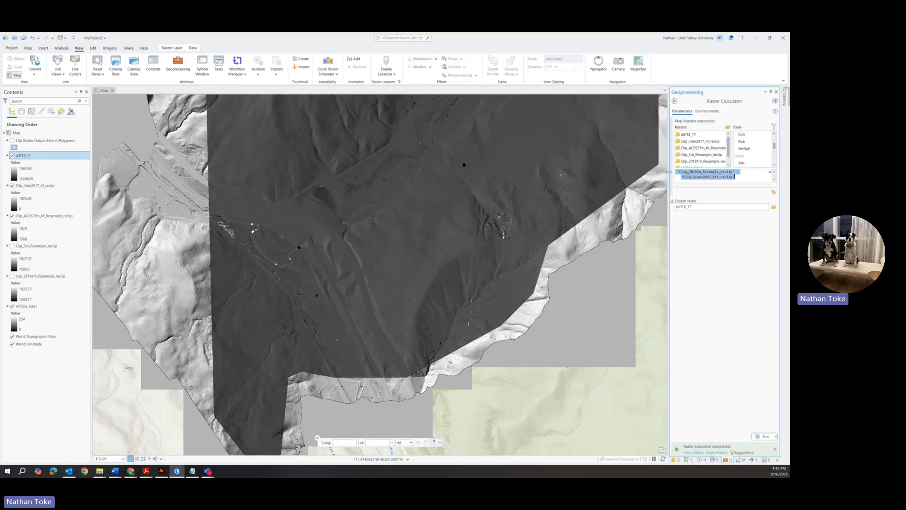
key(Delete)
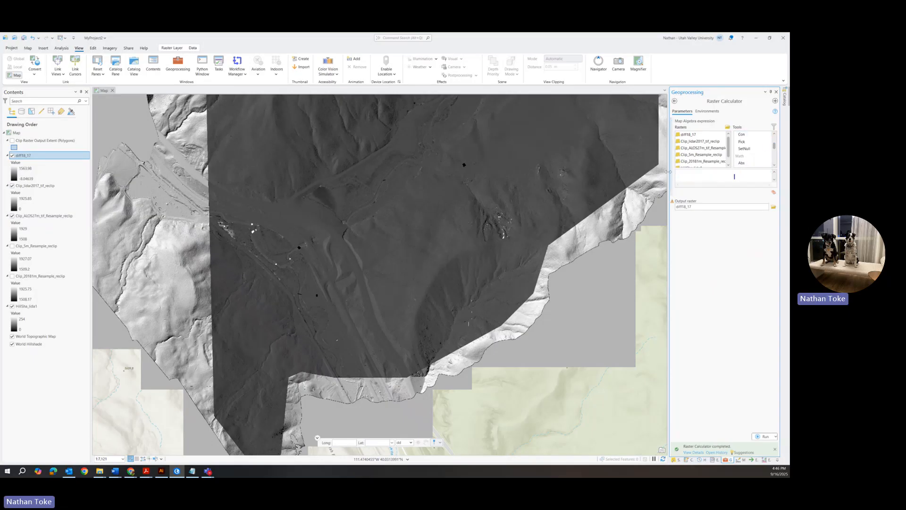
click(750, 136)
double_click(750, 136)
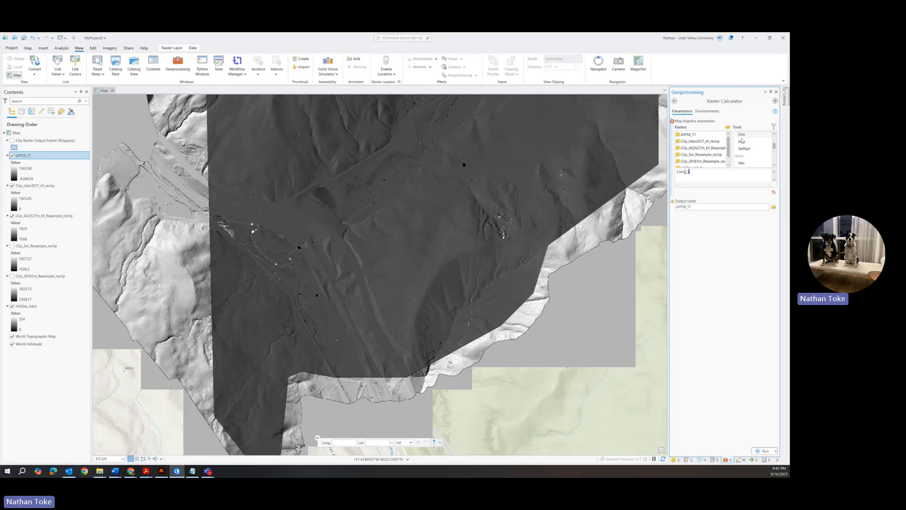
double_click(697, 135)
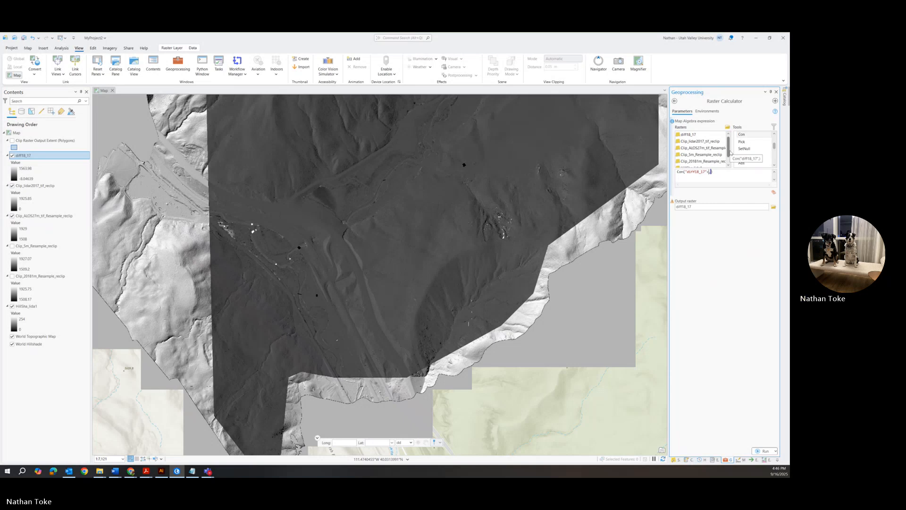
text(1000)
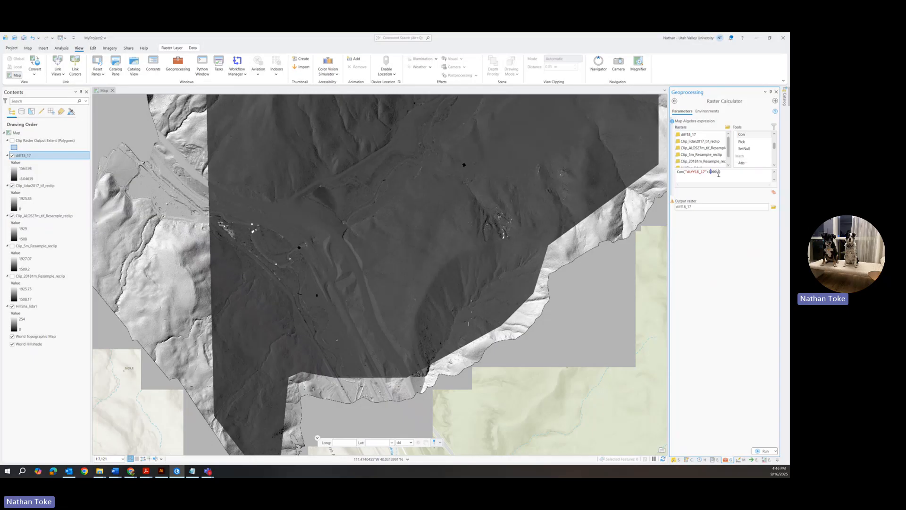
click(700, 135)
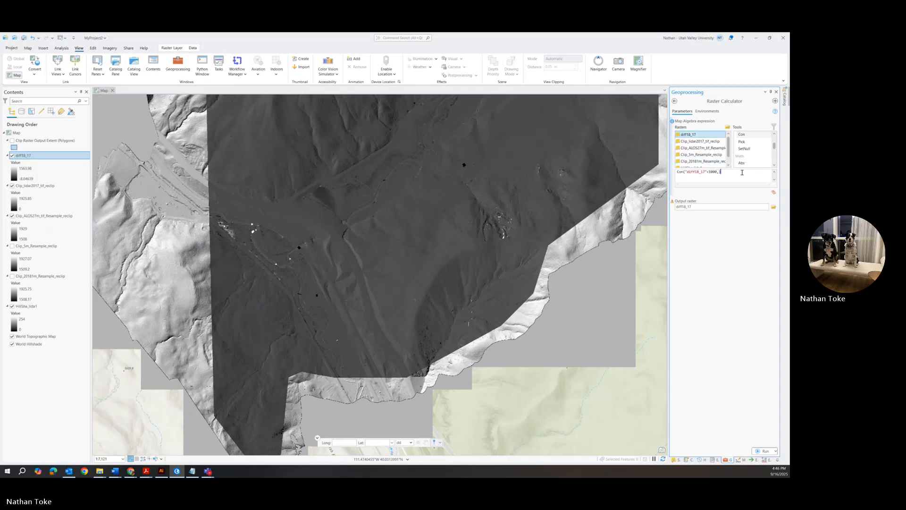
double_click(691, 136)
text())
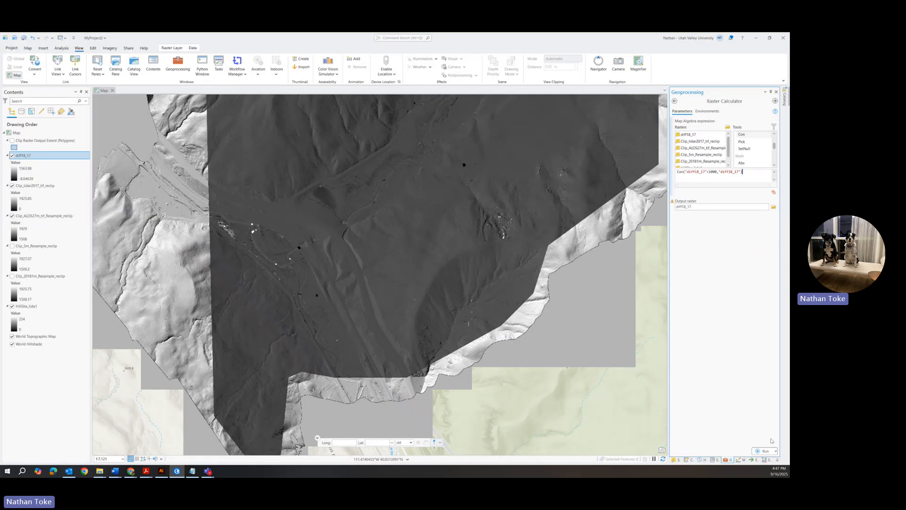
Name the output raster diff18_17cut and run the conditional calculation
click(697, 206)
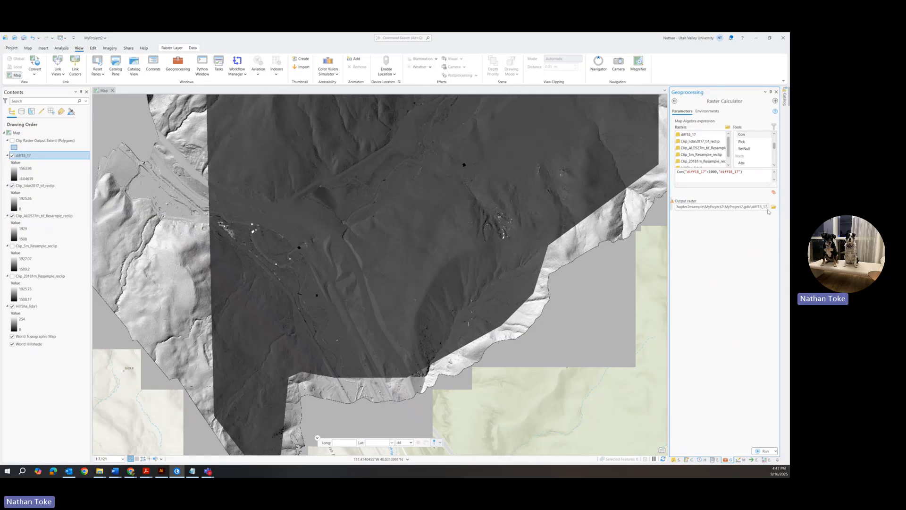
text(c)
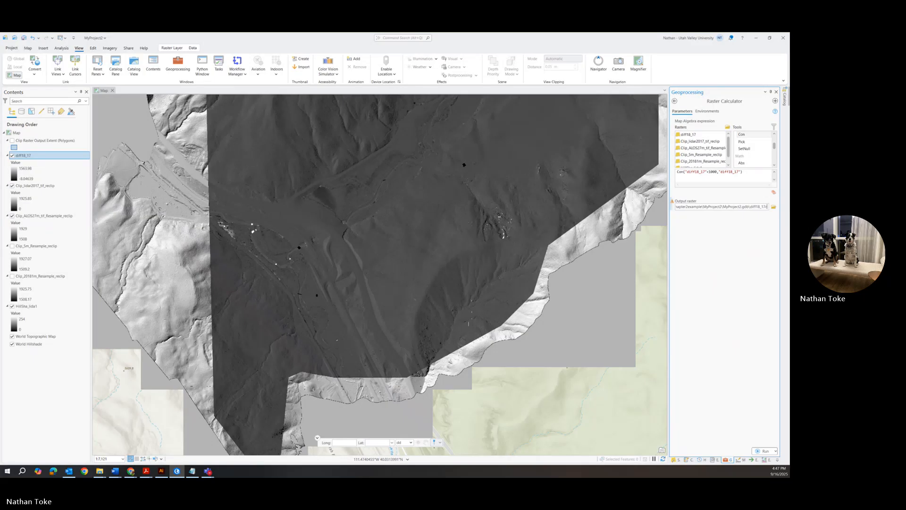
text(ut)
click(764, 451)
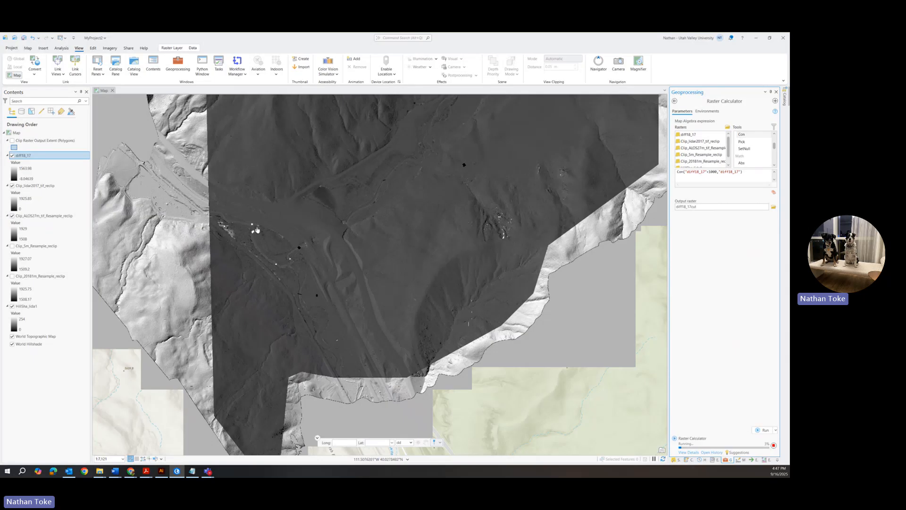
Inspect the diff18_17cut raster along its northern edge and the river valley for remaining extreme values
drag(498, 204, 486, 330)
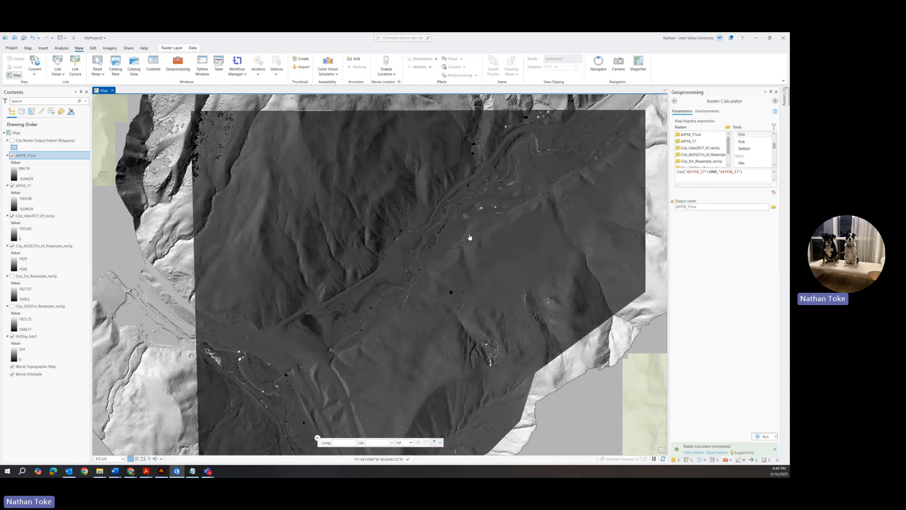
drag(467, 380, 442, 413)
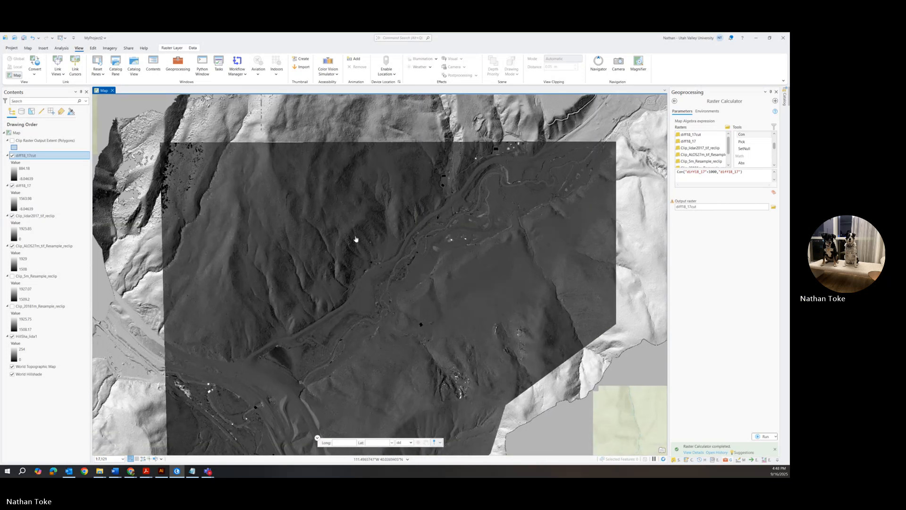
scroll(356, 239, up, 5)
scroll(359, 271, down, 5)
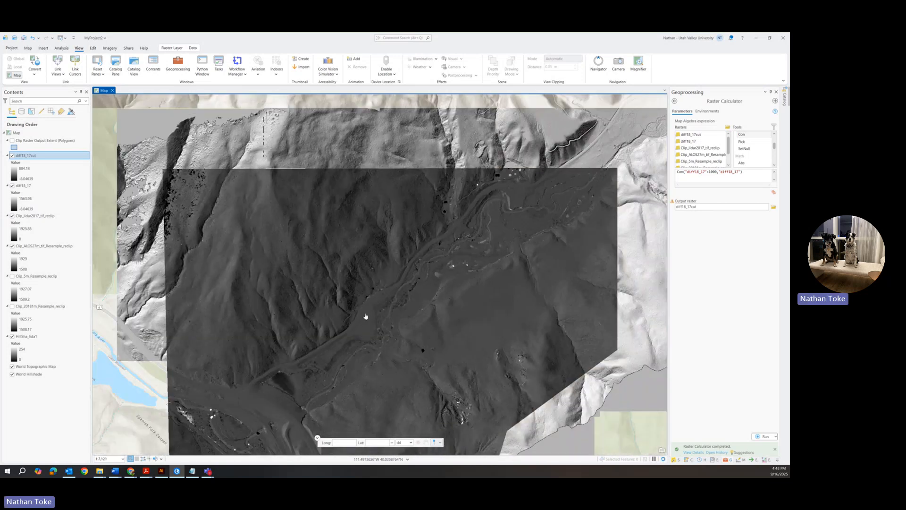
Replace the Raster Calculator expression with "Clip_20181m_Resample_reclip" - "Clip_ALOS27m_tif_Resample_reclip"
drag(366, 316, 372, 243)
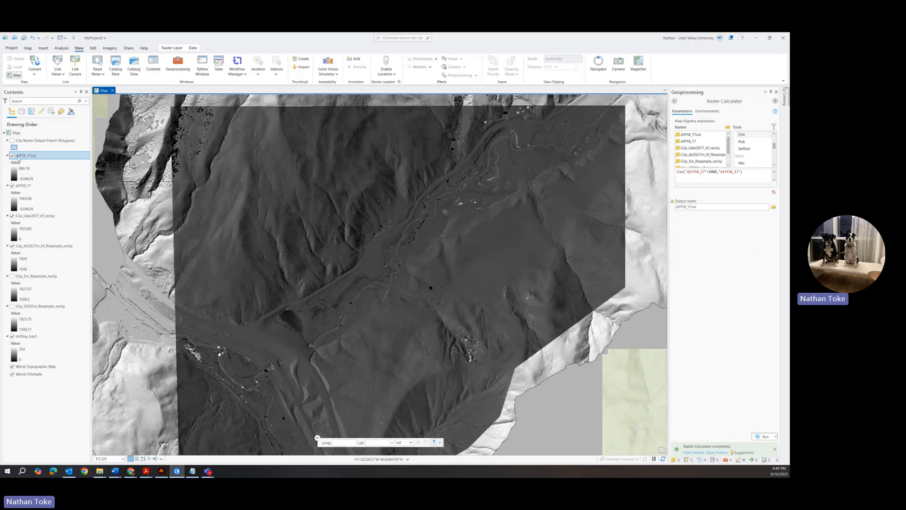
triple_click(735, 173)
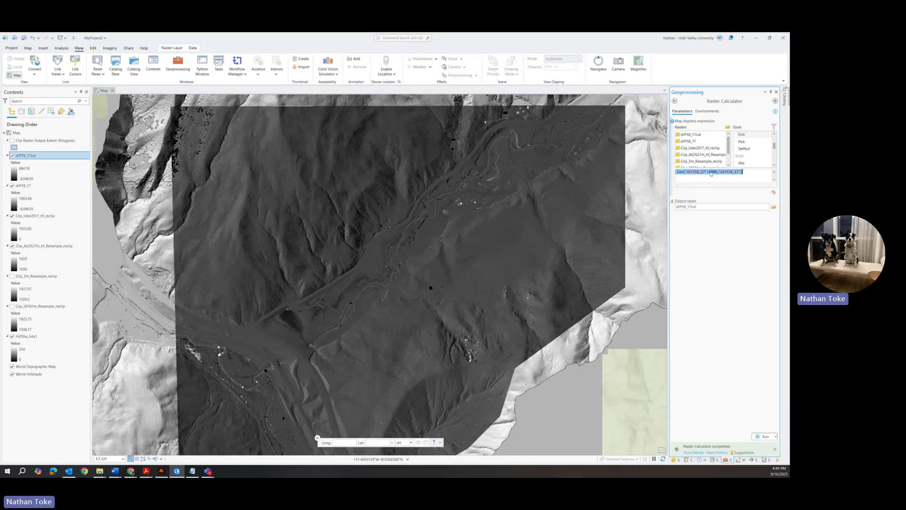
click(747, 172)
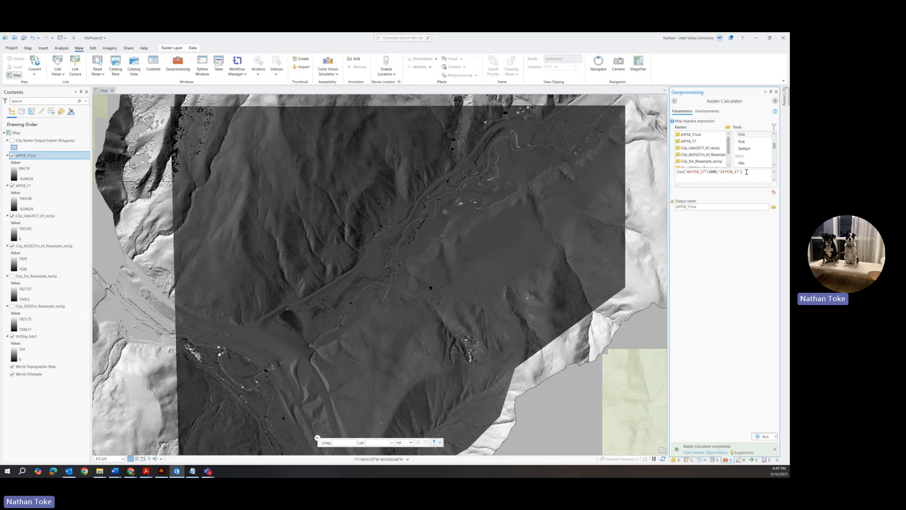
drag(747, 172, 676, 172)
key(BackSpace)
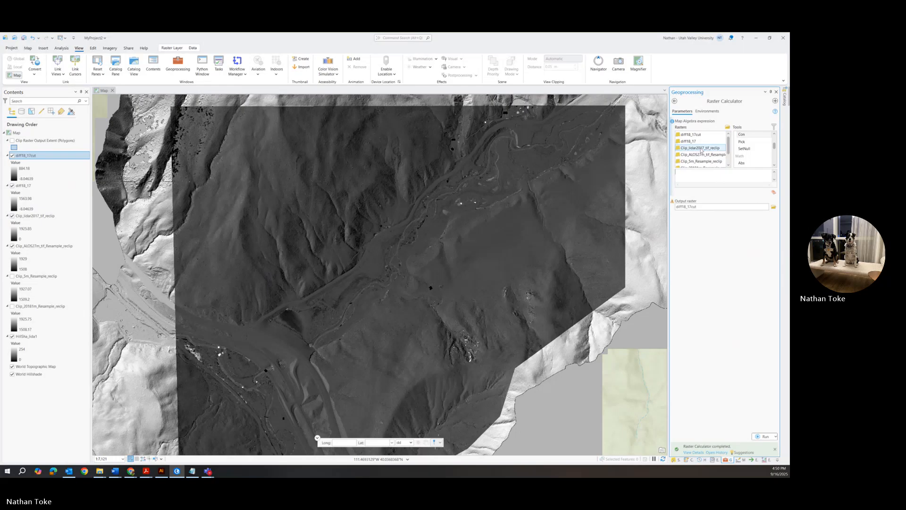
scroll(708, 165, down, 1)
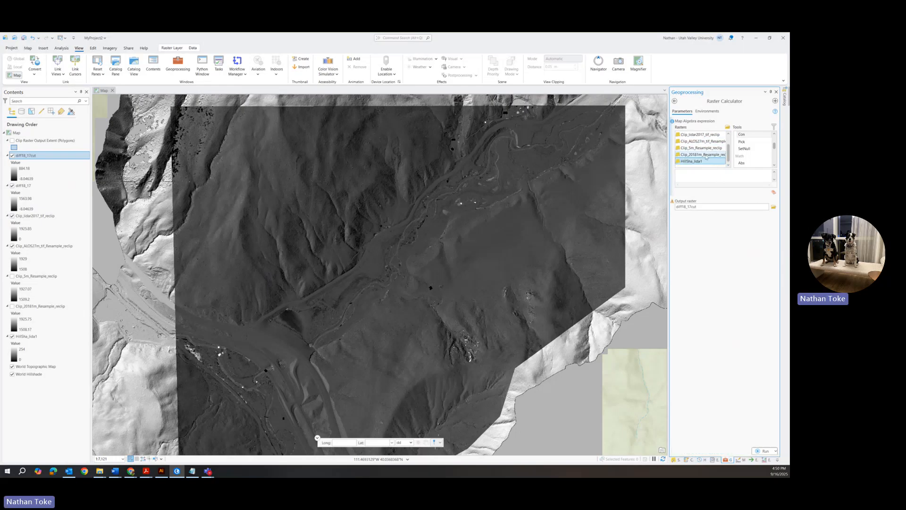
double_click(711, 154)
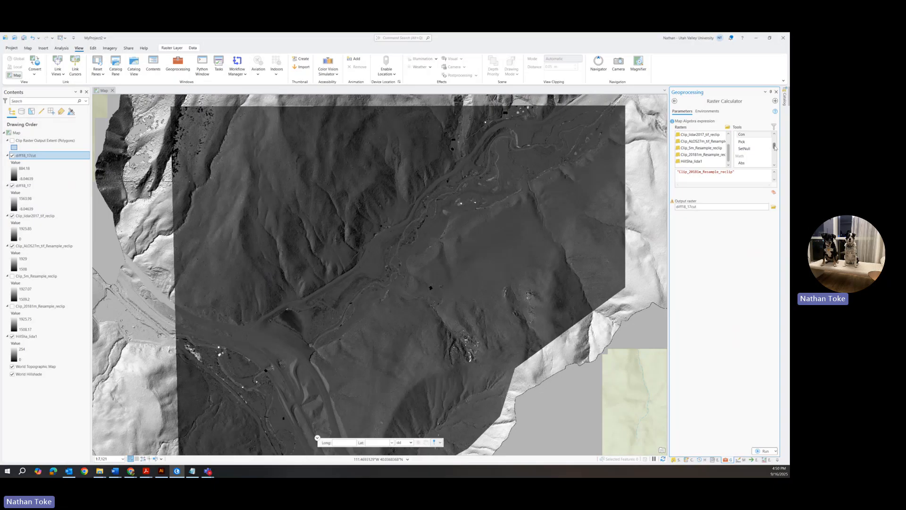
drag(775, 146, 775, 138)
double_click(739, 149)
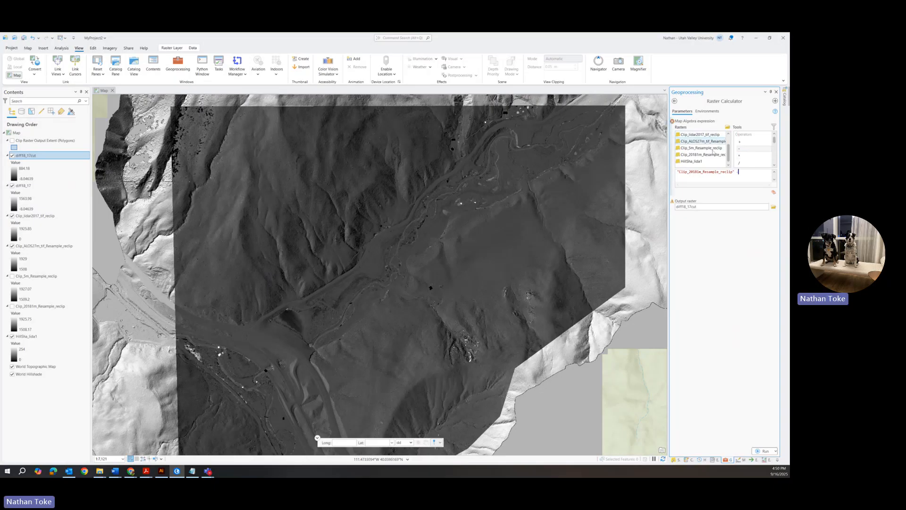
double_click(707, 142)
Name the output raster diff18_11 and run the subtraction
click(691, 208)
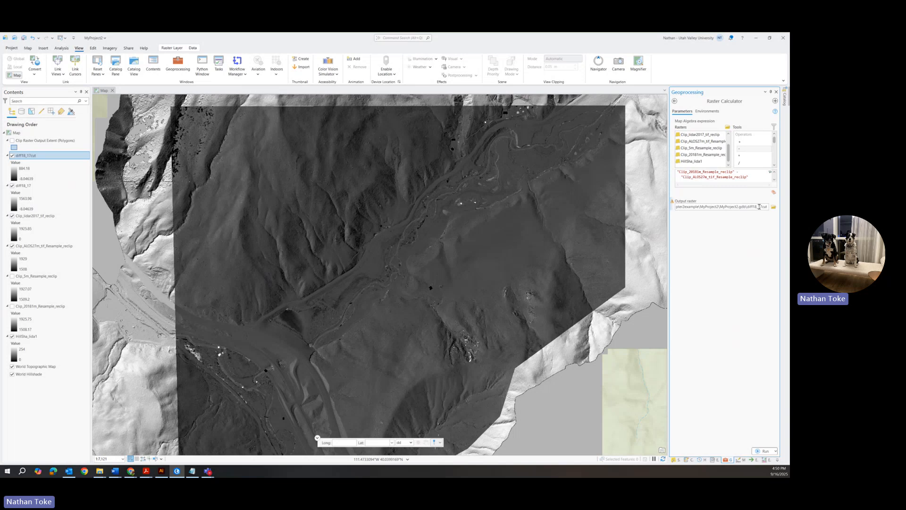
click(762, 207)
key(BackSpace)
text(1)
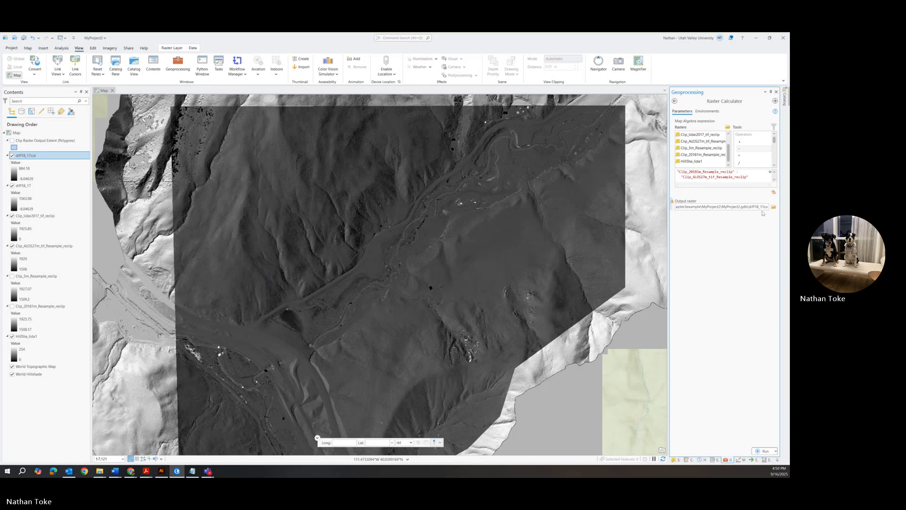
drag(764, 206, 770, 210)
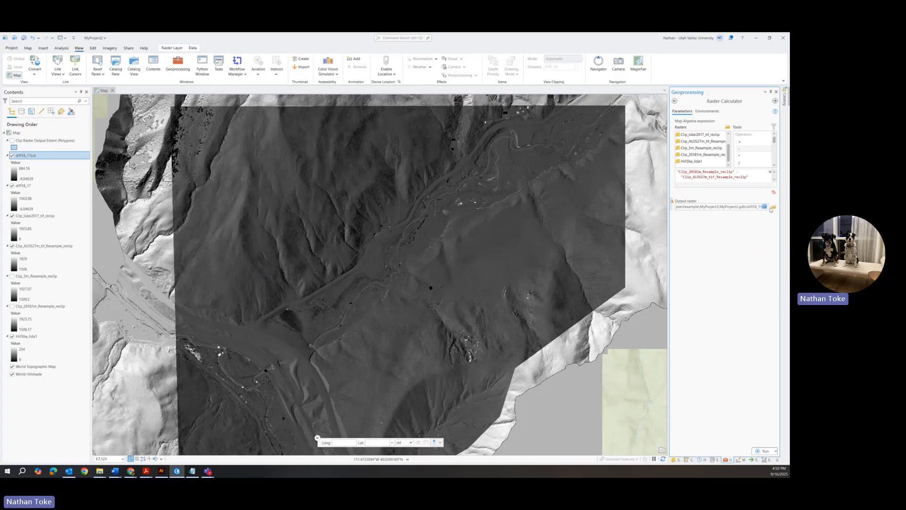
key(BackSpace)
click(764, 451)
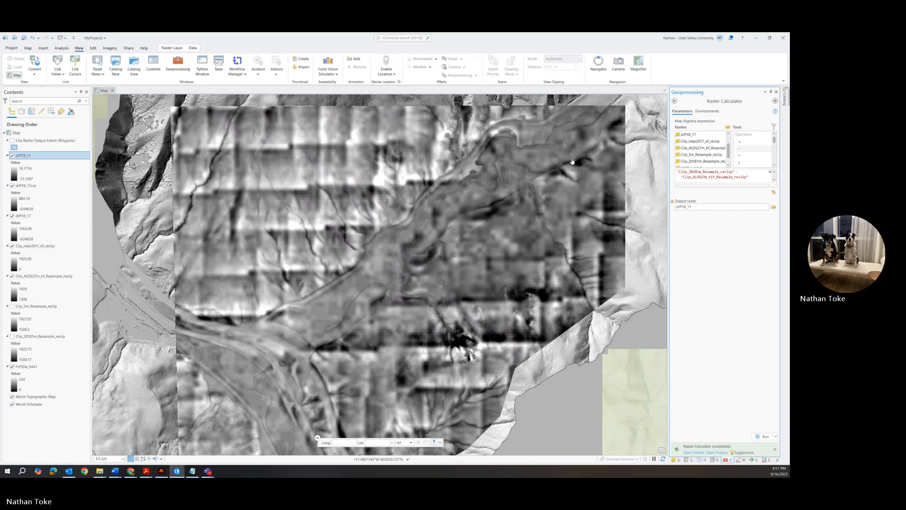
Change the subtracted raster in the expression to "Clip_5m_Resample_reclip"
drag(751, 179, 669, 180)
key(BackSpace)
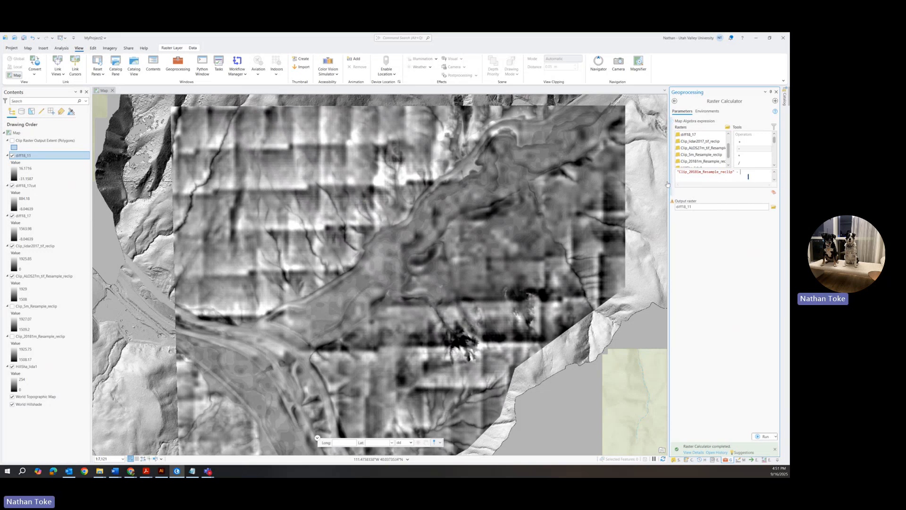
double_click(701, 154)
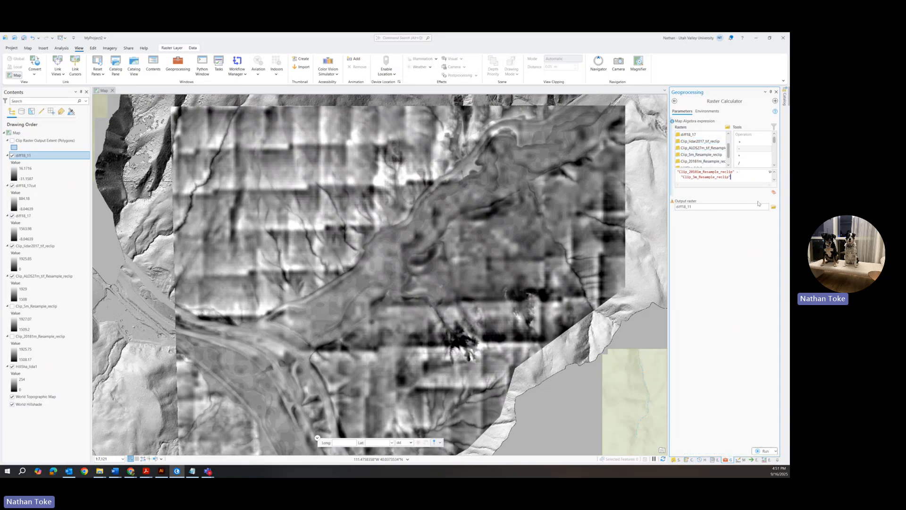
Name the output raster diff18_06 and run the calculation
click(695, 207)
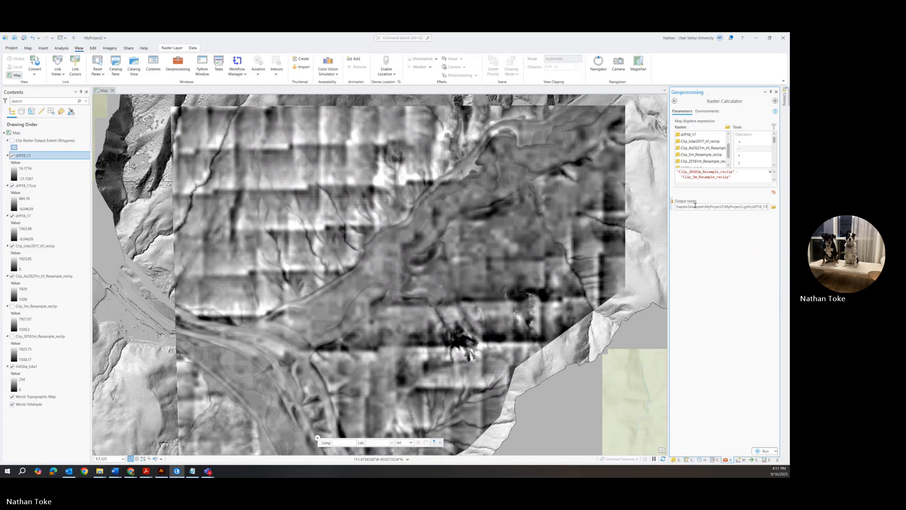
drag(763, 206, 775, 208)
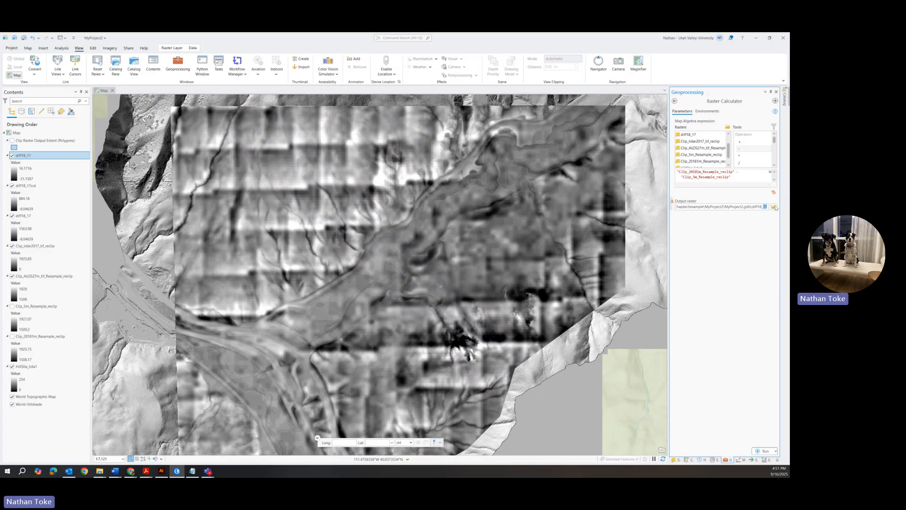
text(06)
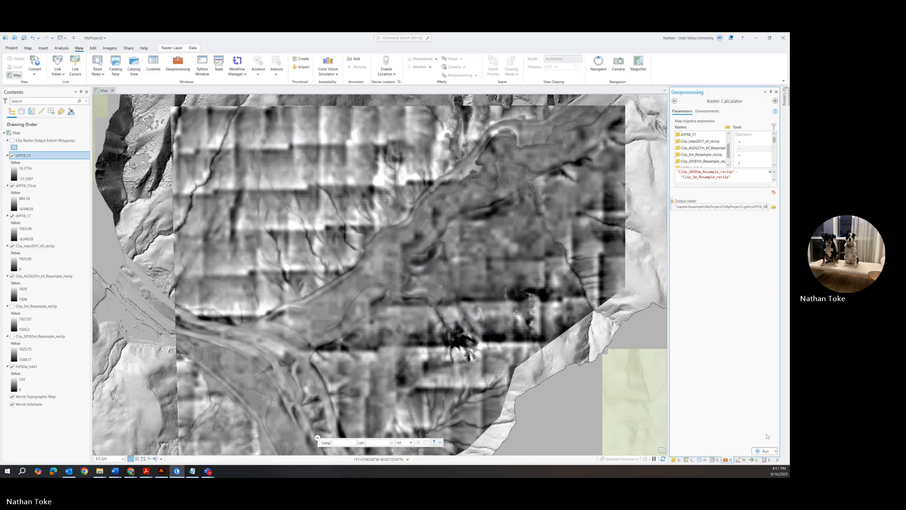
click(765, 451)
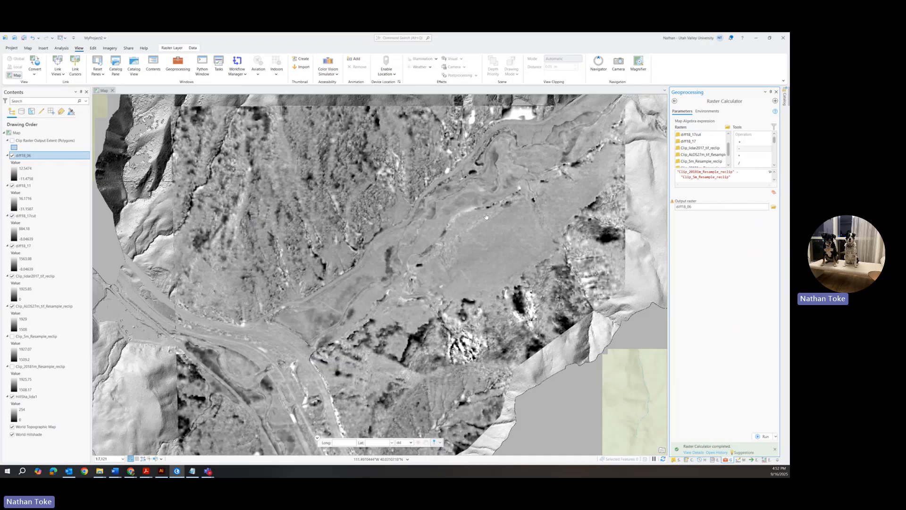
Hide the Clip_ALOS27m_tif_Resample_reclip, Clip_lidar2017_tif_reclip and diff18_17 layers
click(12, 306)
click(12, 276)
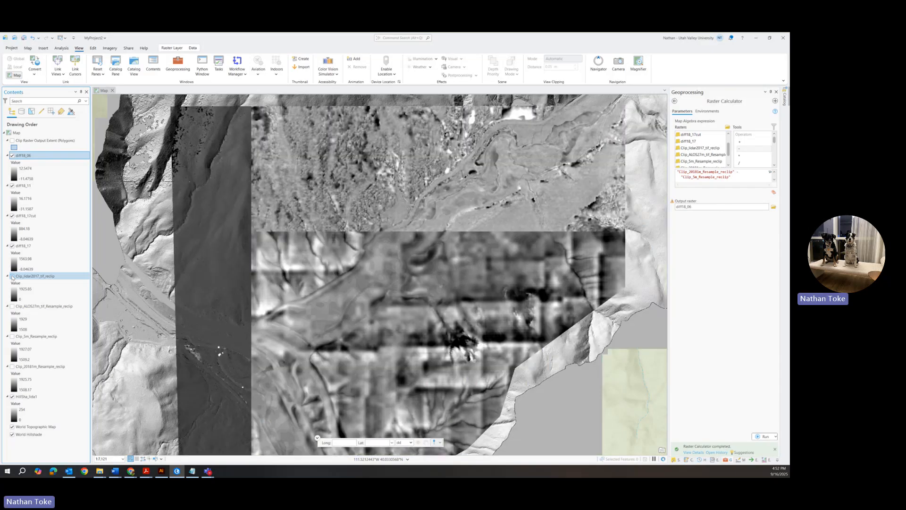
click(13, 245)
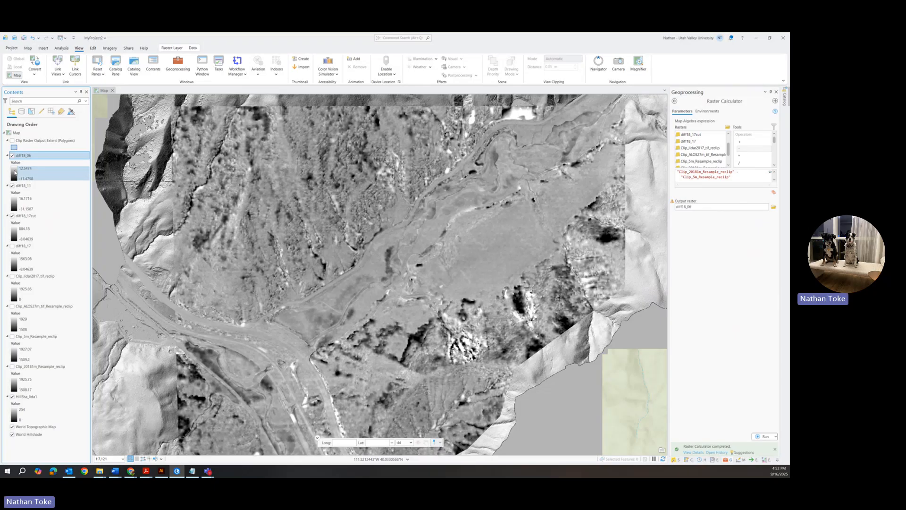
Apply a continuous brown-yellow-blue color scheme to the diff18_06 raster's stretch symbology
click(15, 173)
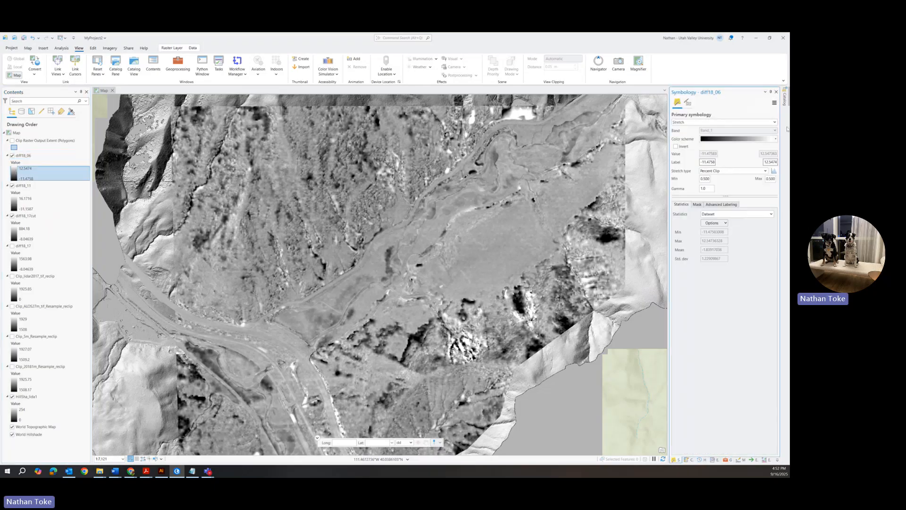
click(734, 138)
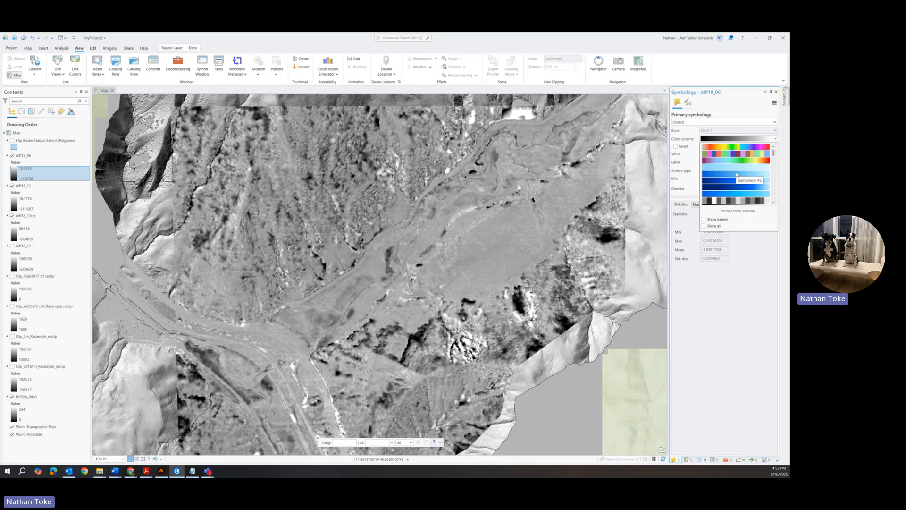
scroll(735, 167, down, 2)
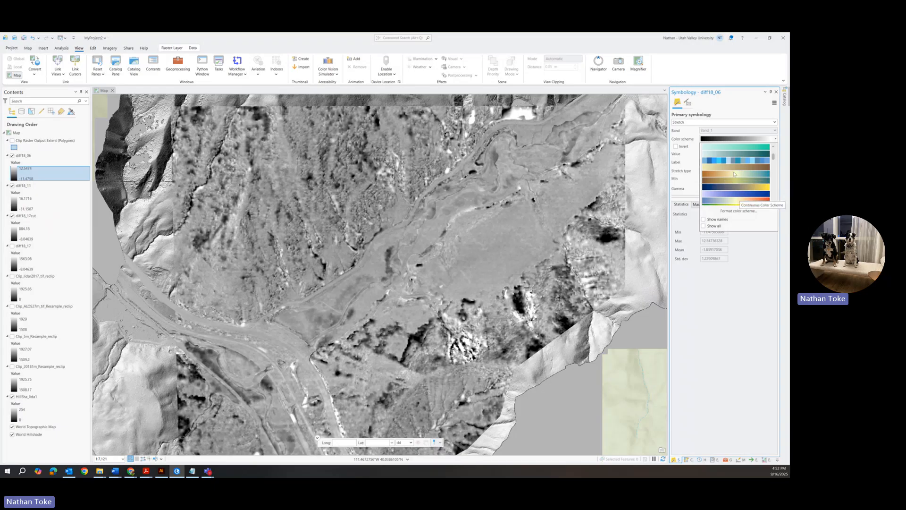
click(735, 177)
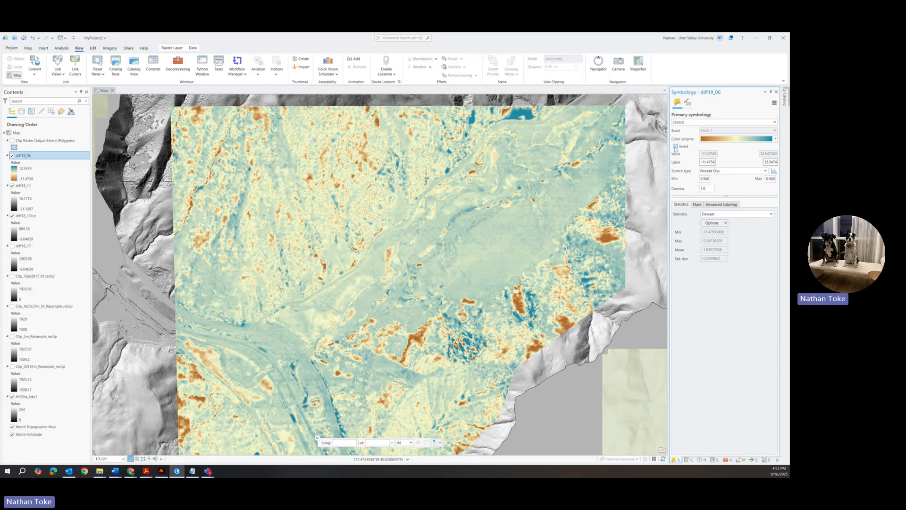
Try a green-yellow-red color scheme on diff18_06 and return to the brown-yellow-blue scheme
click(709, 140)
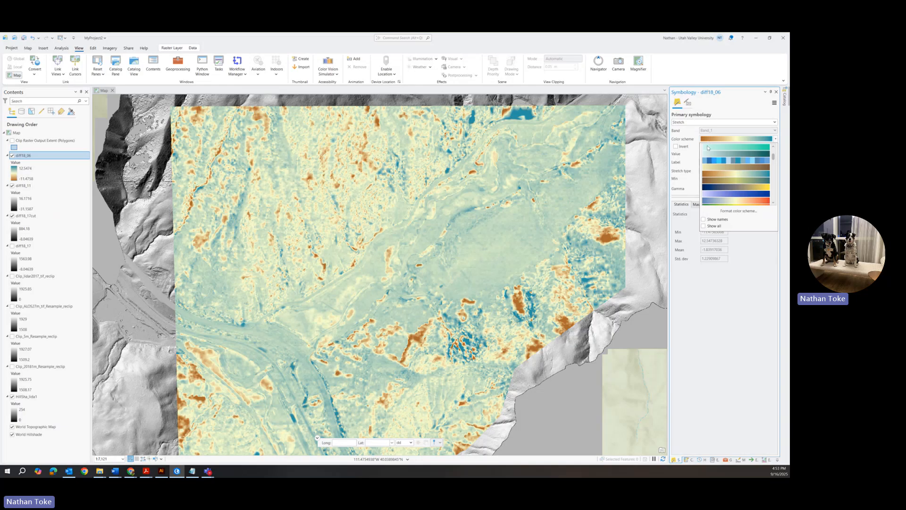
click(720, 168)
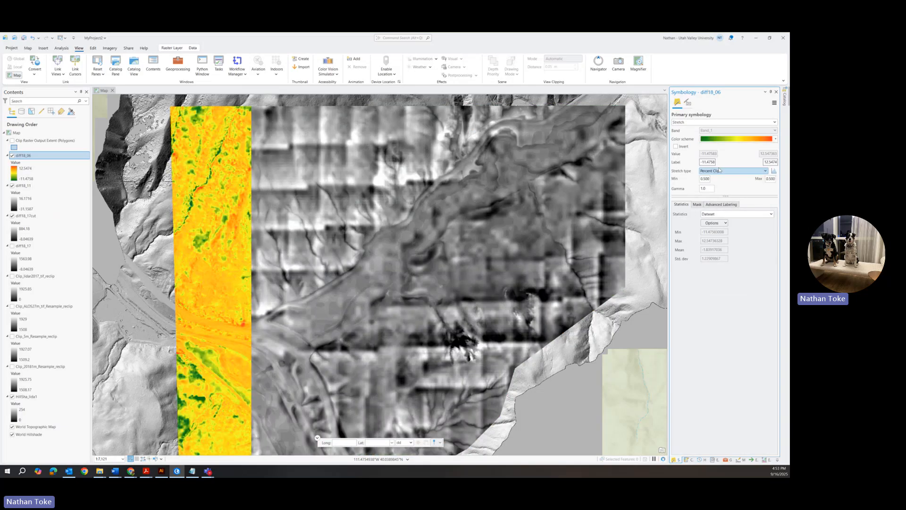
click(728, 139)
scroll(730, 166, down, 2)
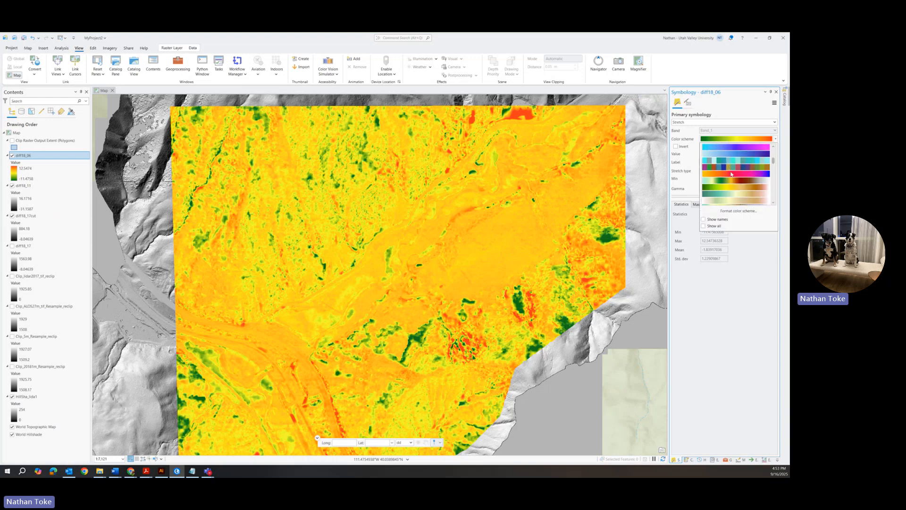
scroll(731, 175, down, 2)
scroll(743, 156, down, 2)
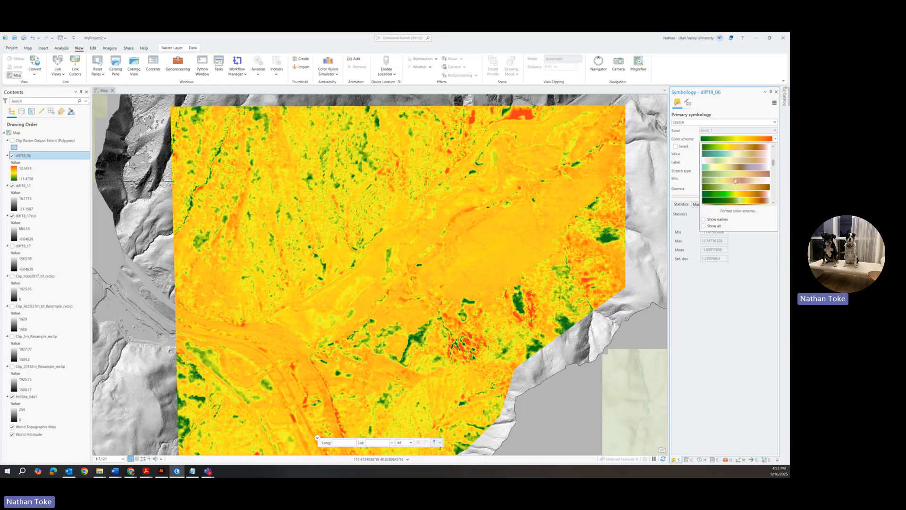
scroll(735, 182, up, 4)
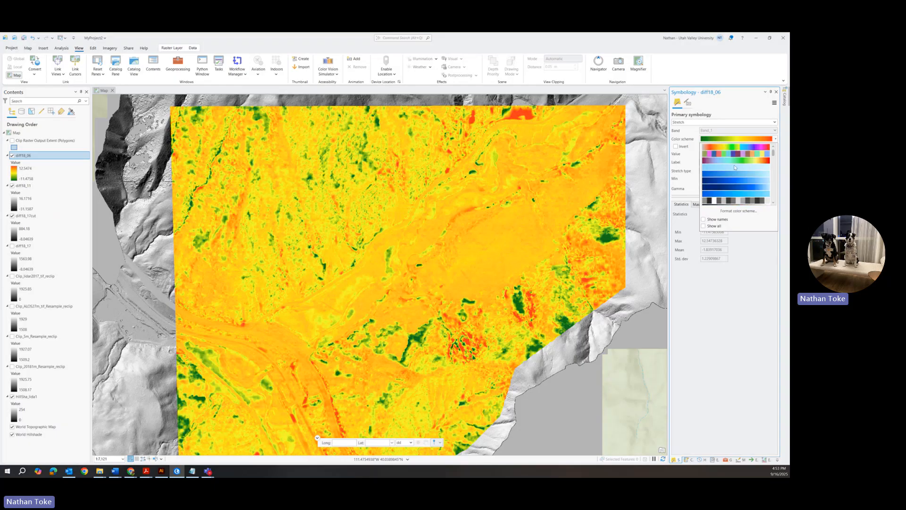
scroll(734, 173, down, 3)
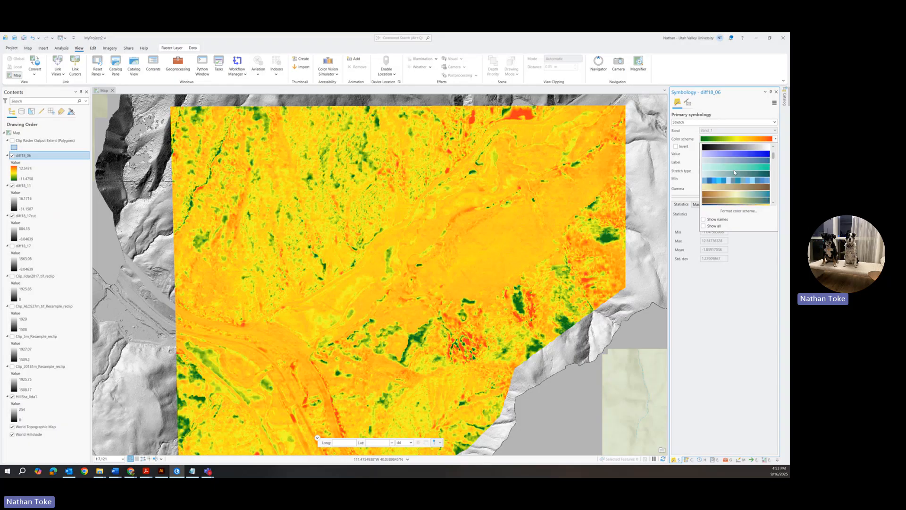
click(735, 194)
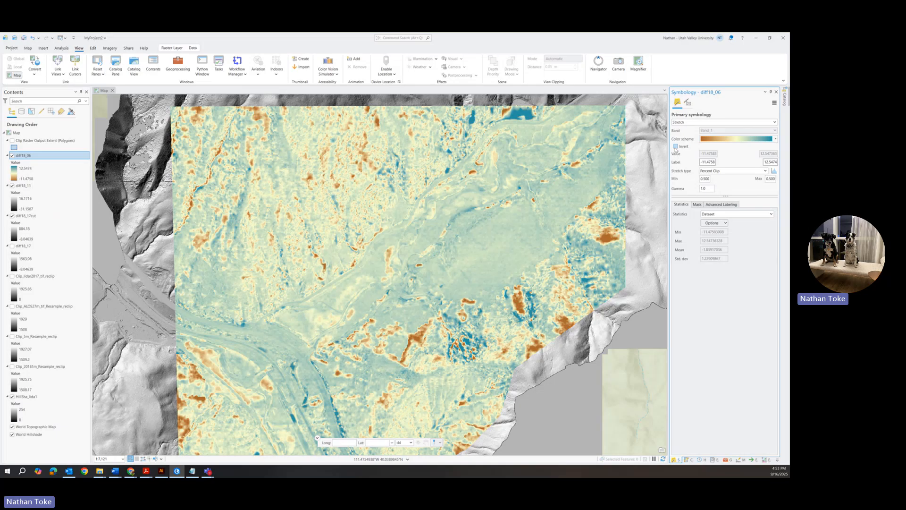
Invert the diff18_06 color scheme and set its stretch type to Standard Deviation
click(675, 146)
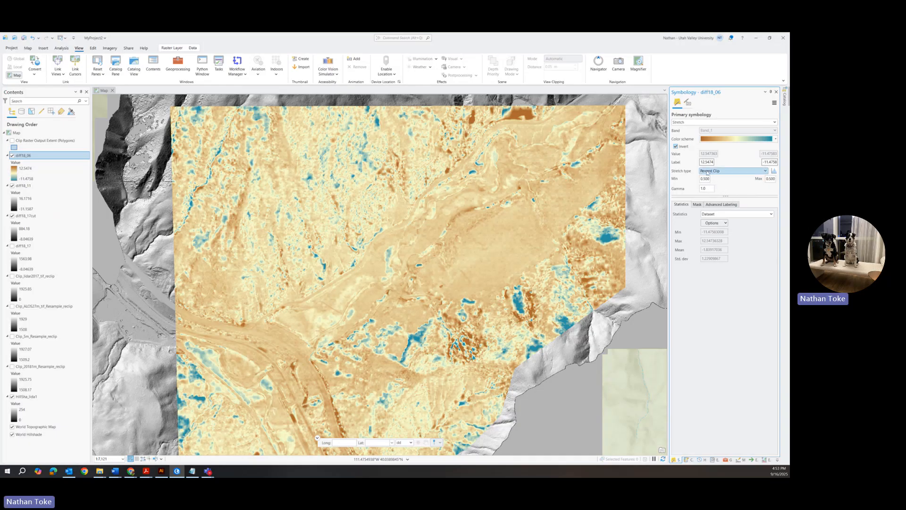
click(707, 171)
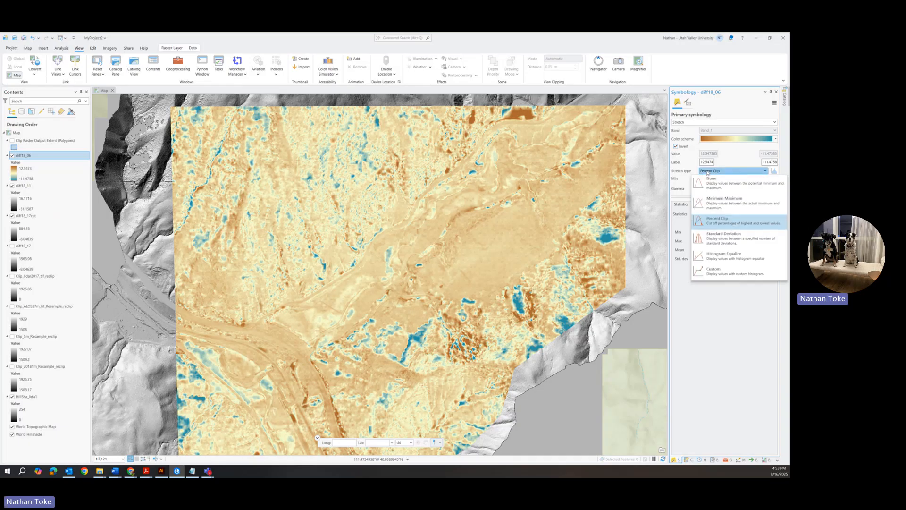
click(727, 241)
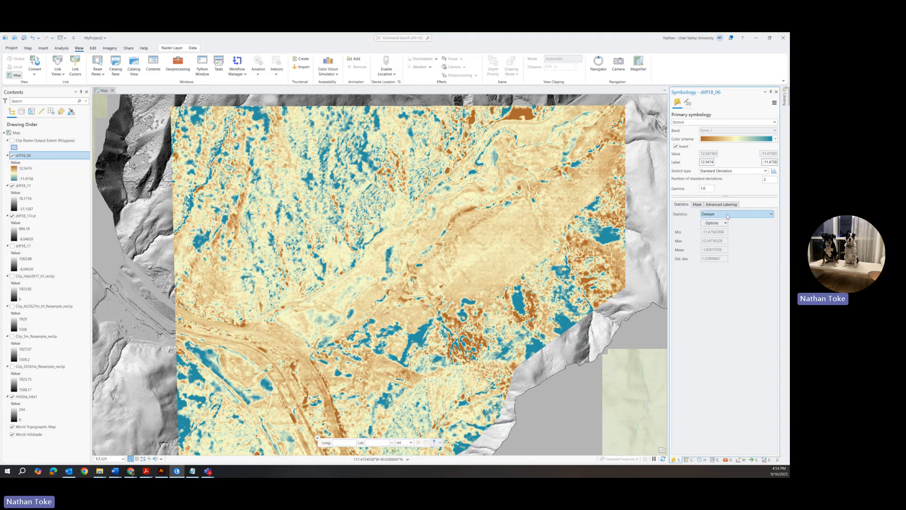
Switch the diff18_06 stretch statistics to Custom, with a minimum of -1 and a maximum of 1
click(727, 217)
click(725, 255)
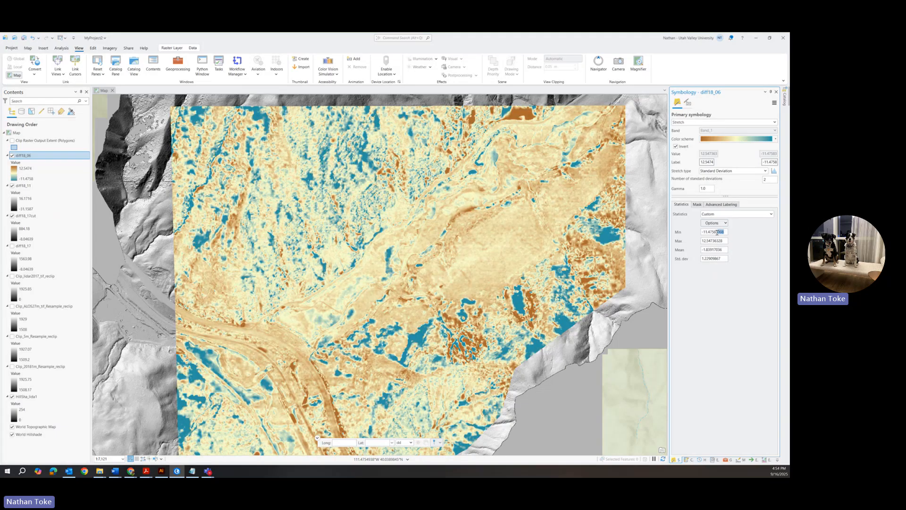
drag(724, 233, 708, 233)
key(BackSpace)
click(705, 241)
drag(704, 241, 732, 241)
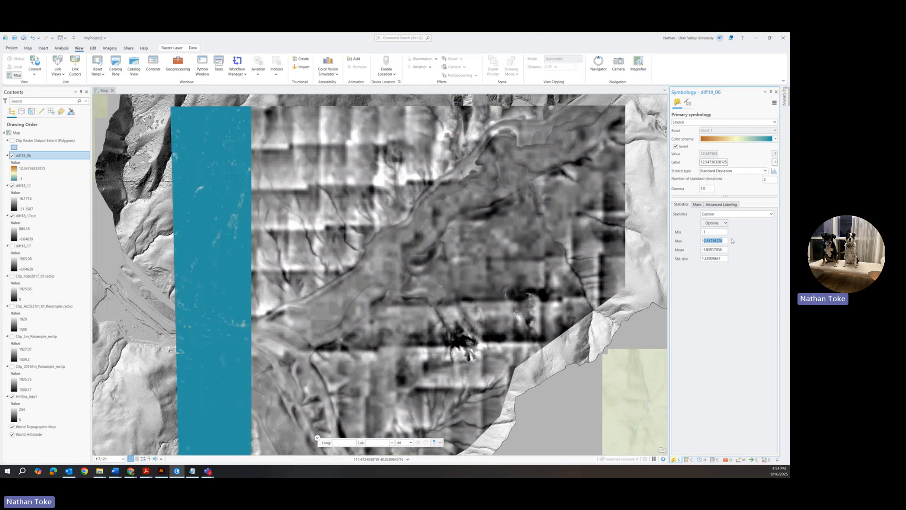
key(BackSpace)
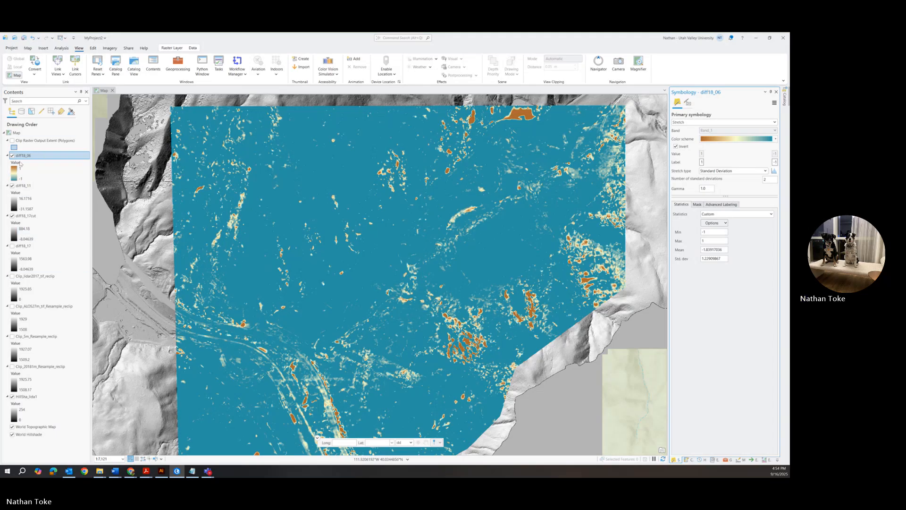
Hide the diff18_11 and diff18_17cut layers and check diff18_06 against the underlying hillshade
click(12, 184)
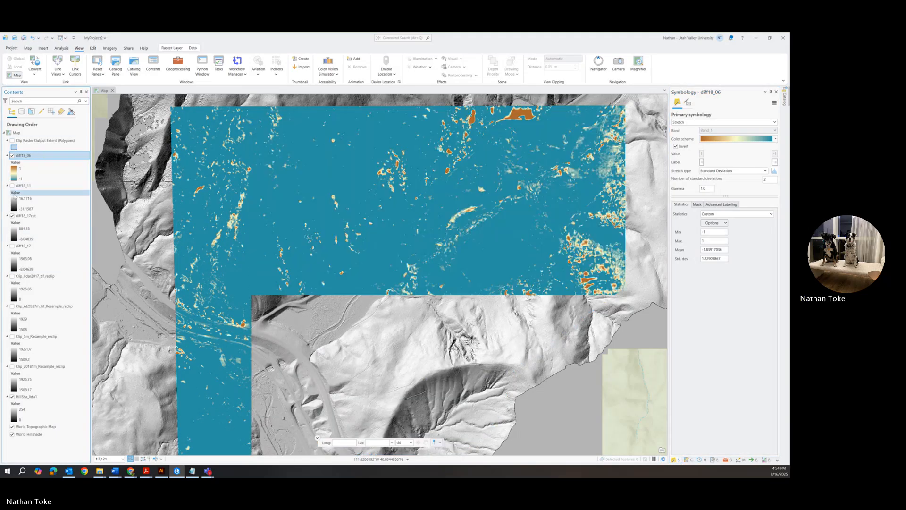
click(12, 216)
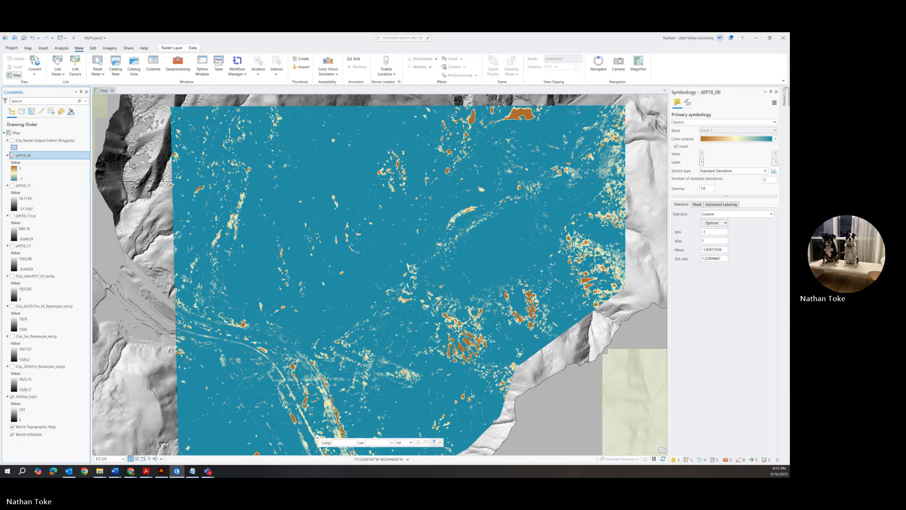
click(11, 155)
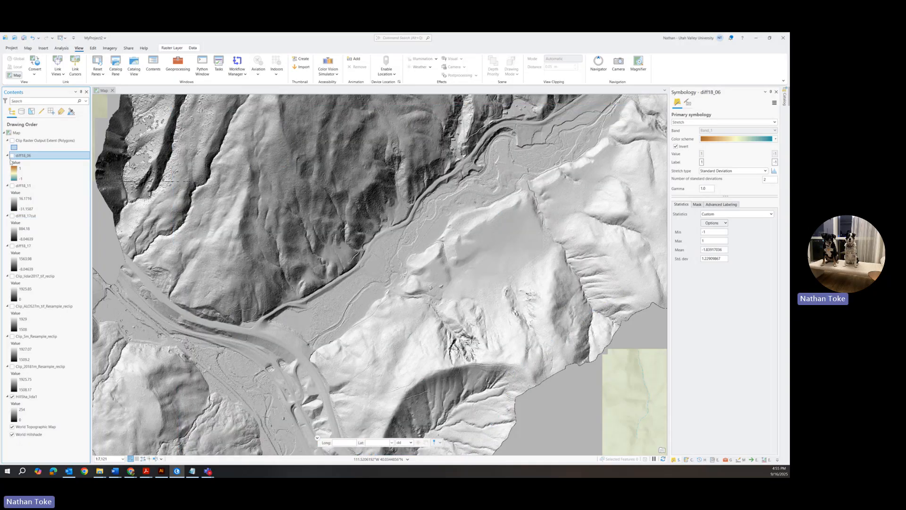
click(12, 156)
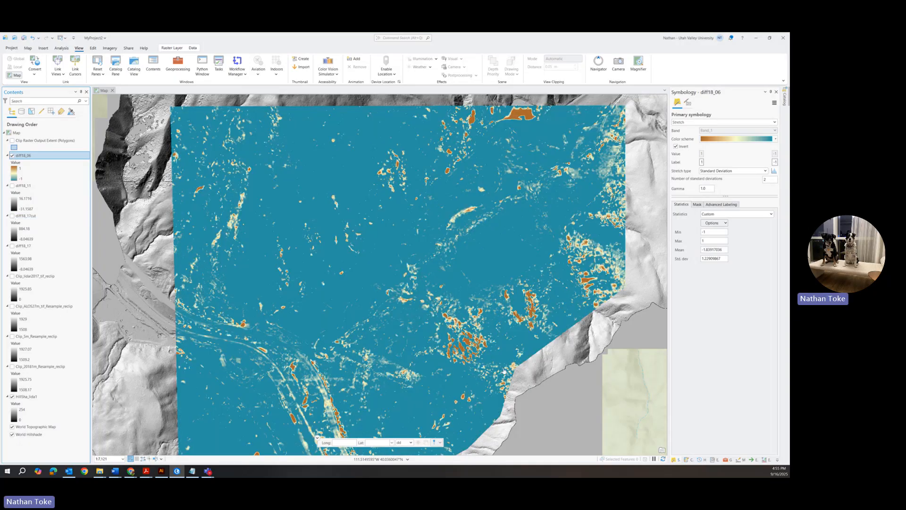
Toggle diff18_06 off and on repeatedly to compare the elevation-change pattern with the hillshade terrain
click(12, 156)
click(12, 155)
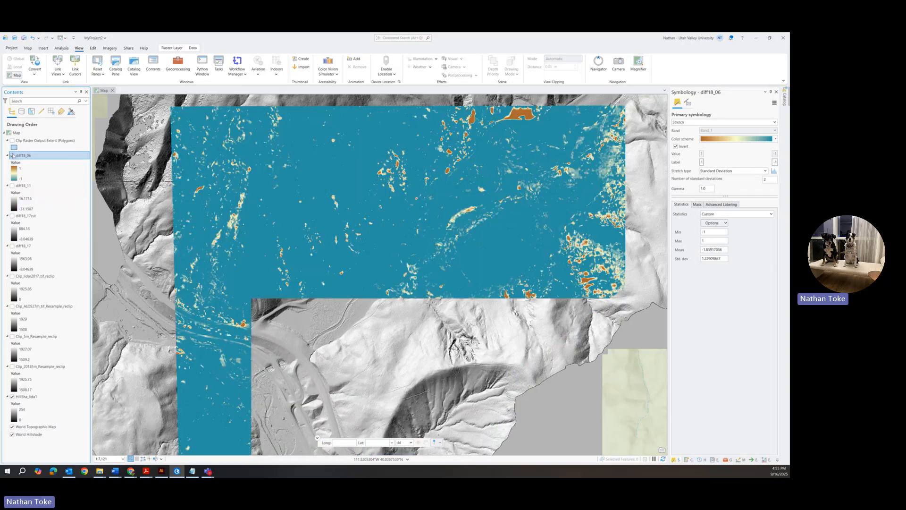
click(12, 156)
click(12, 155)
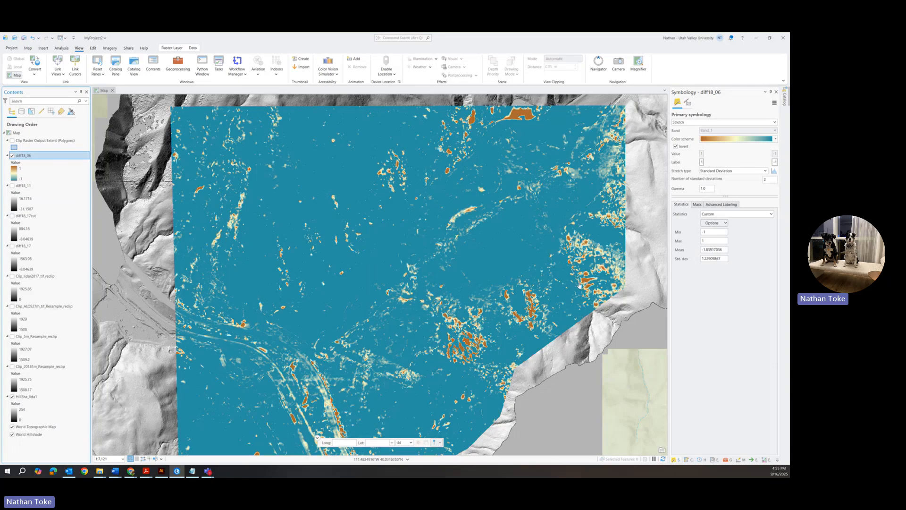
click(12, 155)
click(13, 155)
click(12, 156)
click(12, 156)
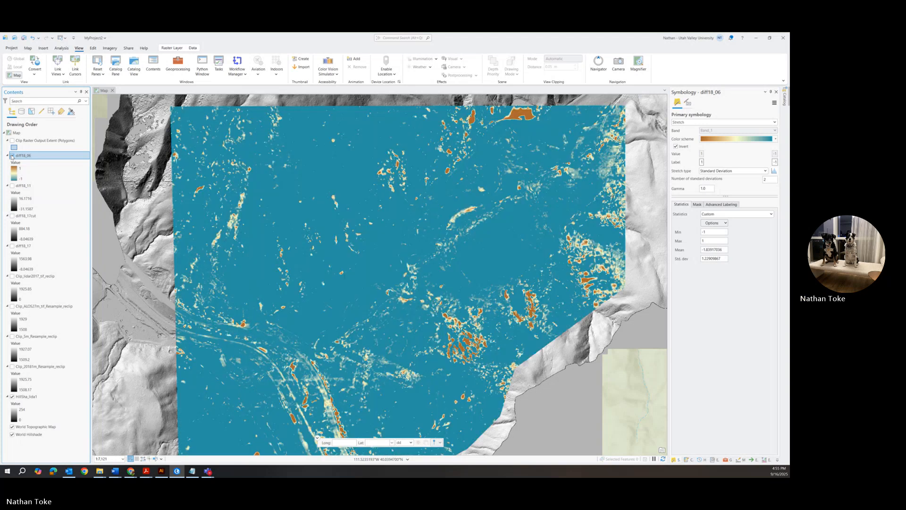
click(12, 156)
click(12, 156)
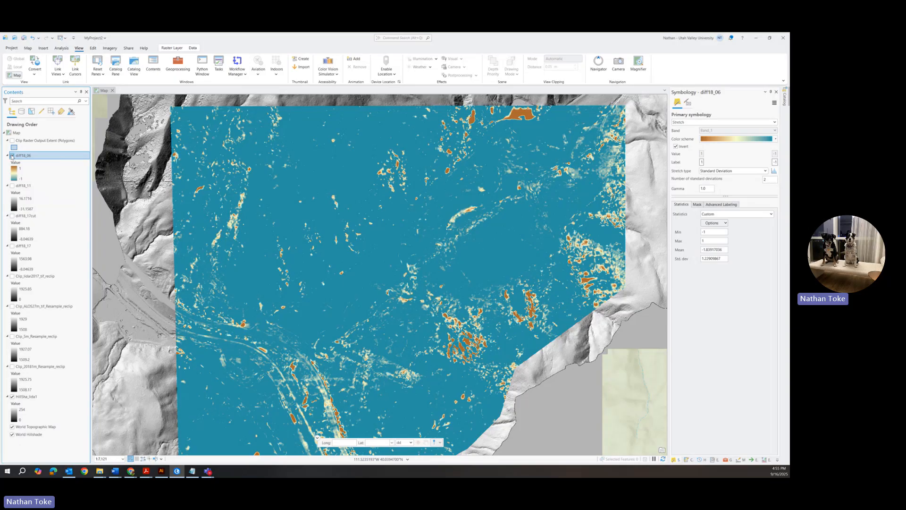
click(11, 155)
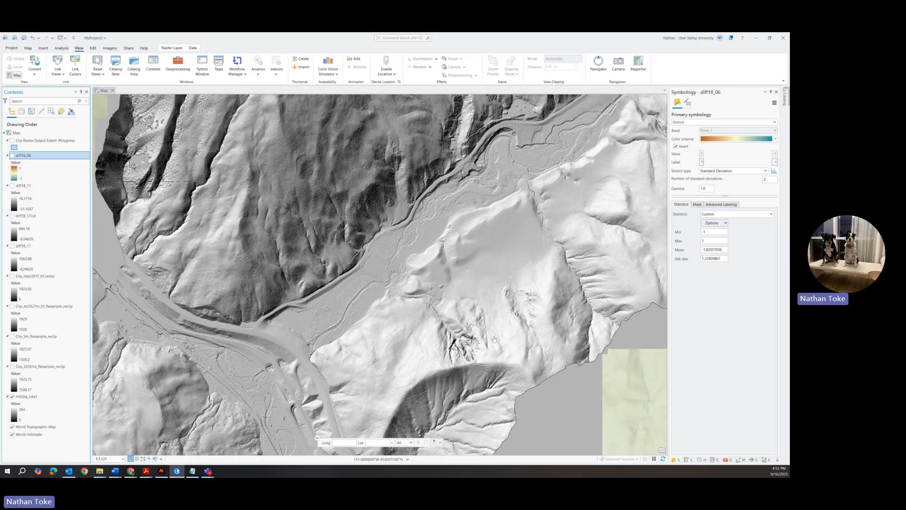
click(12, 155)
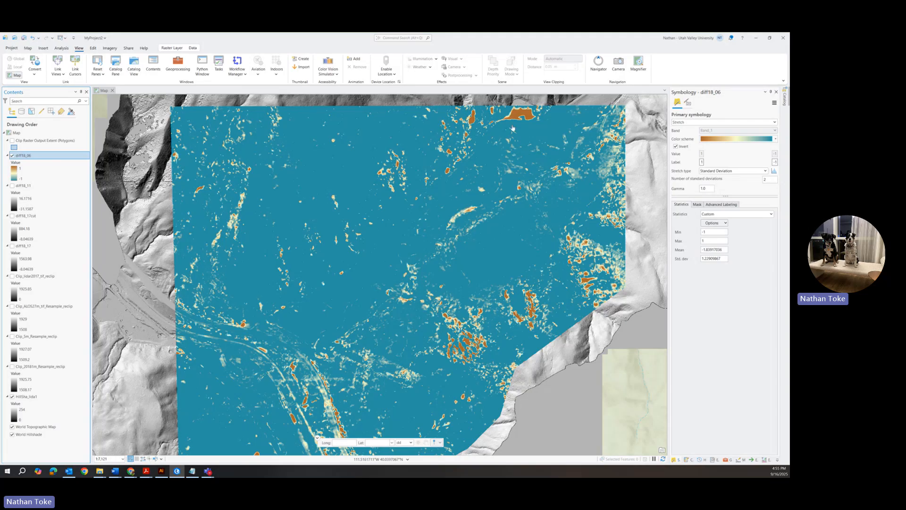
Compare the large brown patches along the northern edge of diff18_06 with the hillshade by toggling the difference layer
drag(513, 128, 504, 211)
scroll(504, 211, up, 4)
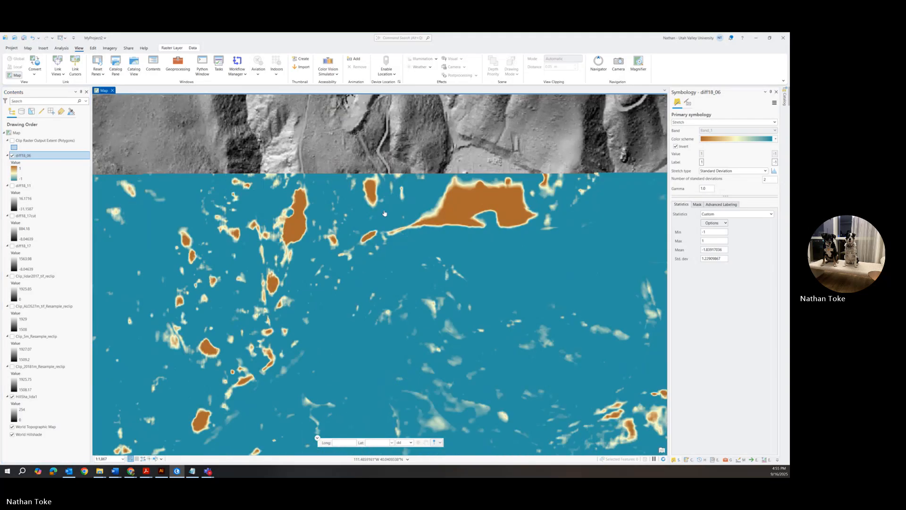
click(12, 156)
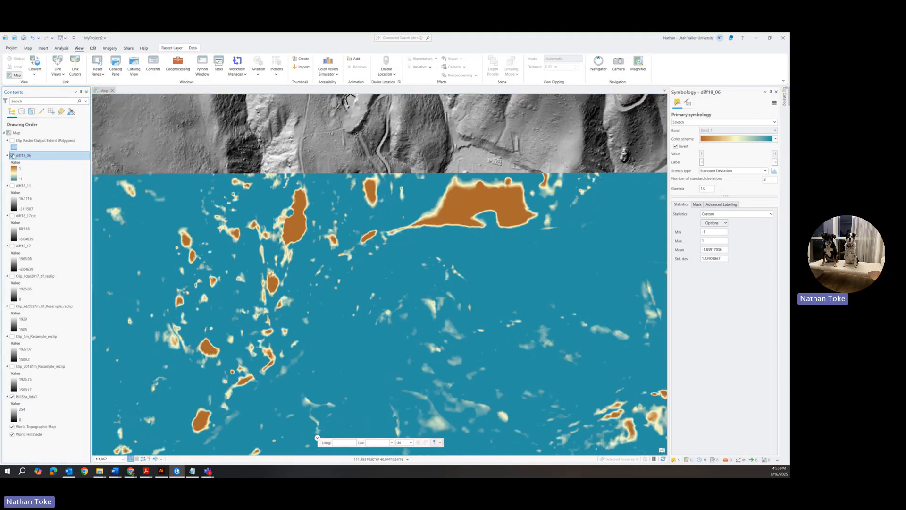
click(12, 155)
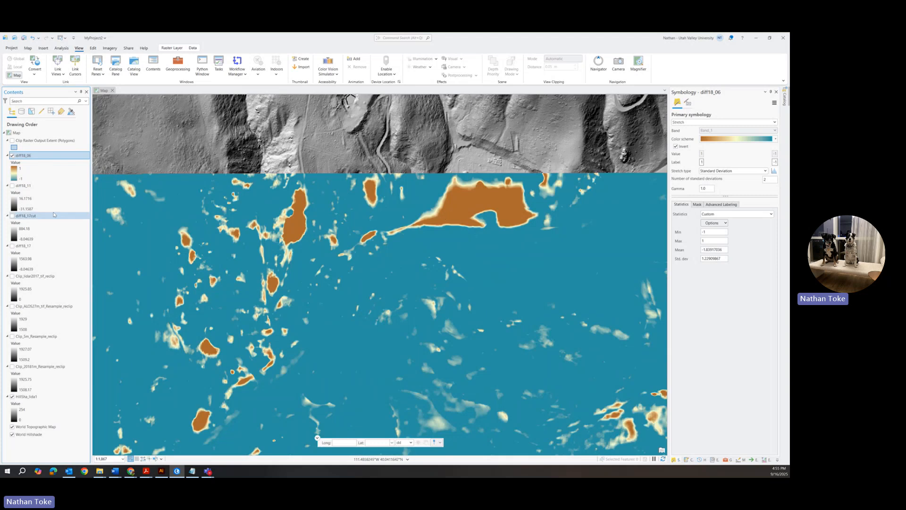
click(12, 155)
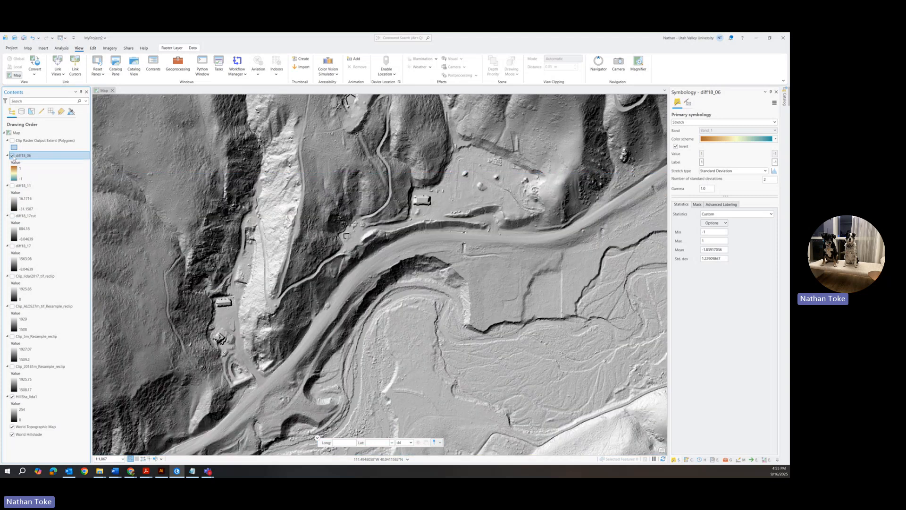
click(11, 156)
click(12, 156)
click(11, 155)
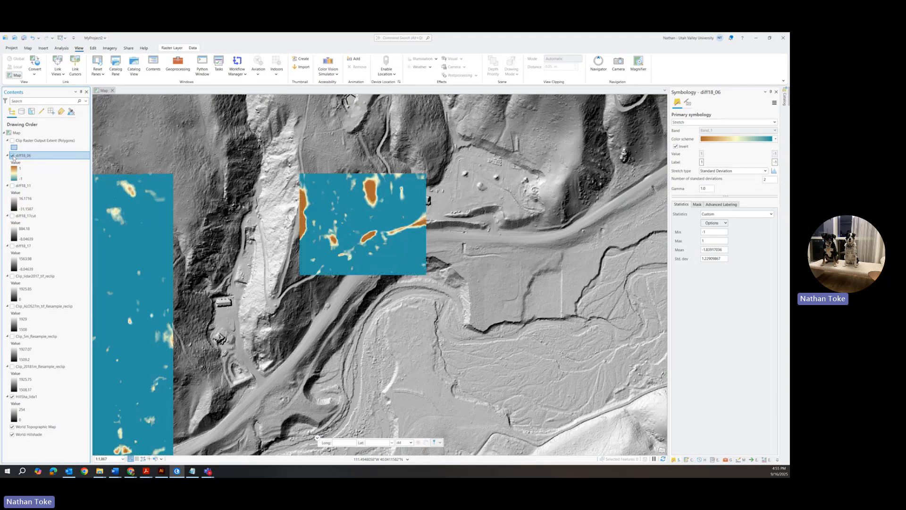
click(11, 156)
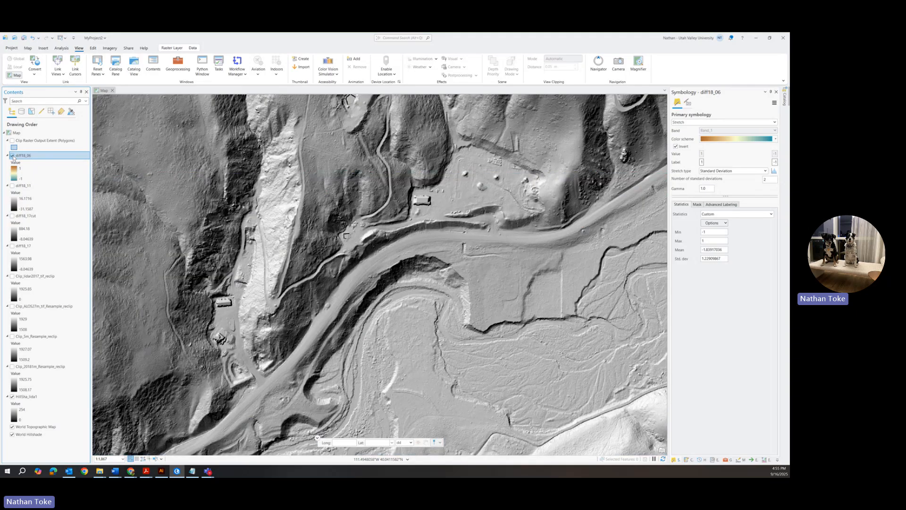
click(11, 156)
click(12, 155)
click(12, 155)
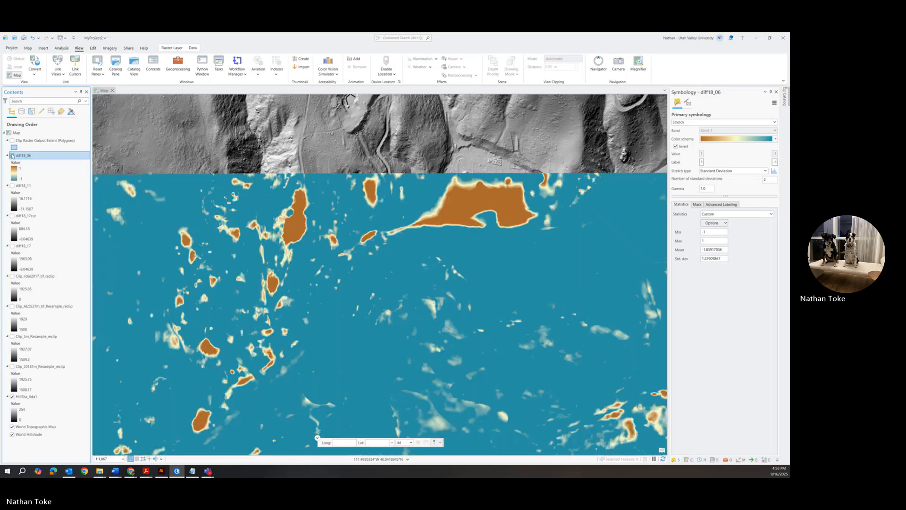
click(11, 155)
click(12, 156)
click(12, 155)
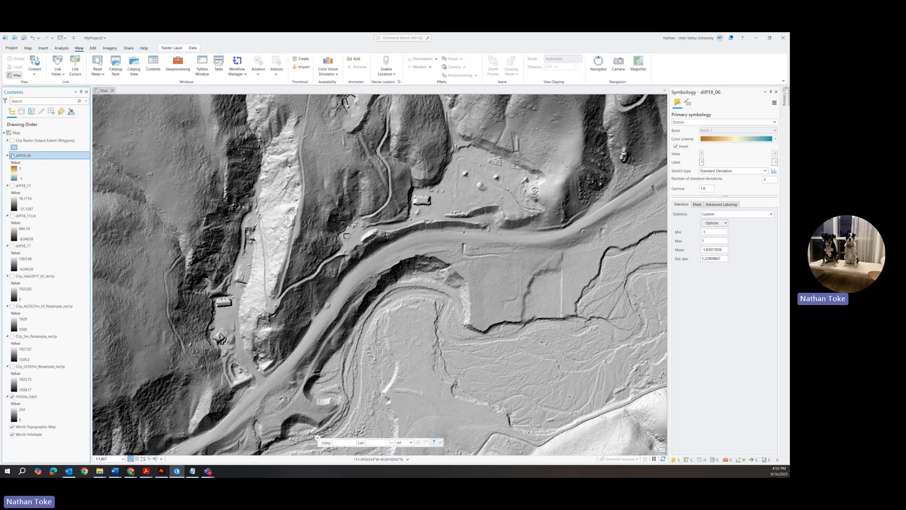
click(12, 155)
click(11, 155)
click(11, 156)
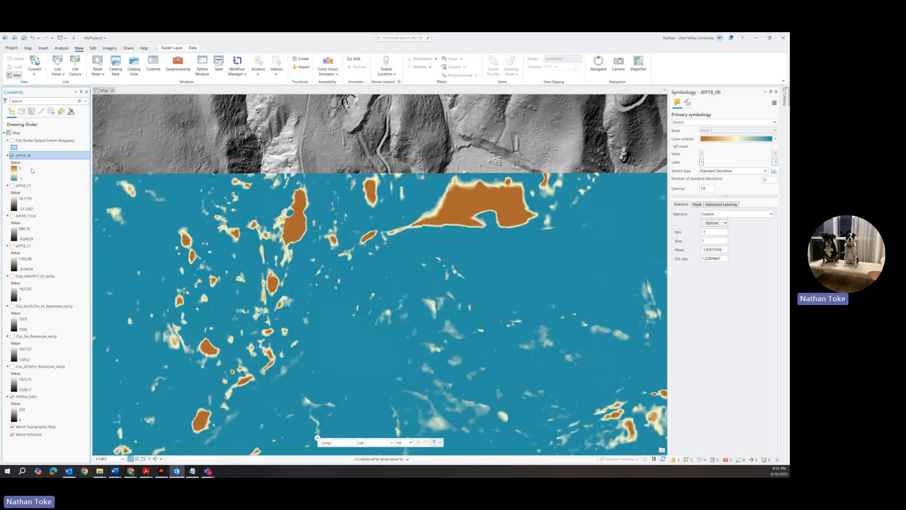
Compare the brown patches on the southeastern slopes of diff18_06 with the hillshade by toggling the difference layer
drag(426, 357, 385, 161)
drag(469, 286, 324, 226)
scroll(324, 226, down, 3)
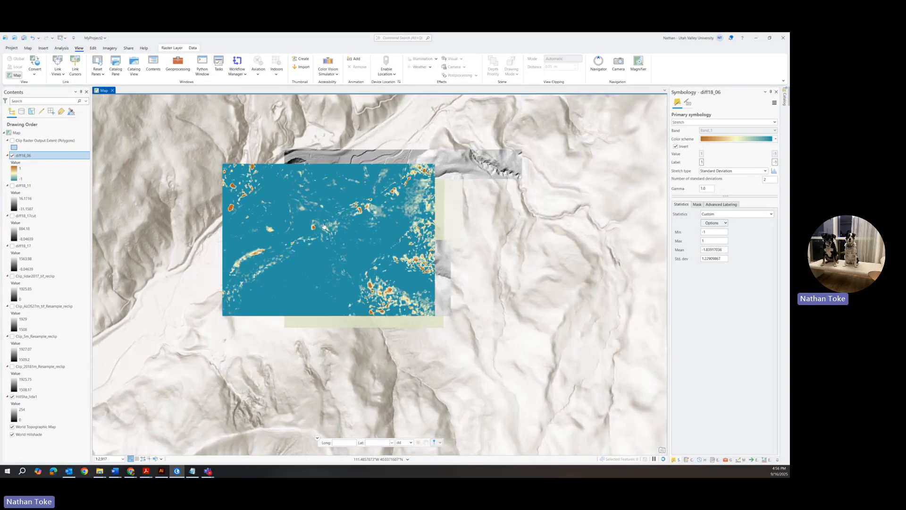
scroll(282, 276, up, 2)
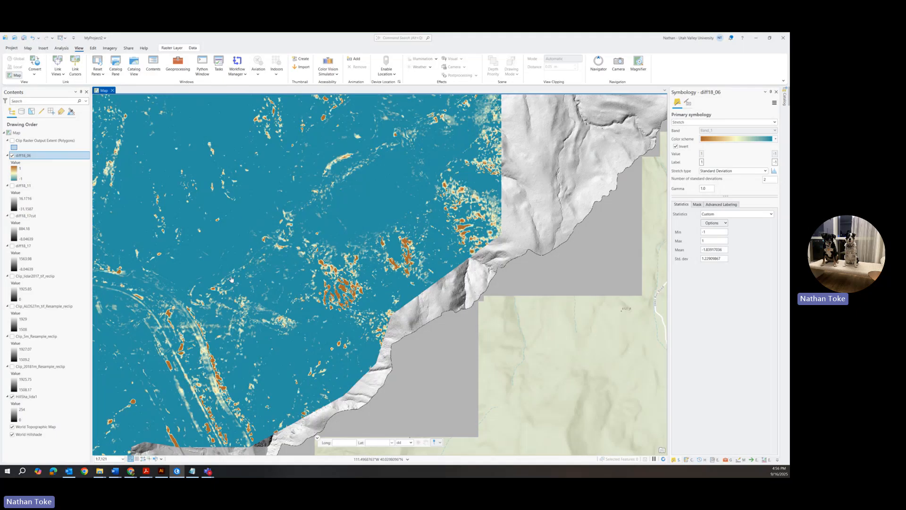
click(12, 156)
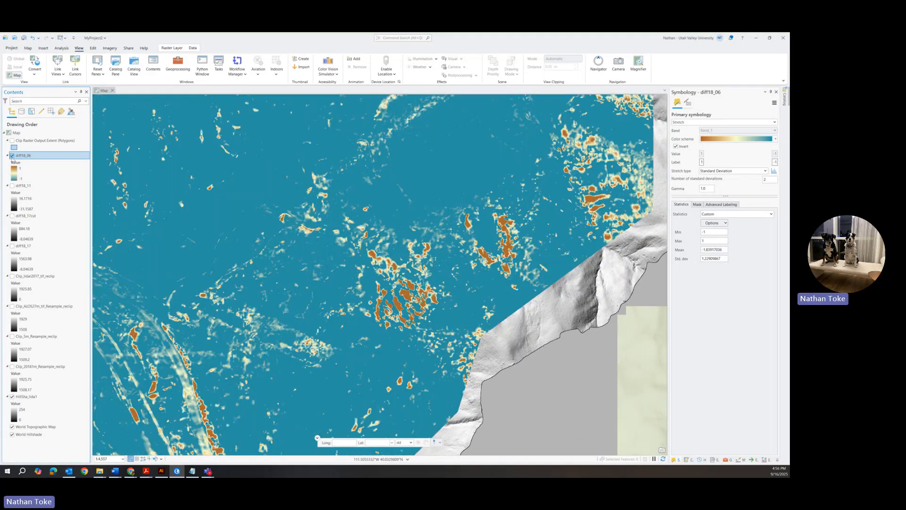
click(13, 156)
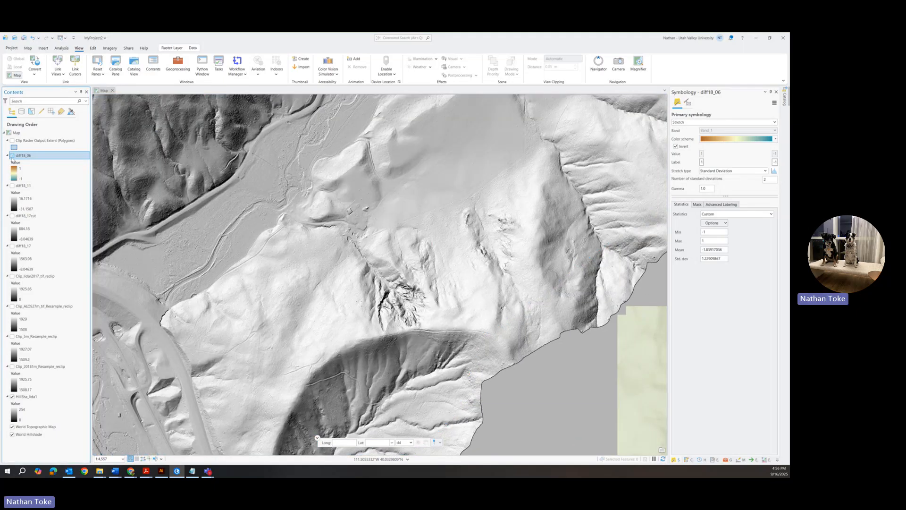
click(12, 155)
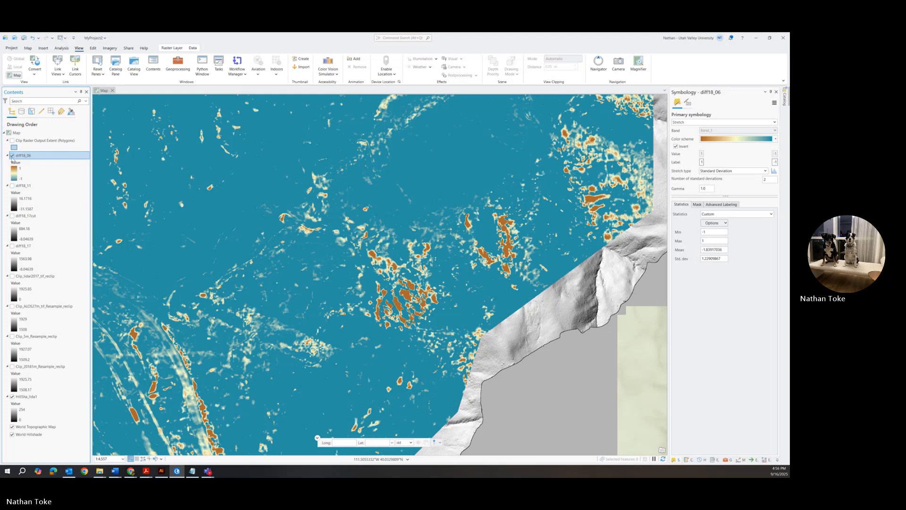
click(12, 156)
click(12, 156)
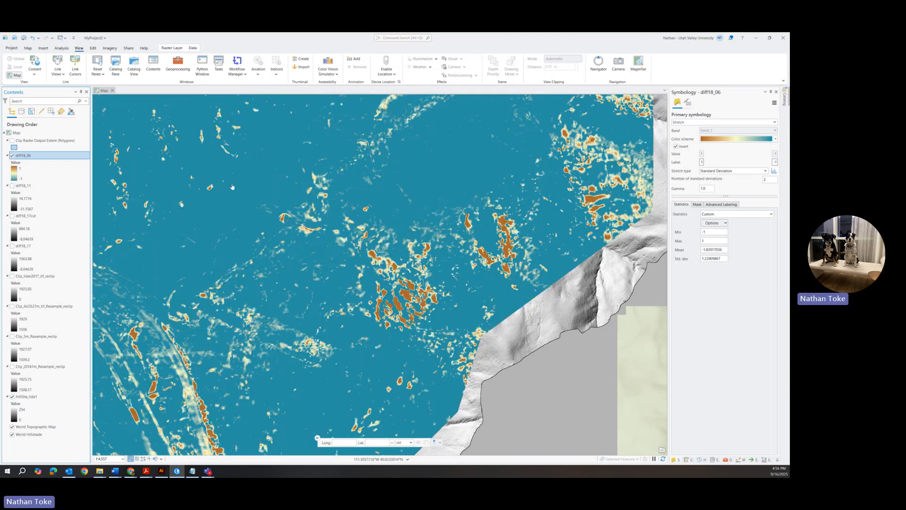
Set the diff18_06 stretch statistics to DRA and examine the narrow channel features in the valley
scroll(226, 248, up, 4)
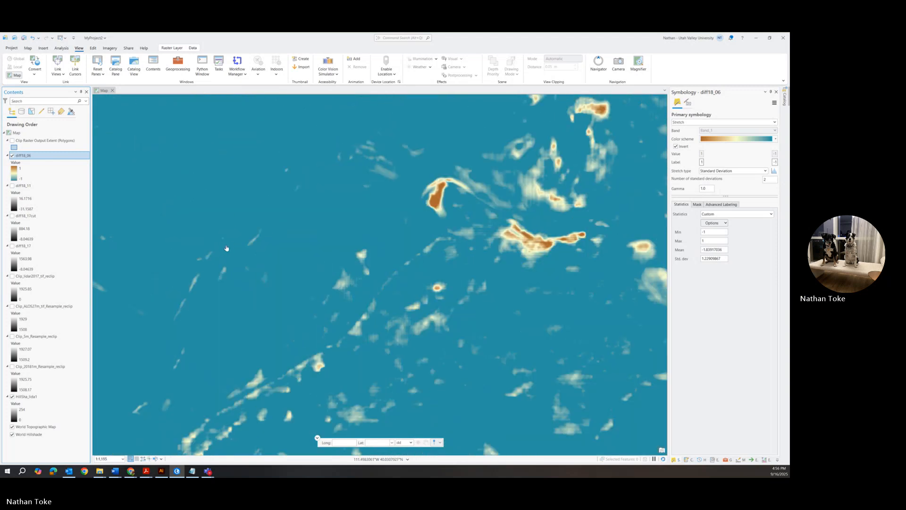
scroll(361, 348, up, 4)
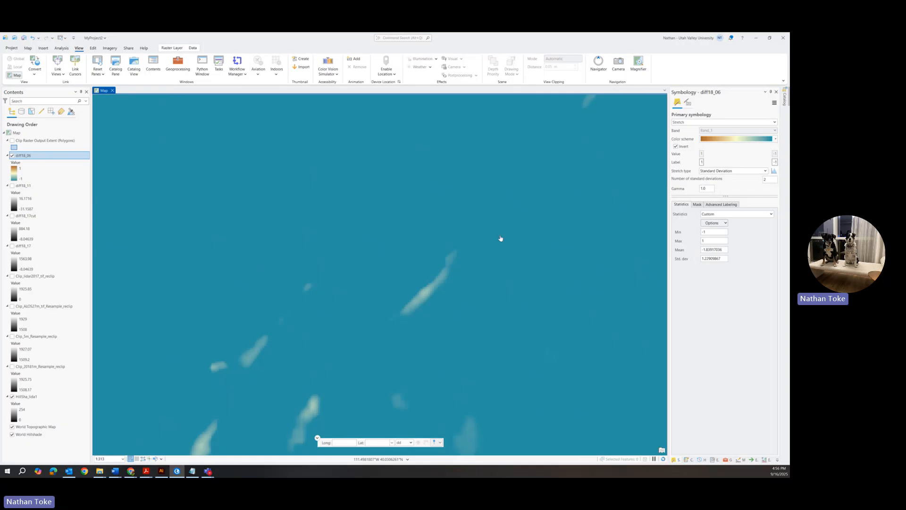
click(723, 215)
click(718, 227)
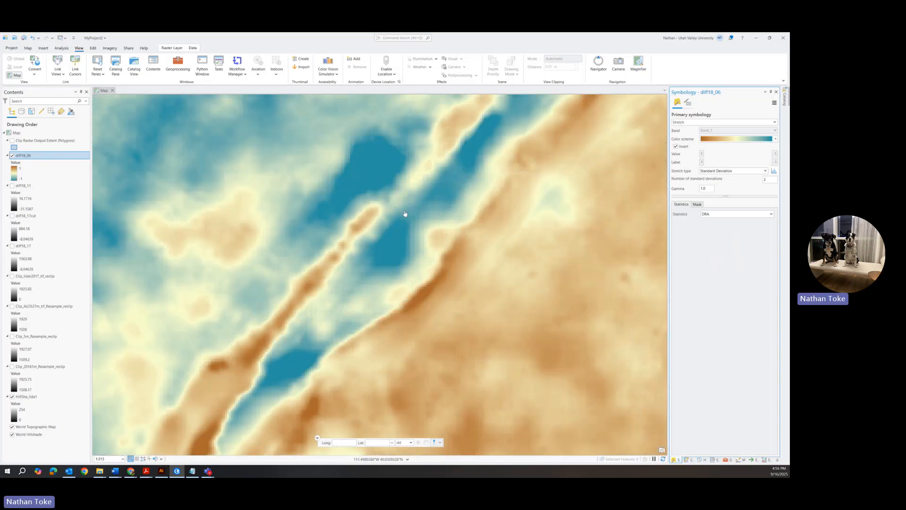
scroll(539, 240, down, 4)
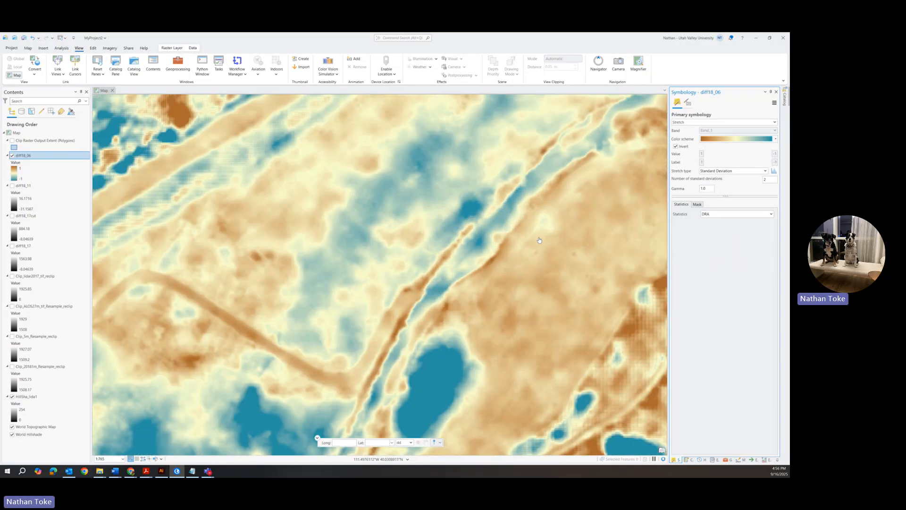
drag(415, 299, 310, 322)
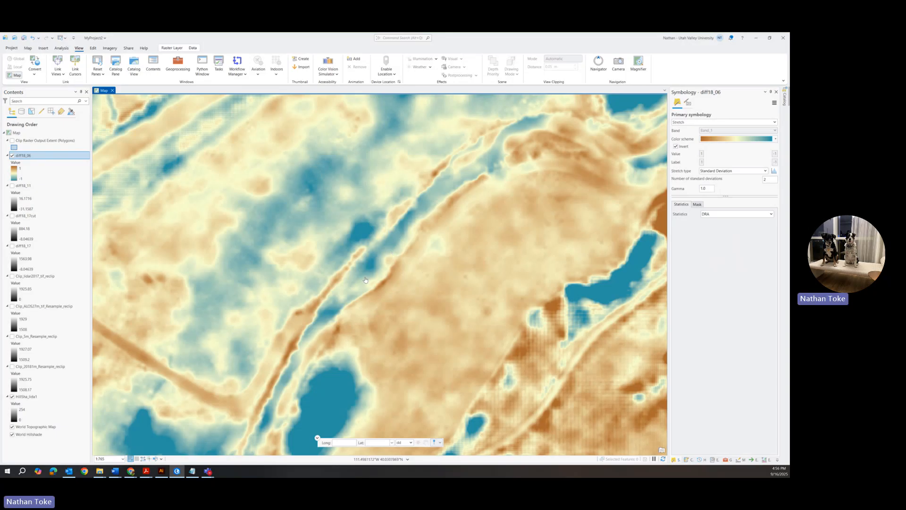
scroll(366, 280, down, 2)
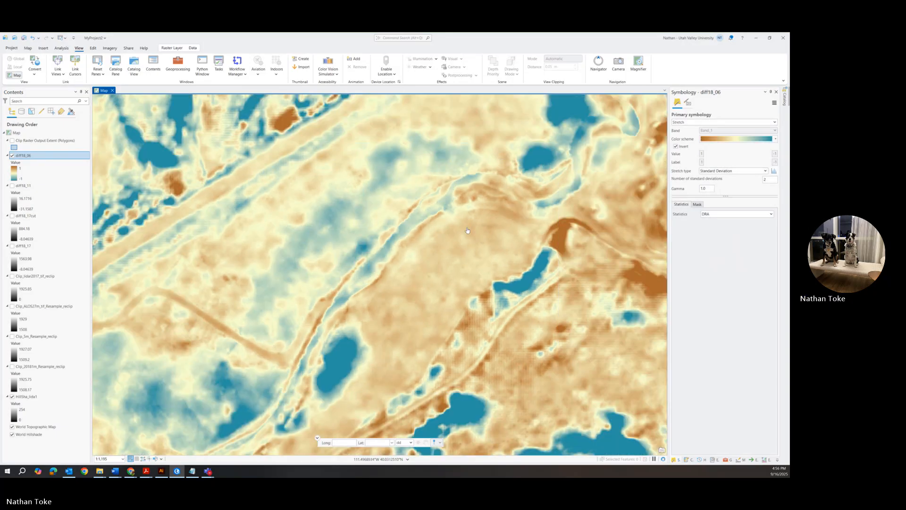
Compare the southwestern tip of diff18_06 with the landslide terrain in the hillshade by repeatedly toggling the difference layer
click(715, 214)
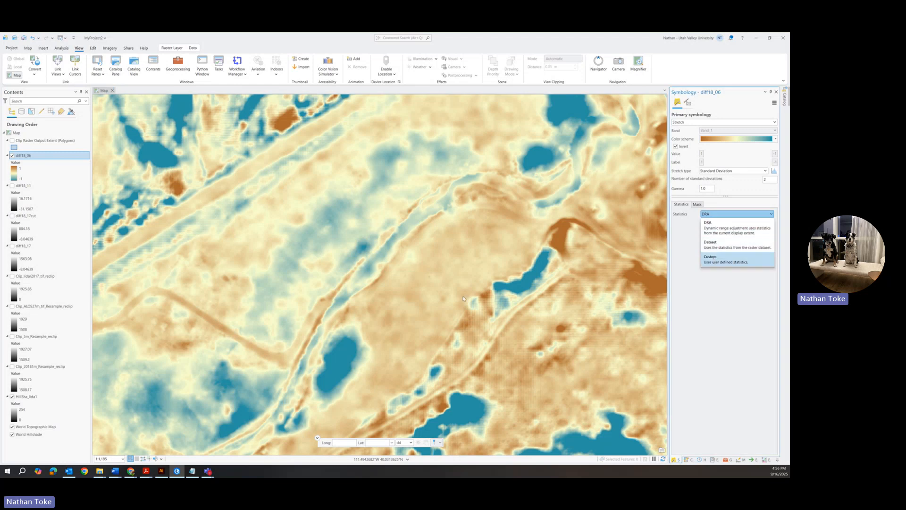
scroll(463, 295, down, 4)
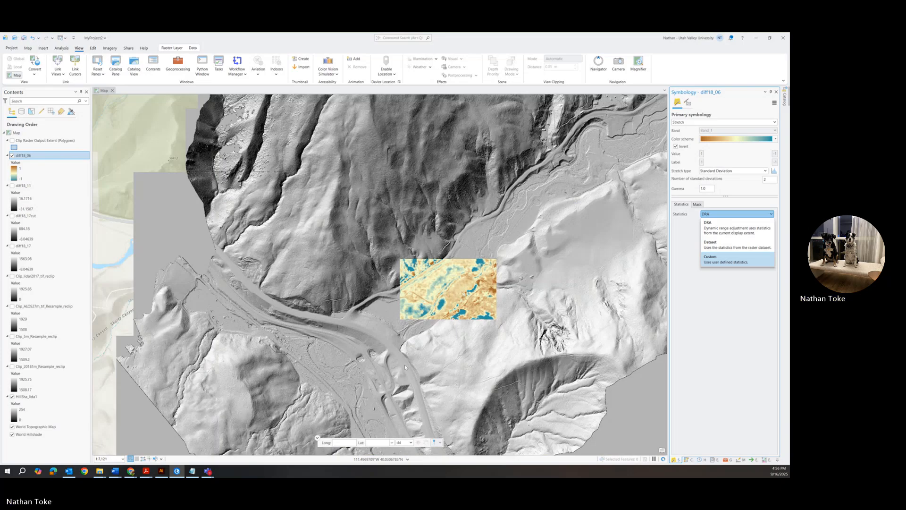
click(394, 375)
drag(345, 359, 372, 205)
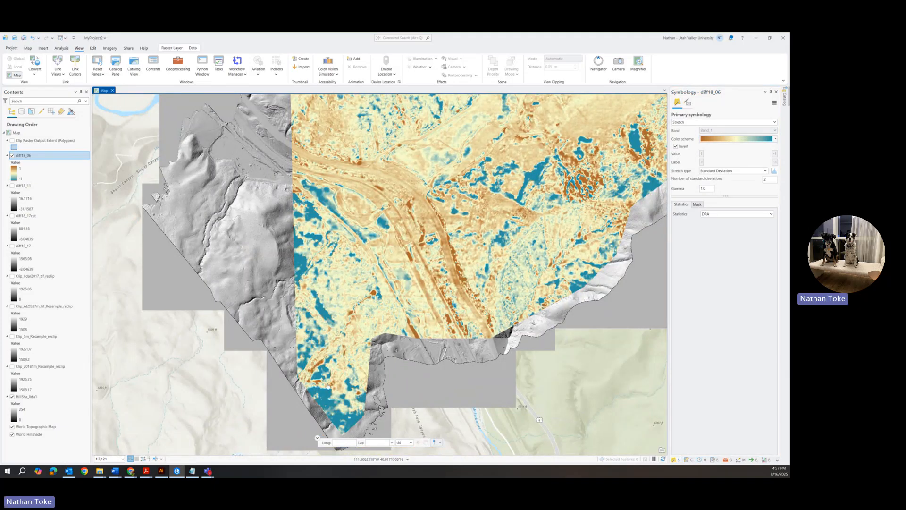
scroll(344, 325, up, 3)
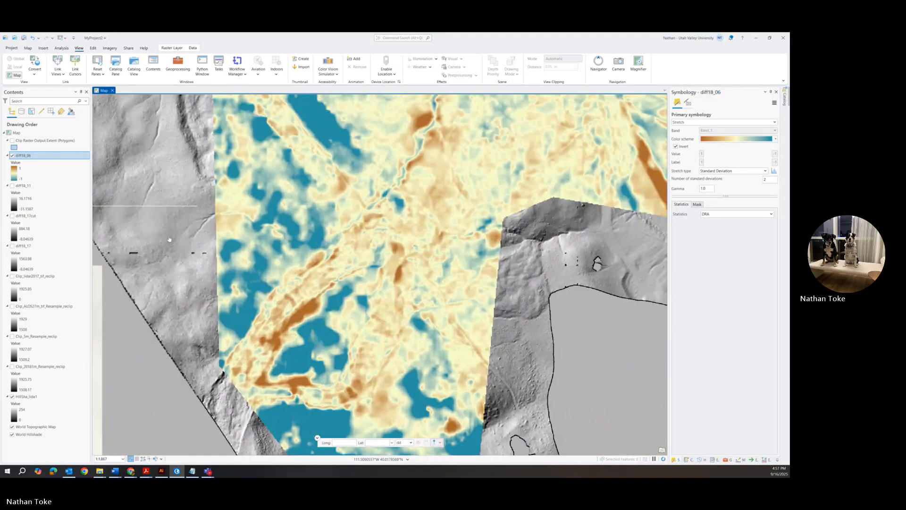
click(12, 155)
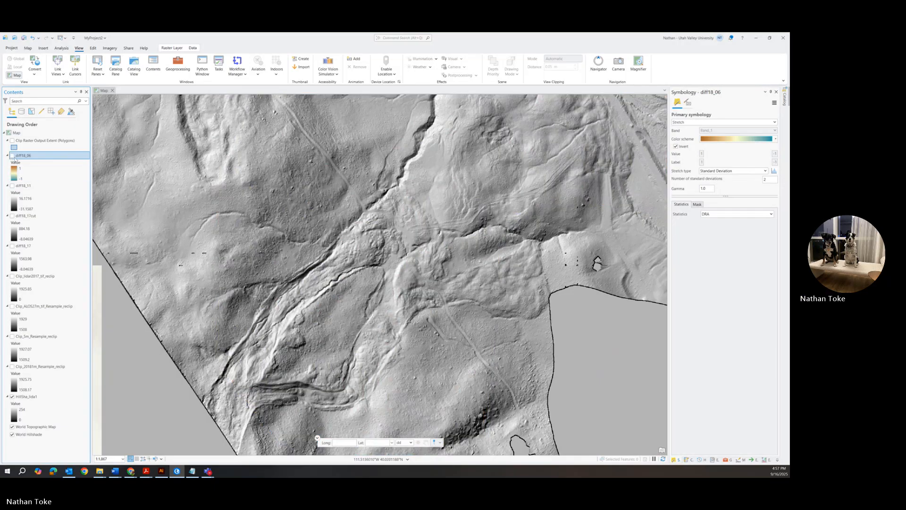
click(12, 156)
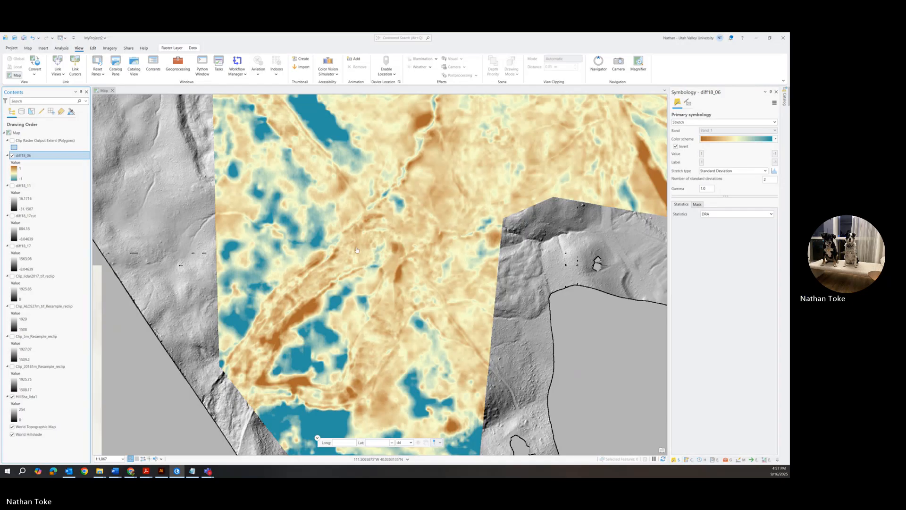
click(12, 156)
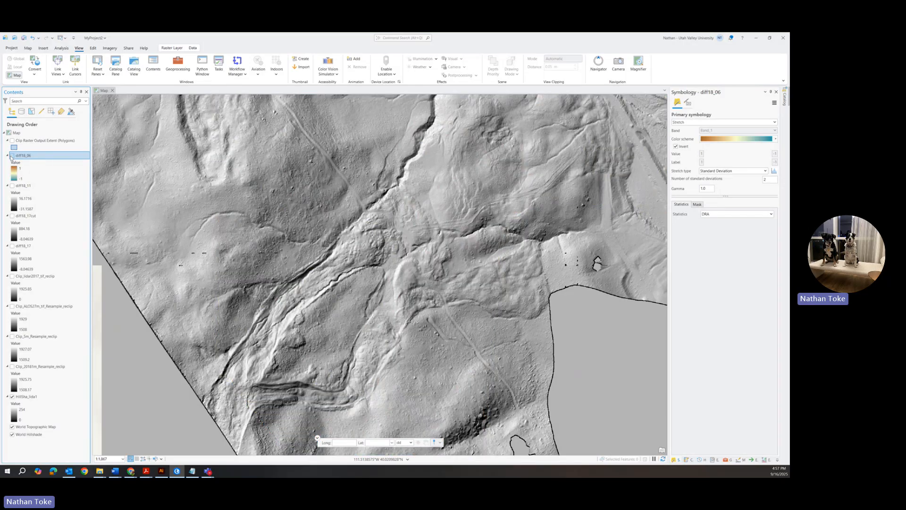
click(12, 156)
click(12, 156)
click(12, 156)
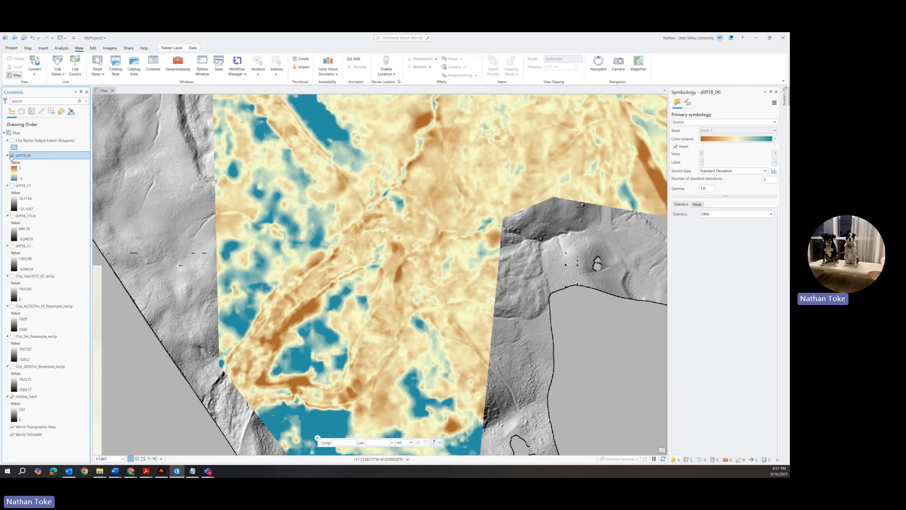
click(12, 156)
click(12, 156)
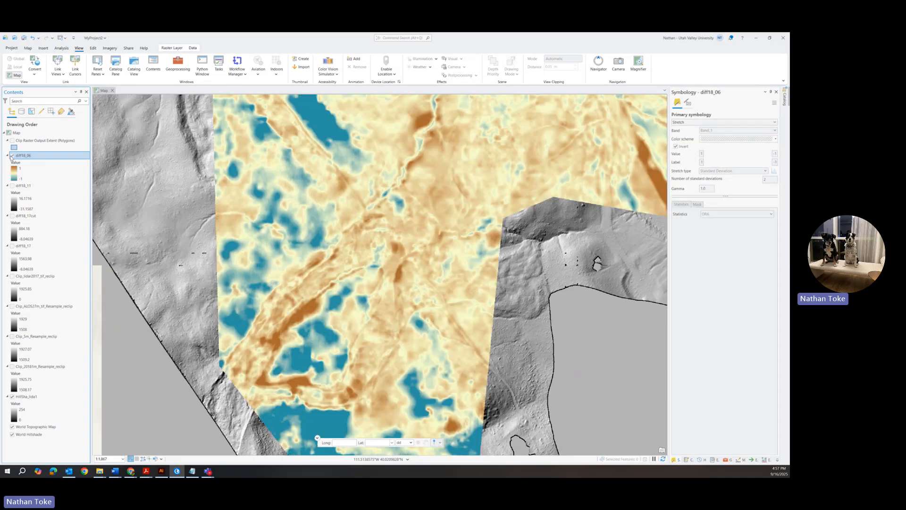
click(12, 156)
click(11, 156)
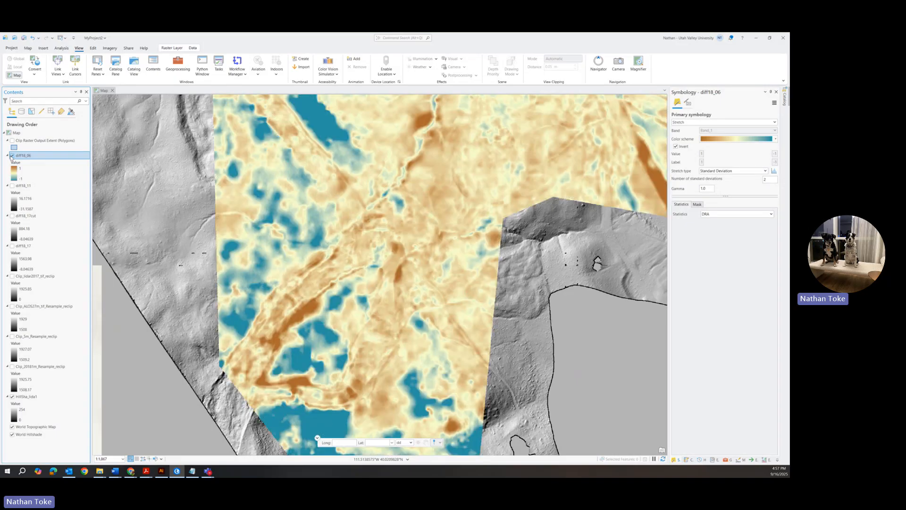
click(12, 156)
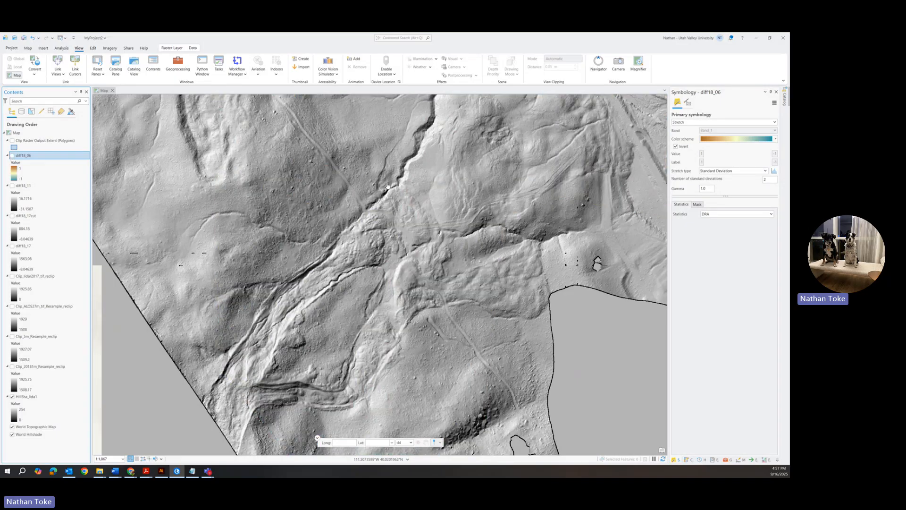
Set the diff18_06 stretch statistics to Dataset and display the layer over the southern part of the hillshade
scroll(388, 186, down, 4)
drag(388, 186, 276, 277)
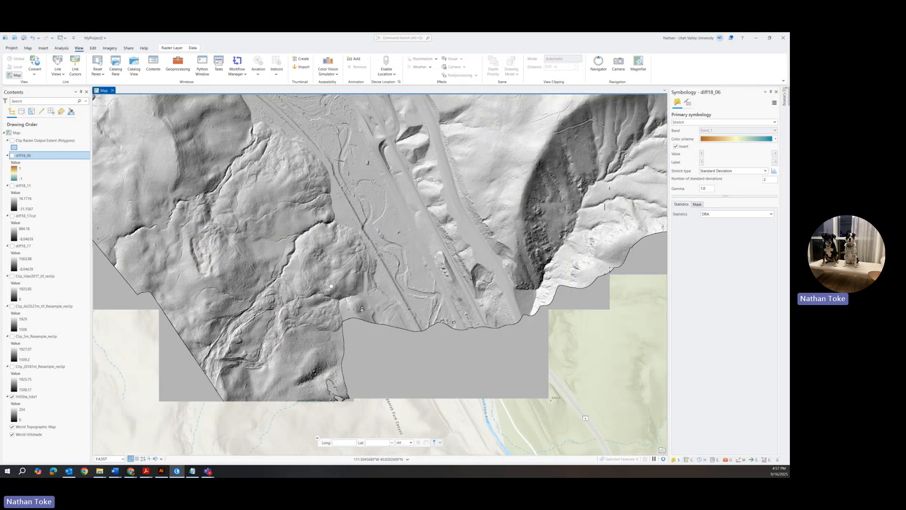
click(12, 156)
click(12, 156)
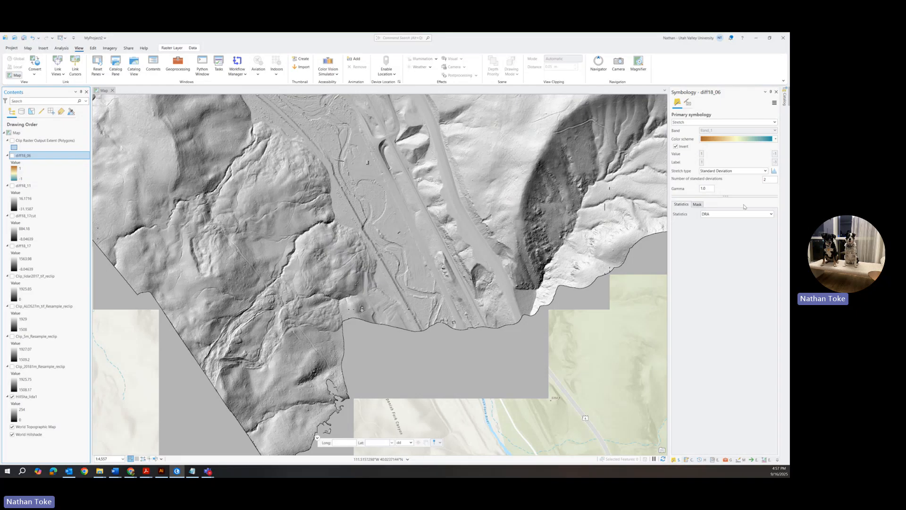
click(713, 214)
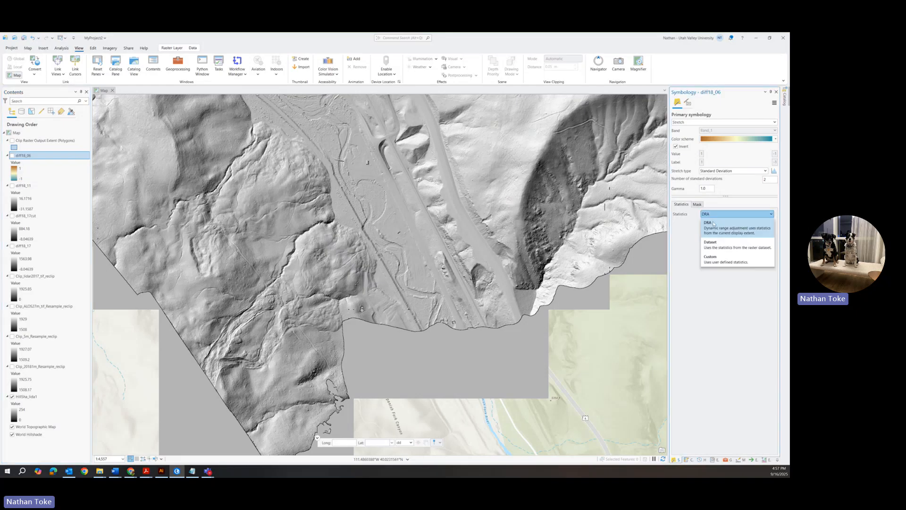
click(718, 244)
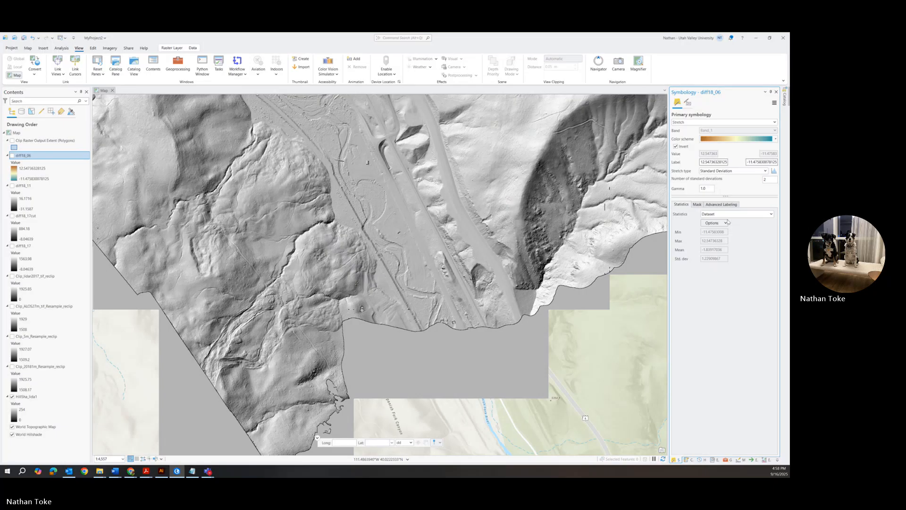
click(12, 155)
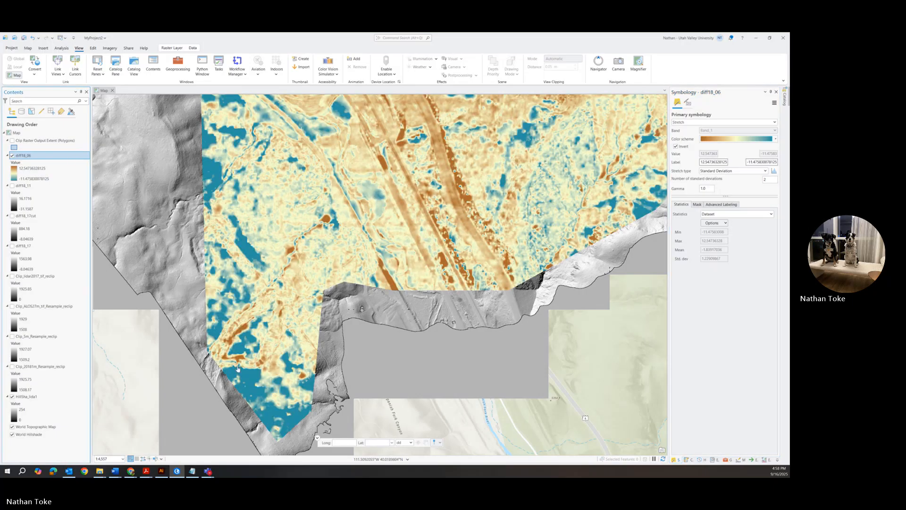
Examine the diff18_06 change pattern across the southeastern slopes, the valley corridor and the southern tip
drag(520, 136, 317, 371)
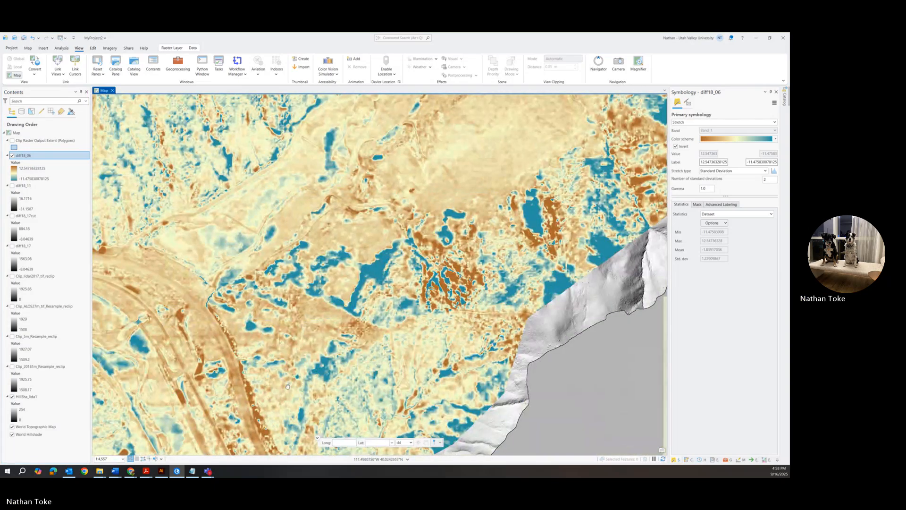
drag(274, 395, 515, 215)
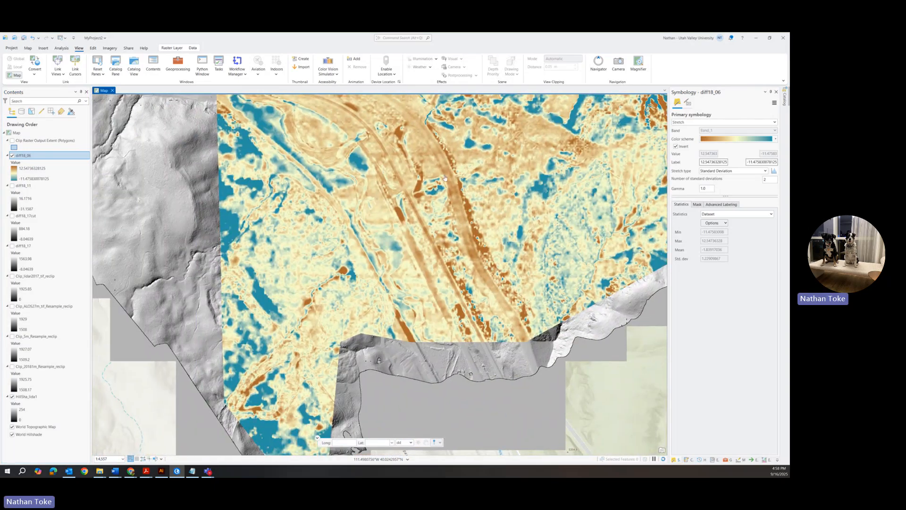
drag(445, 178, 467, 105)
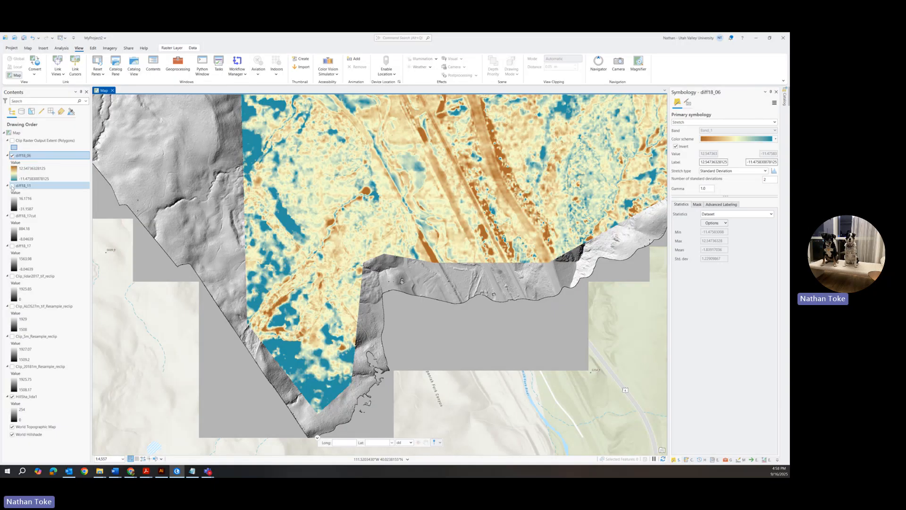
Hide diff18_06 and give diff18_11 the brown-yellow-teal diverging color scheme with the colors inverted
click(12, 155)
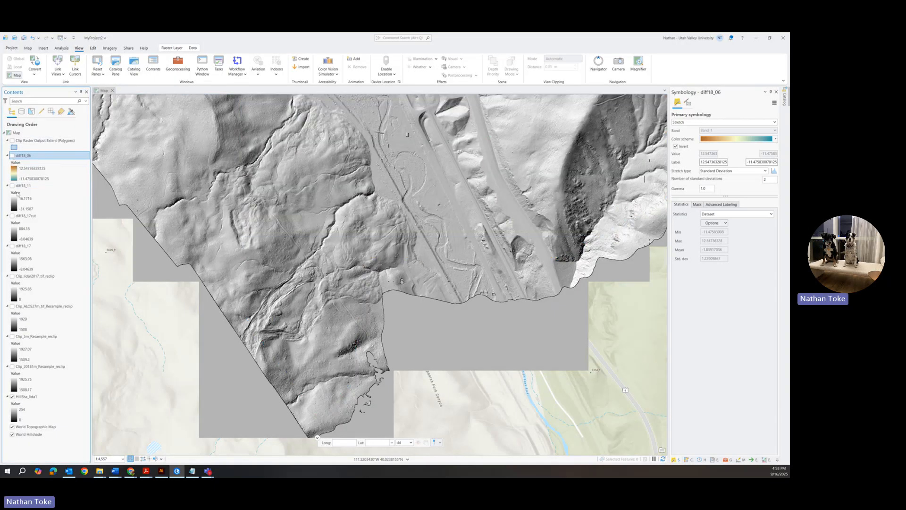
click(15, 204)
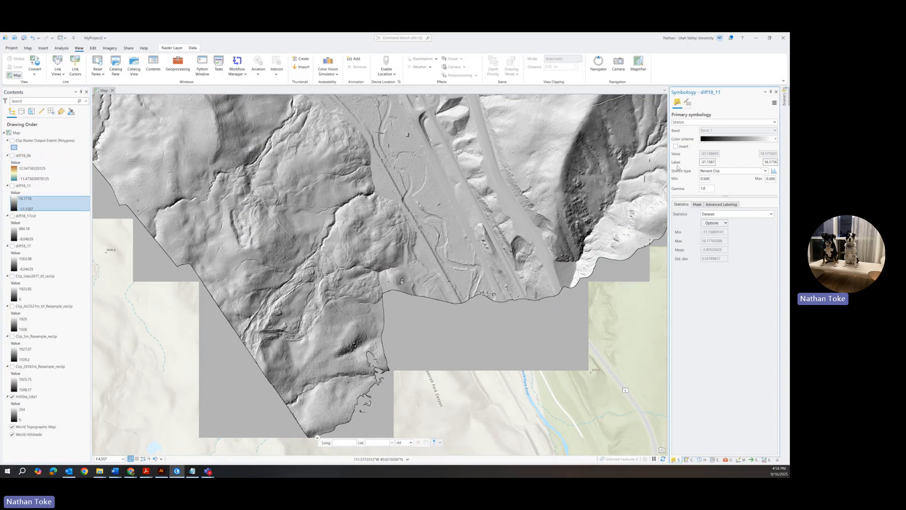
click(727, 140)
scroll(735, 175, down, 3)
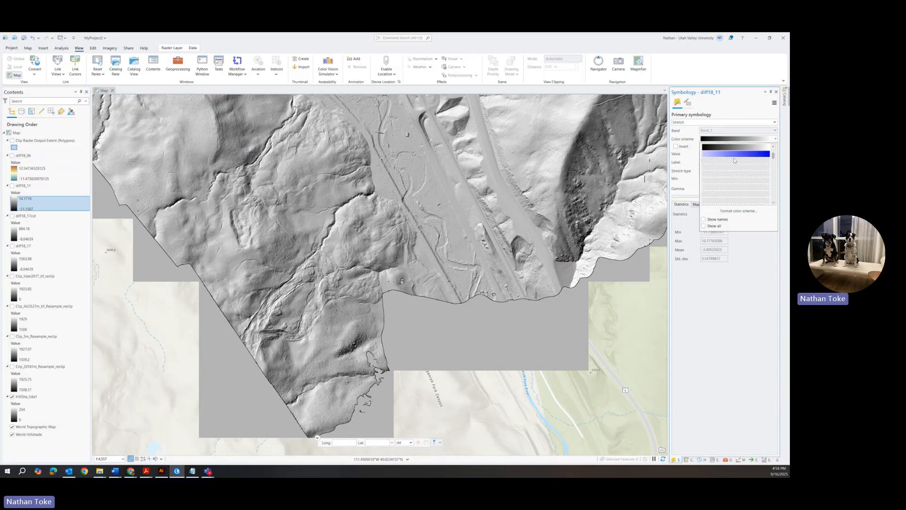
click(739, 194)
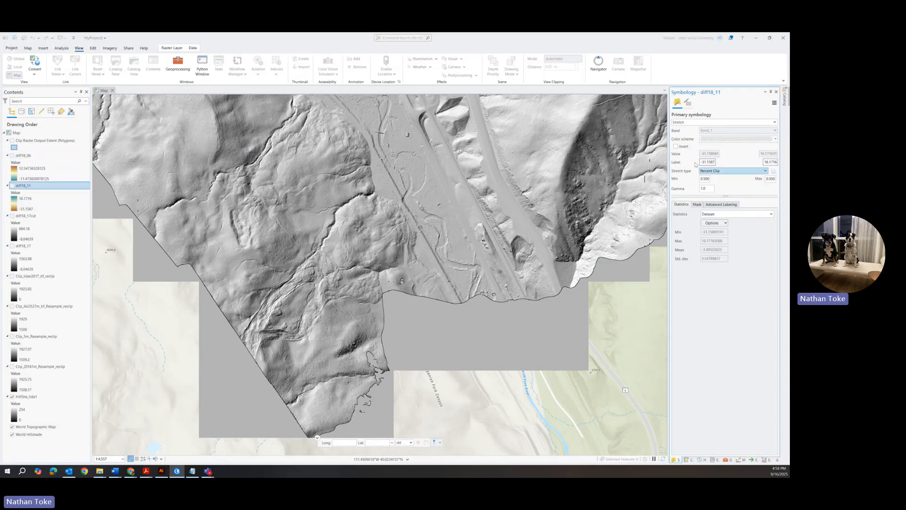
click(675, 147)
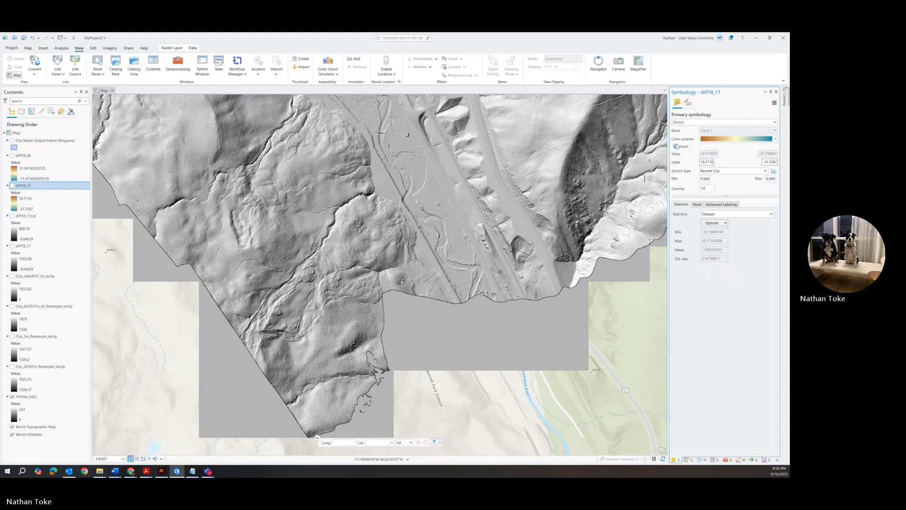
Display diff18_11 on the map and set its stretch type to Standard Deviation
click(12, 186)
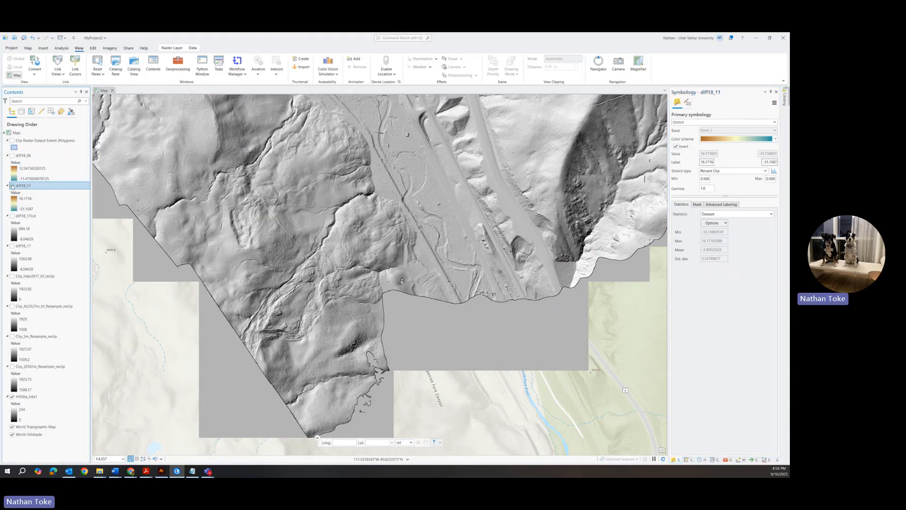
click(12, 186)
click(725, 170)
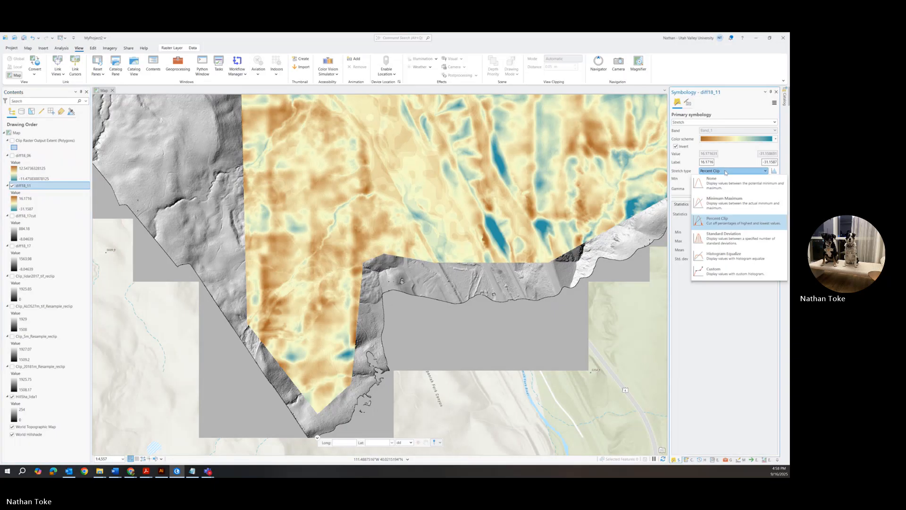
click(723, 236)
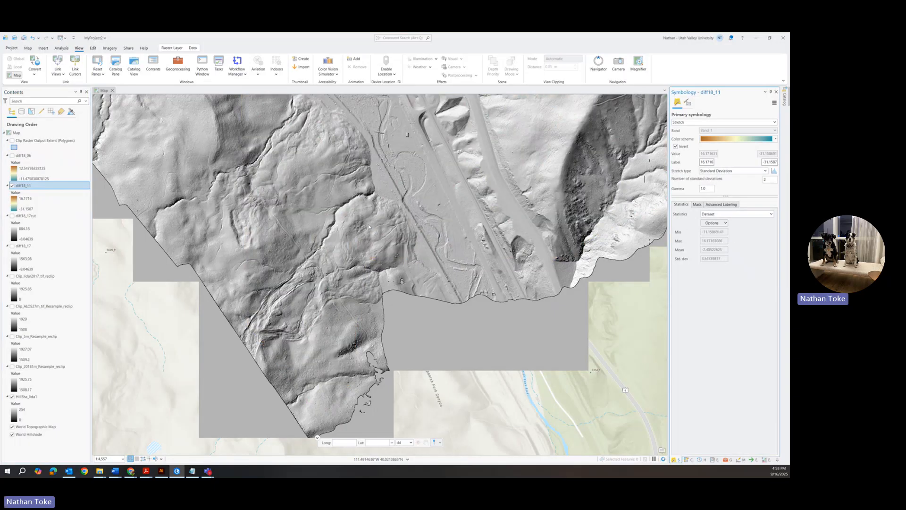
Examine the diff18_11 difference pattern across its full extent and in detail near the southwestern tip
scroll(369, 227, up, 2)
scroll(362, 306, up, 2)
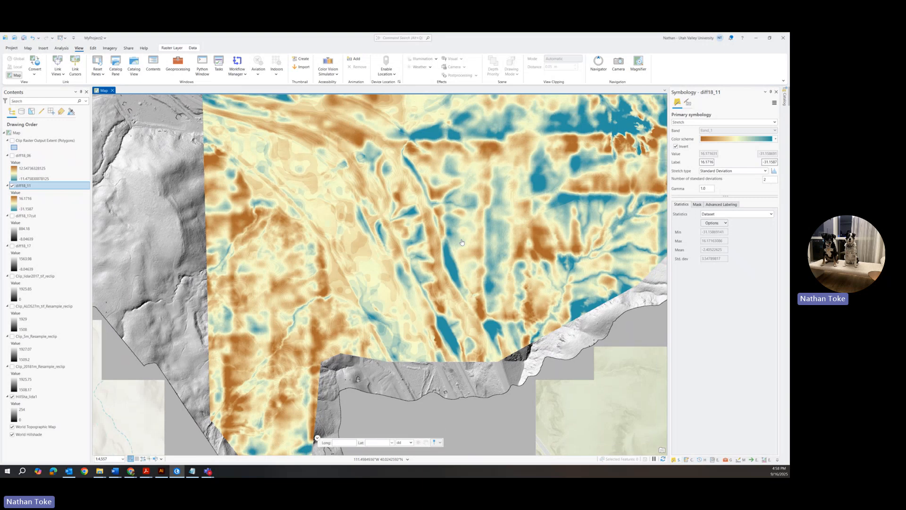
scroll(462, 242, down, 2)
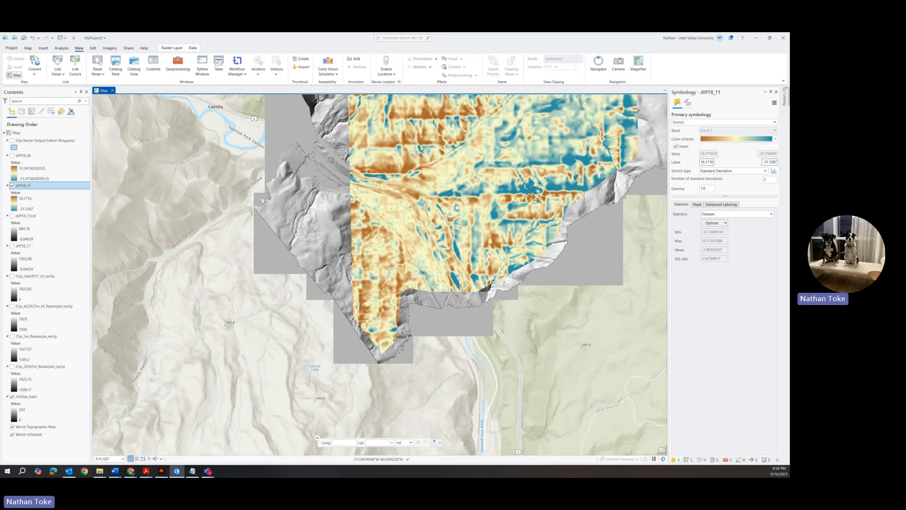
drag(457, 206, 368, 291)
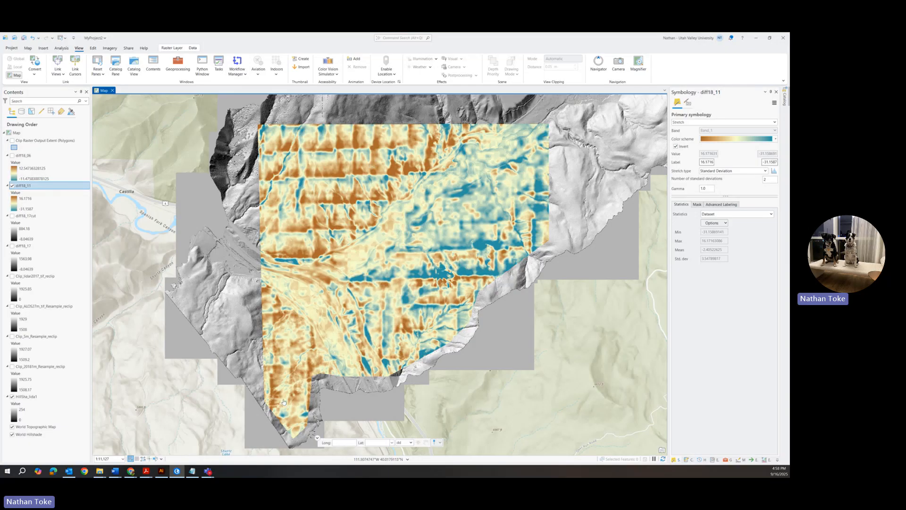
scroll(283, 402, up, 5)
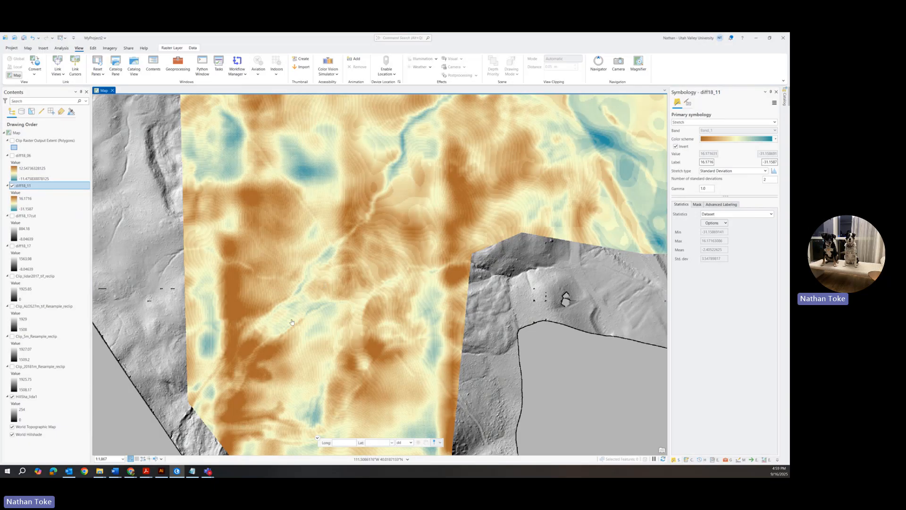
scroll(293, 320, down, 3)
scroll(293, 320, down, 3)
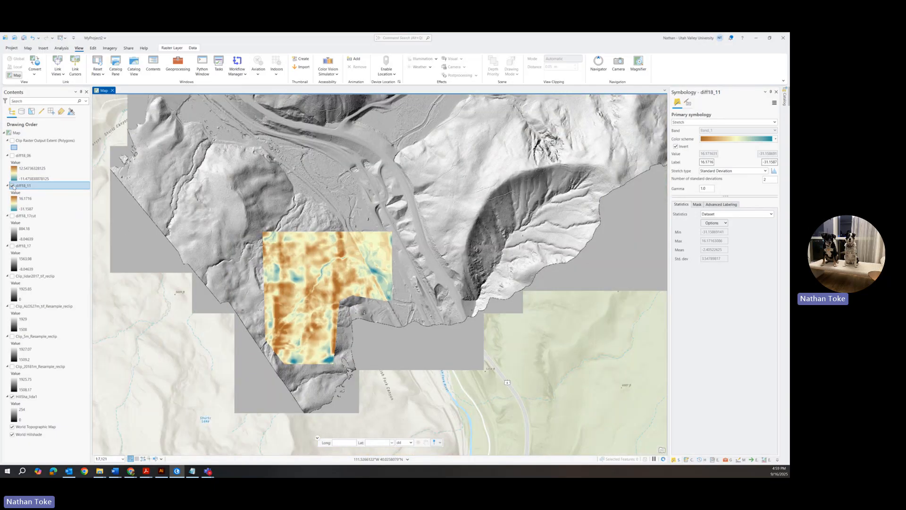
Hide diff18_11 and give diff18_17cut the same brown-yellow-teal diverging color scheme with the colors inverted
click(13, 186)
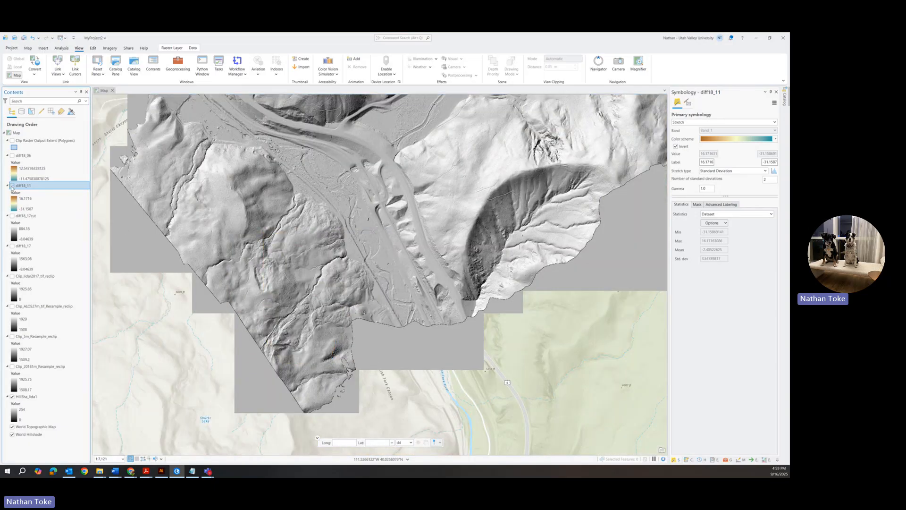
click(16, 231)
click(737, 139)
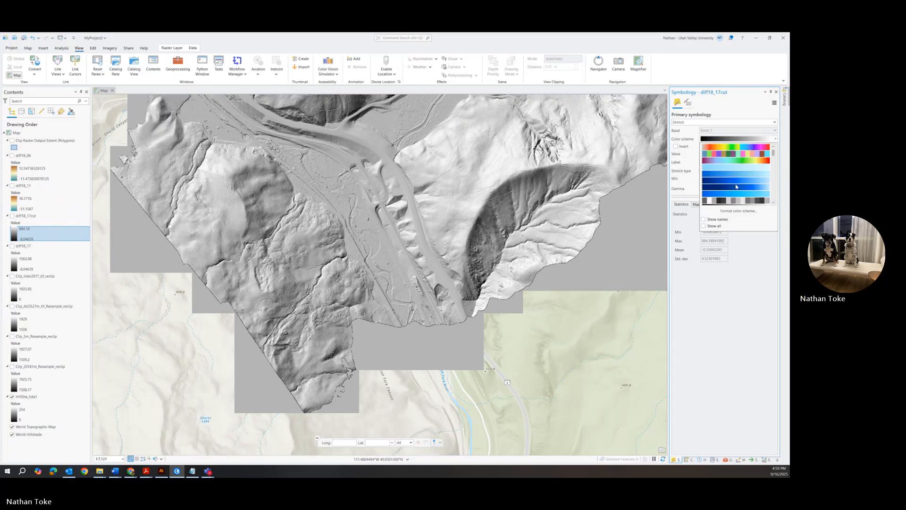
scroll(734, 175, down, 5)
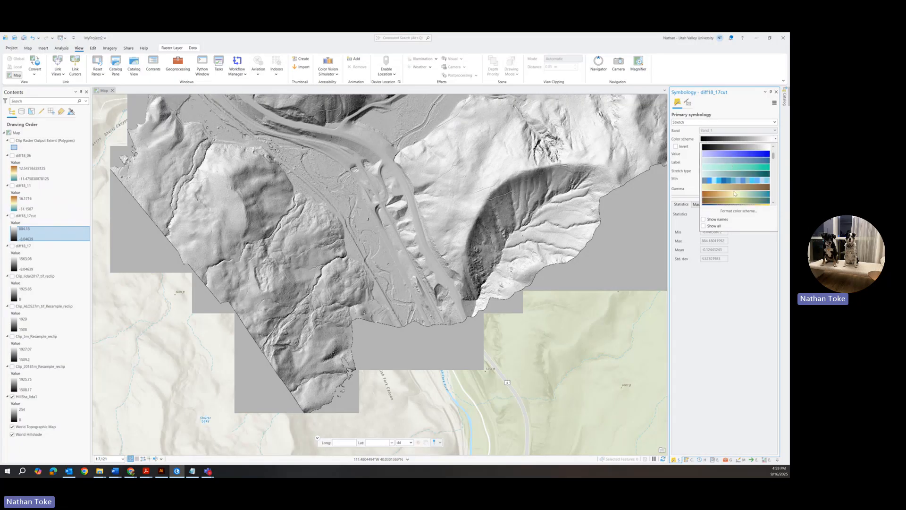
click(735, 194)
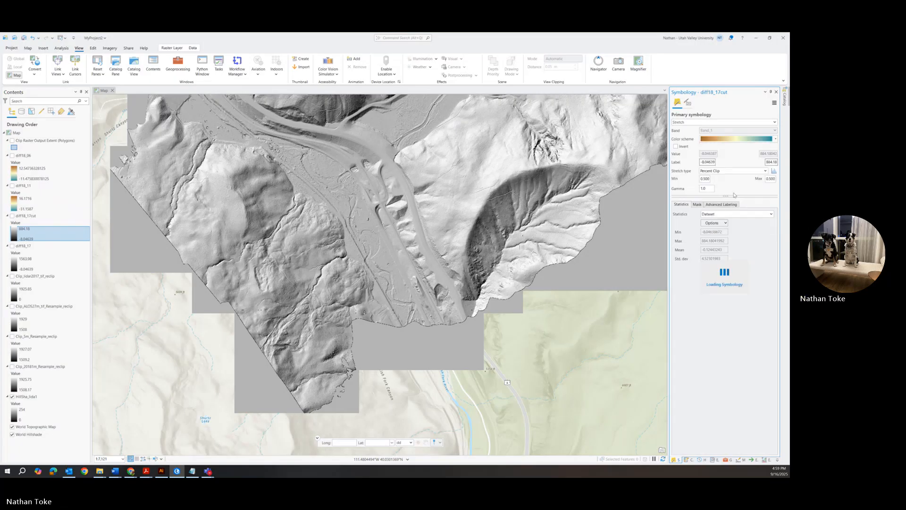
click(676, 147)
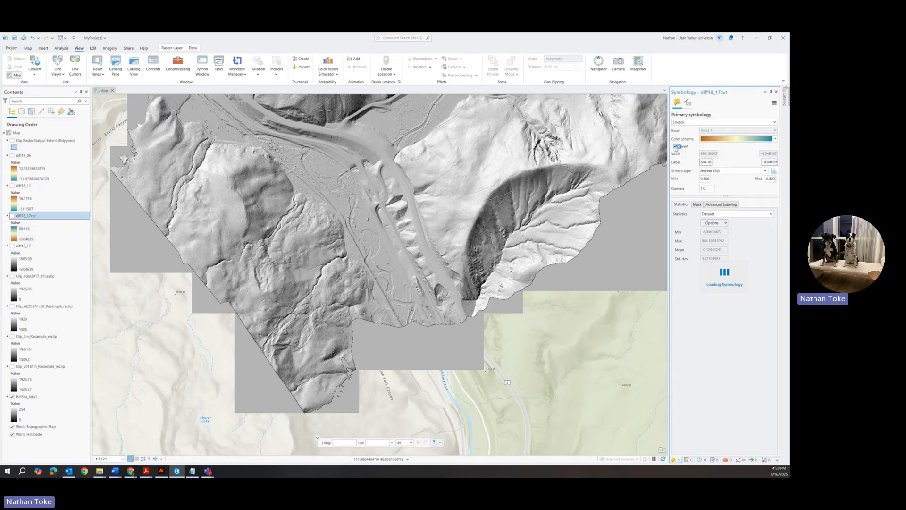
Set the stretch type of diff18_17cut to Standard Deviation and display the layer on the map, checking its coverage over the hillshade
click(743, 175)
click(734, 236)
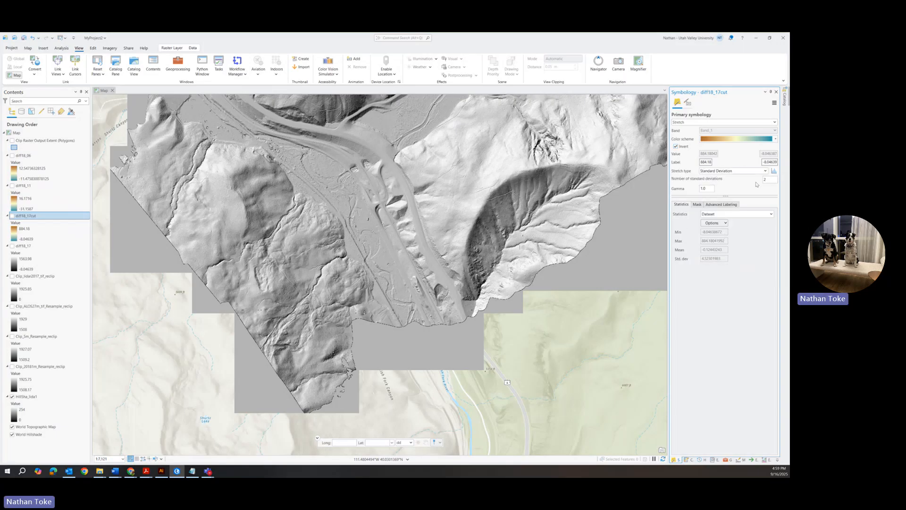
click(12, 216)
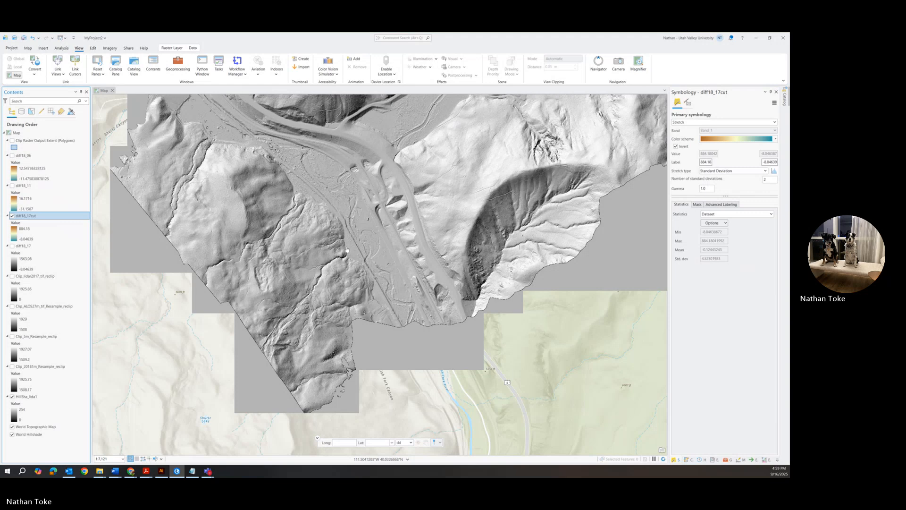
scroll(348, 249, down, 2)
scroll(304, 280, up, 2)
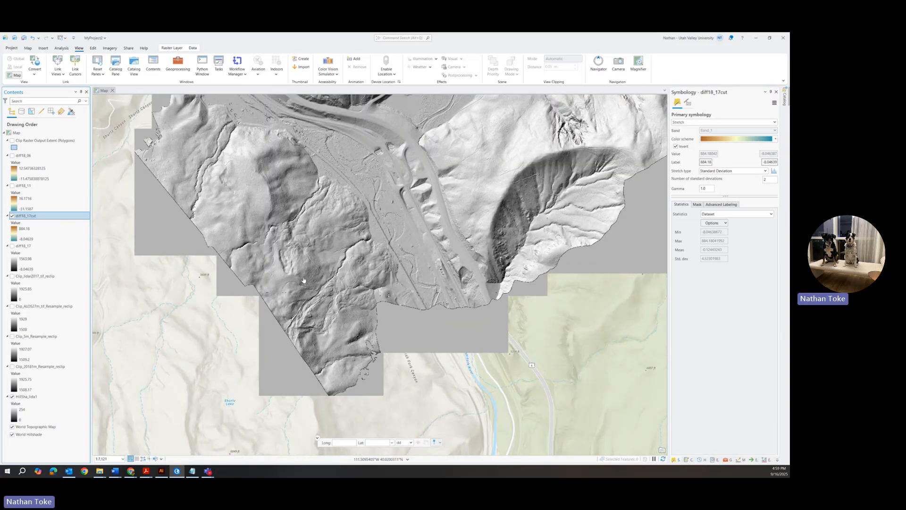
scroll(374, 275, up, 8)
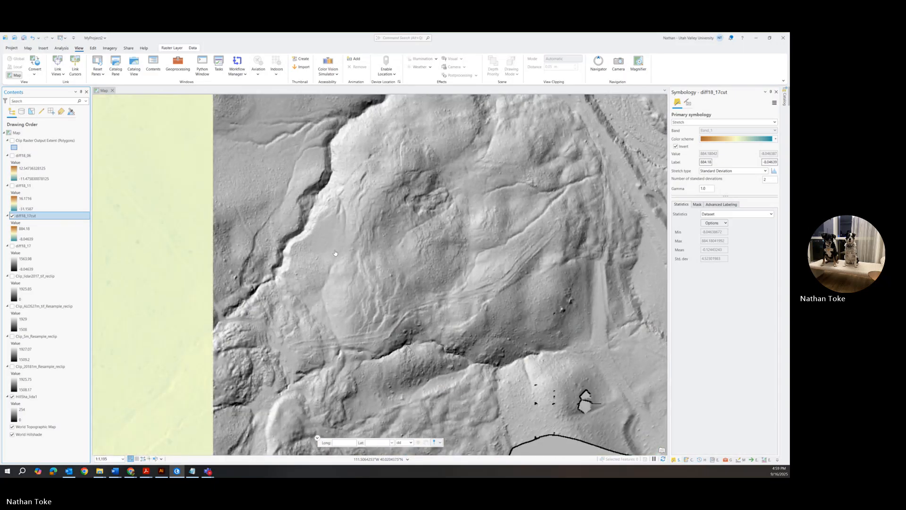
scroll(335, 253, down, 2)
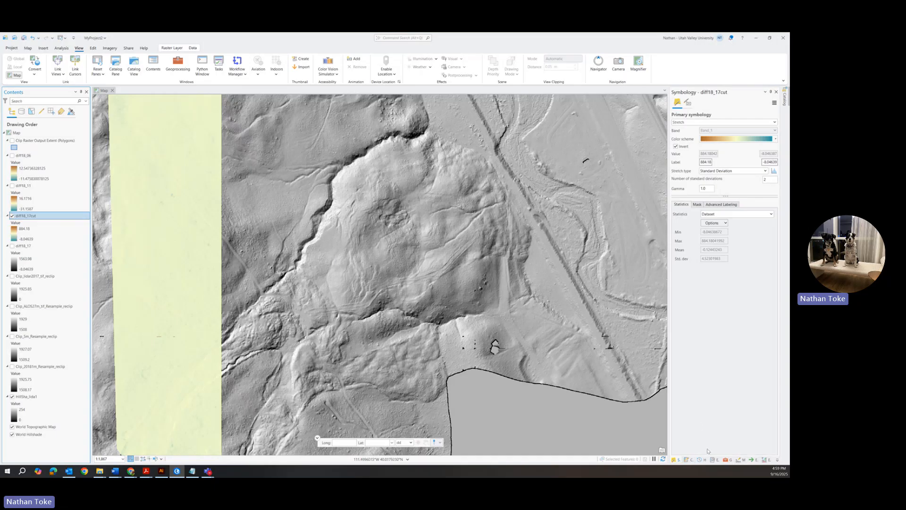
Calculate statistics for the diff18_17cut raster in the project geodatabase, keeping the default skip factors and no area of interest
click(691, 460)
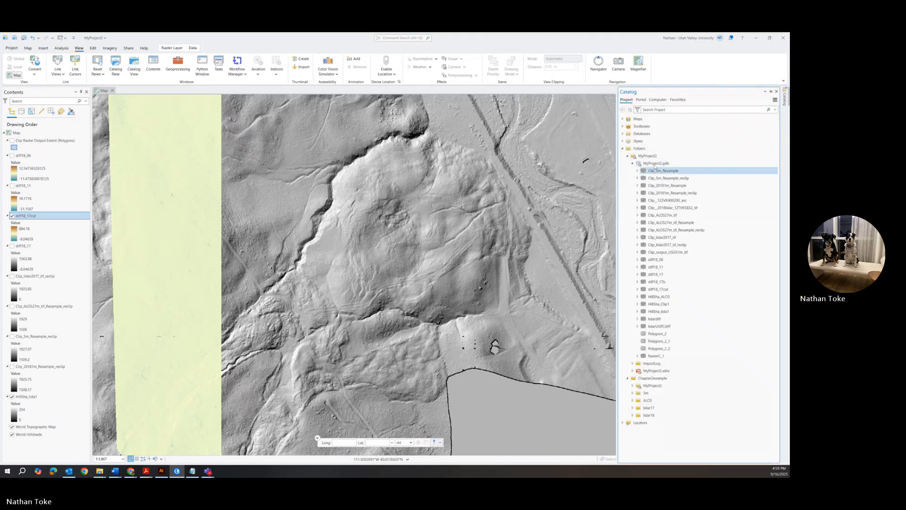
right_click(661, 289)
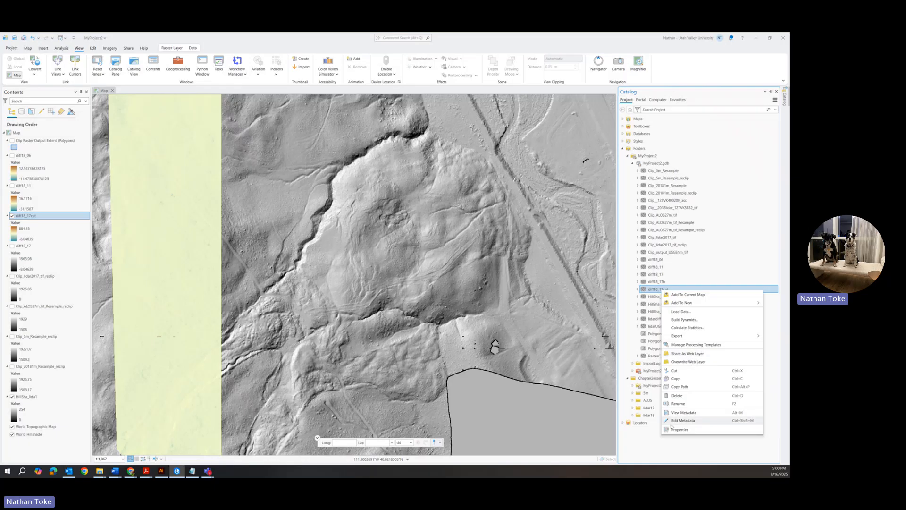
click(681, 328)
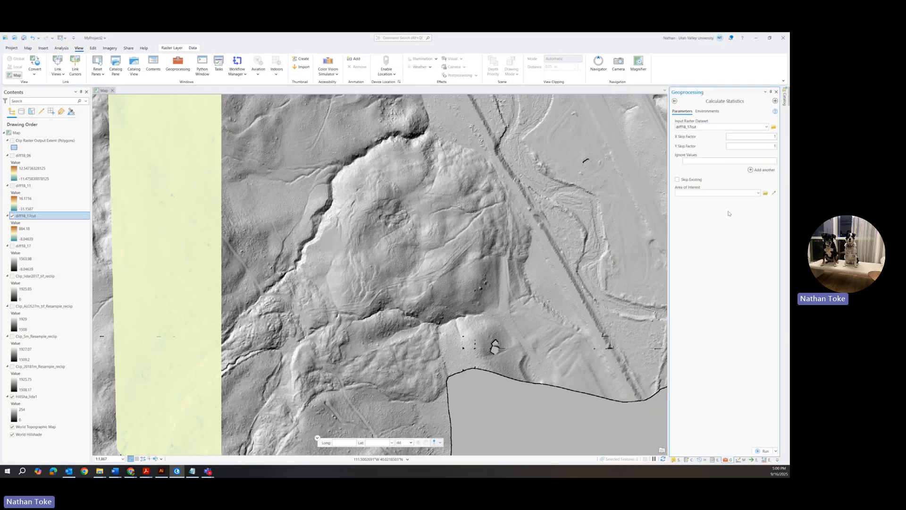
click(765, 451)
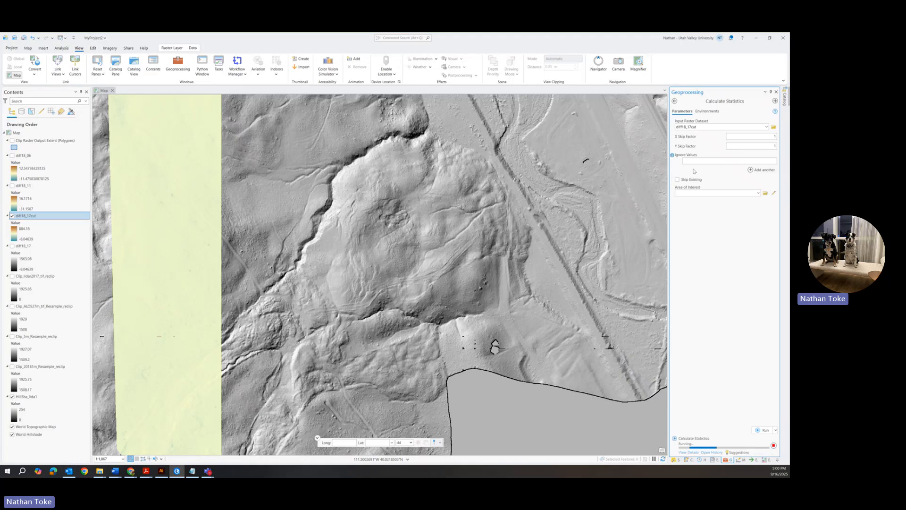